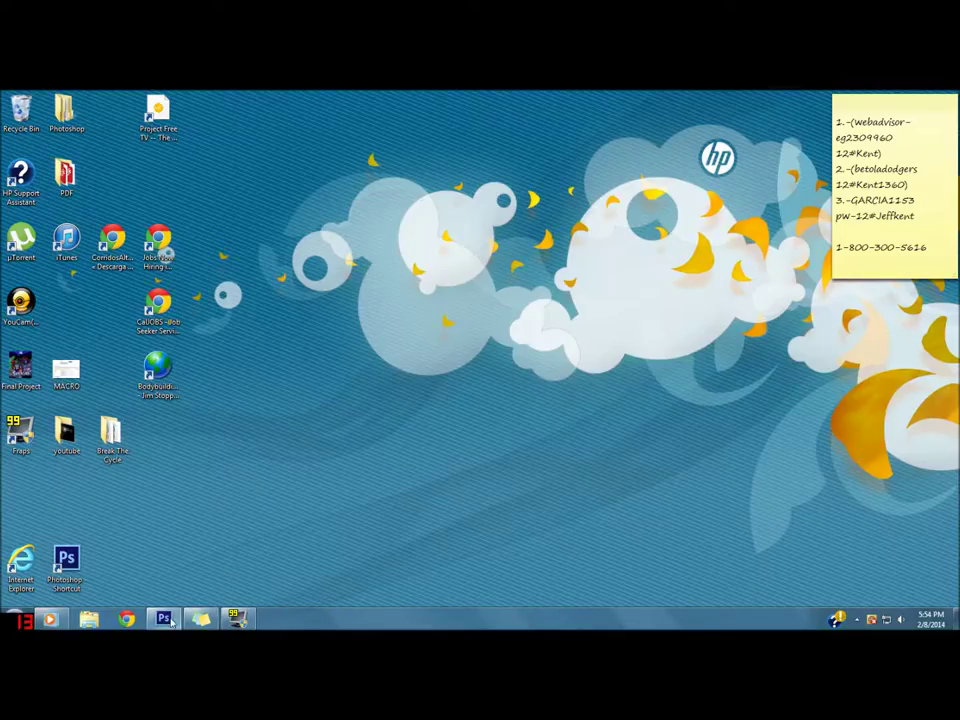
Step: Bring the player photo back up, hide the History/Actions panel, and choose Filter > Liquify
click(166, 620)
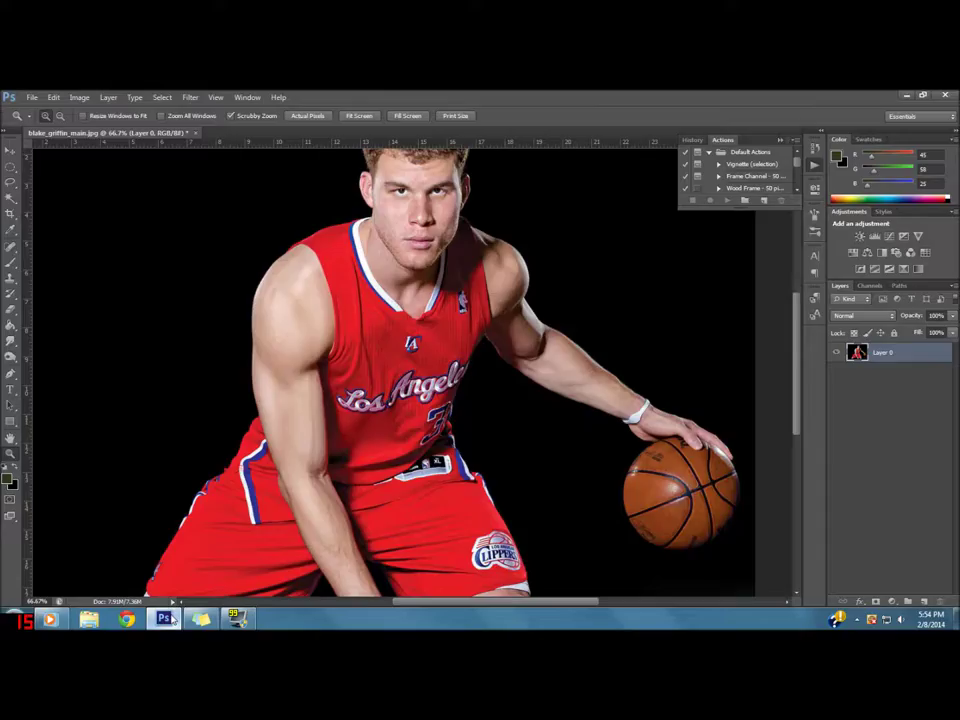
click(782, 143)
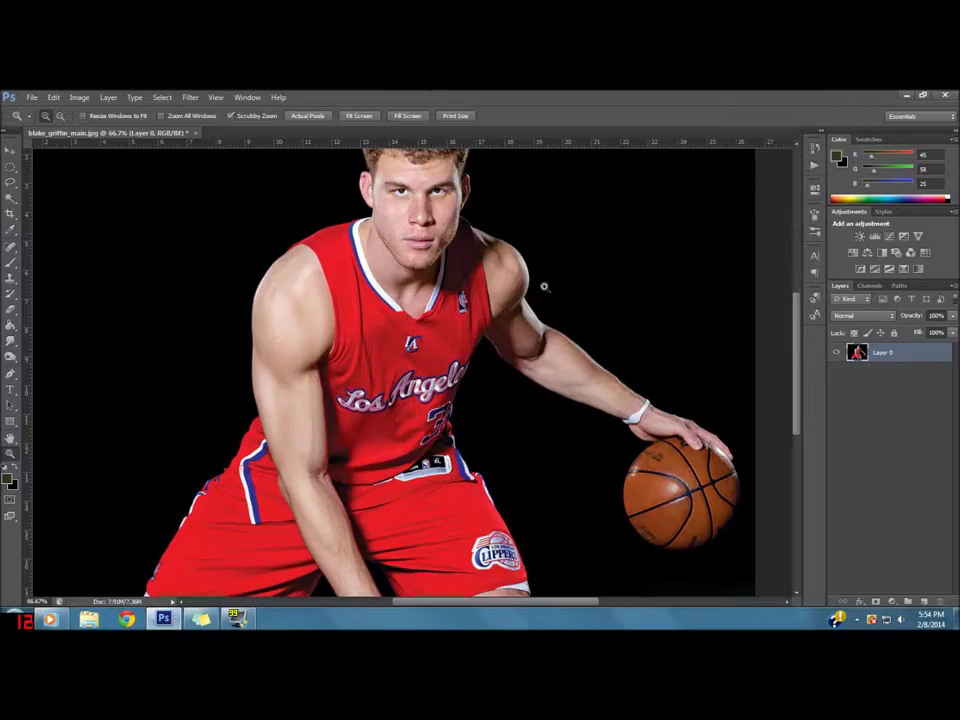
scroll(474, 307, up, 2)
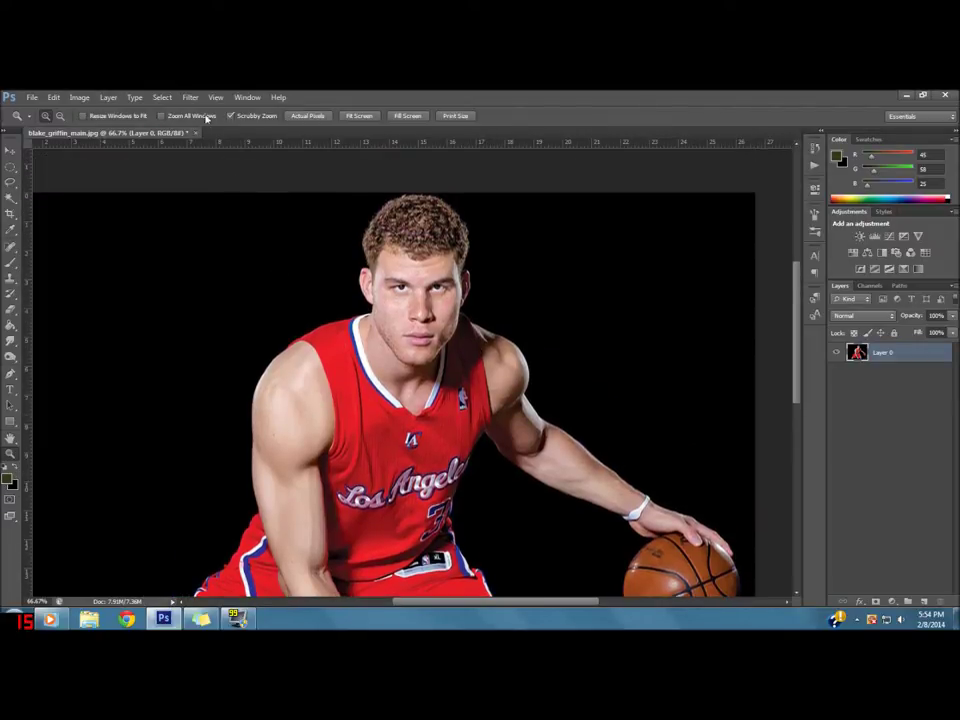
click(191, 98)
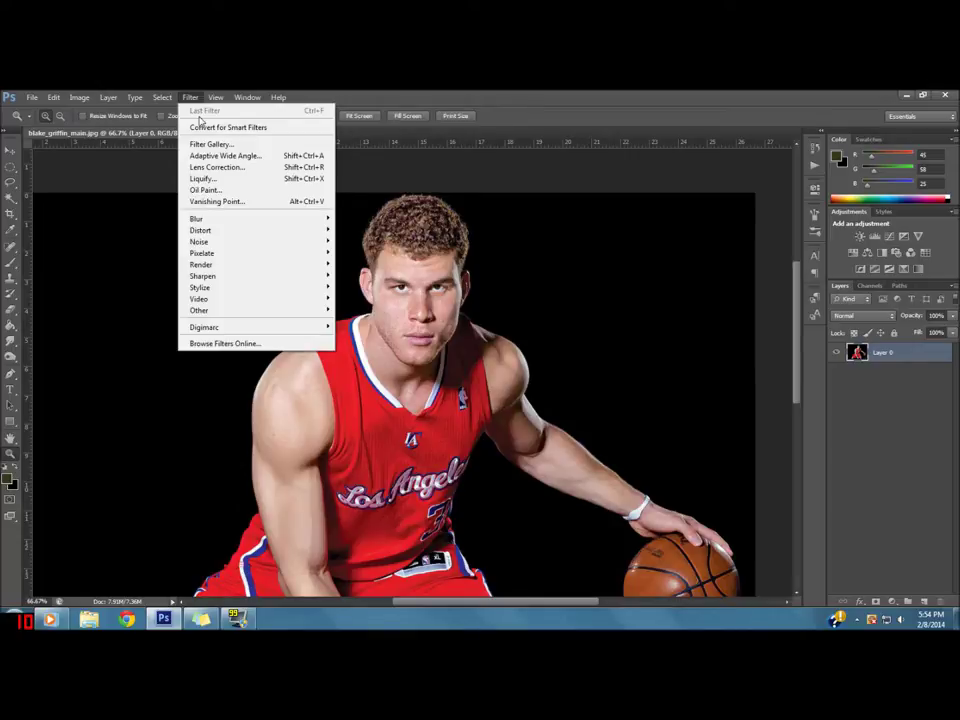
click(212, 178)
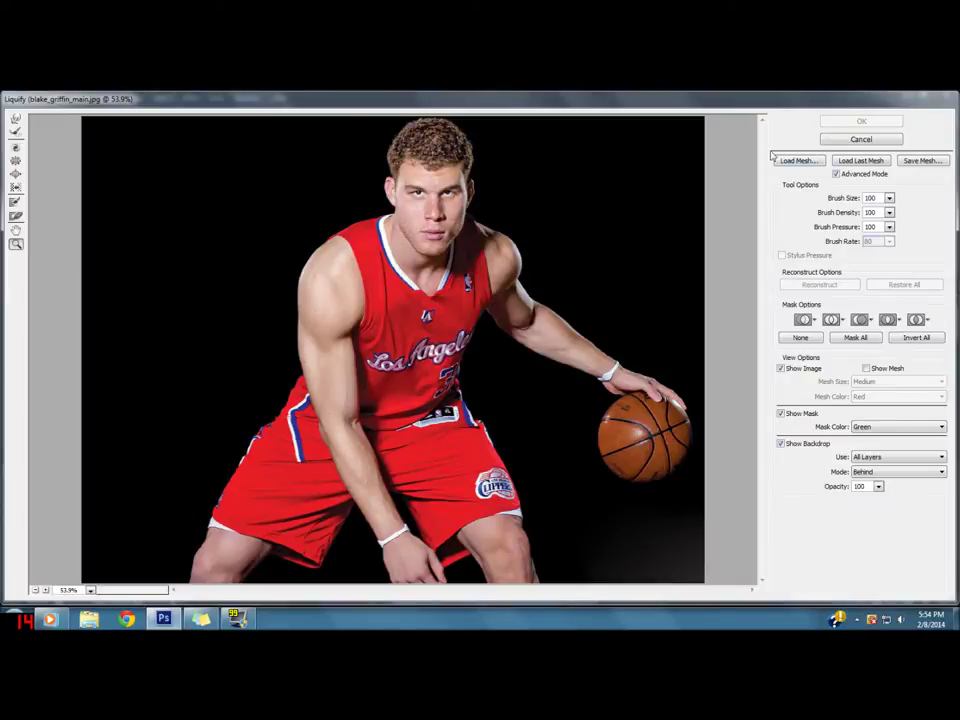
Step: Zoom the Liquify preview out to 25%, back to 66.7%, and pick the Forward Warp tool
alt+click(514, 260)
alt+click(480, 296)
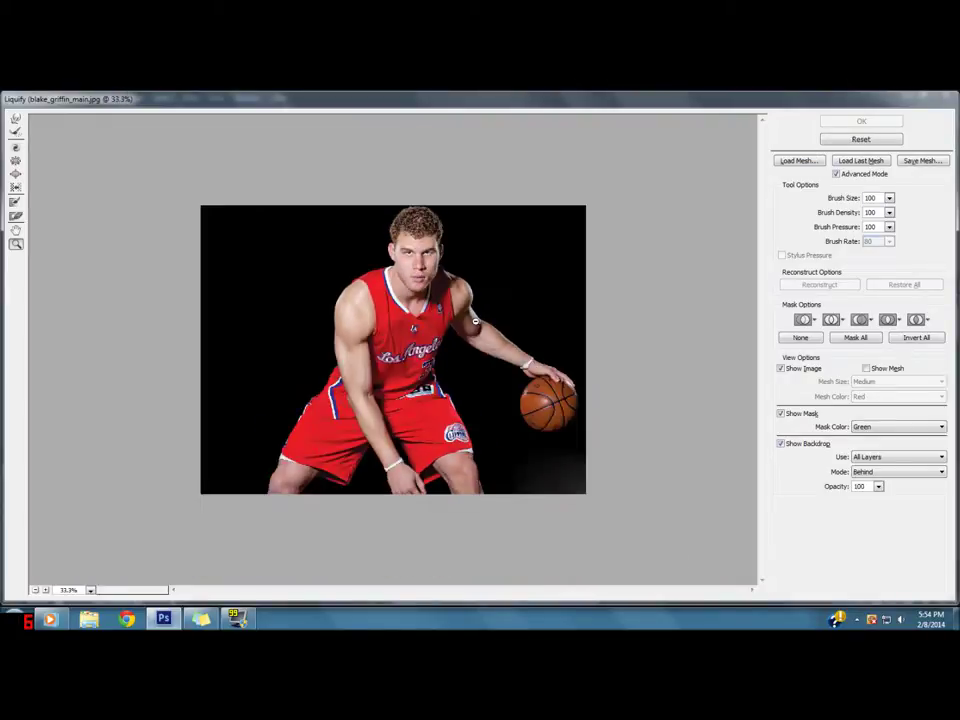
alt+click(464, 313)
click(432, 328)
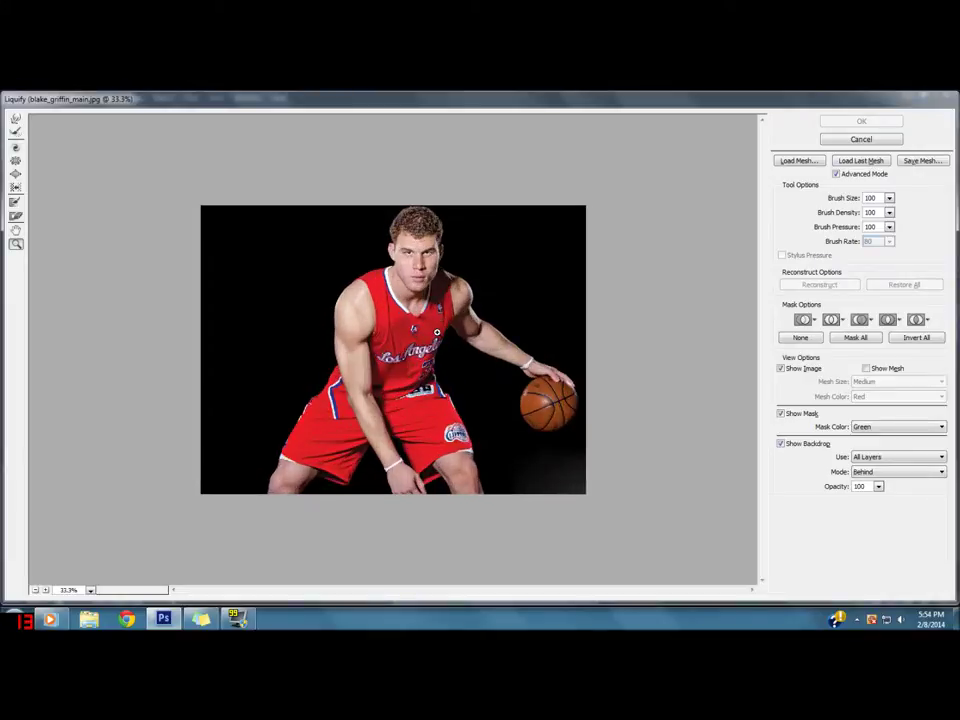
click(402, 306)
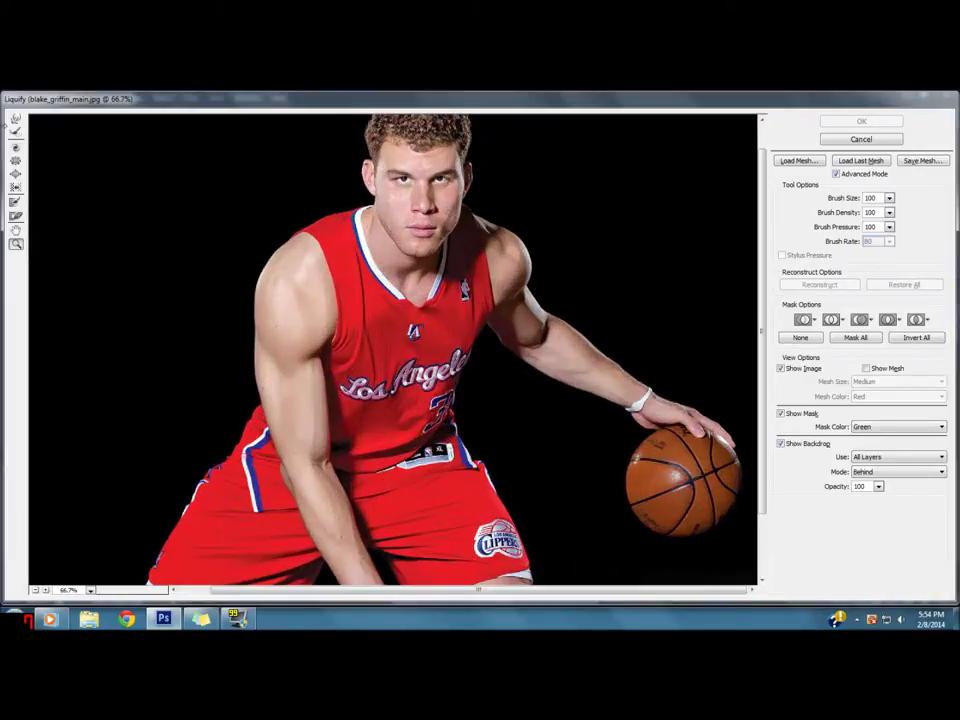
click(16, 173)
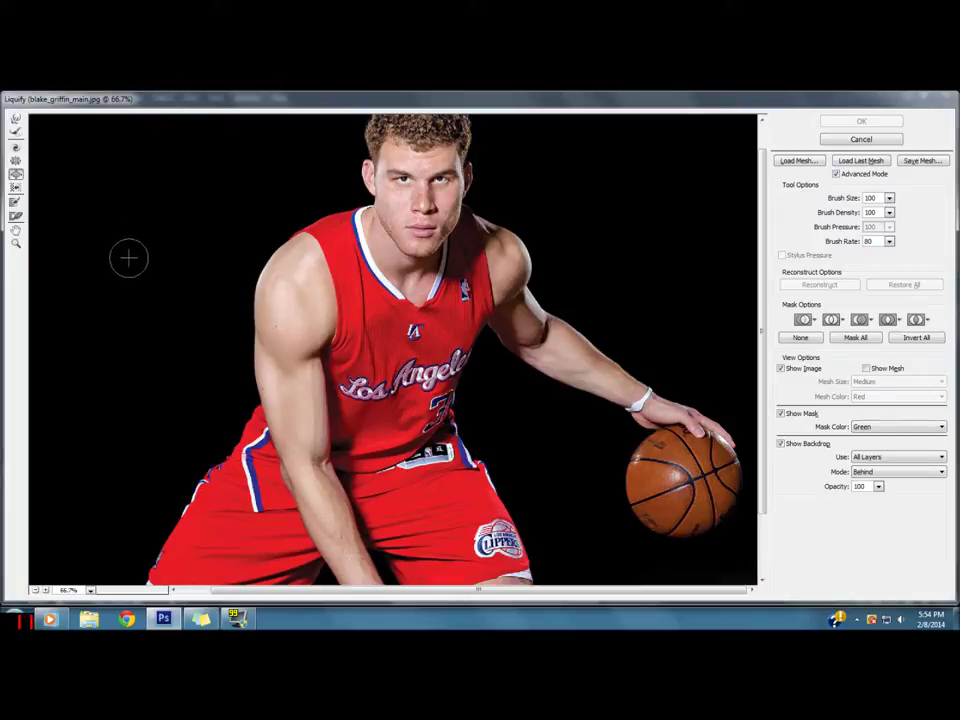
Step: Inflate the left shoulder into a huge muscle using a 300–500 brush
key(bracketright)
key(bracketright)
key(bracketright)
key(bracketright)
key(bracketright)
key(bracketright)
key(bracketright)
key(bracketright)
key(bracketright)
key(bracketright)
key(bracketright)
key(bracketright)
key(bracketright)
key(bracketright)
click(297, 293)
drag(297, 293, 297, 293)
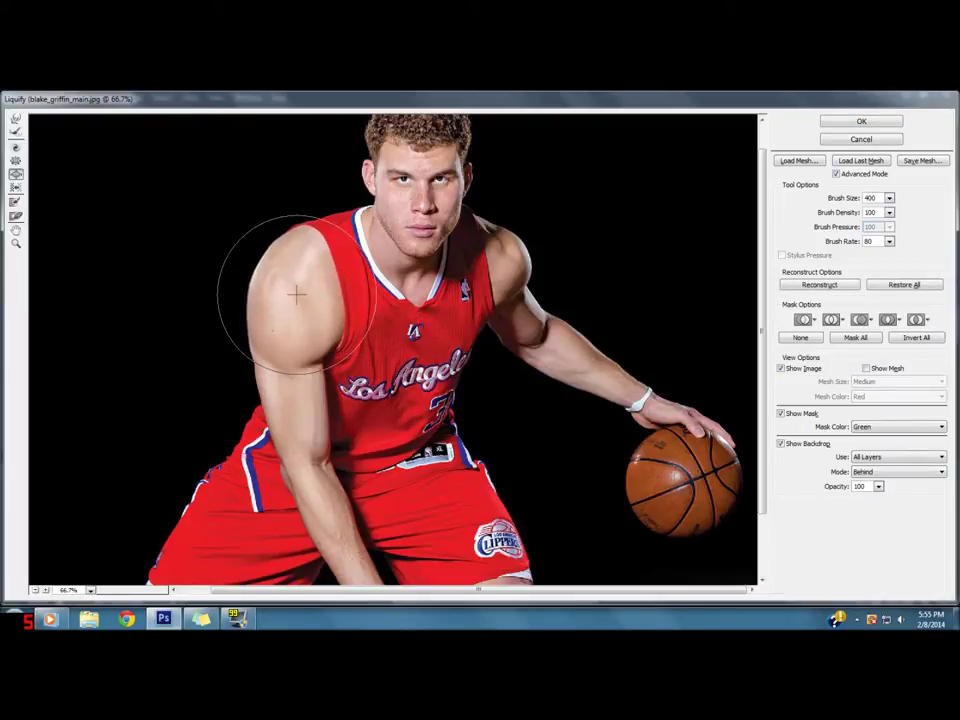
key(bracketright)
key(bracketright)
key(bracketright)
key(bracketleft)
key(bracketleft)
key(bracketleft)
drag(297, 293, 293, 297)
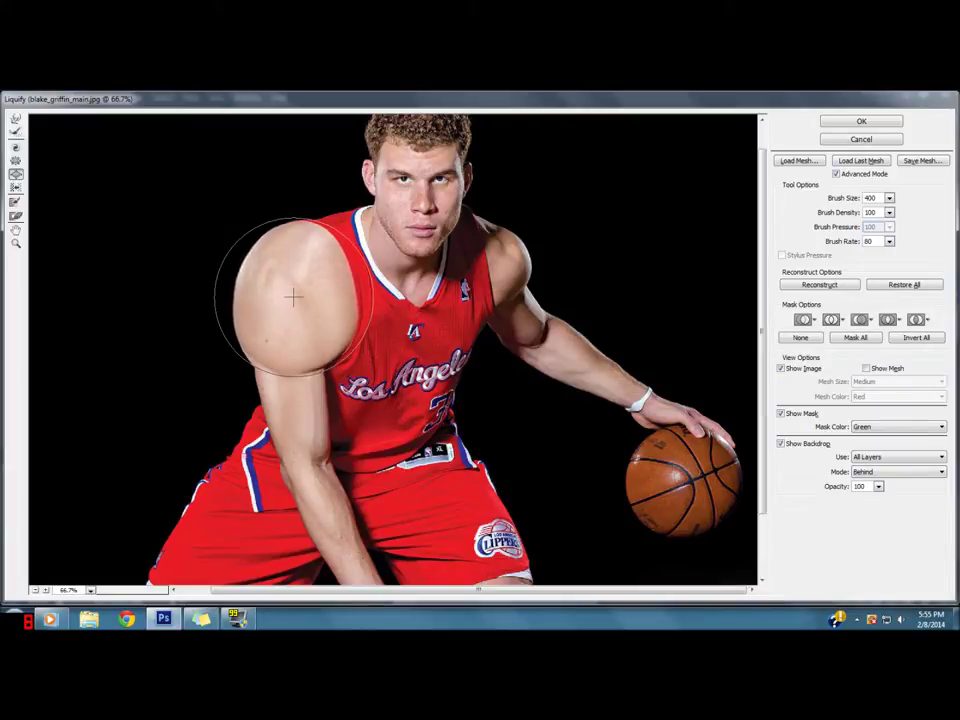
drag(293, 297, 293, 297)
Step: With a 300 brush, bulge the upper arm and push its outer edge outward
key(bracketleft)
key(bracketleft)
key(bracketleft)
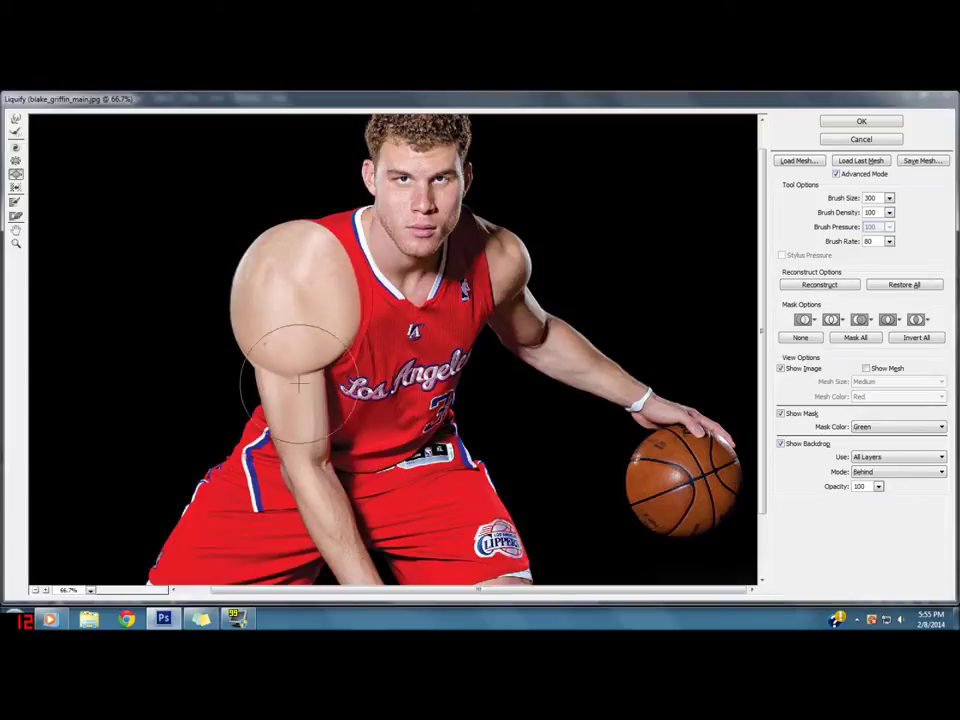
scroll(300, 380, down, 1)
scroll(295, 379, down, 2)
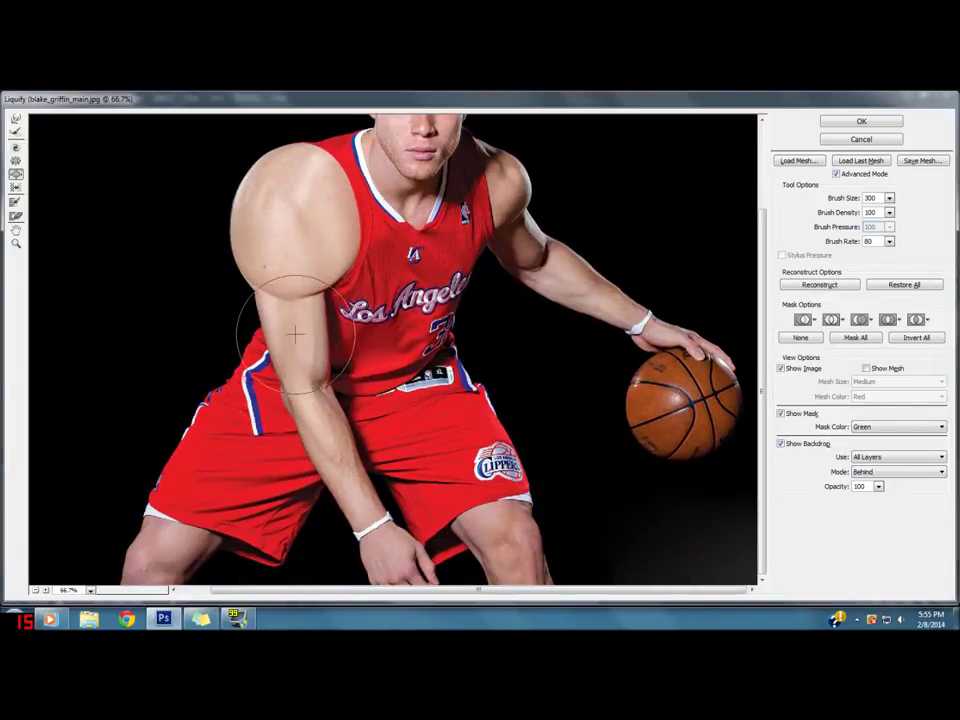
key(bracketleft)
key(bracketleft)
key(bracketleft)
key(bracketleft)
key(bracketleft)
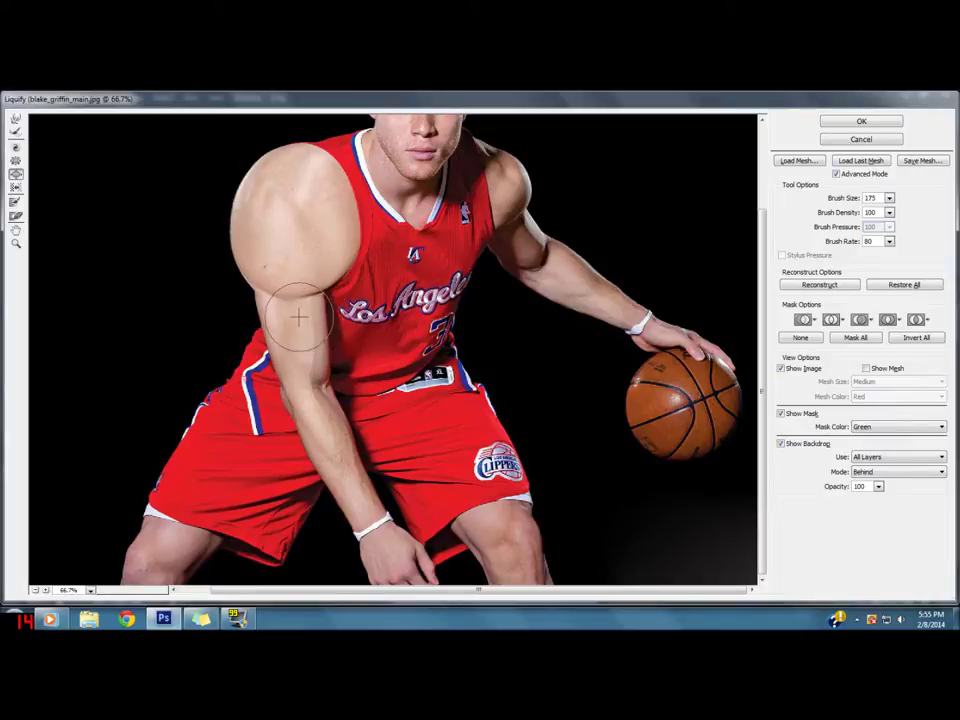
key(bracketright)
key(bracketright)
key(bracketright)
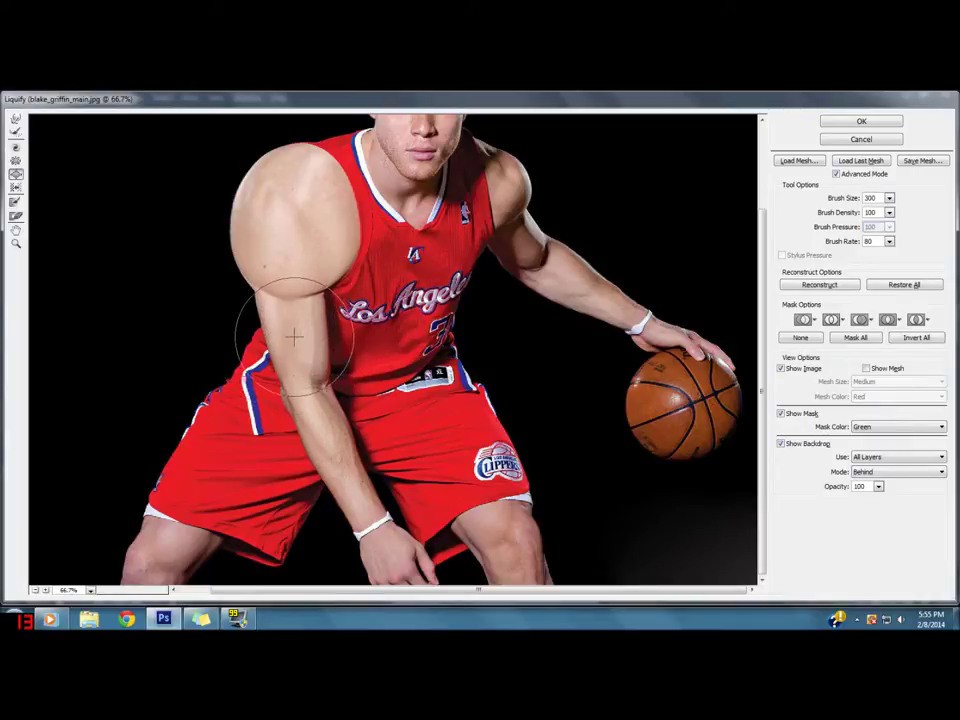
click(293, 336)
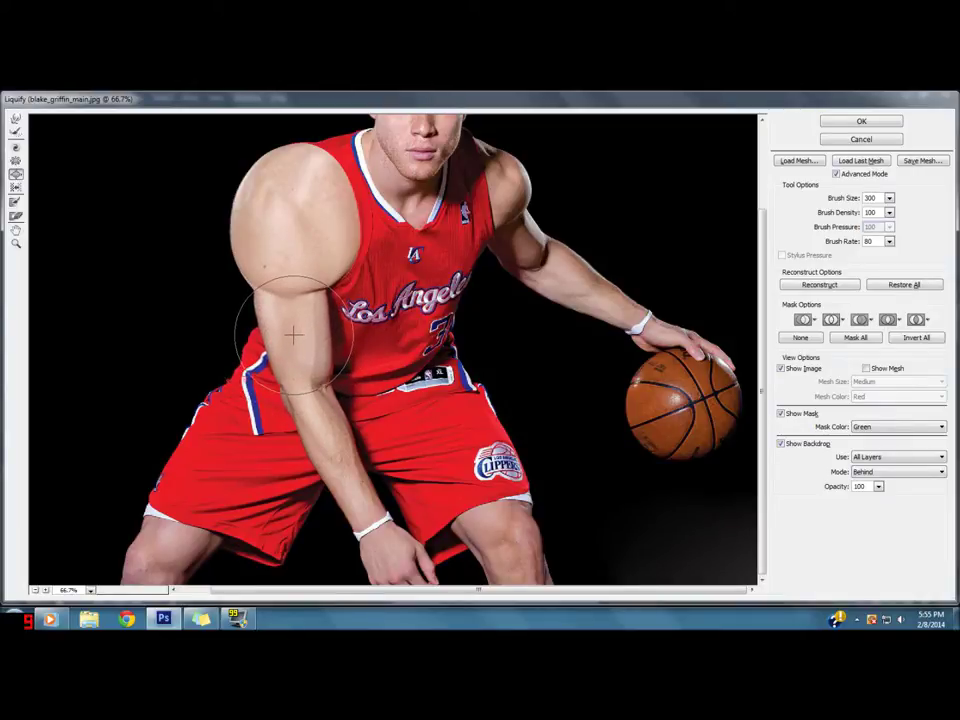
drag(293, 336, 291, 315)
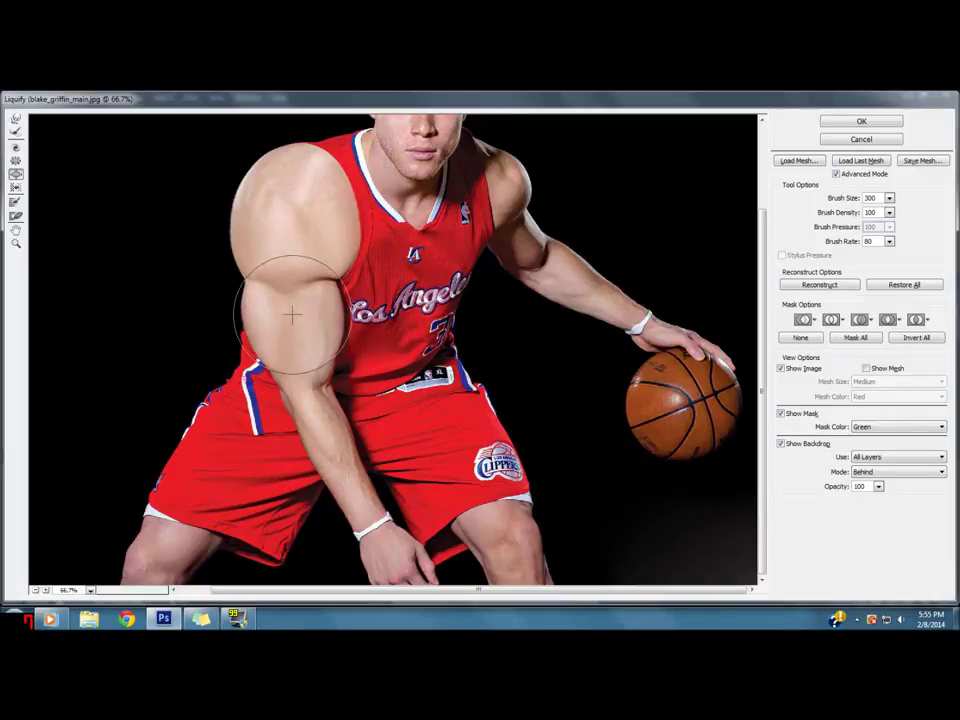
Step: Bulge the arm near the elbow and thicken the forearm, varying the brush between 125 and 250
key(bracketleft)
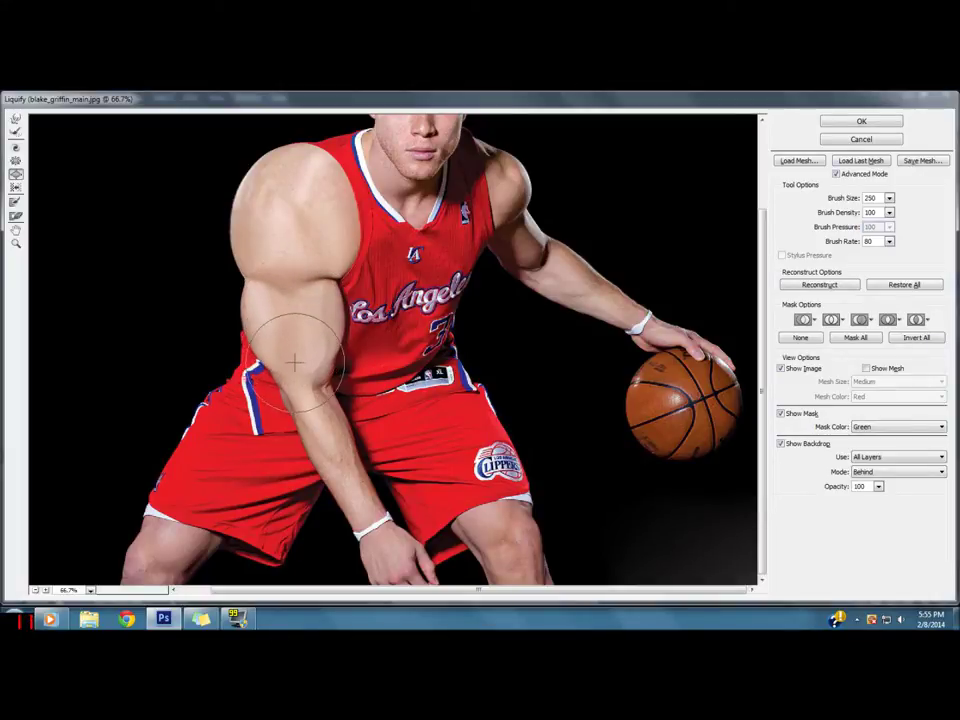
drag(300, 362, 300, 362)
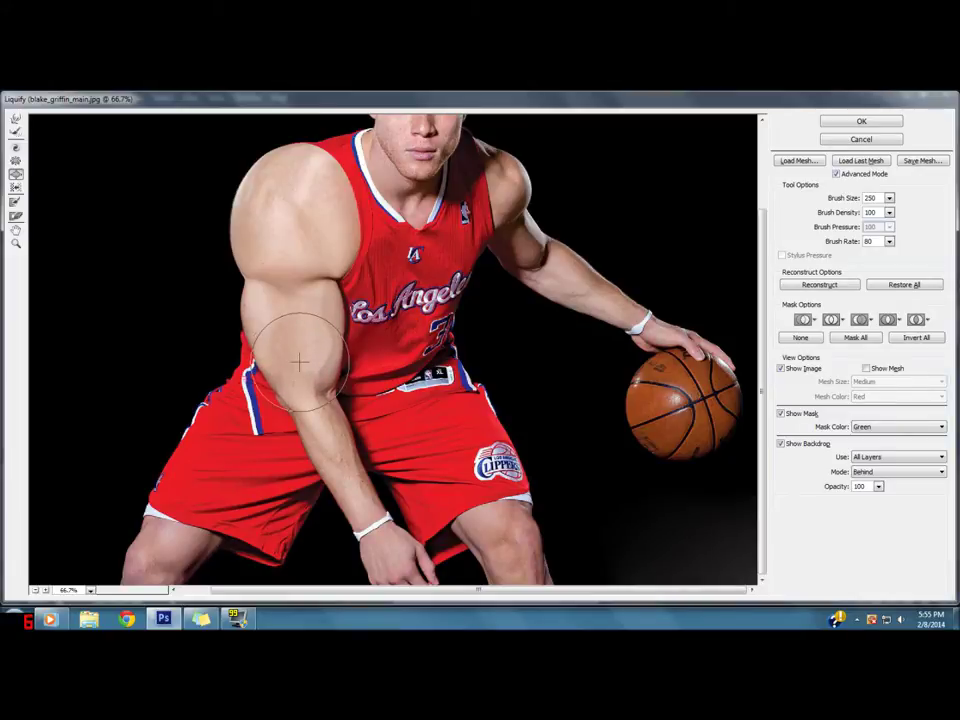
key(bracketleft)
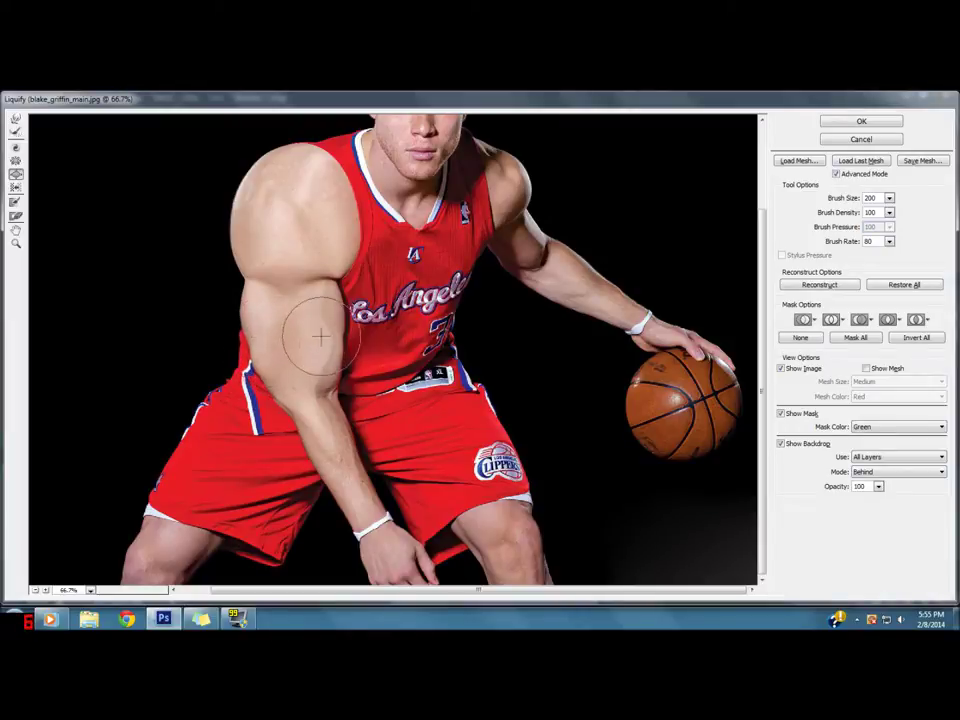
key(bracketleft)
key(bracketleft)
key(bracketleft)
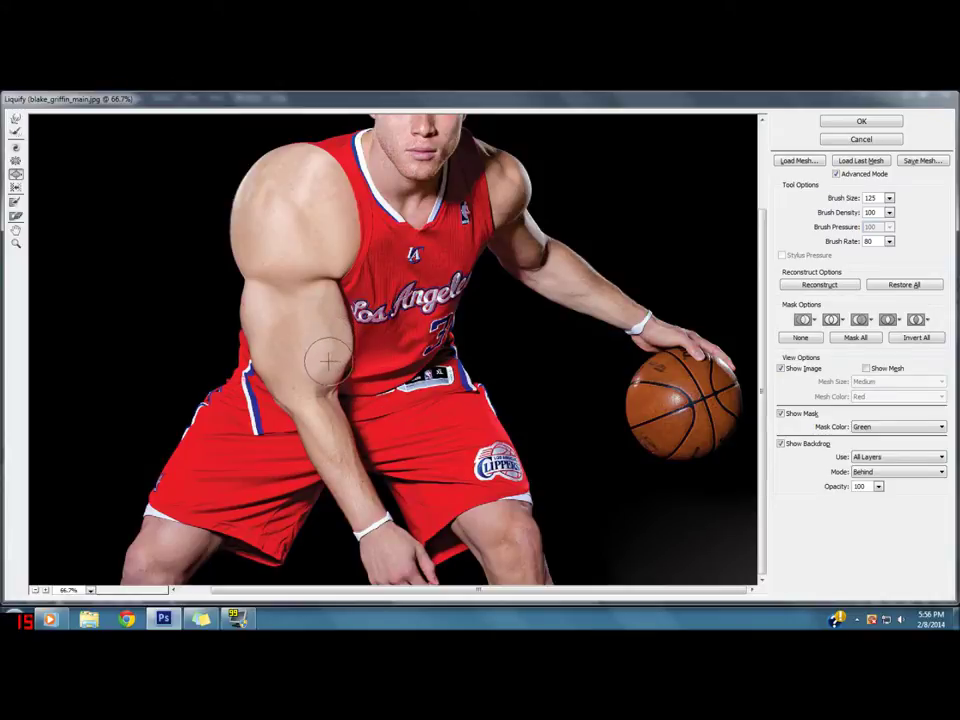
key(bracketright)
key(bracketright)
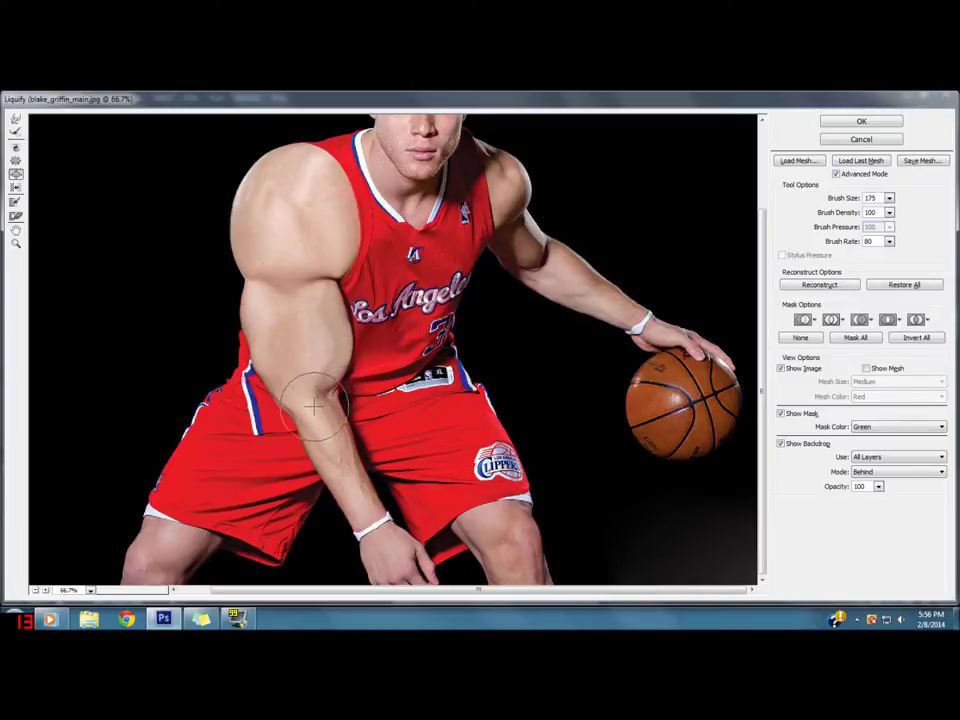
key(bracketright)
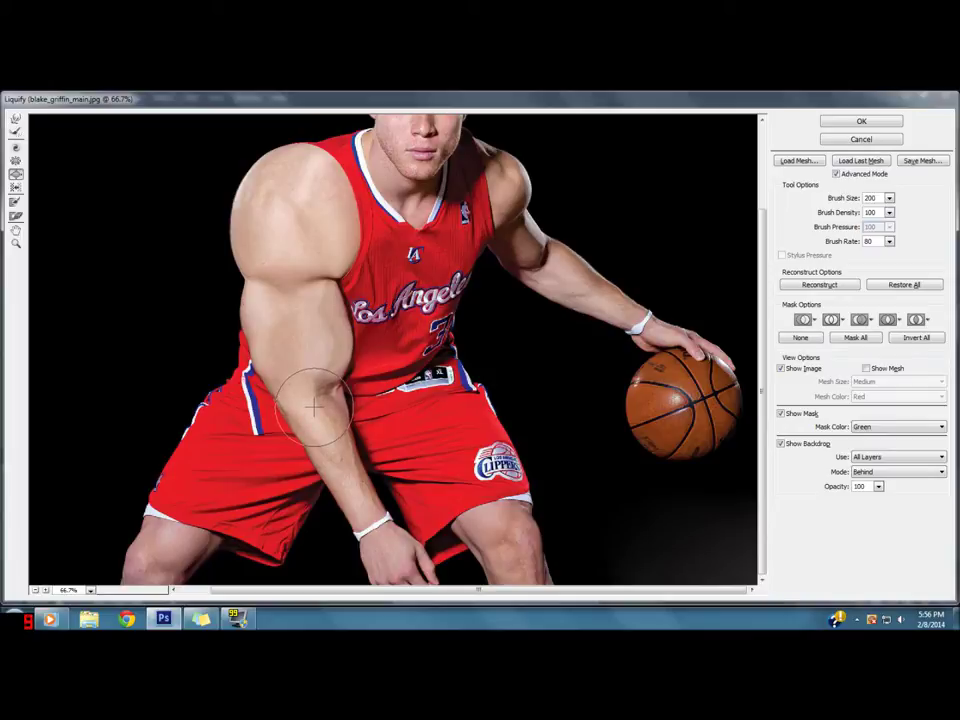
key(bracketright)
key(bracketright)
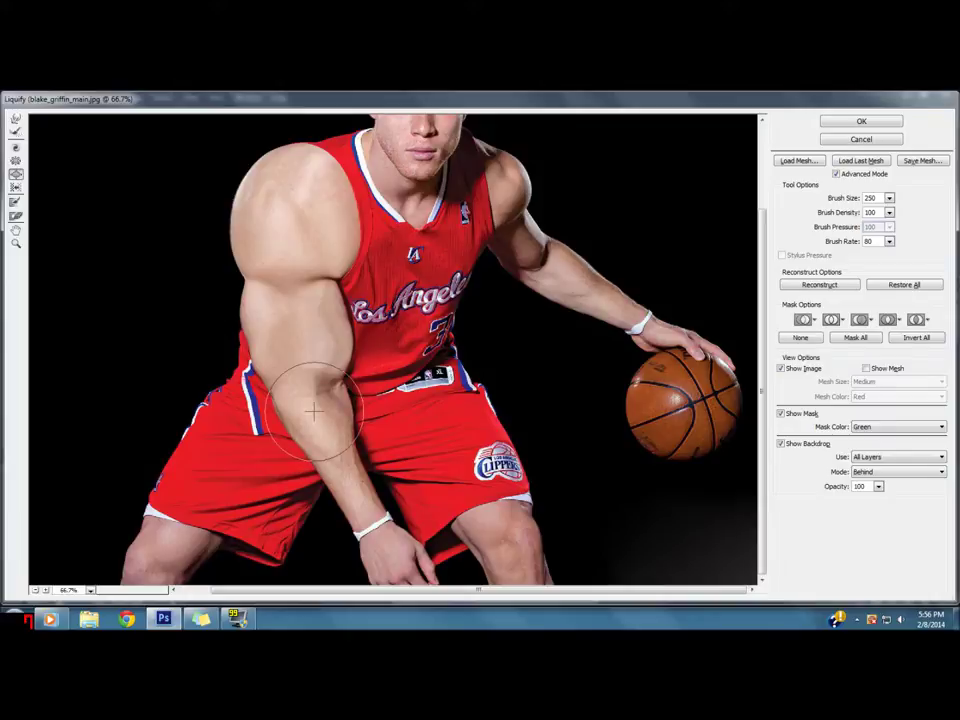
drag(313, 411, 328, 459)
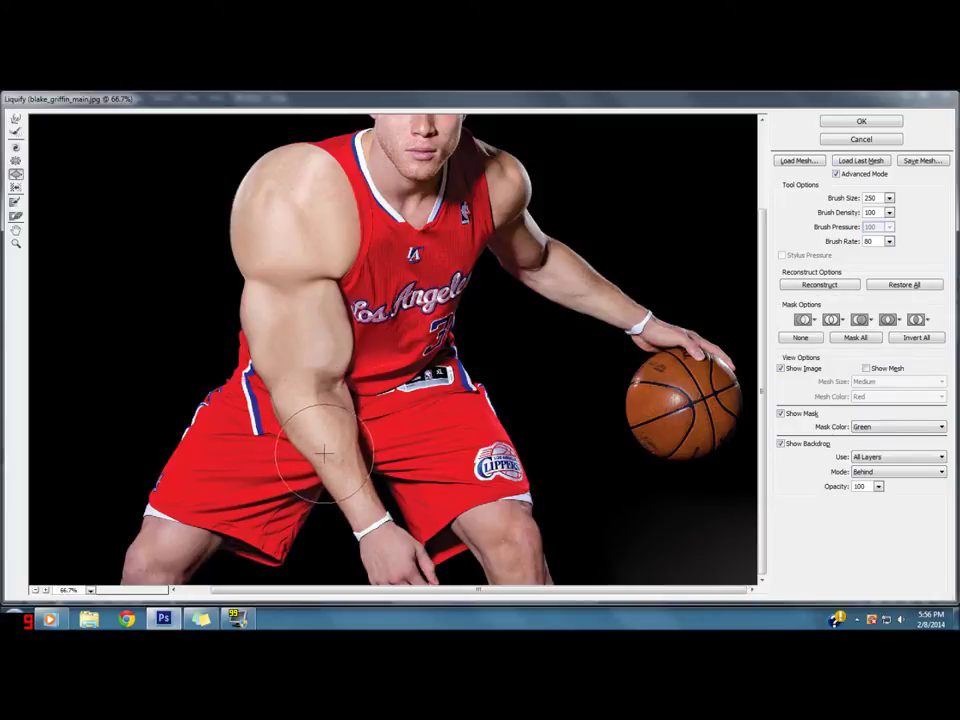
key(bracketleft)
key(bracketleft)
key(bracketleft)
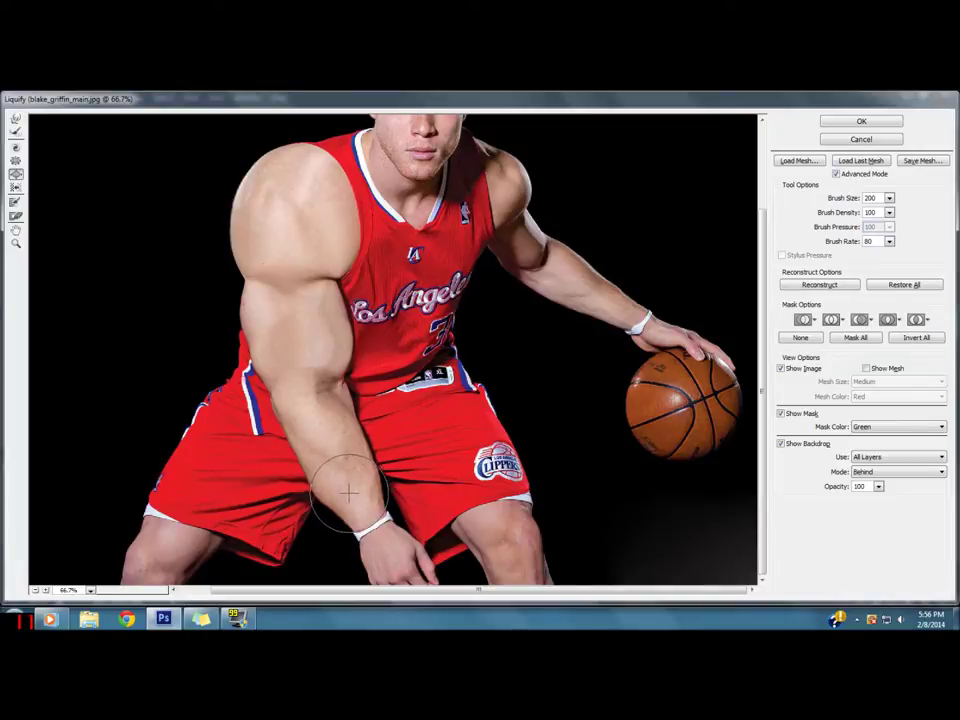
key(bracketright)
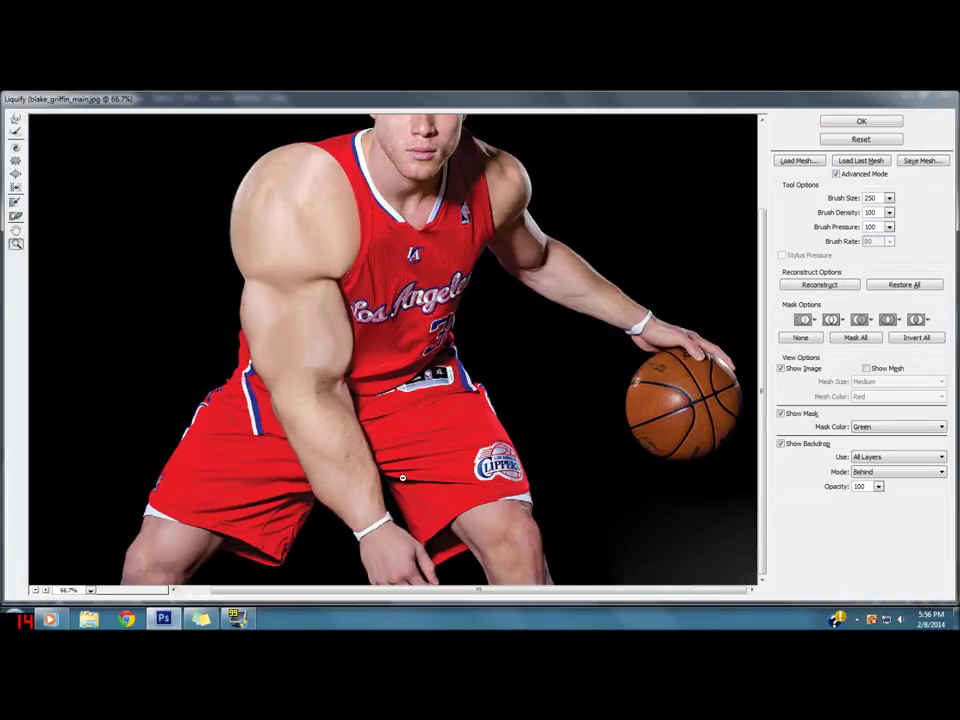
Step: Reselect Forward Warp at brush size 100 and push the upper arm's inner edge outward
alt+click(404, 478)
click(403, 471)
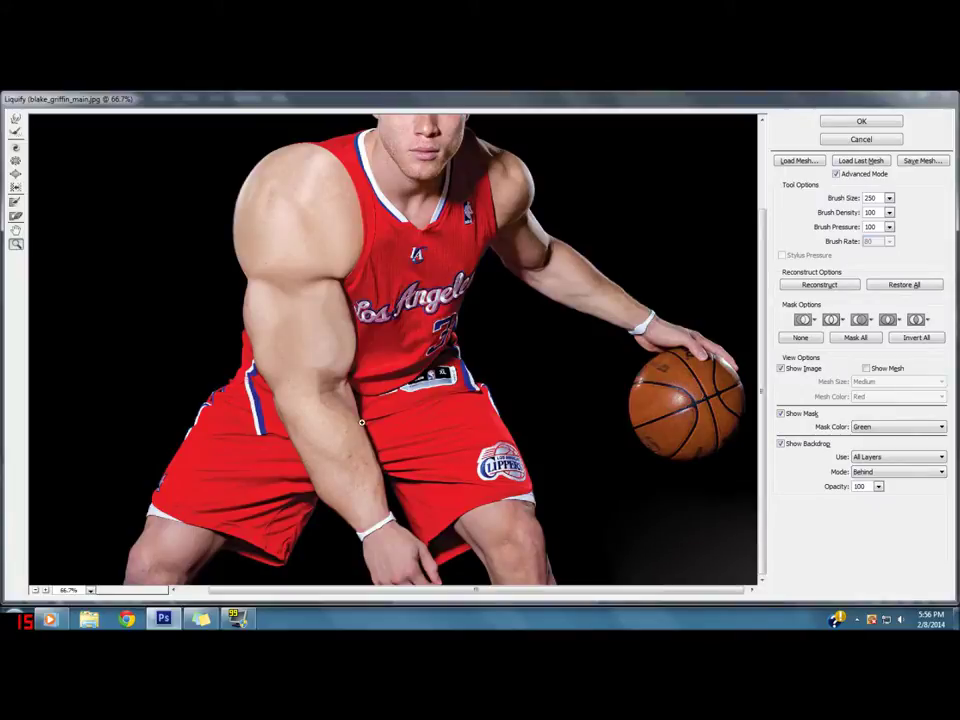
click(15, 173)
key(bracketleft)
key(bracketleft)
key(bracketleft)
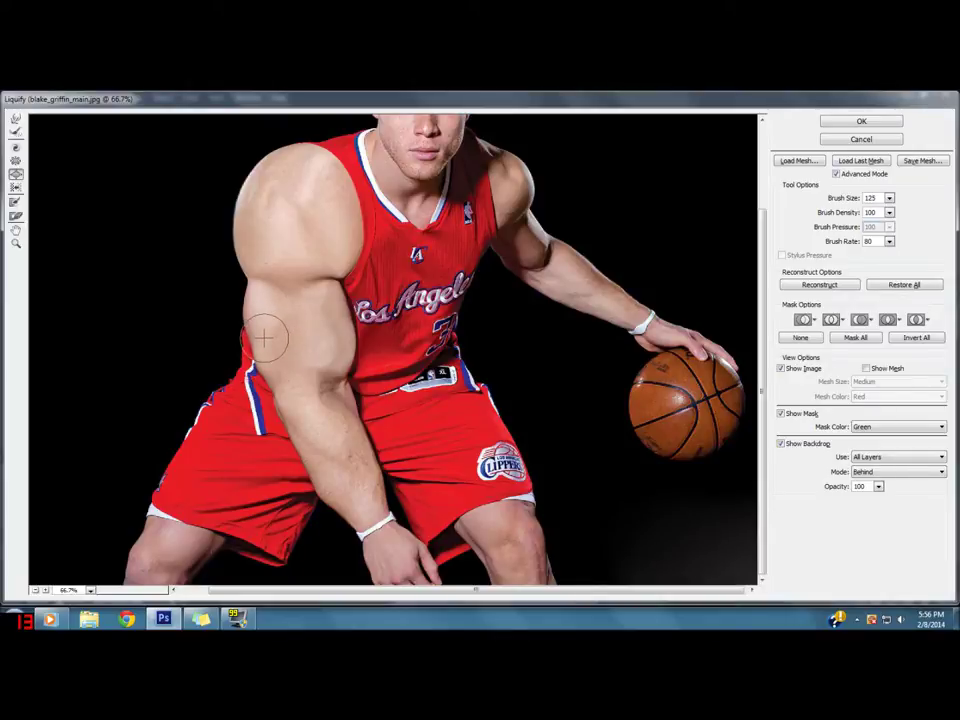
key(bracketleft)
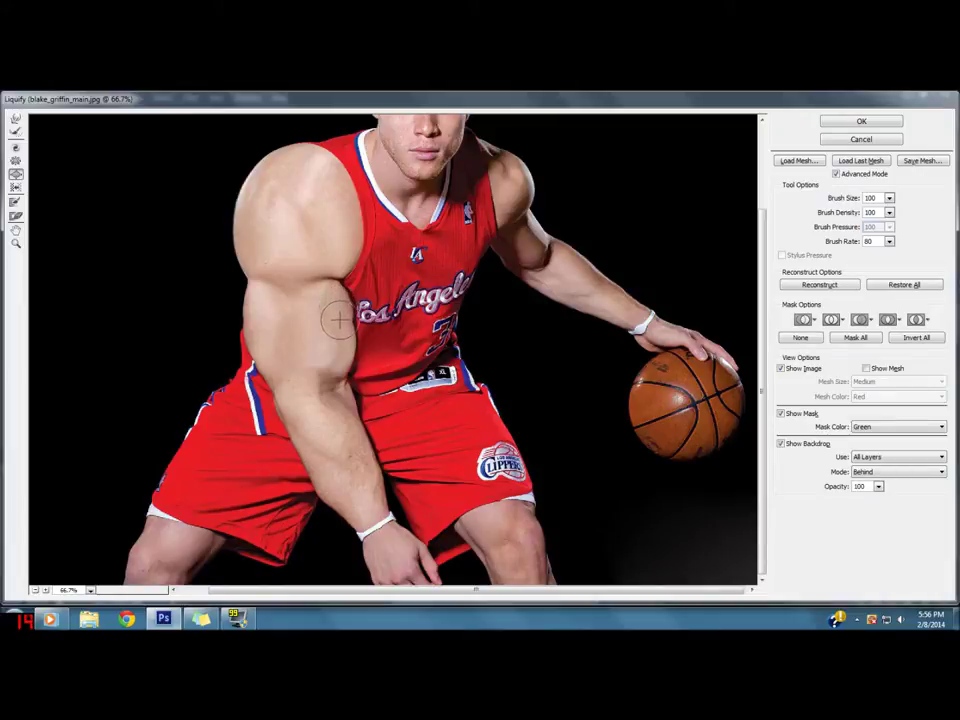
drag(341, 321, 343, 337)
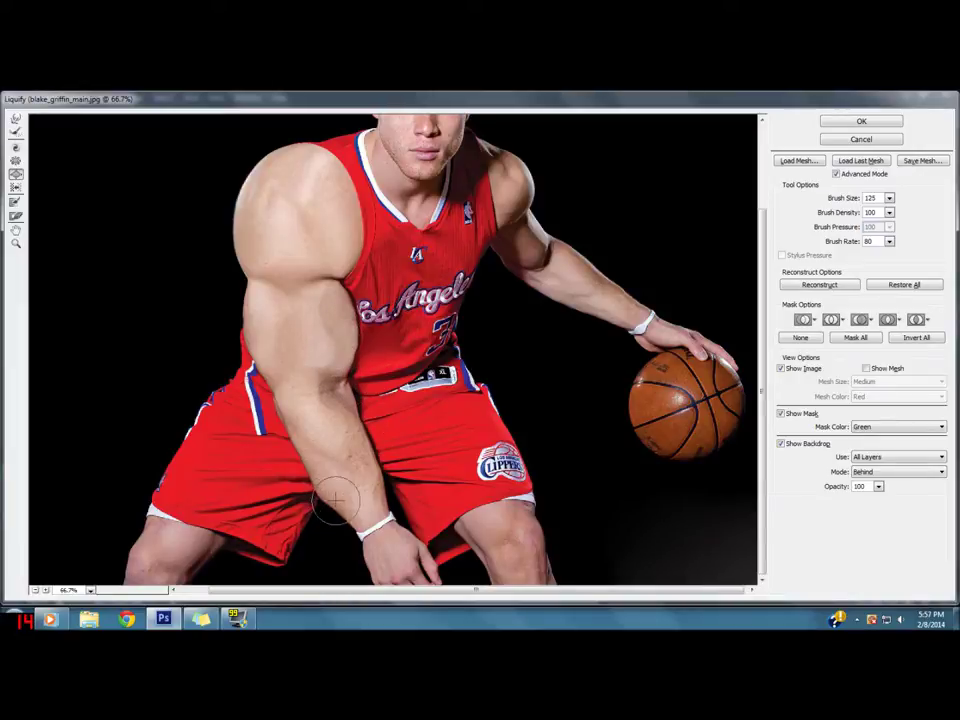
Step: Shape the forearm near the wristband and push the wrist and bracelet up-left, brush 125–250
key(bracketright)
key(bracketright)
key(bracketright)
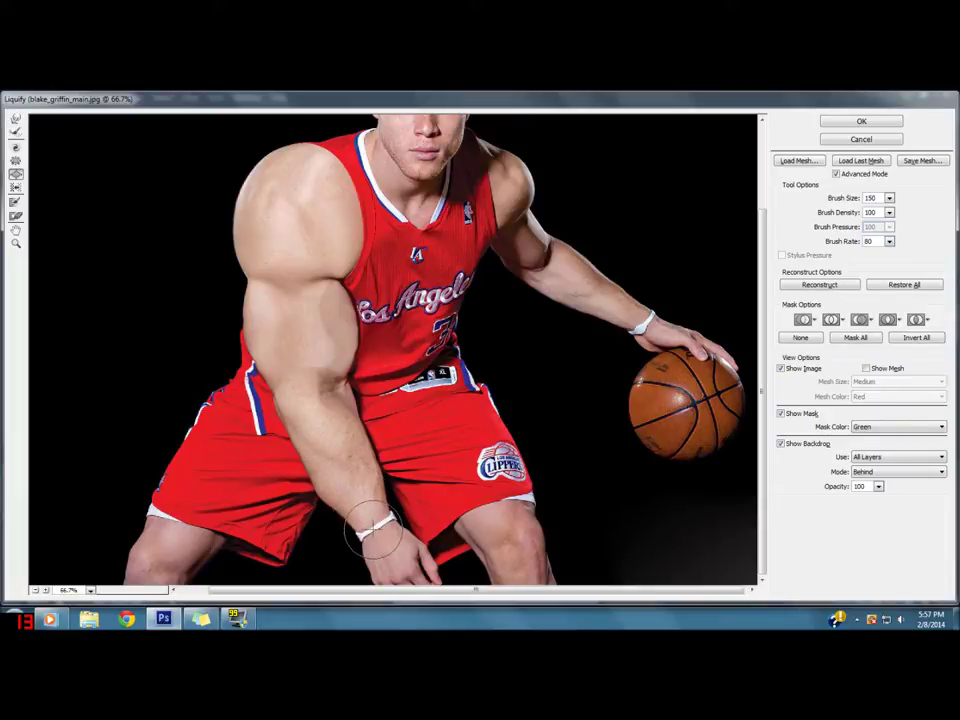
drag(375, 530, 376, 526)
key(bracketright)
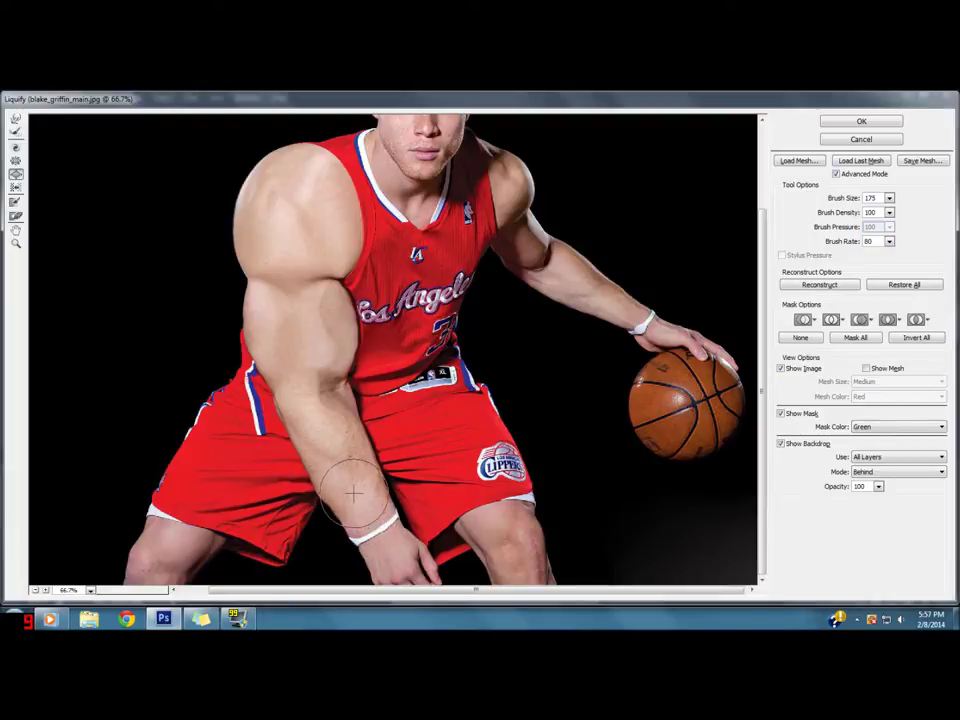
key(bracketleft)
key(bracketleft)
key(bracketleft)
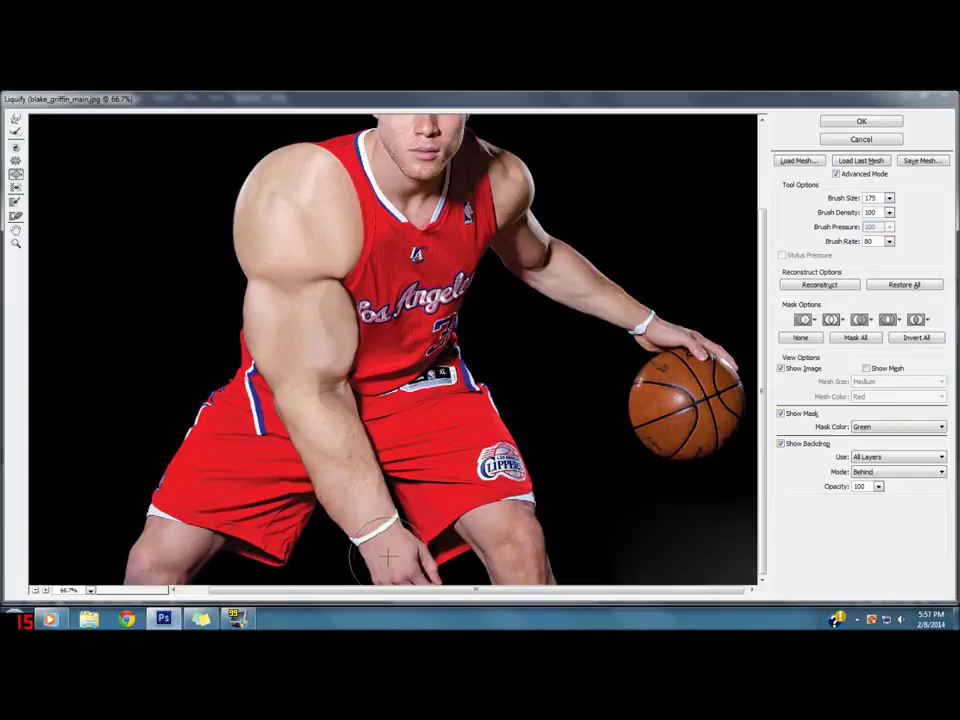
key(bracketright)
key(bracketright)
key(bracketright)
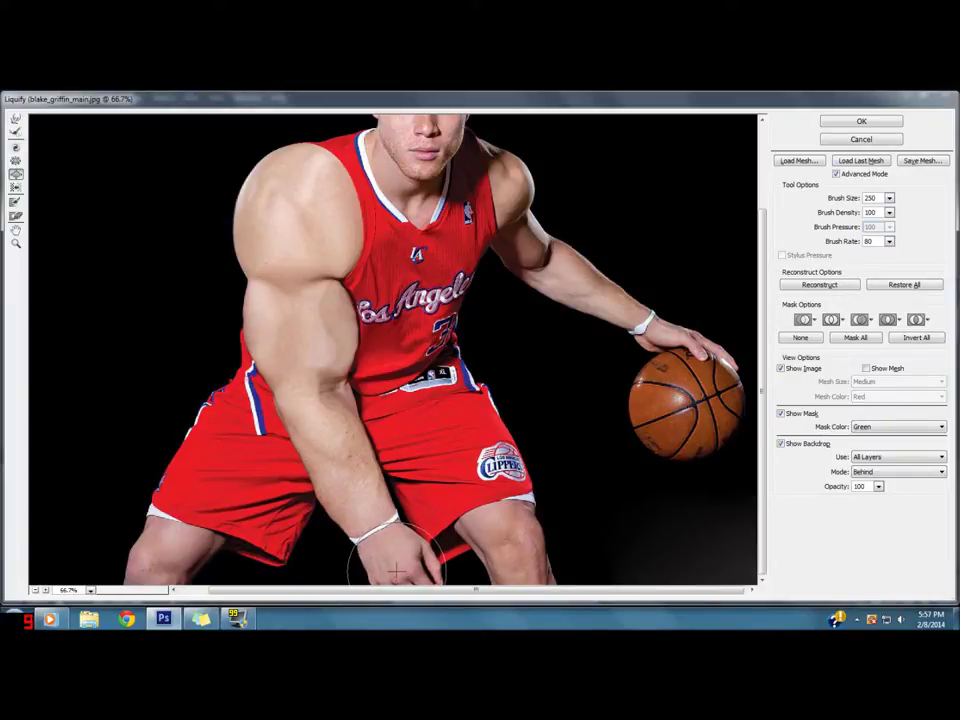
drag(397, 571, 392, 566)
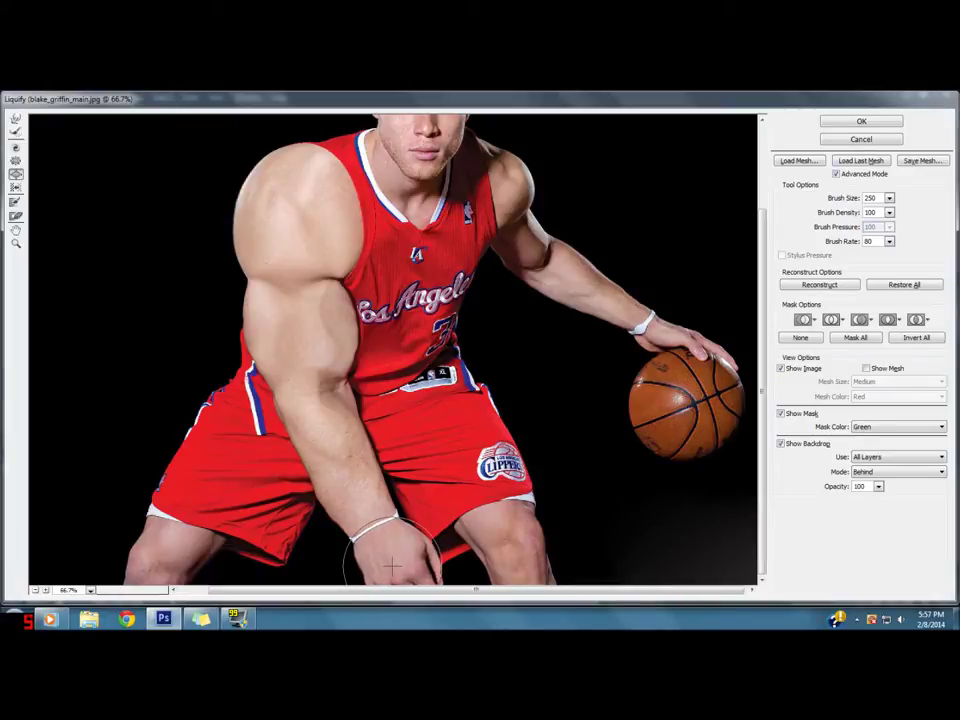
key(bracketleft)
key(bracketleft)
key(bracketleft)
key(bracketleft)
key(bracketleft)
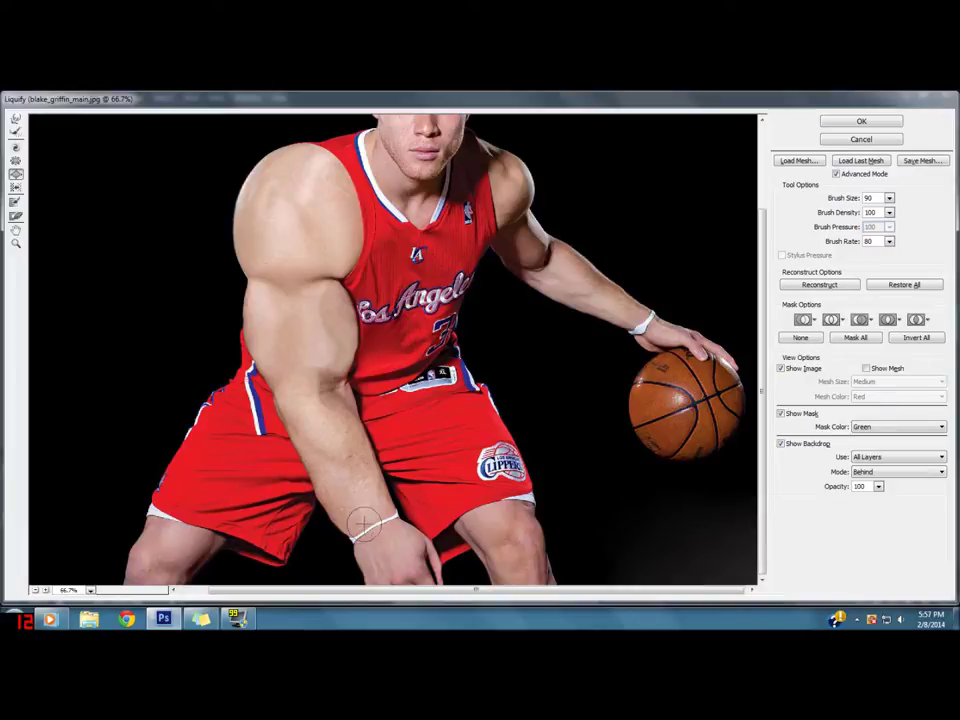
key(bracketright)
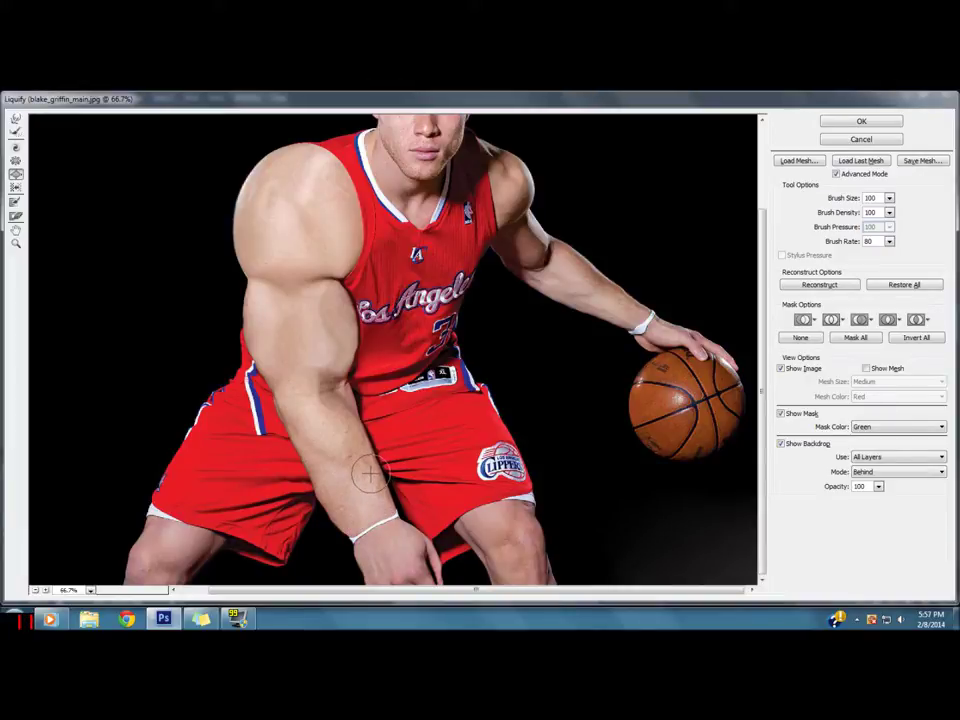
key(bracketright)
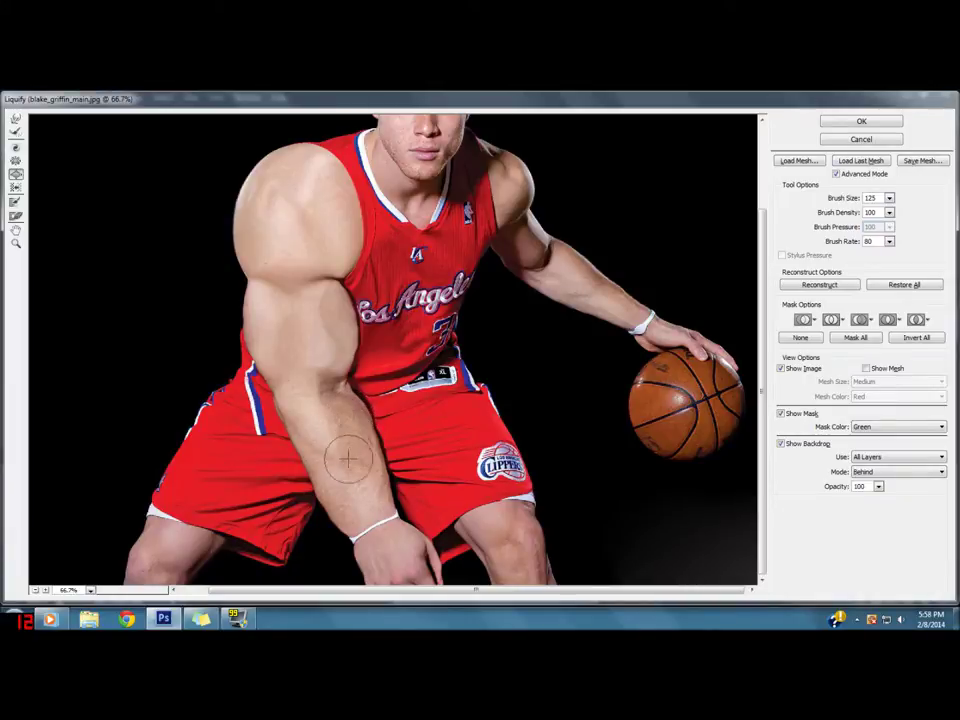
key(z)
alt+click(401, 447)
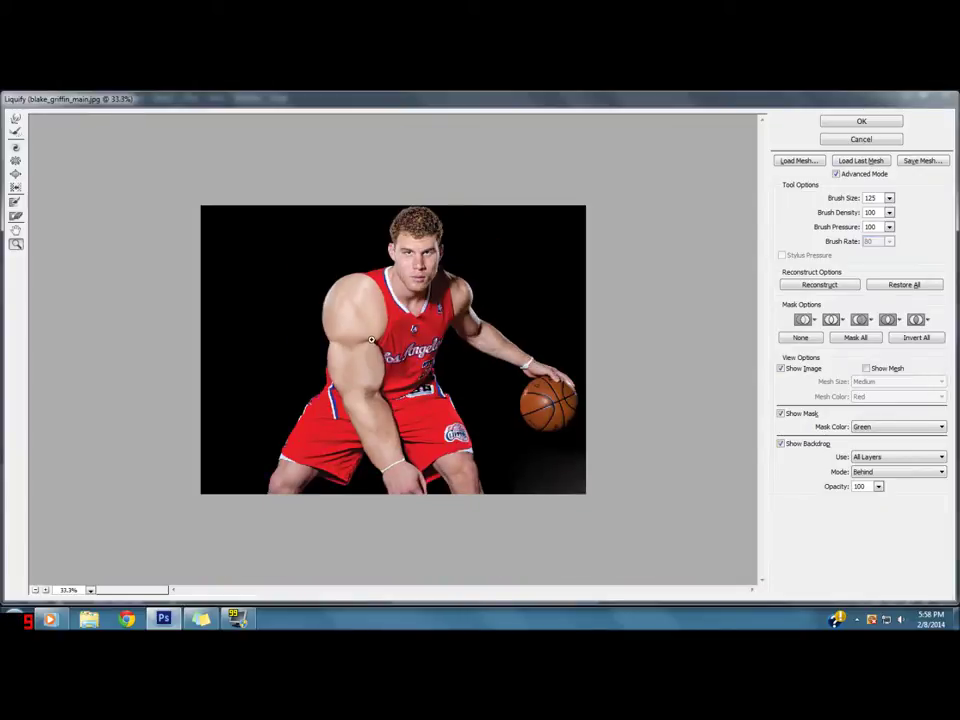
Step: Switch to the Bloat tool with a 100 brush for the shoulder near the neck
click(390, 315)
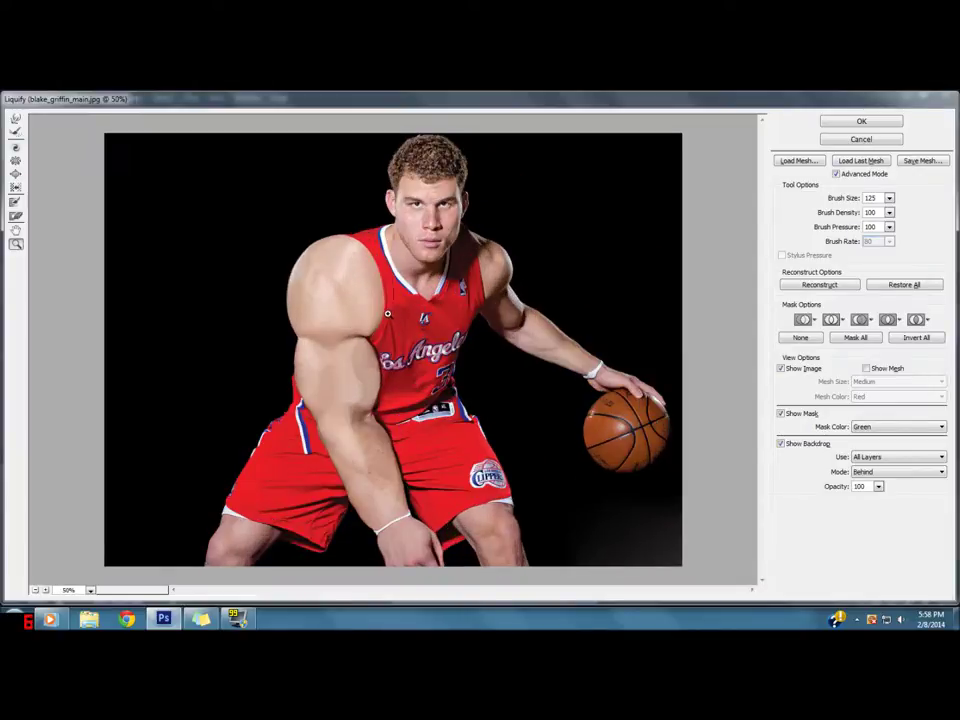
click(16, 173)
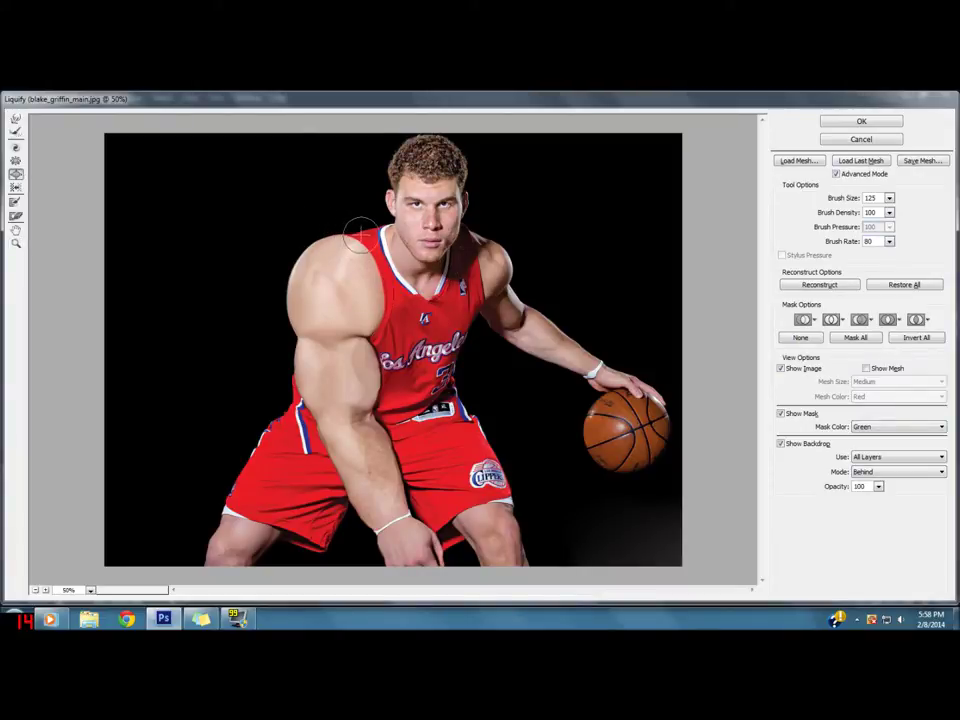
key(bracketright)
key(bracketright)
key(bracketright)
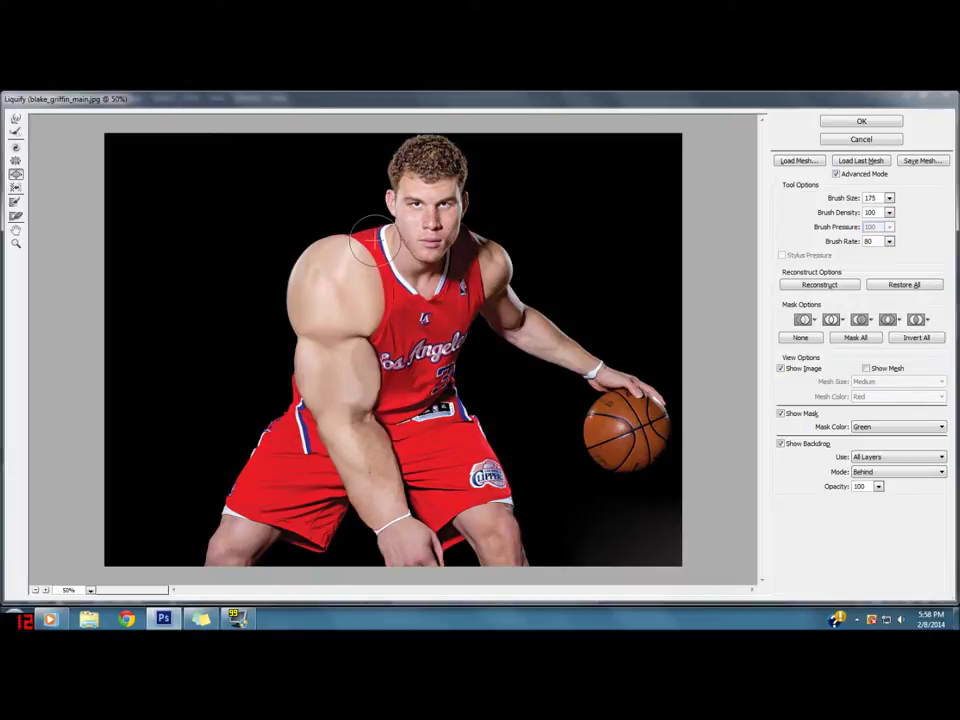
key(bracketleft)
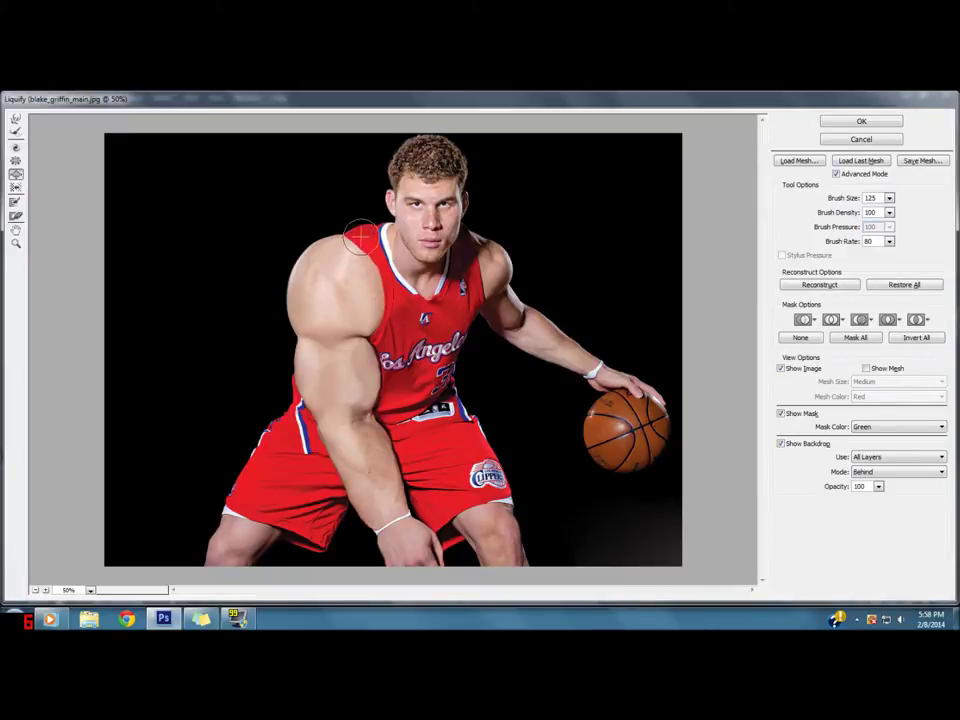
key(bracketleft)
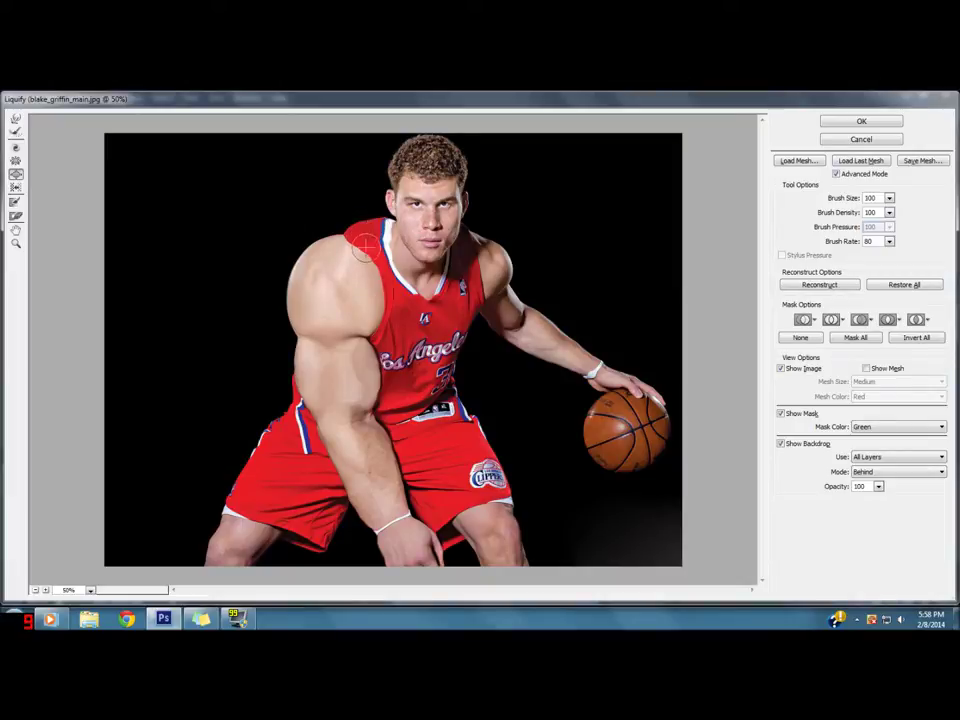
key(bracketright)
key(bracketright)
key(bracketright)
key(bracketright)
key(bracketleft)
key(bracketleft)
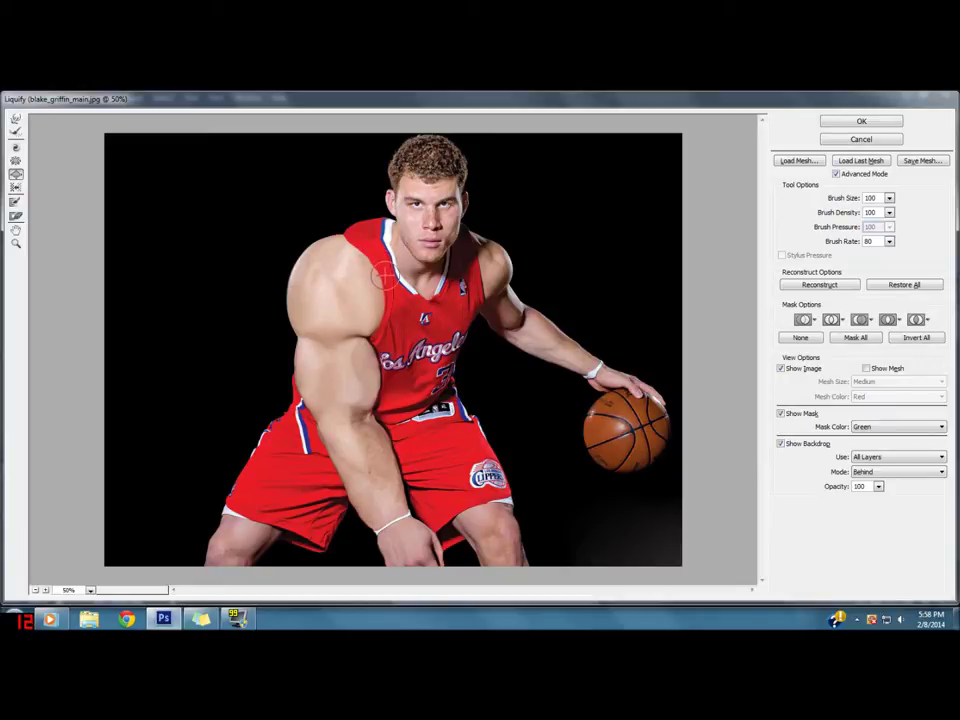
Step: Zoom out to review the whole photo, then return to 50% with the bulge tool
alt+click(481, 364)
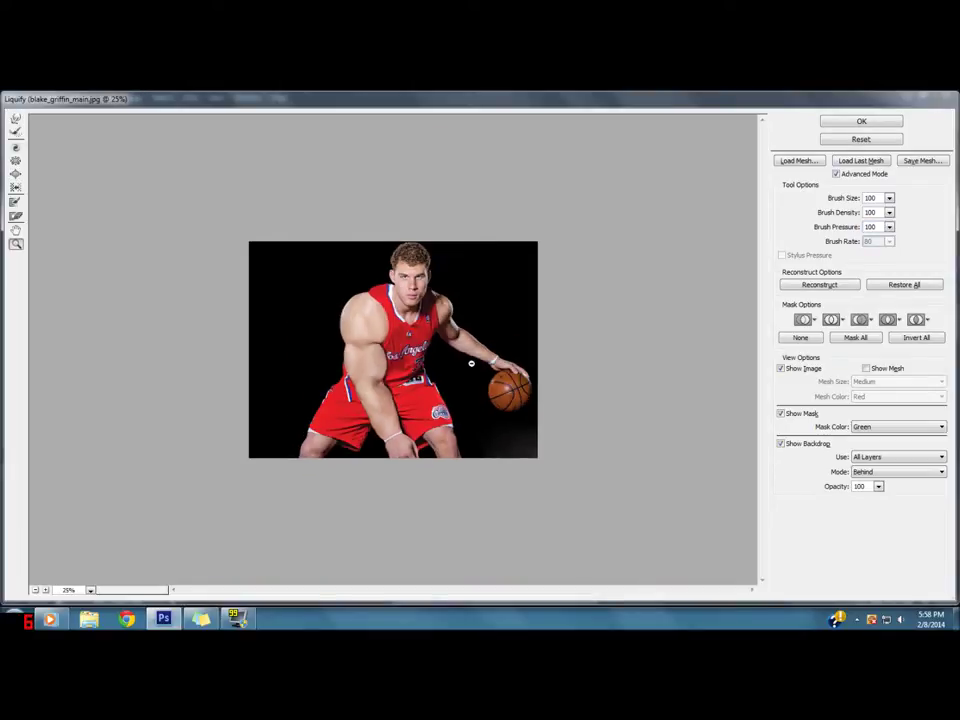
click(448, 378)
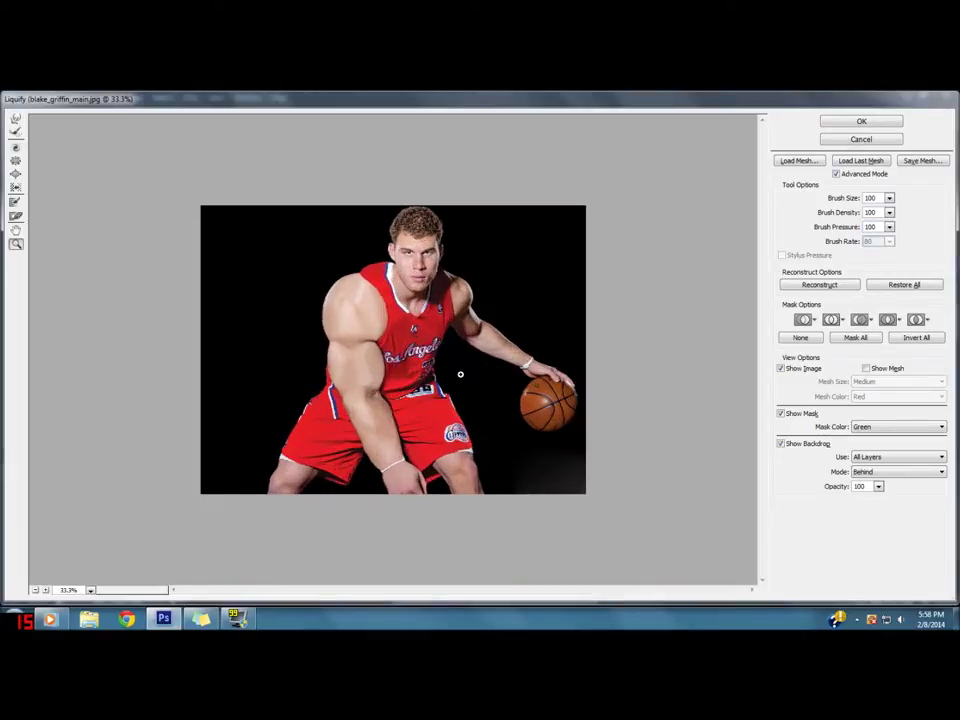
click(461, 374)
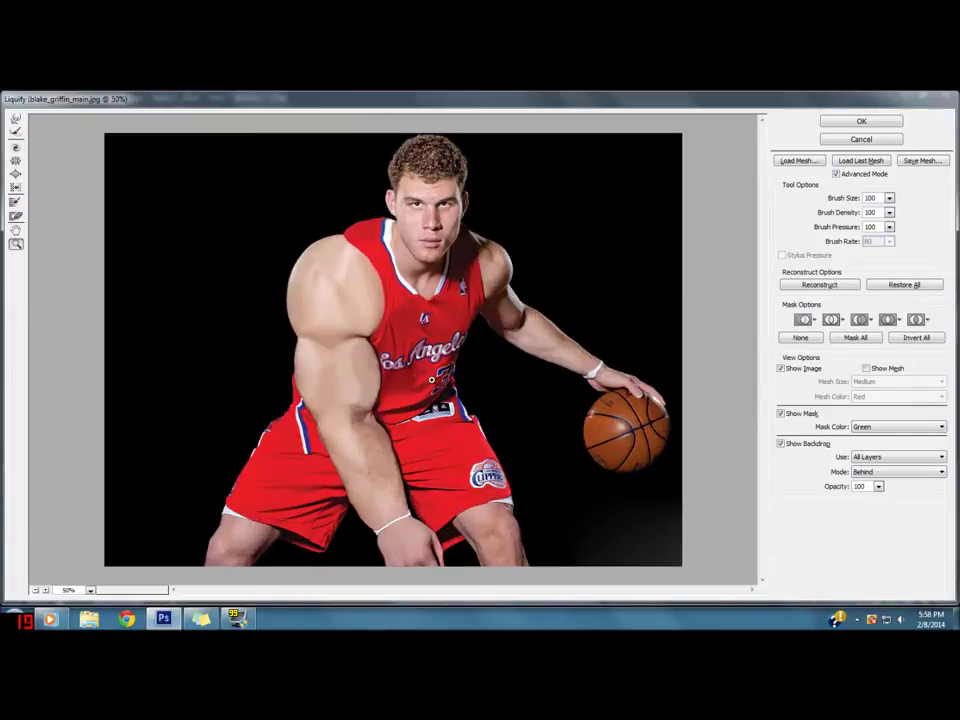
click(15, 176)
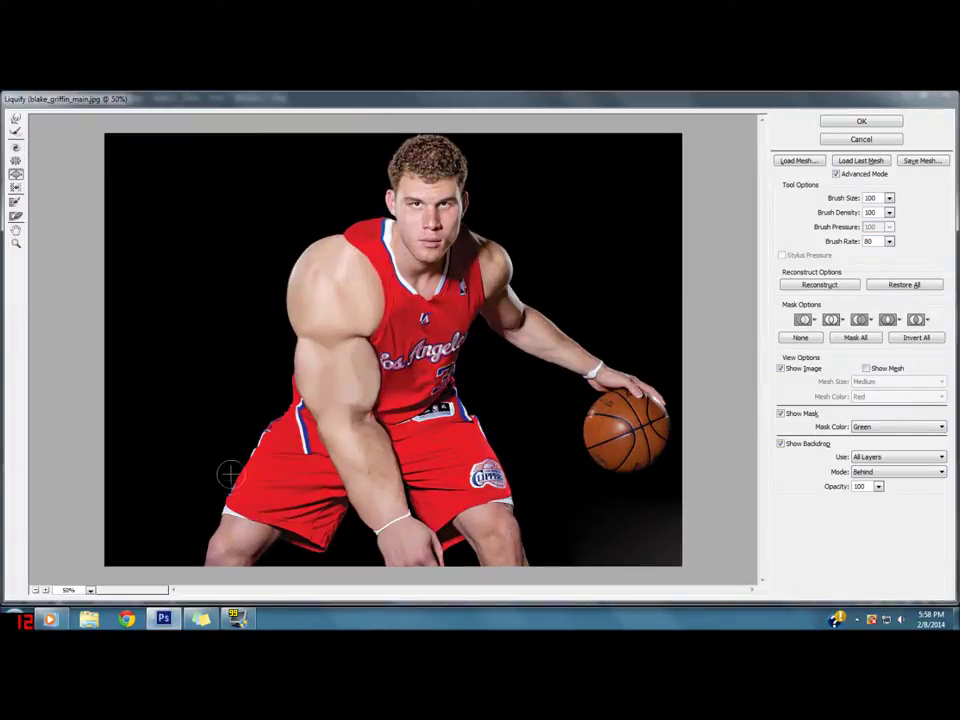
Step: Push the left edge of the red shorts outward with a 250 brush
key(bracketright)
key(bracketright)
key(bracketright)
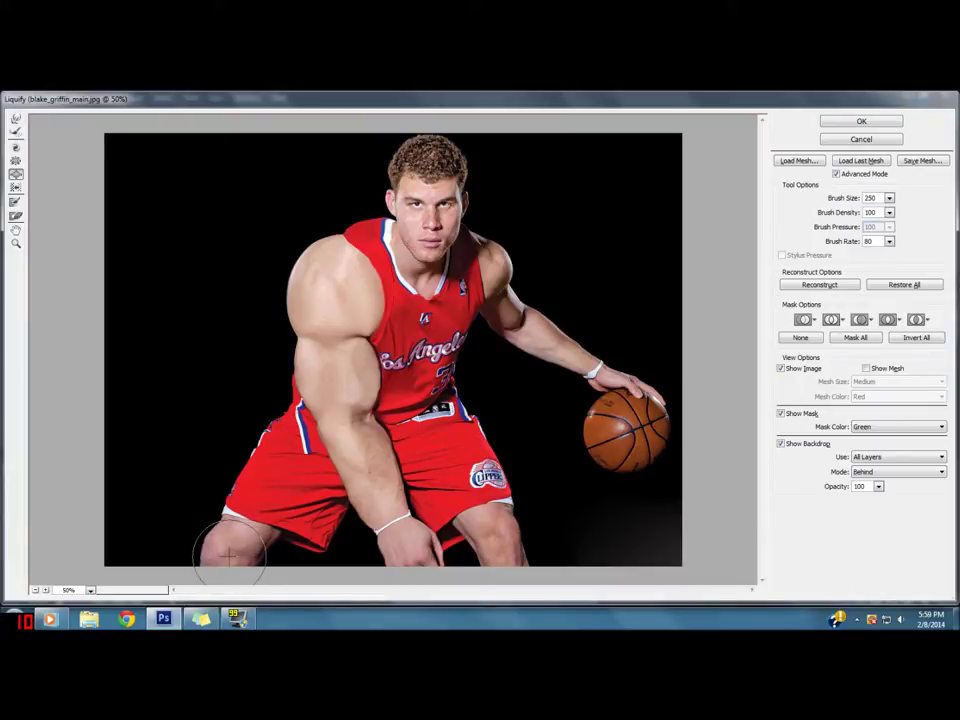
key(bracketleft)
key(bracketright)
key(bracketright)
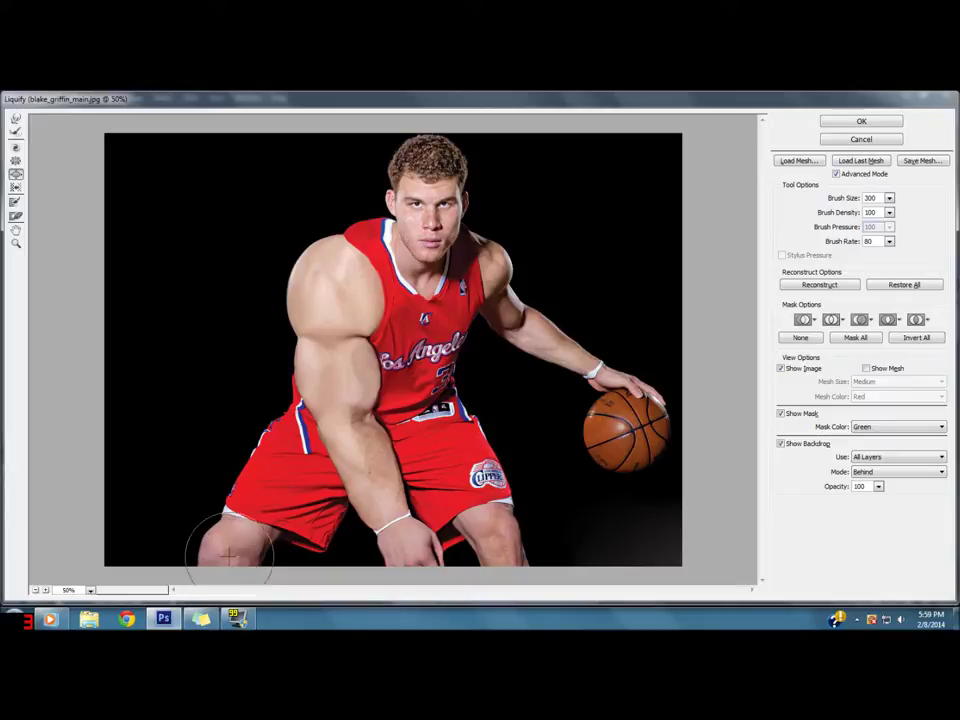
key(bracketleft)
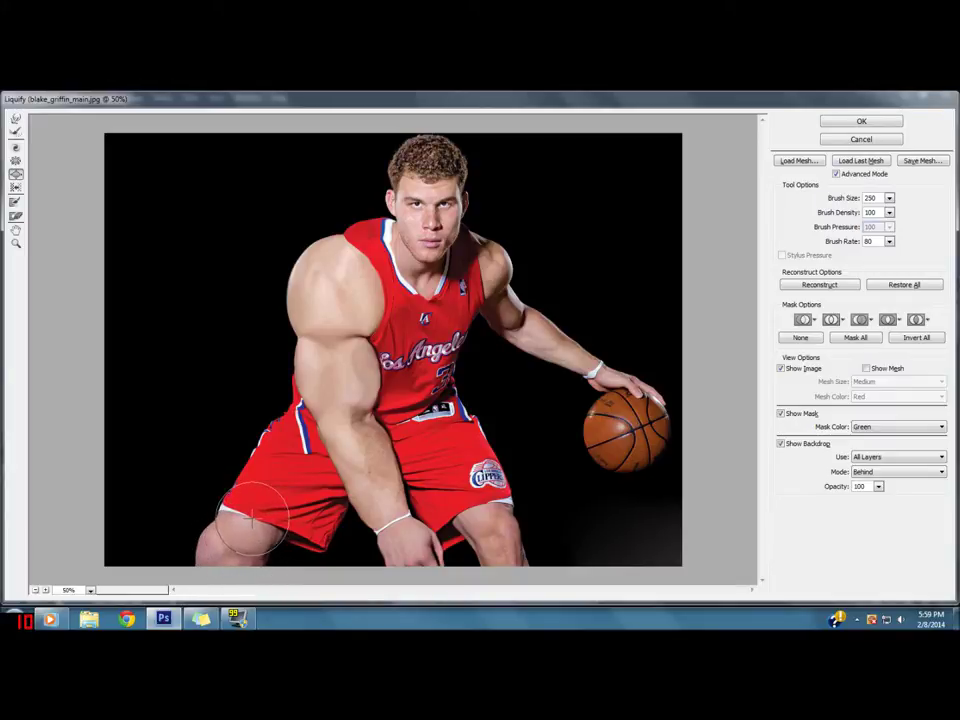
key(bracketright)
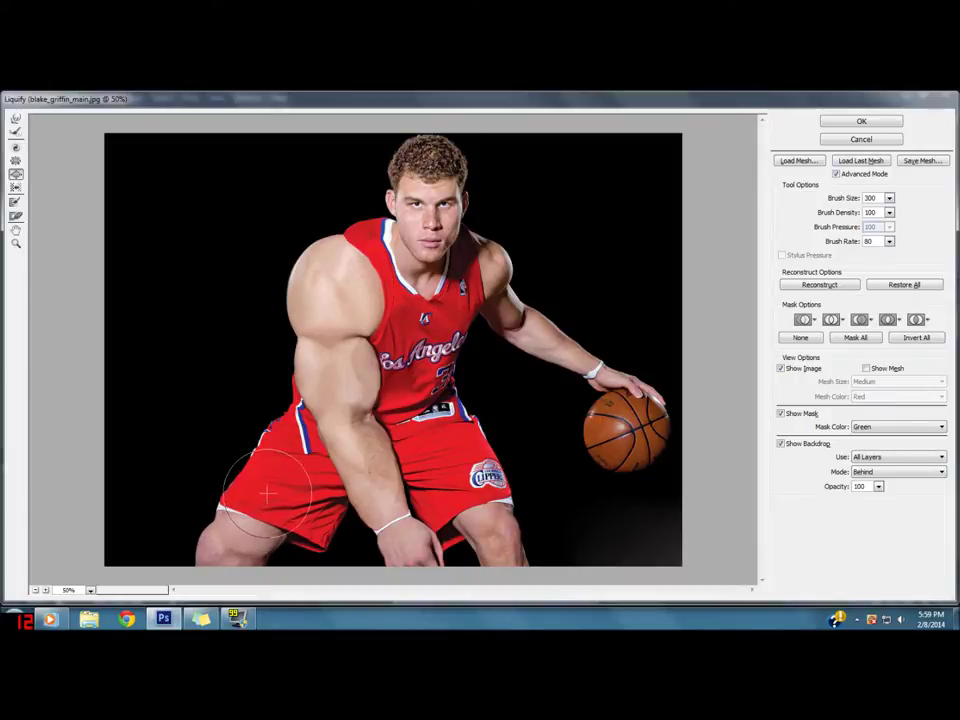
key(bracketleft)
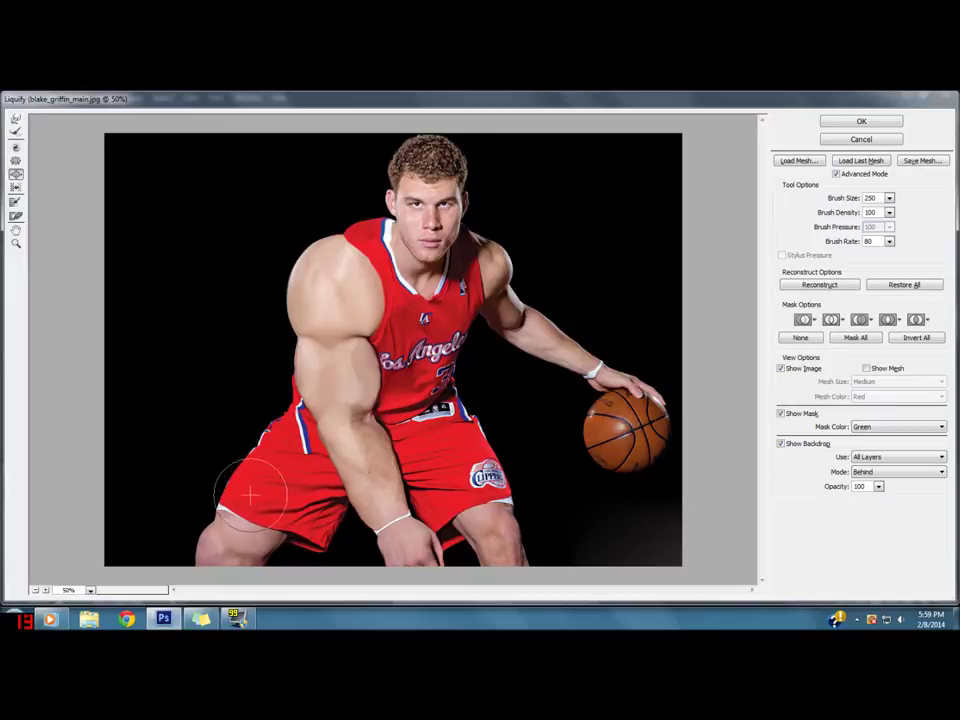
drag(248, 502, 258, 480)
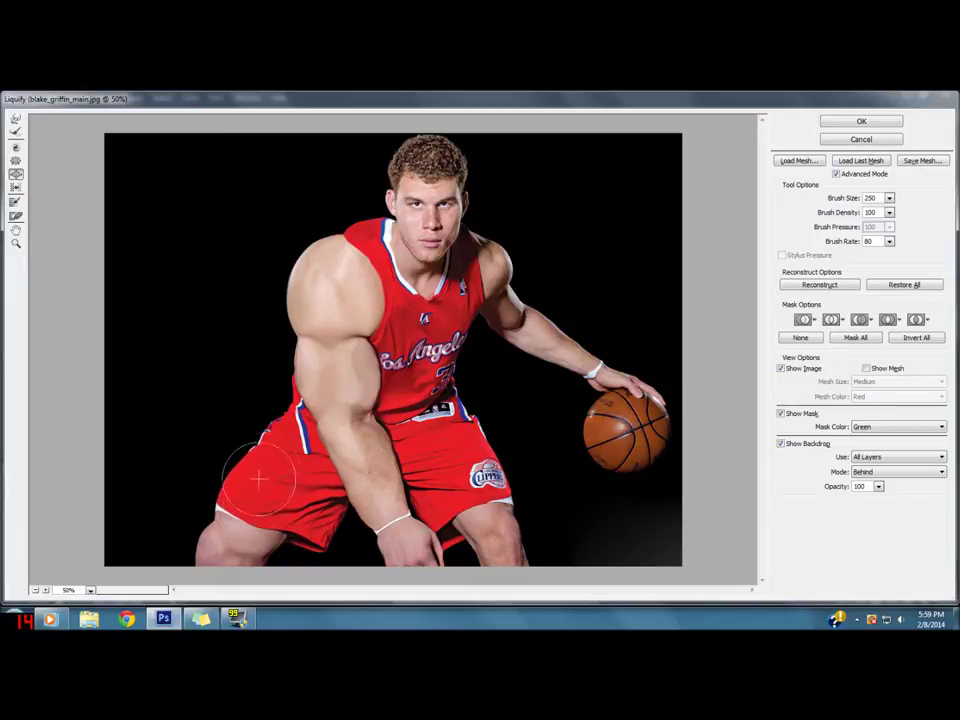
Step: Shrink the brush to 100 and push the lower-left knee outline toward the shorts
key(bracketleft)
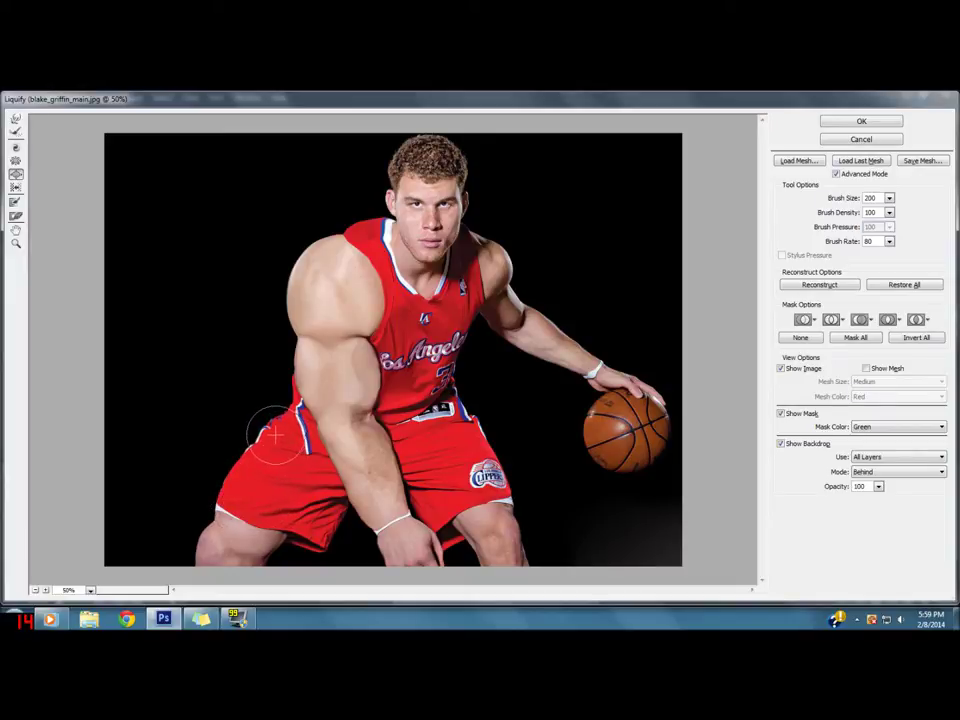
key(bracketleft)
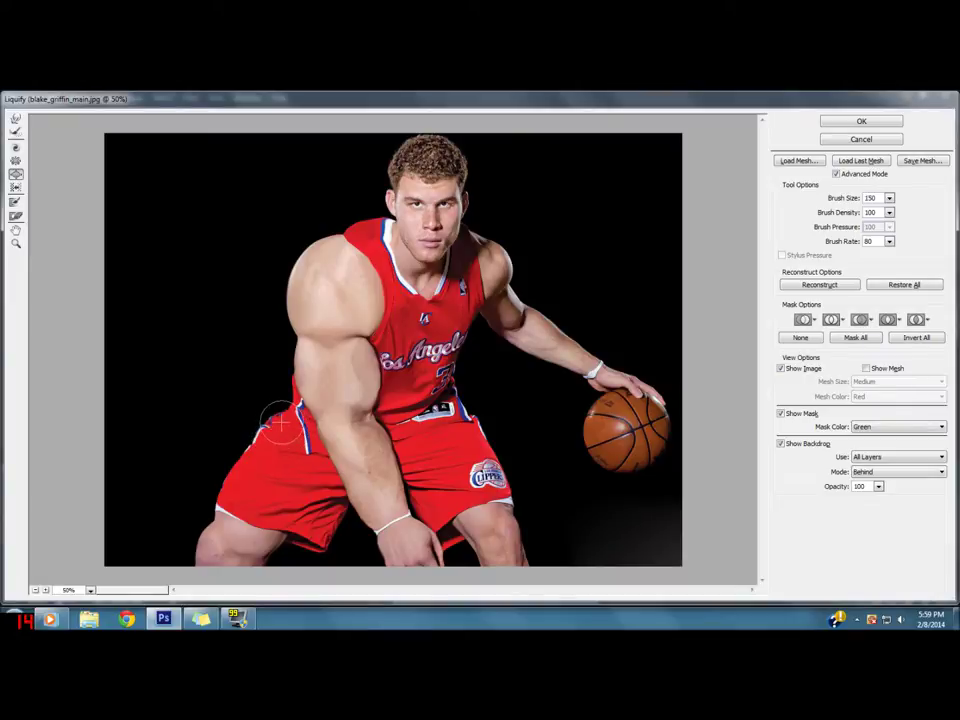
key(bracketleft)
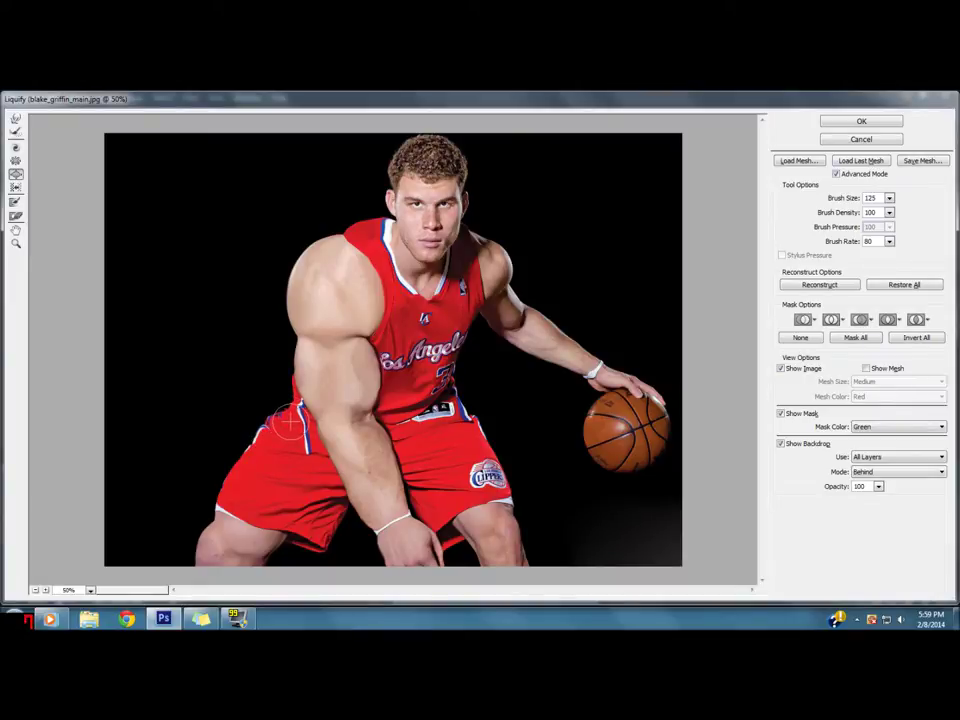
key(bracketleft)
key(bracketleft)
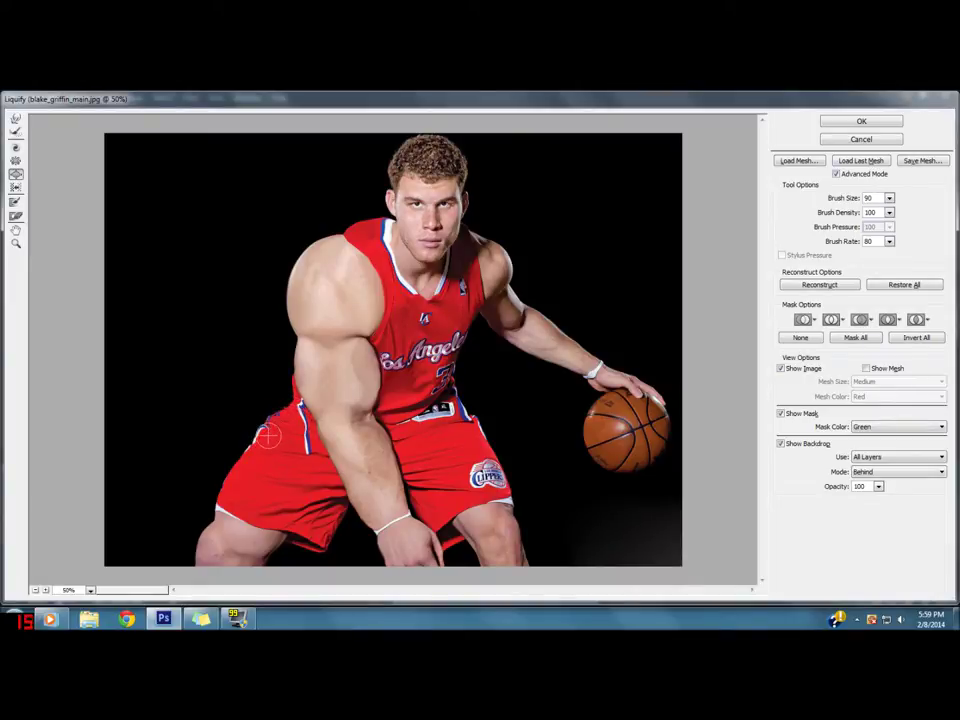
key(bracketright)
key(bracketright)
key(bracketright)
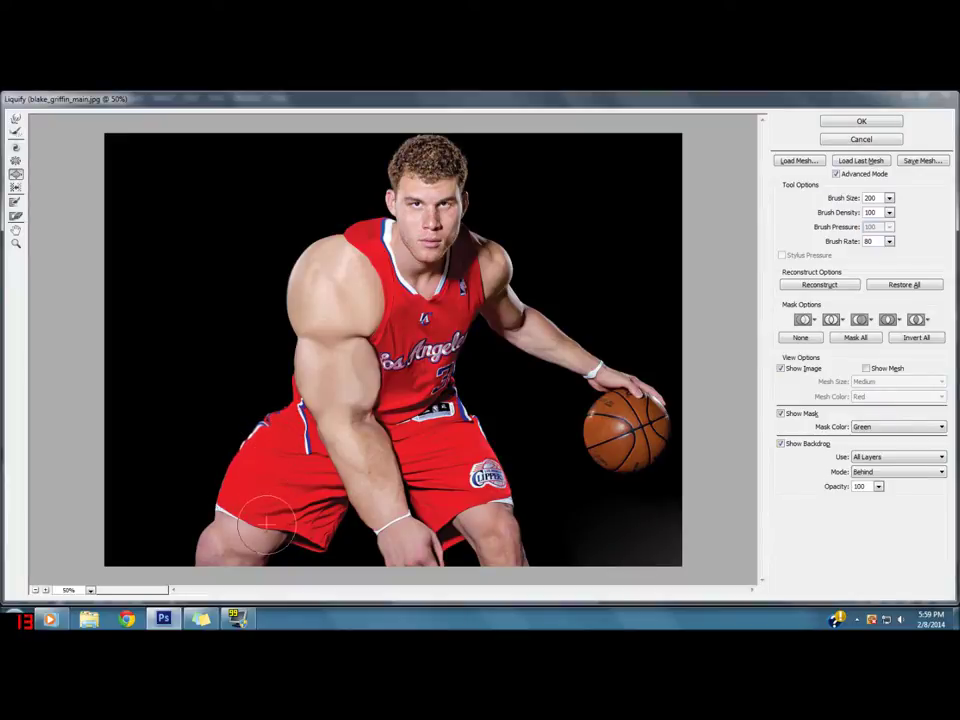
key(bracketleft)
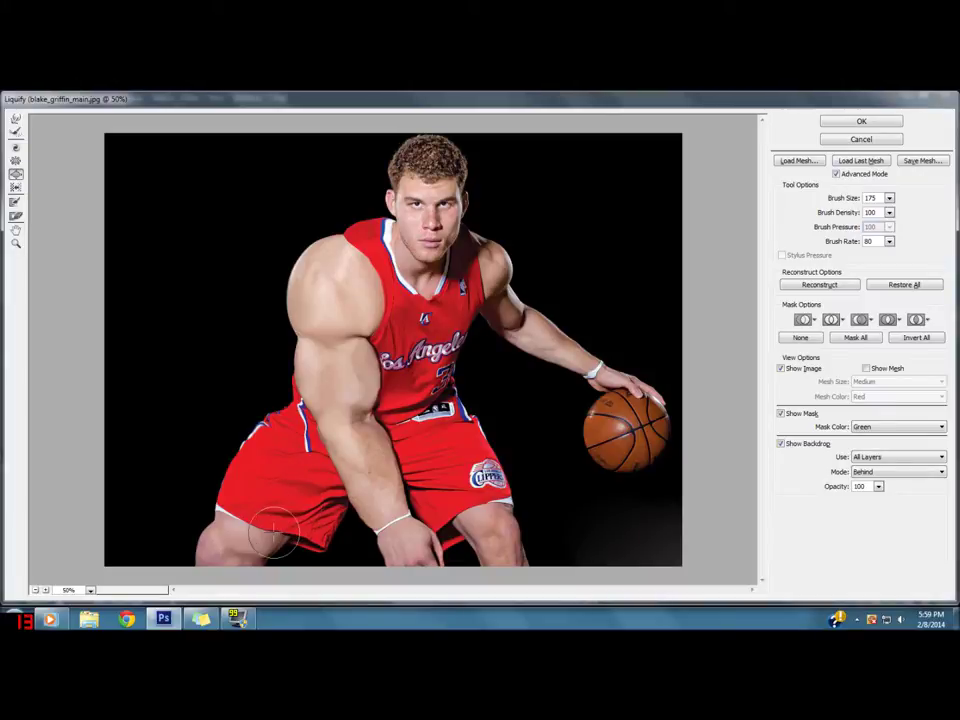
key(bracketleft)
key(bracketleft)
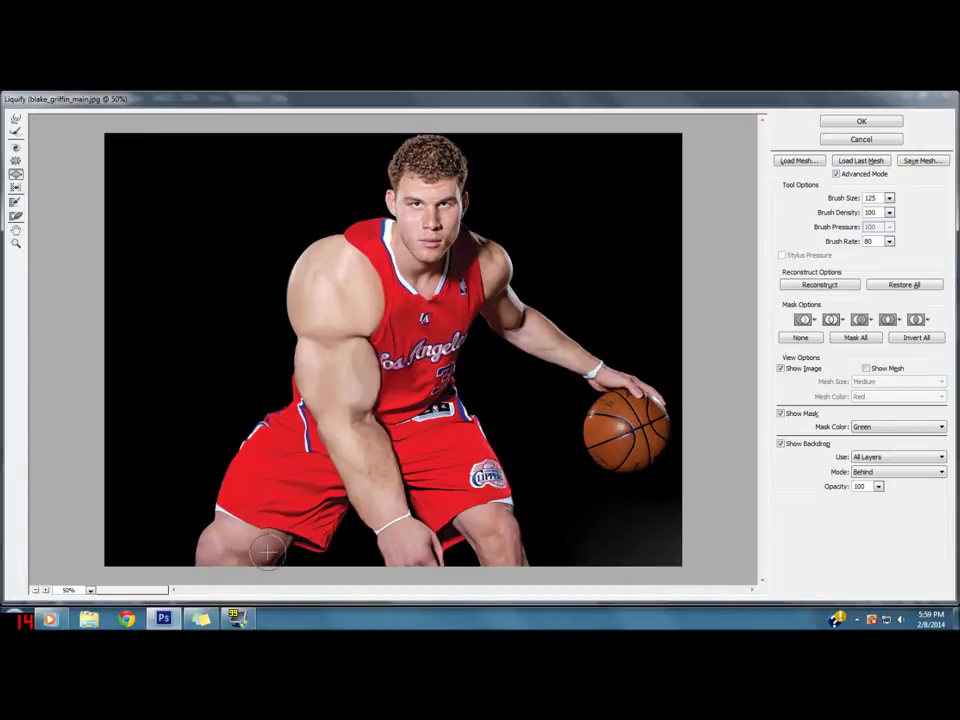
key(bracketleft)
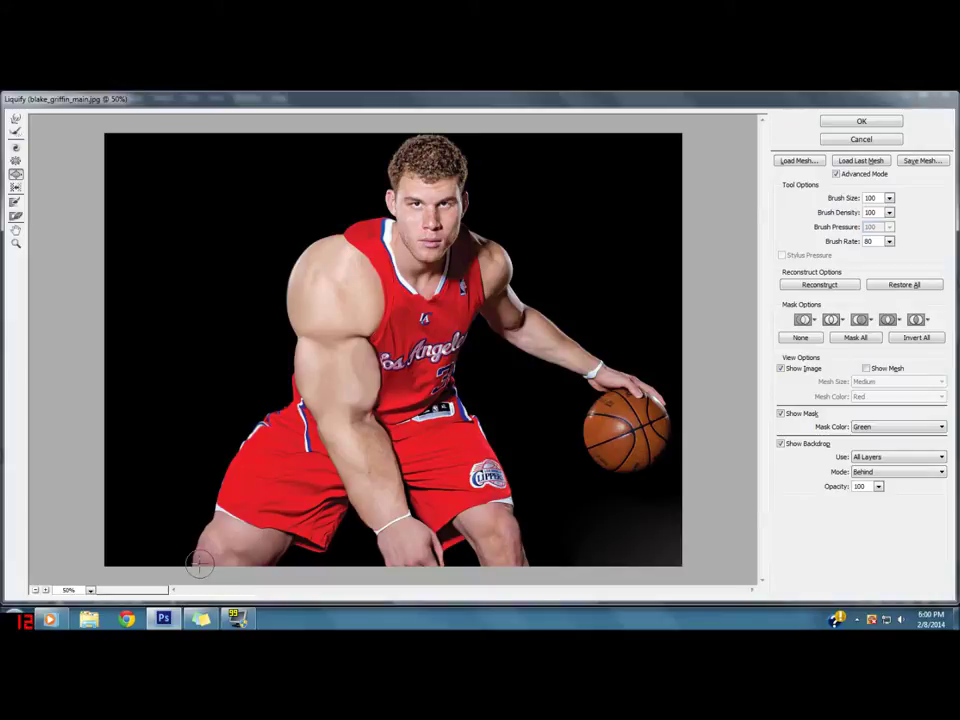
drag(202, 565, 216, 525)
Step: Tune the warp brush size, ending at 175, for shaping the lower-right knee
key(bracketleft)
key(bracketright)
key(bracketright)
key(bracketright)
key(bracketright)
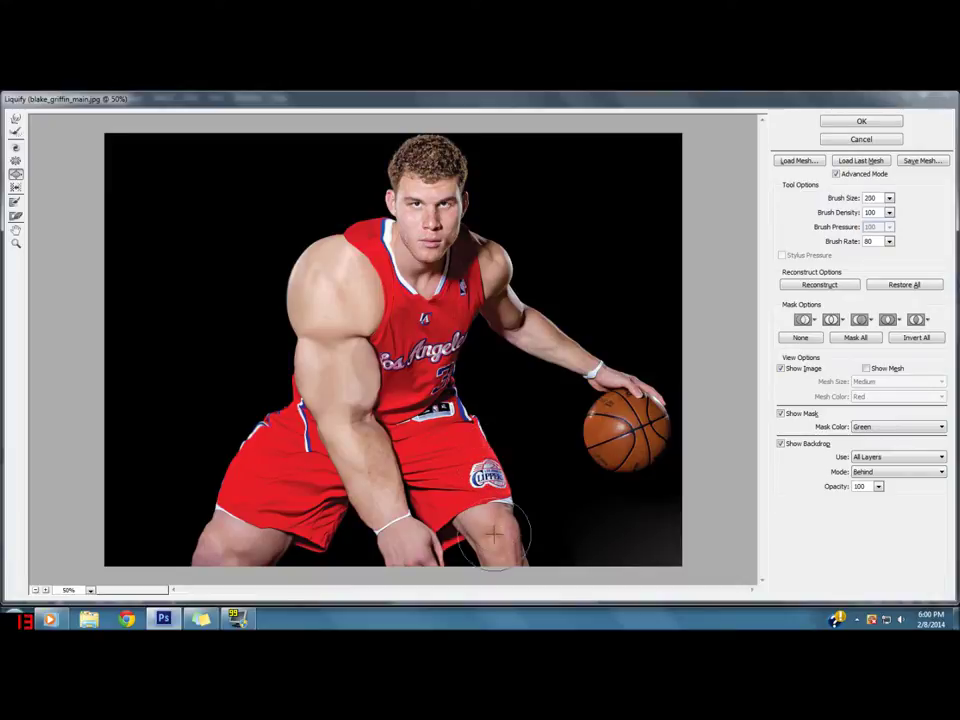
key(bracketright)
key(bracketright)
key(bracketright)
key(bracketleft)
key(bracketleft)
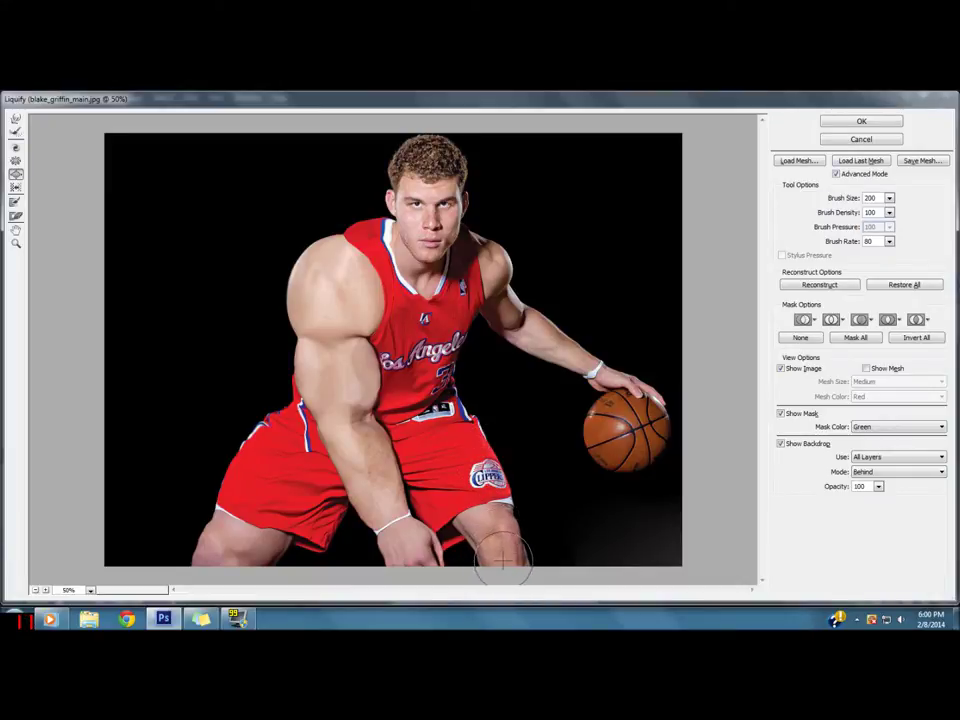
key(bracketright)
key(bracketright)
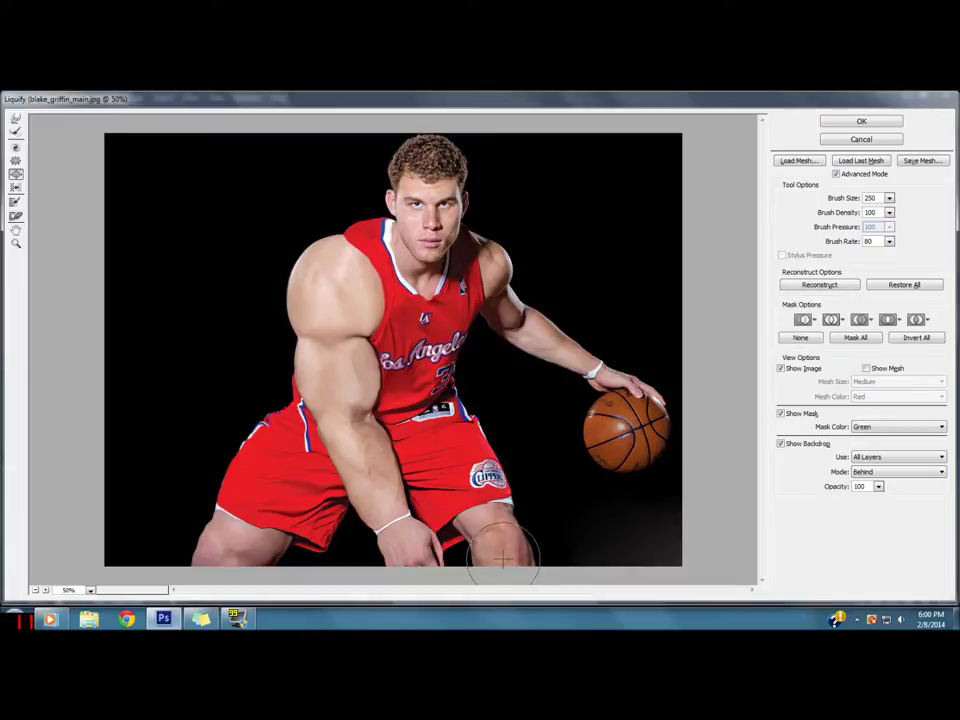
key(bracketleft)
key(bracketleft)
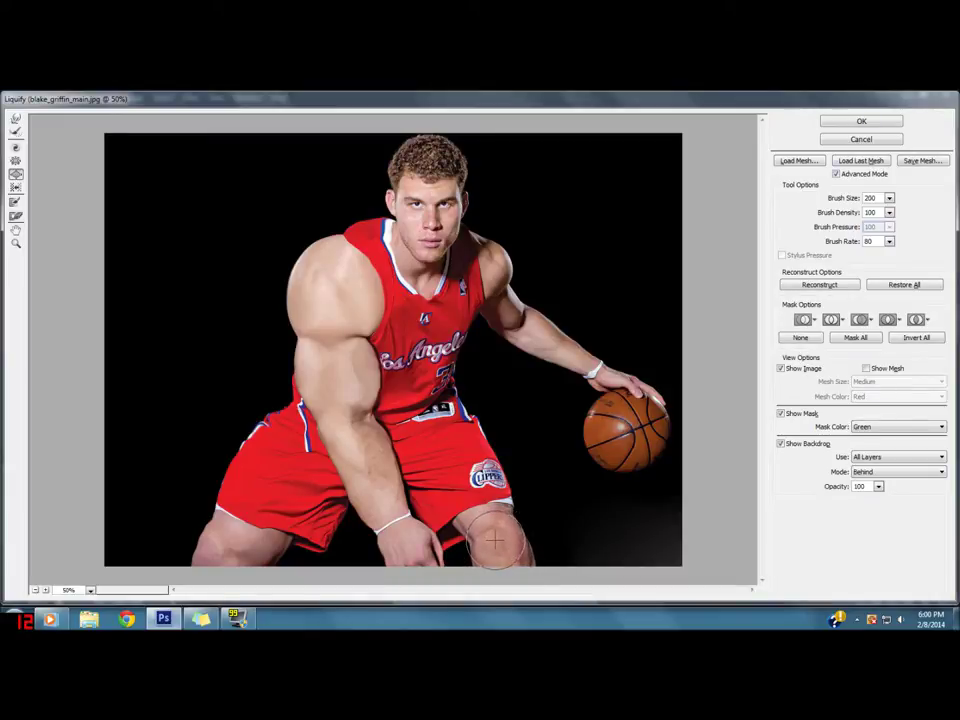
key(bracketright)
key(bracketright)
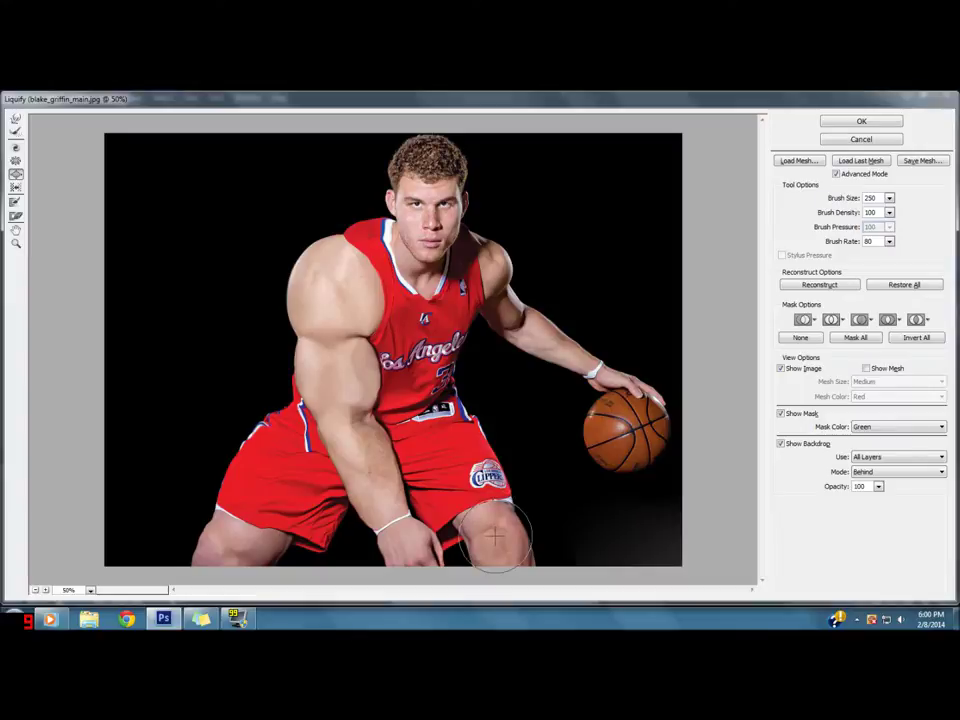
key(bracketleft)
key(bracketleft)
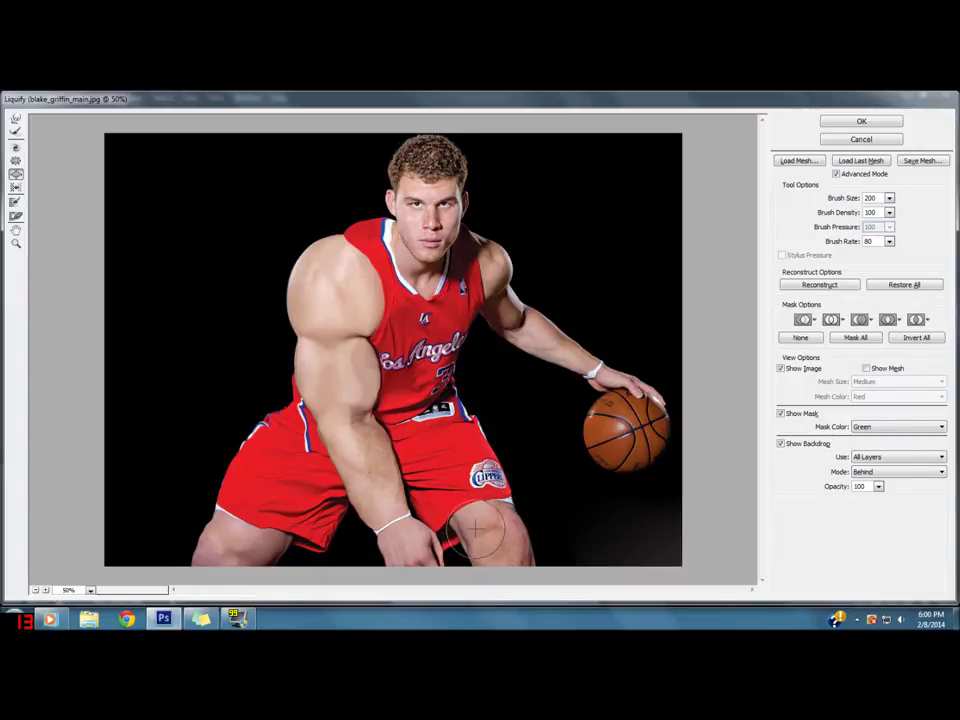
key(bracketleft)
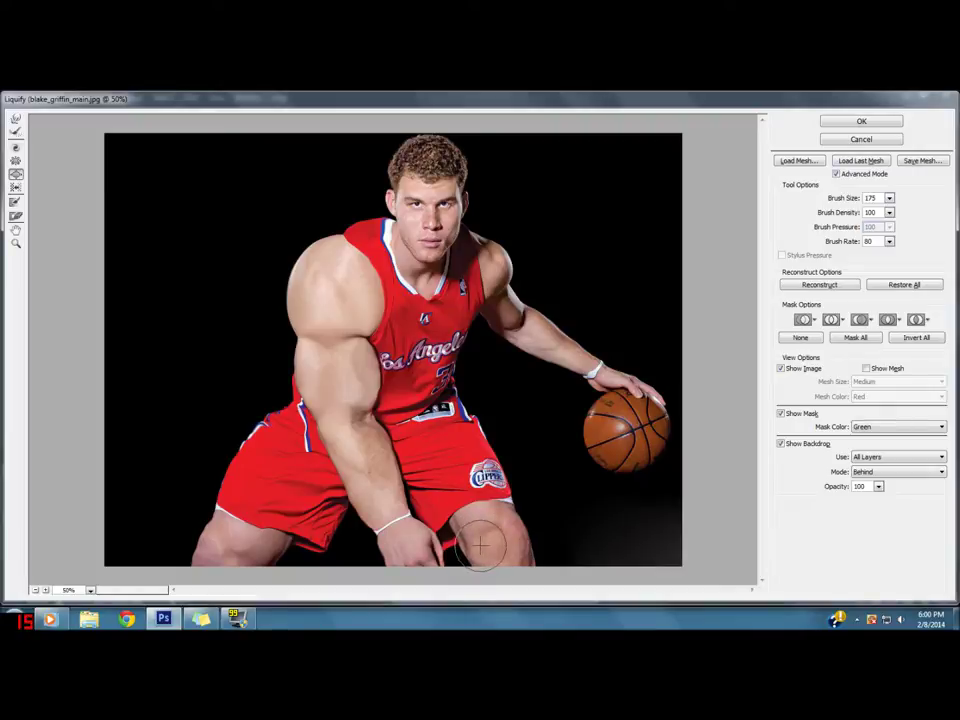
key(bracketleft)
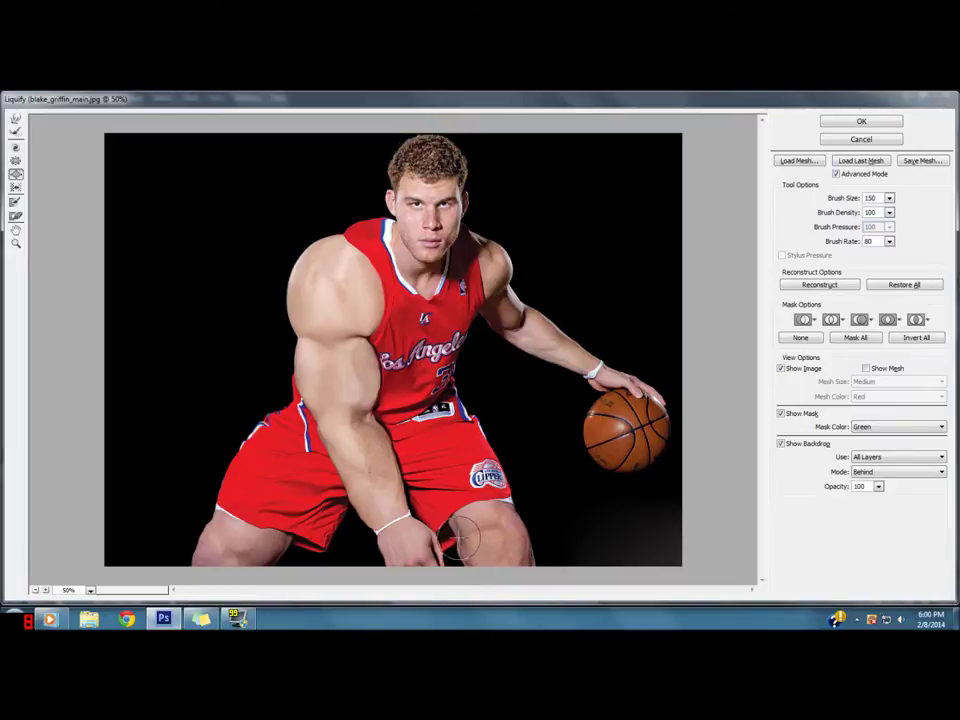
key(bracketleft)
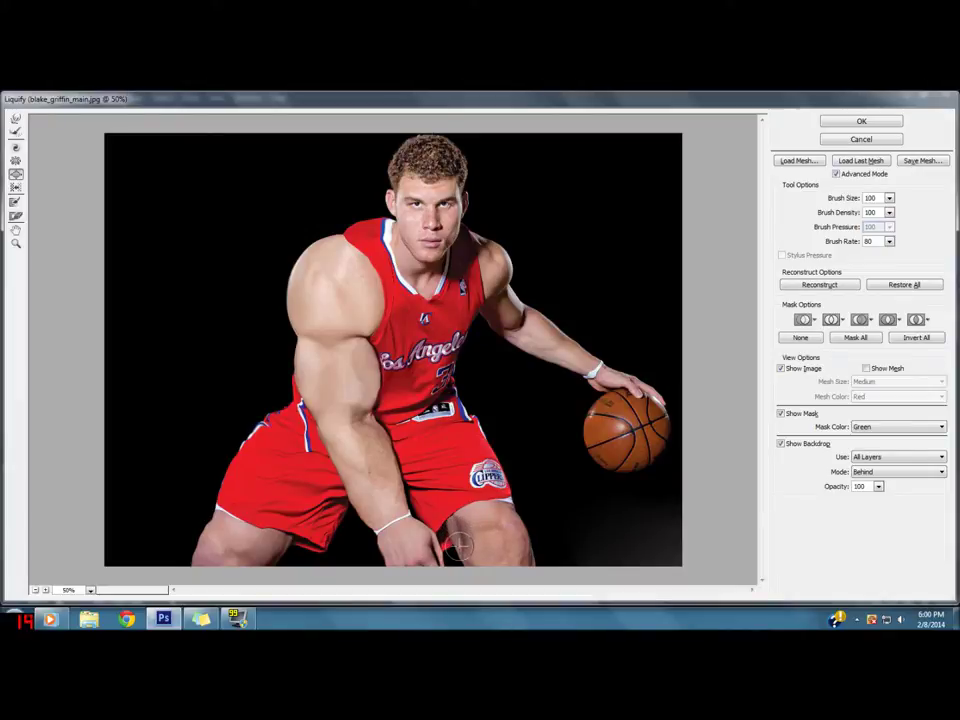
key(bracketright)
key(bracketright)
key(bracketright)
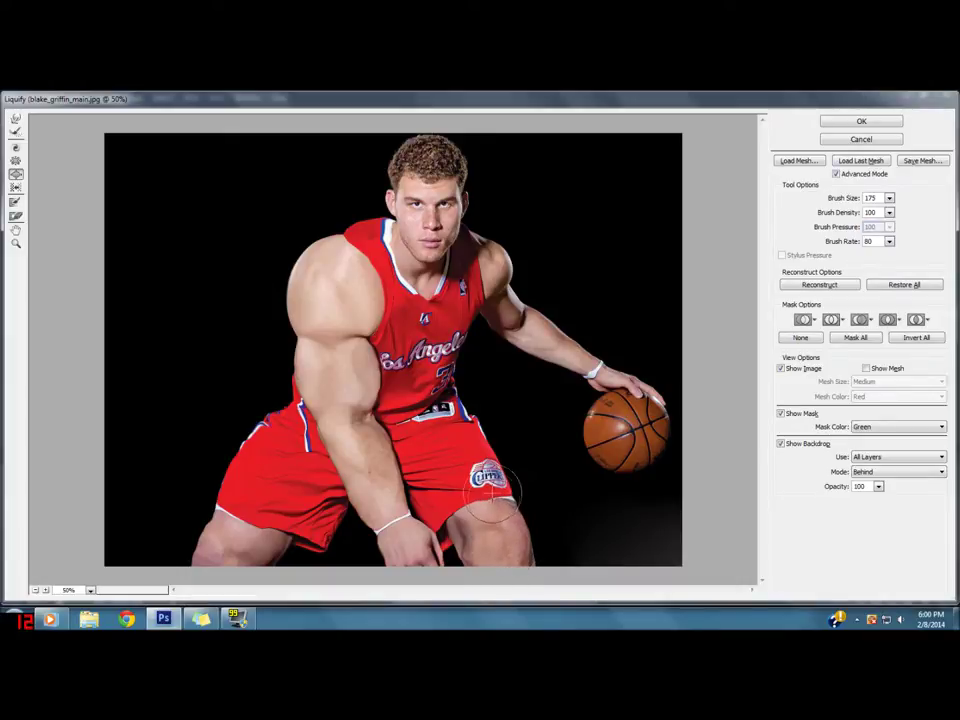
Step: Enlarge the brush to 400 and bloat the Clippers logo and right side of the shorts
key(bracketright)
key(bracketright)
key(bracketright)
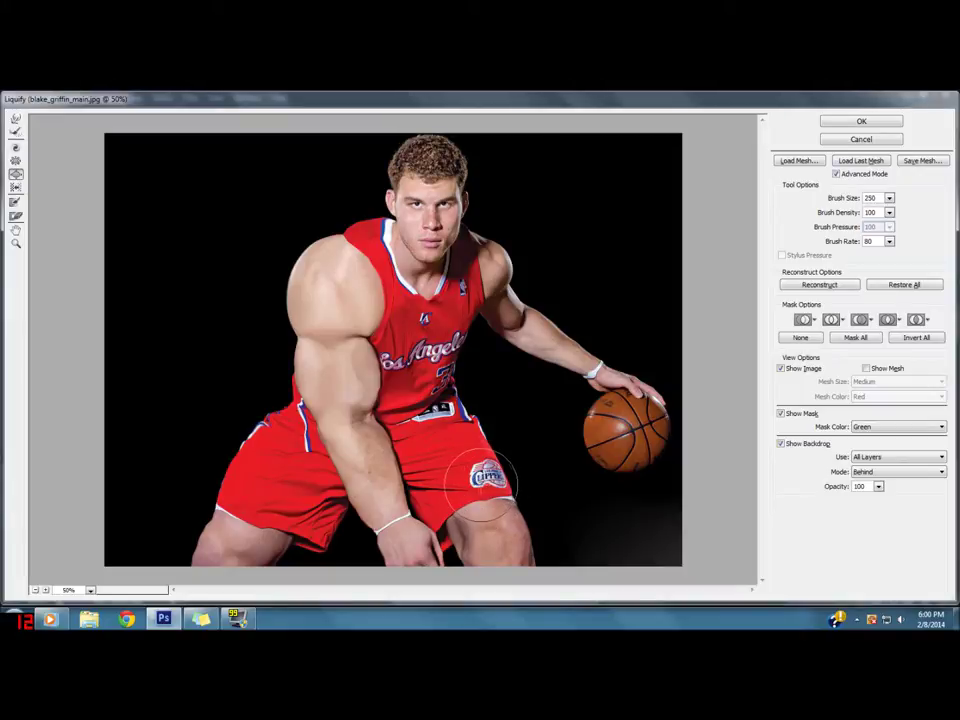
key(bracketright)
key(bracketright)
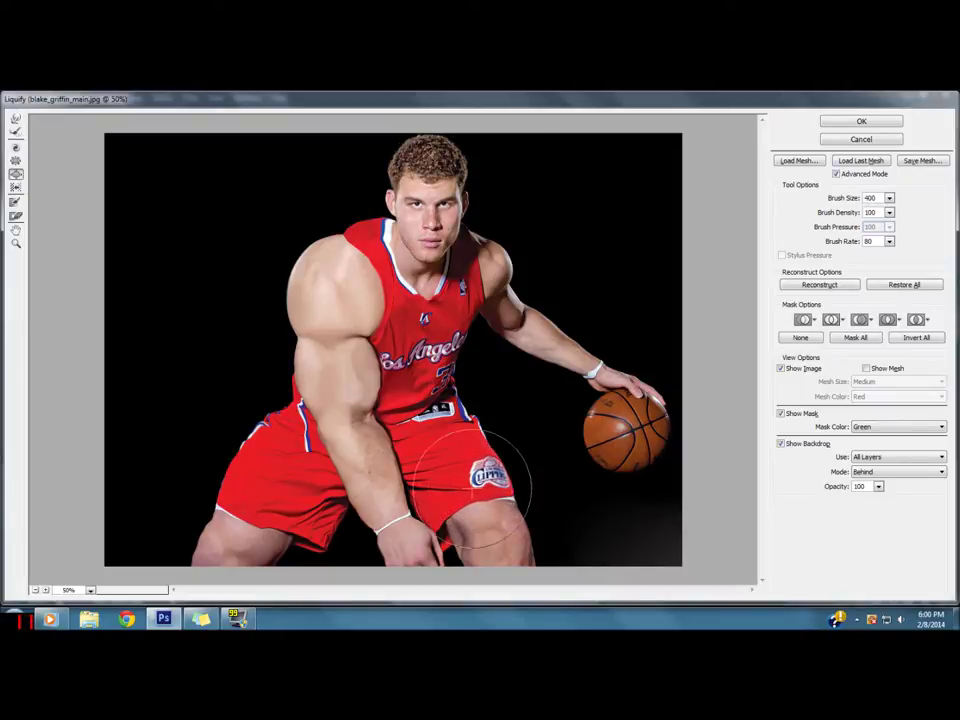
drag(472, 488, 469, 473)
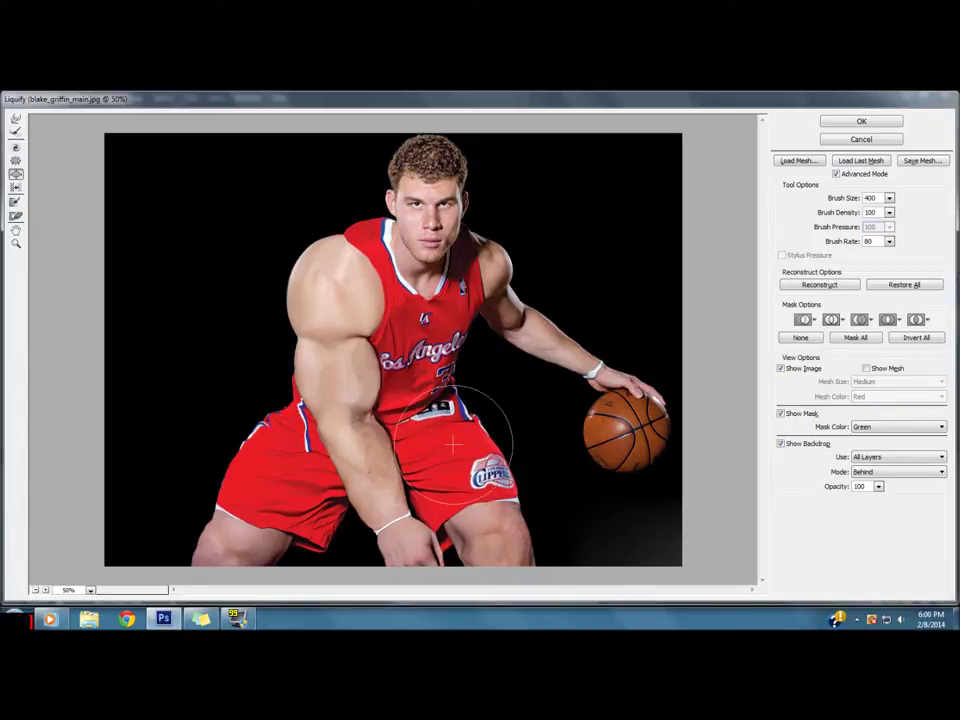
key(bracketleft)
key(bracketleft)
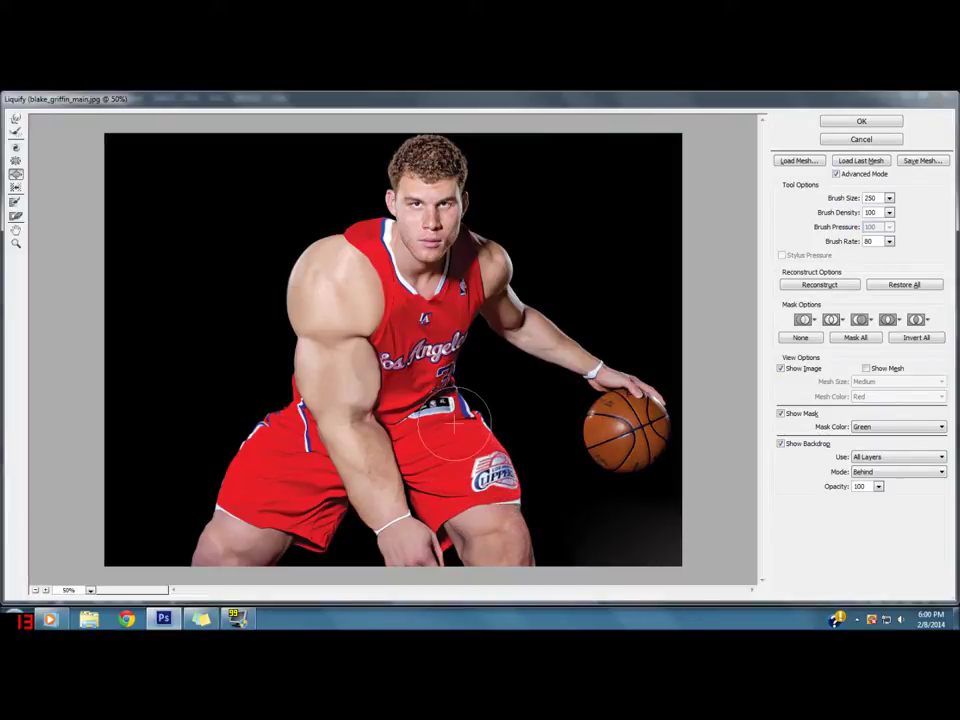
key(bracketleft)
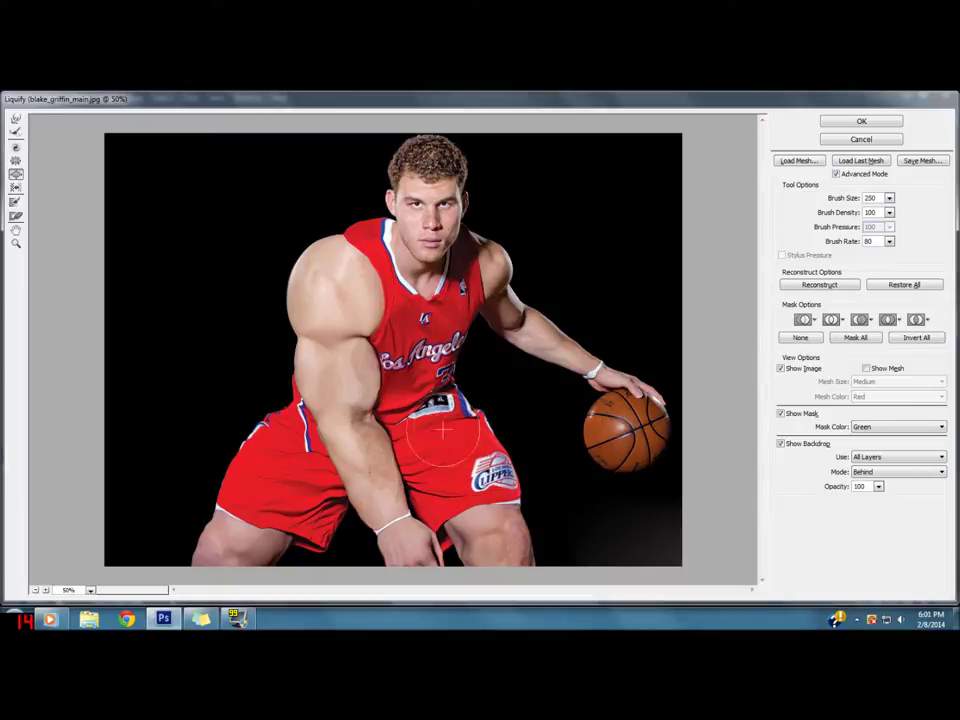
key(bracketright)
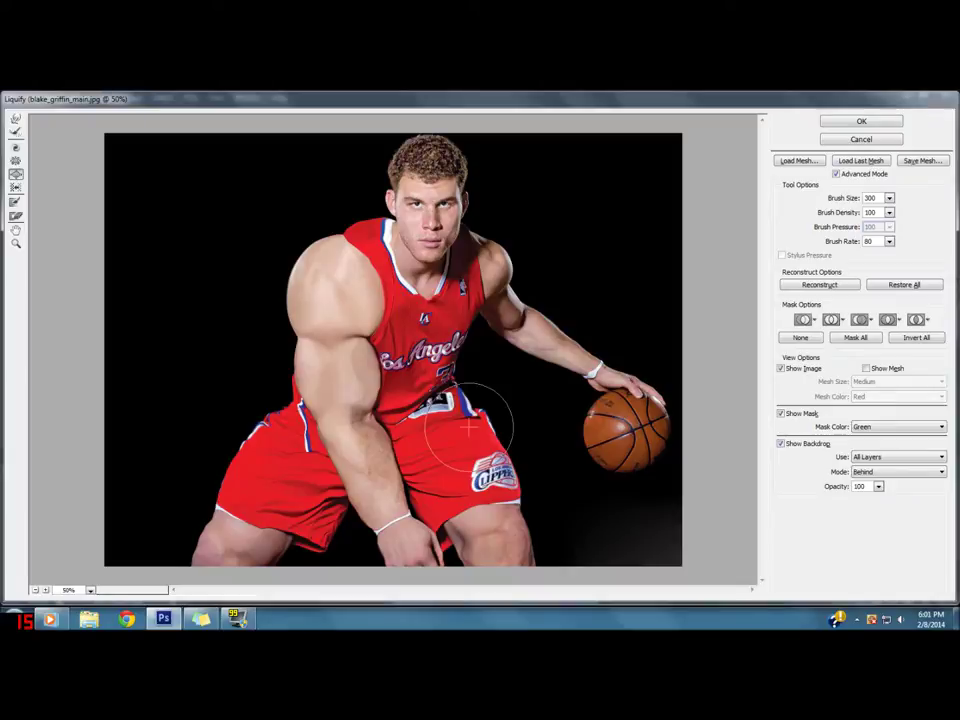
key(bracketleft)
key(bracketleft)
key(bracketleft)
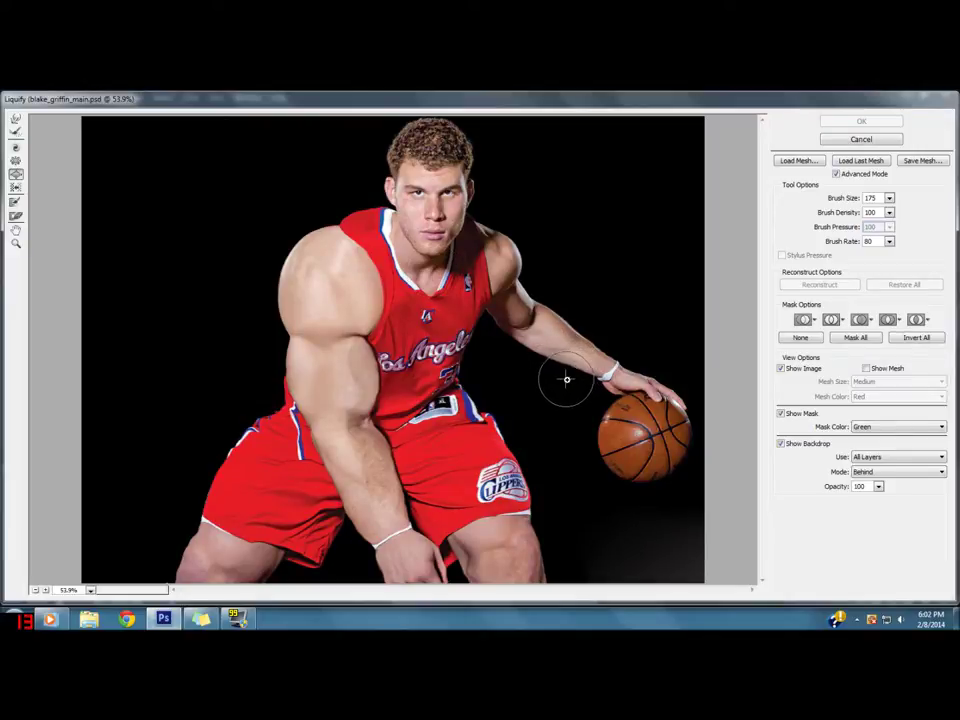
Step: Zoom the Liquify preview to 200% on the basketball
key(z)
click(642, 437)
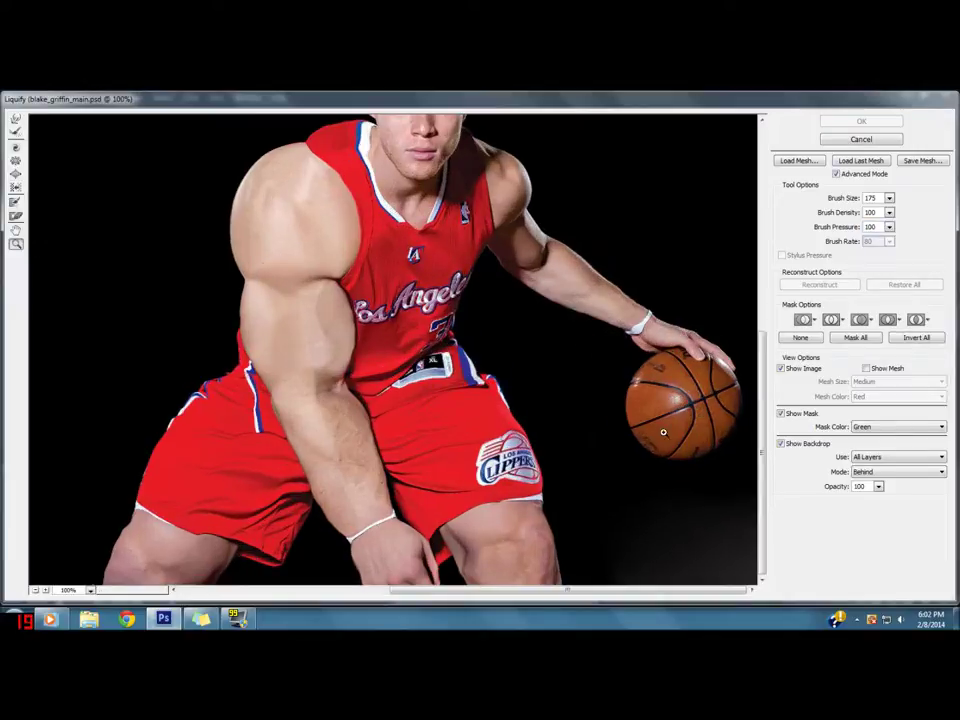
click(684, 402)
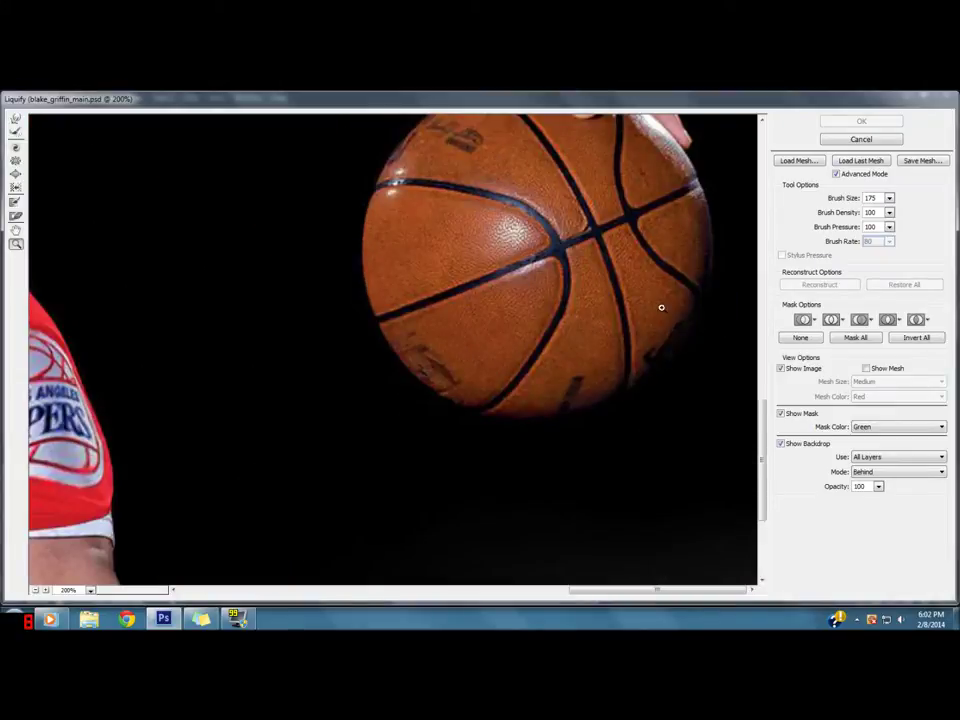
scroll(600, 340, up, 3)
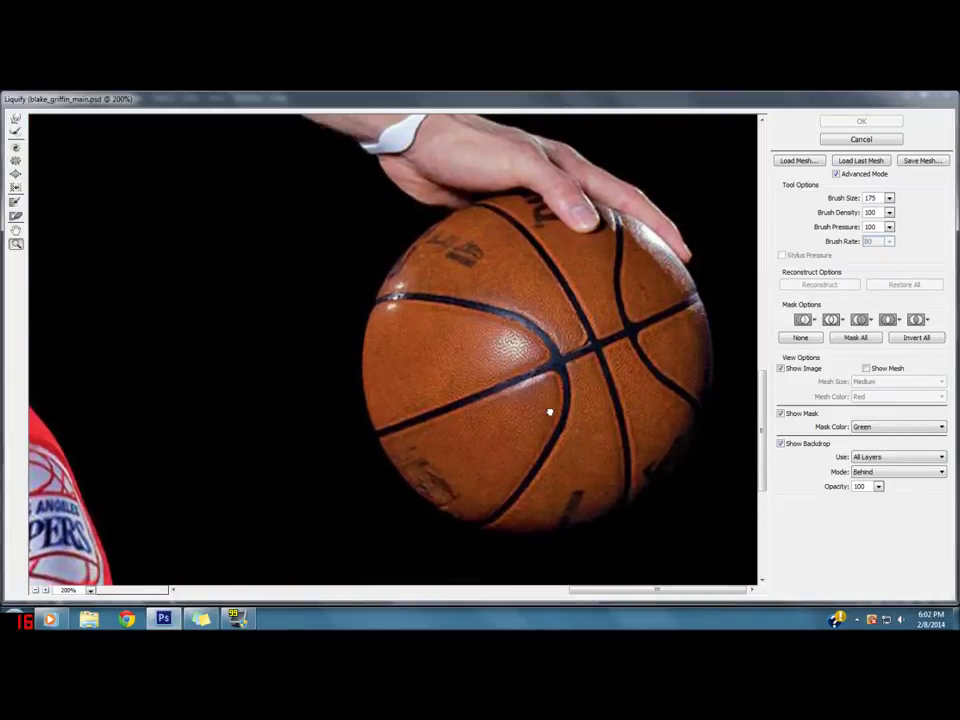
Step: Freeze-mask the whole basketball, using a smaller brush near the fingertips
click(15, 202)
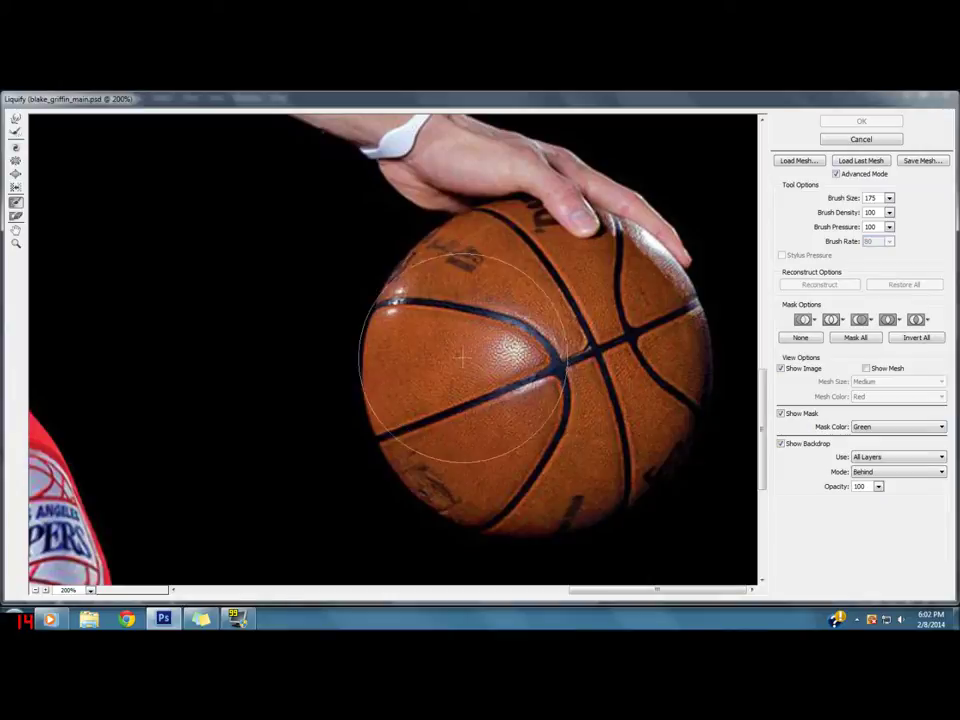
drag(455, 453, 470, 337)
key(bracketleft)
key(bracketleft)
key(bracketleft)
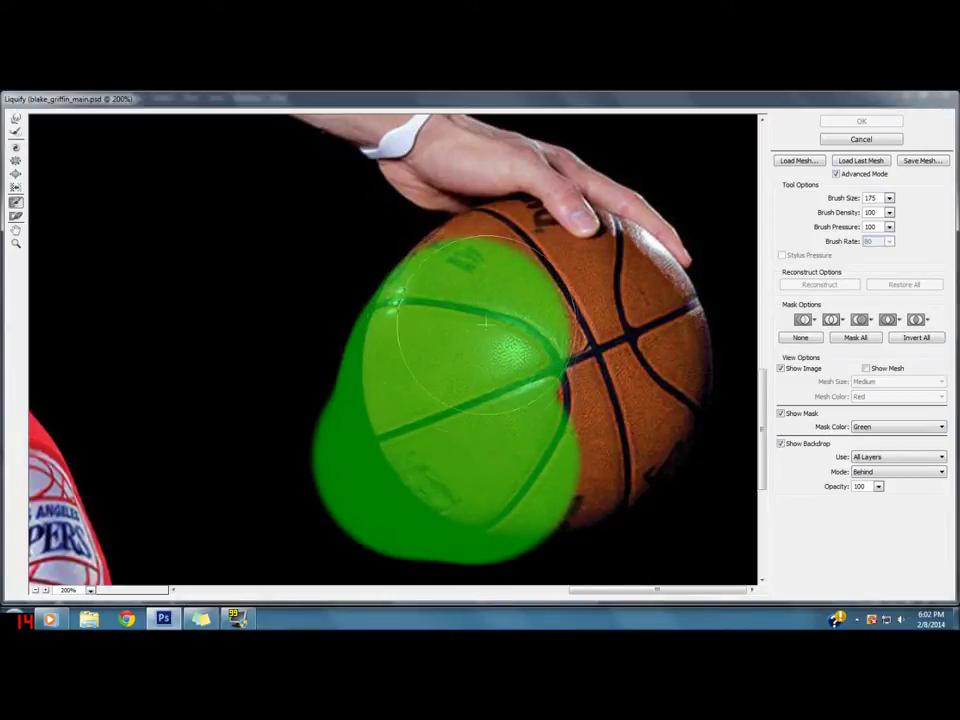
mouse_move(508, 232)
mouse_down()
mouse_move(452, 271)
mouse_move(508, 280)
mouse_up()
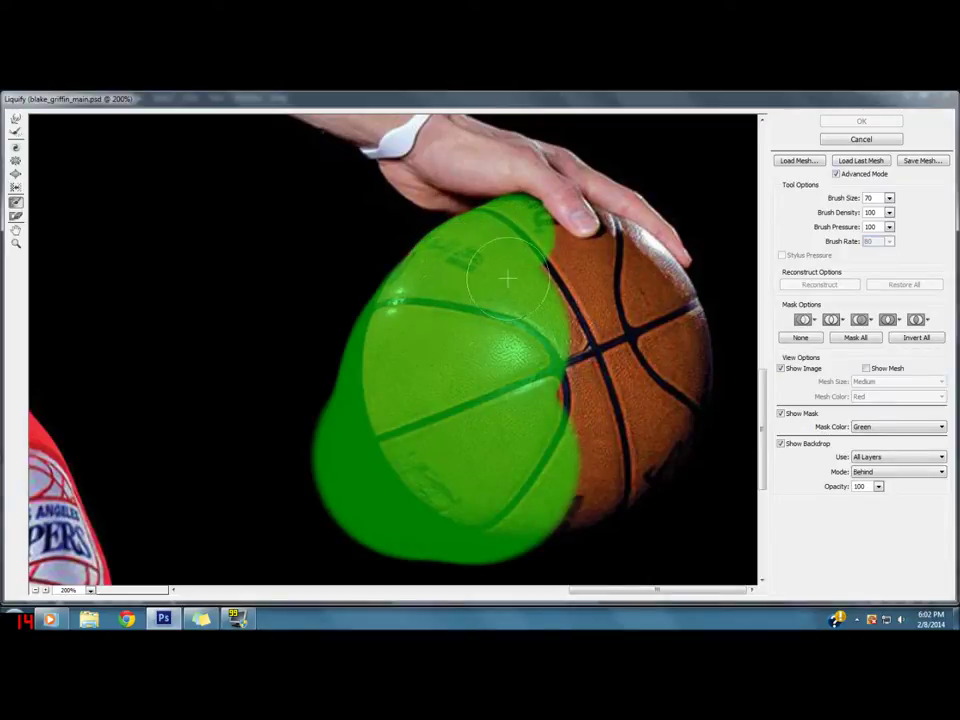
key(bracketleft)
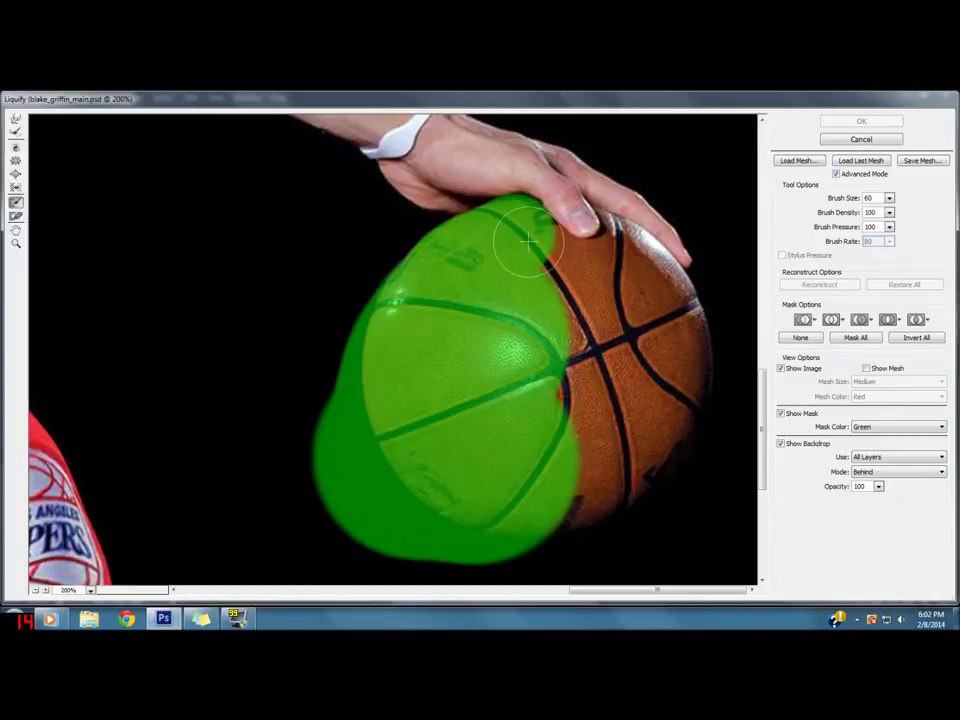
mouse_move(529, 246)
mouse_down()
mouse_move(580, 276)
mouse_move(615, 257)
mouse_up()
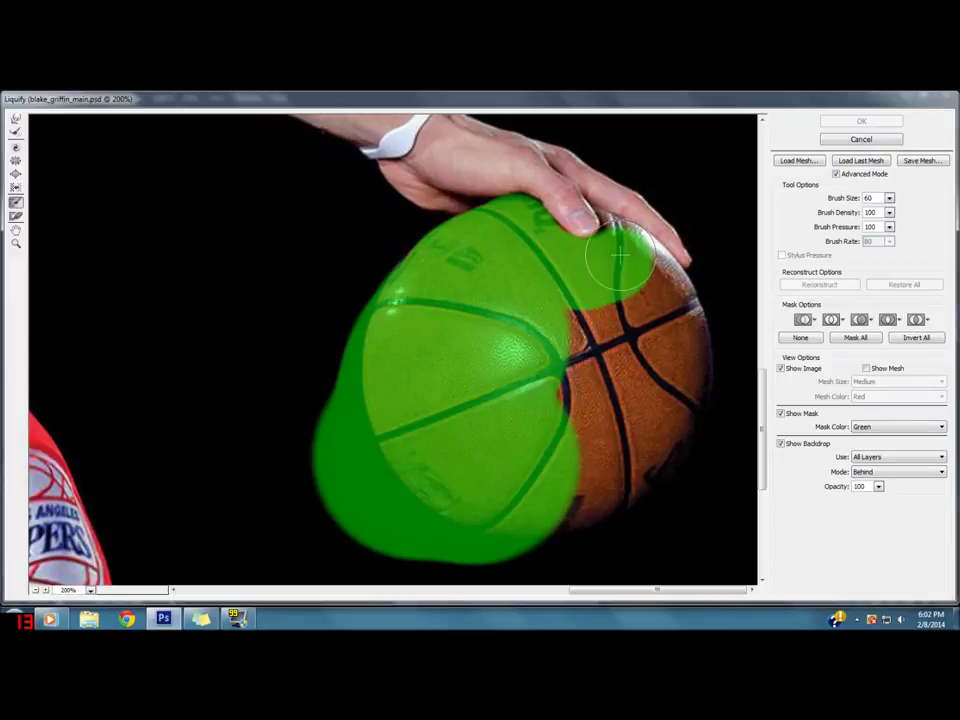
mouse_move(620, 256)
mouse_down()
mouse_move(665, 300)
mouse_move(680, 405)
mouse_move(591, 499)
mouse_move(549, 467)
mouse_move(611, 377)
mouse_move(594, 352)
mouse_move(615, 315)
mouse_move(564, 343)
mouse_move(460, 375)
mouse_move(353, 381)
mouse_up()
Step: Zoom out to 100%, then to 200% on the neck and shoulder
alt+click(354, 292)
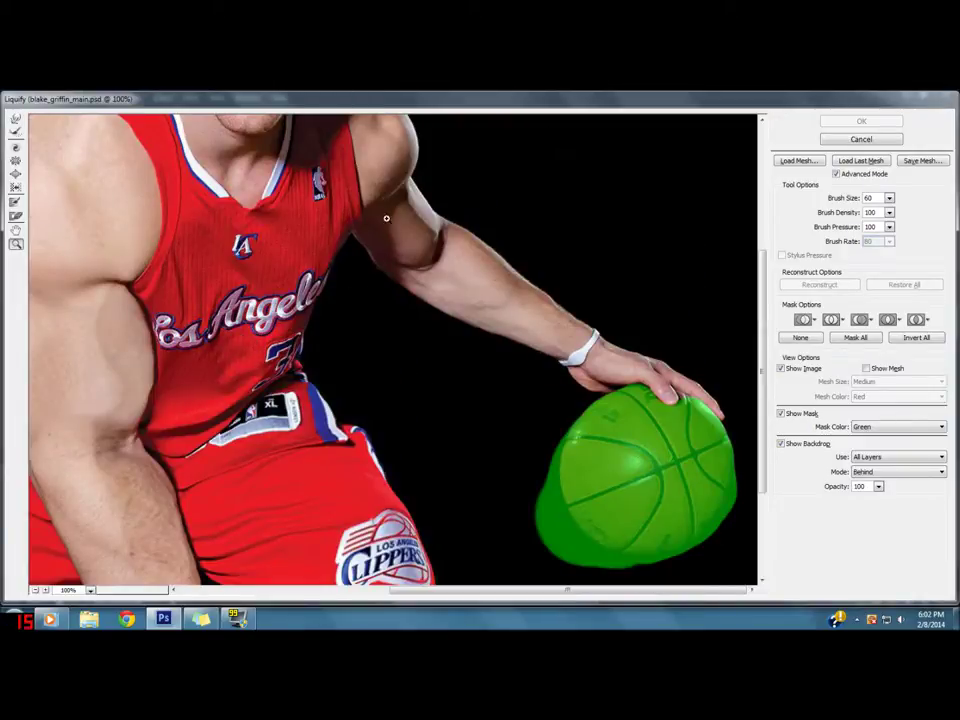
scroll(383, 218, up, 3)
click(360, 281)
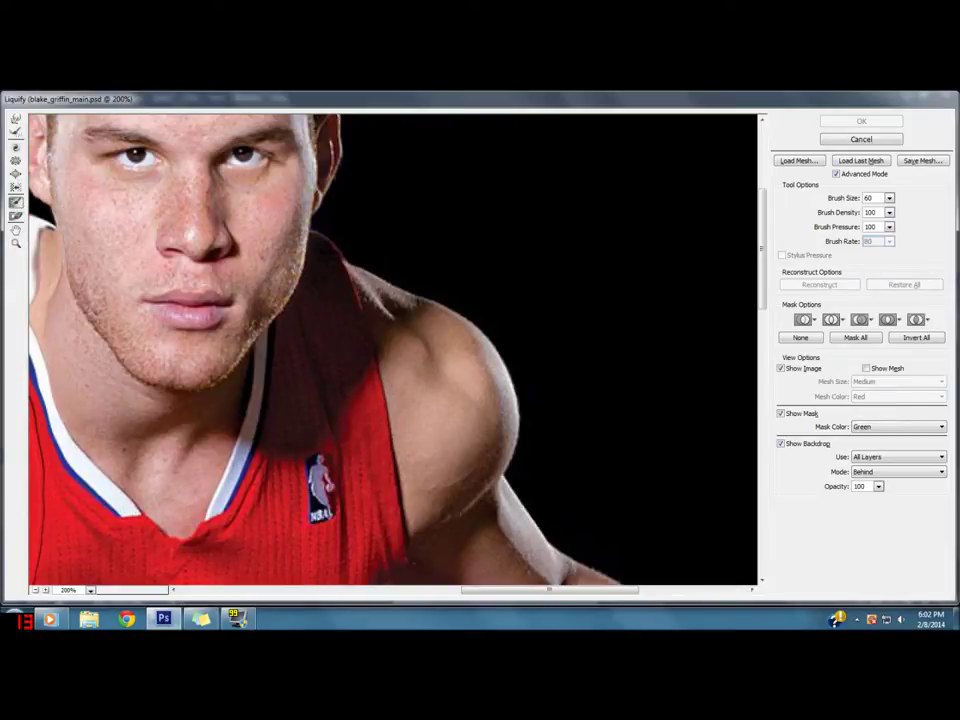
Step: Freeze the right temple, cheek and jaw with an 80 brush, then zoom out to 100%
key(bracketright)
key(bracketright)
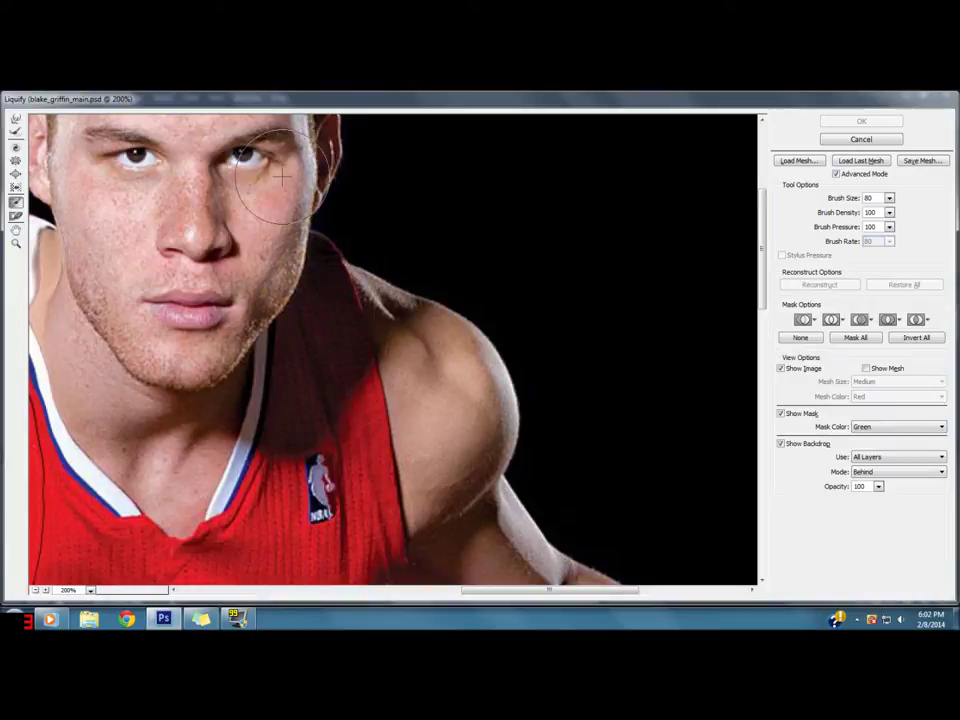
mouse_move(279, 195)
mouse_down()
mouse_move(305, 160)
mouse_move(292, 148)
mouse_up()
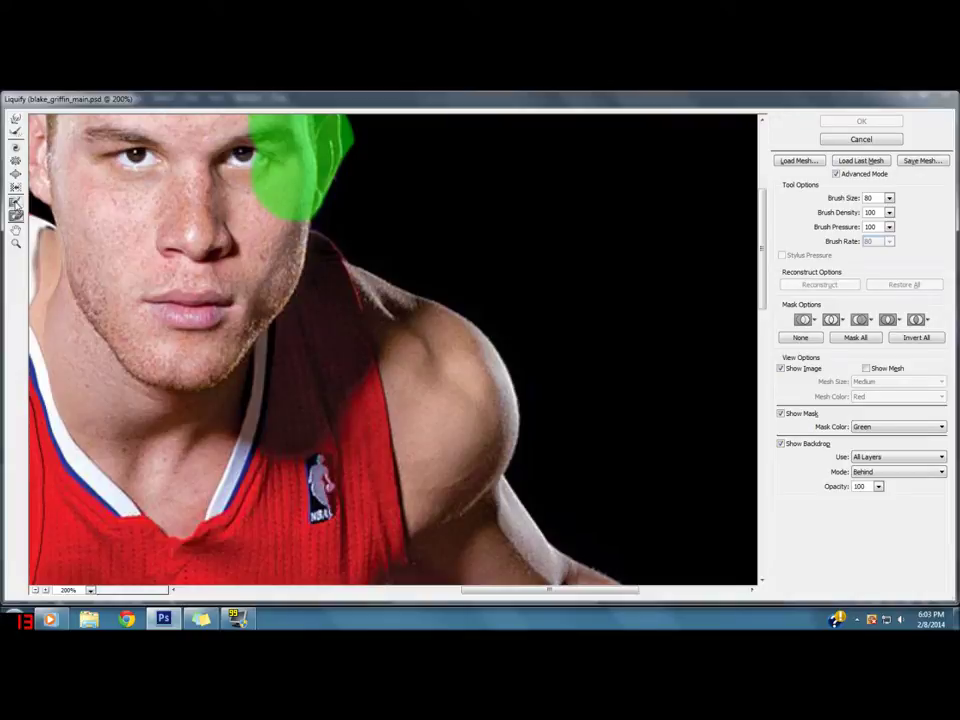
click(260, 220)
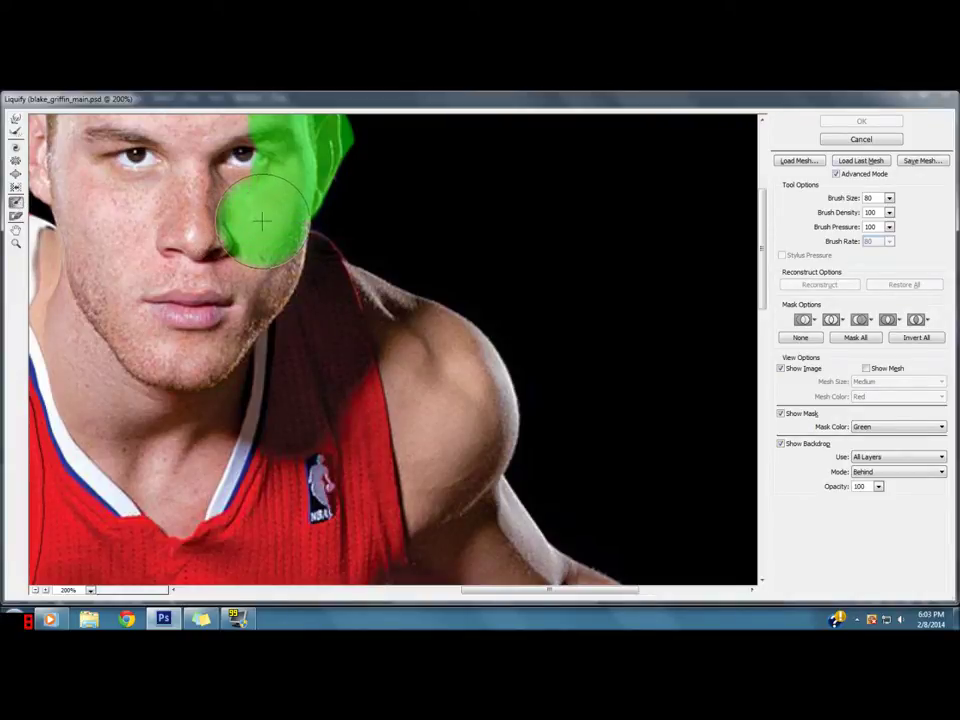
mouse_move(260, 220)
mouse_down()
mouse_move(256, 256)
mouse_move(220, 314)
mouse_move(216, 367)
mouse_move(228, 352)
mouse_up()
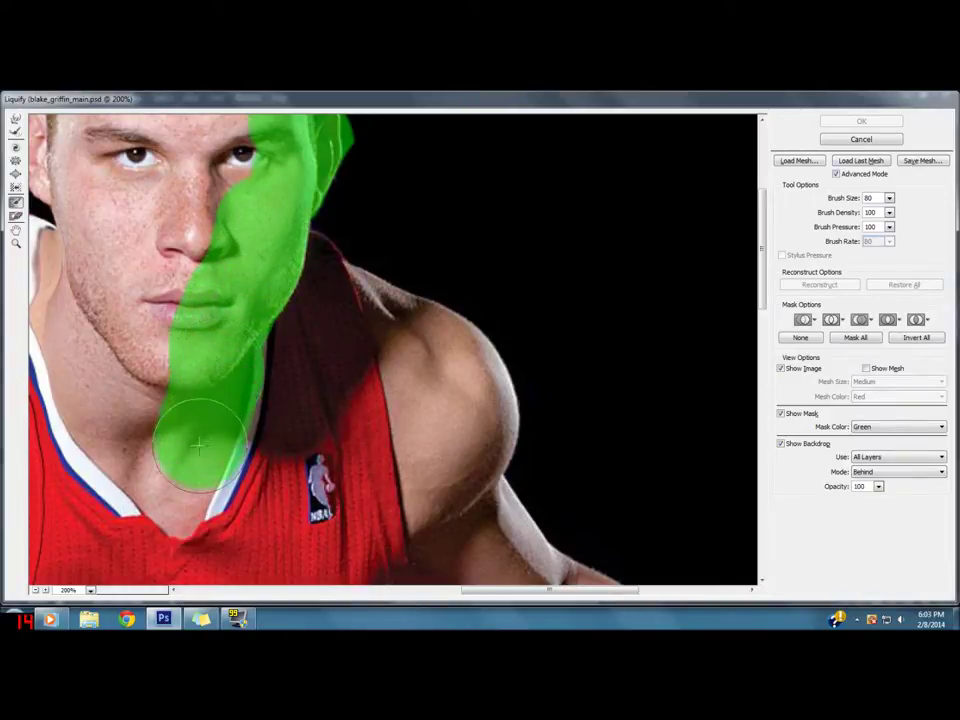
key(z)
alt+click(351, 302)
click(16, 173)
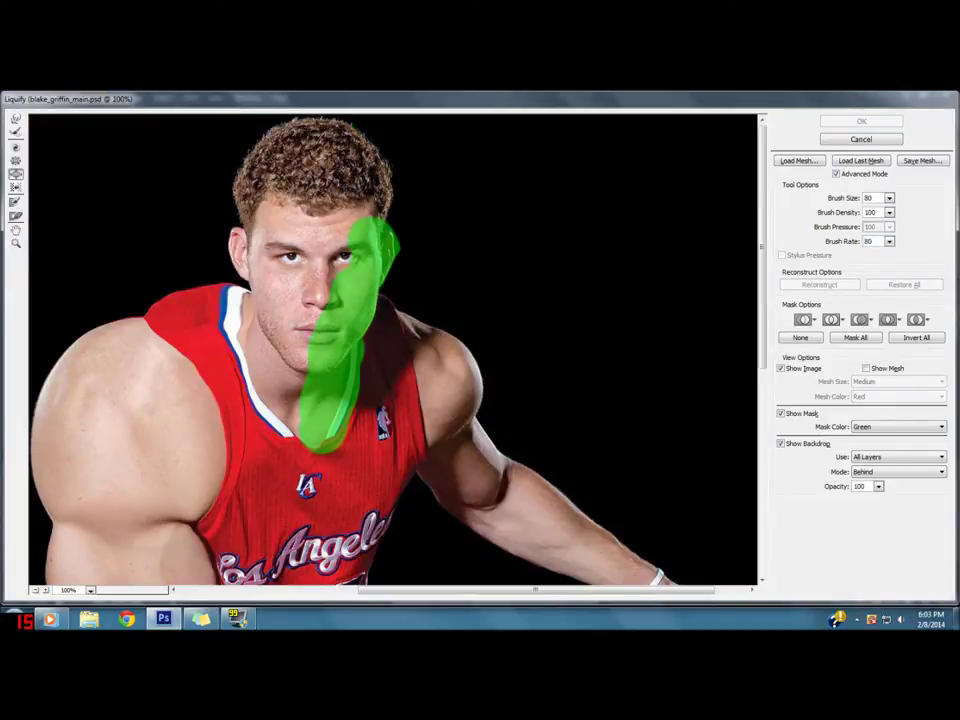
Step: Bloat the shoulder beside the neck with a 150-size brush
scroll(461, 270, down, 3)
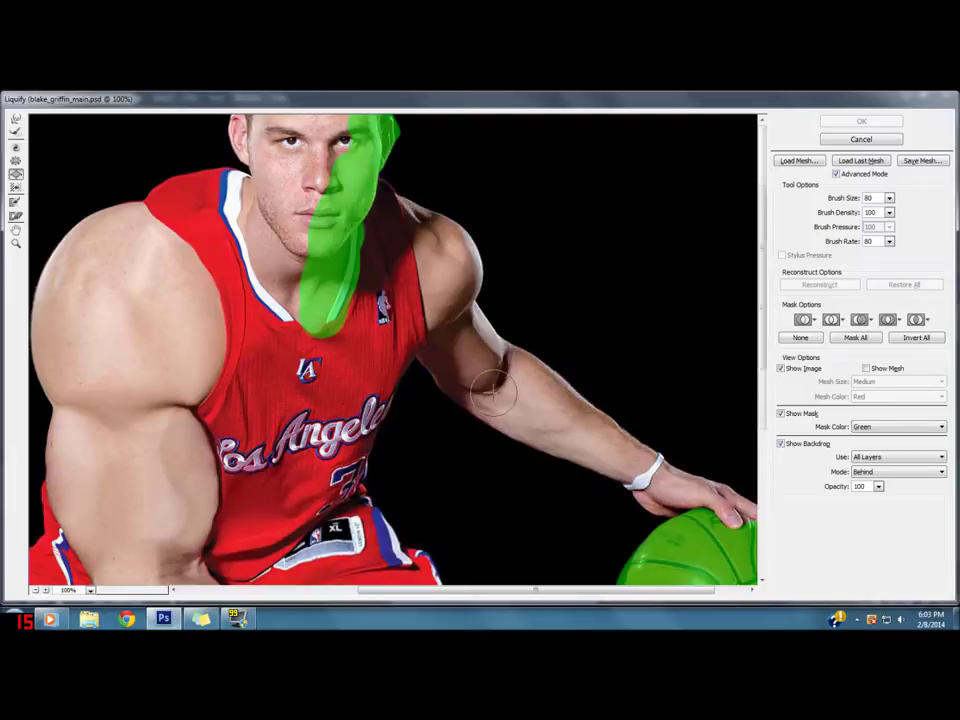
key(bracketright)
key(bracketright)
key(bracketright)
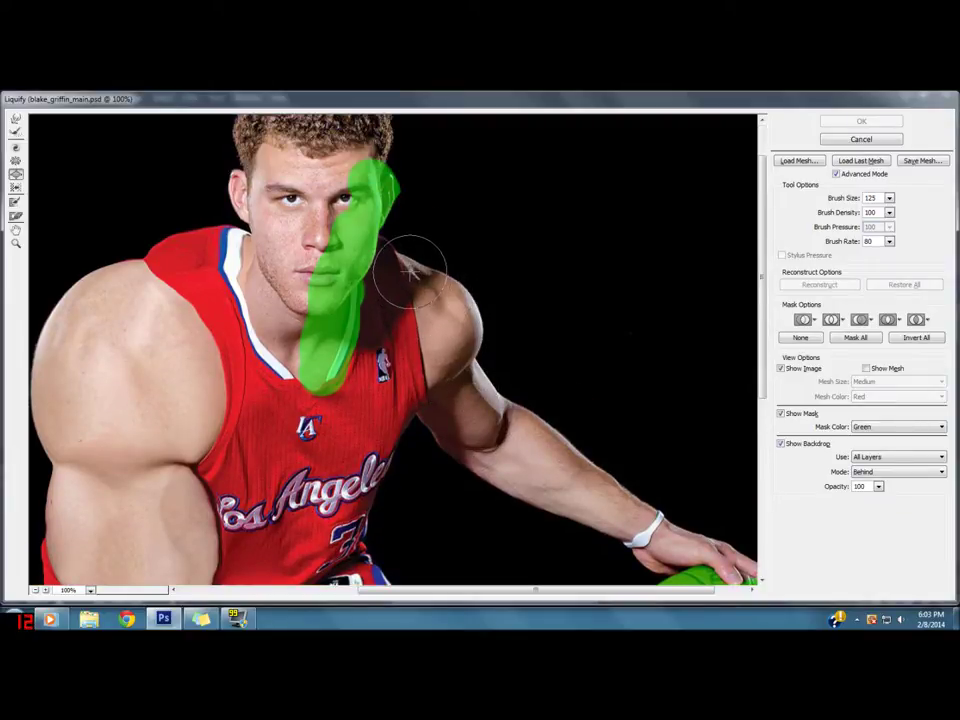
key(bracketright)
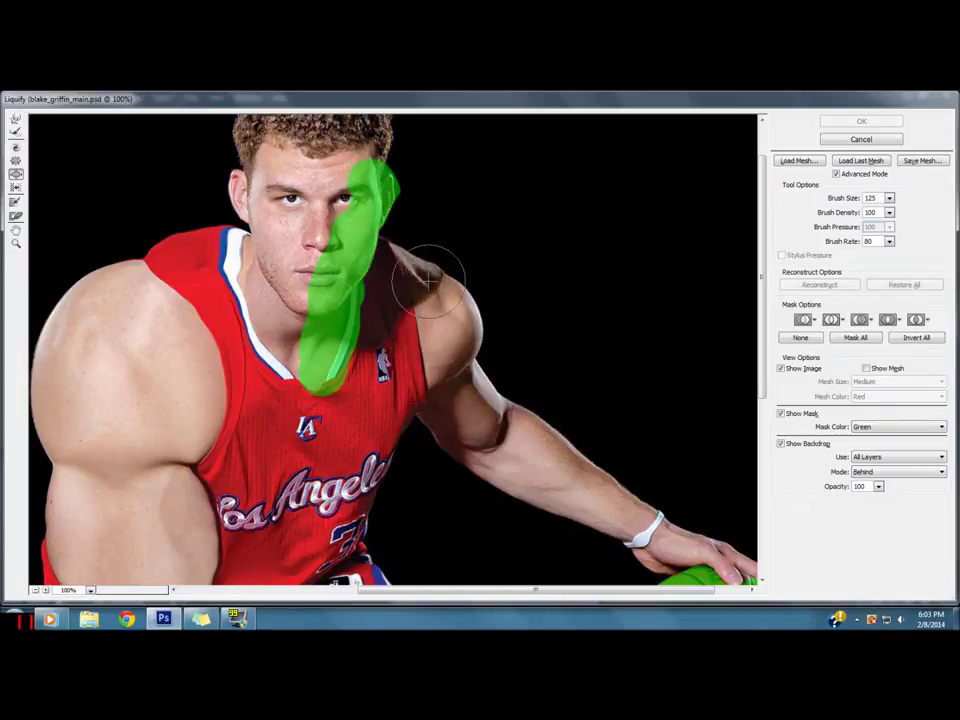
drag(410, 270, 432, 292)
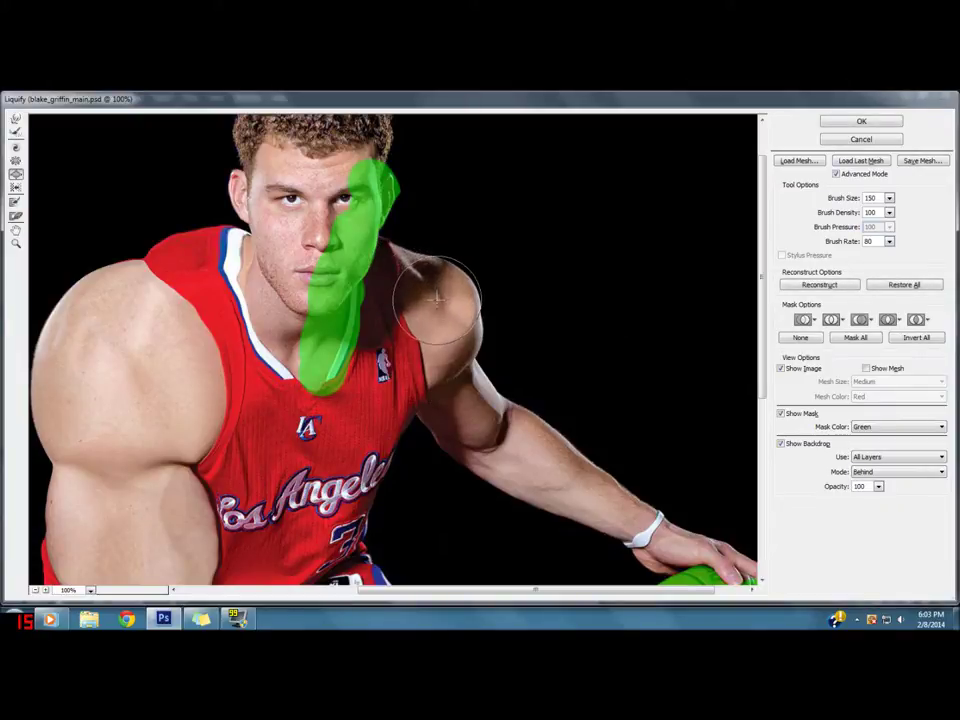
Step: Thicken the upper arm and elbow with the Bloat brush at 200
key(bracketleft)
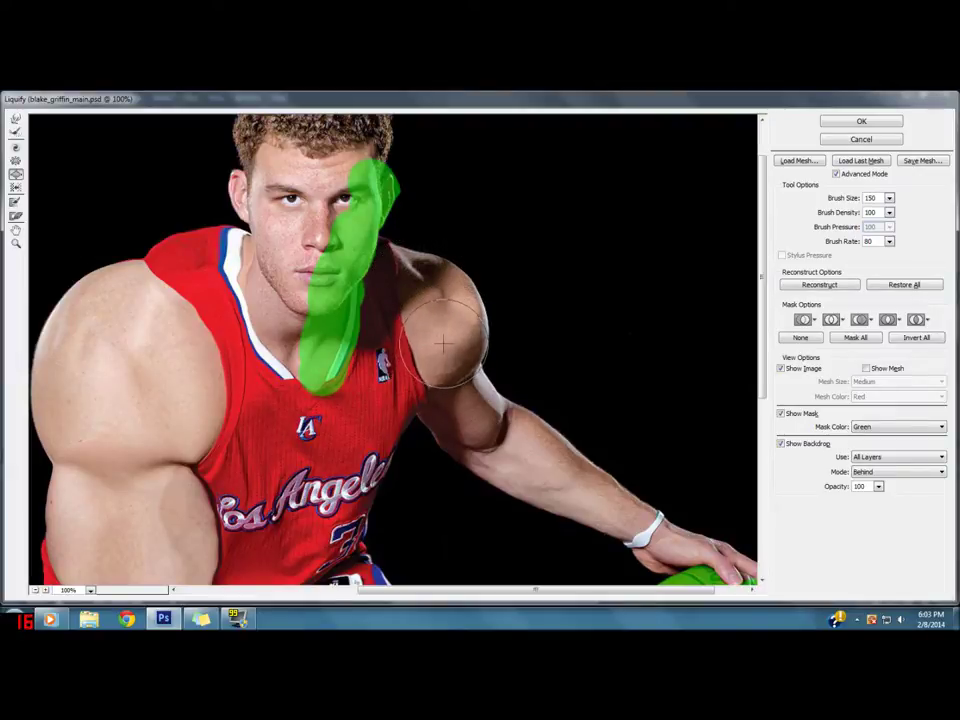
key(bracketright)
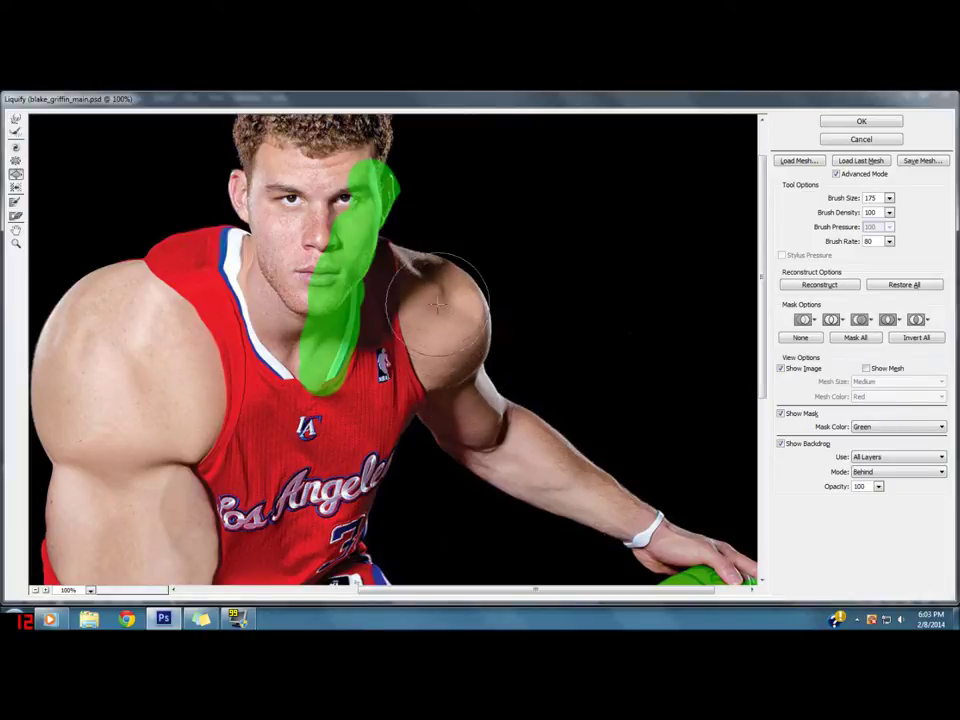
key(bracketleft)
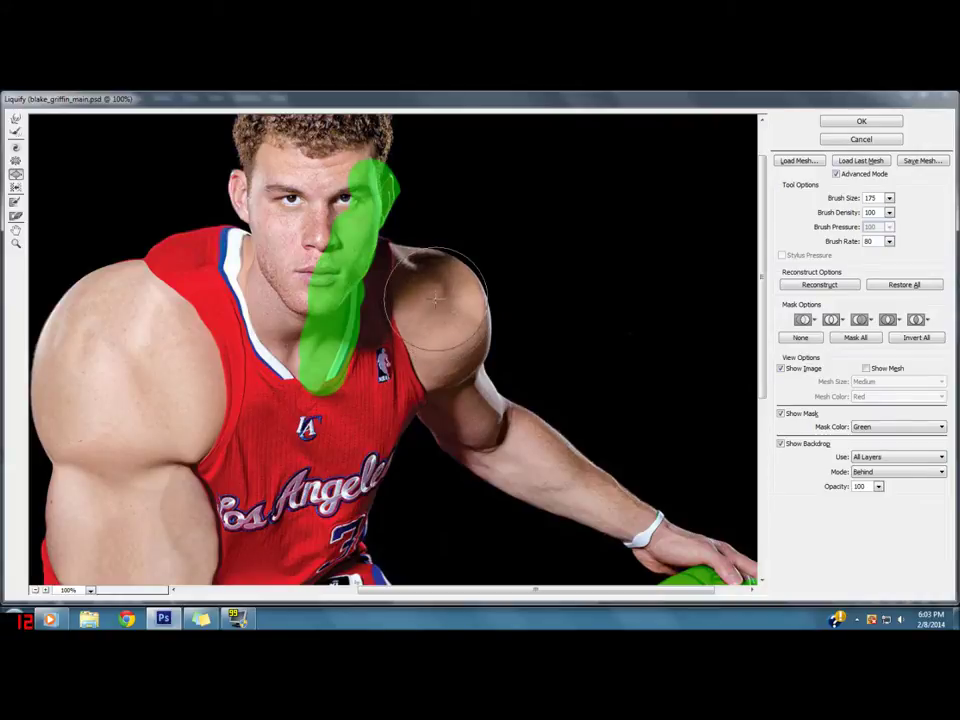
key(bracketleft)
key(bracketleft)
key(bracketleft)
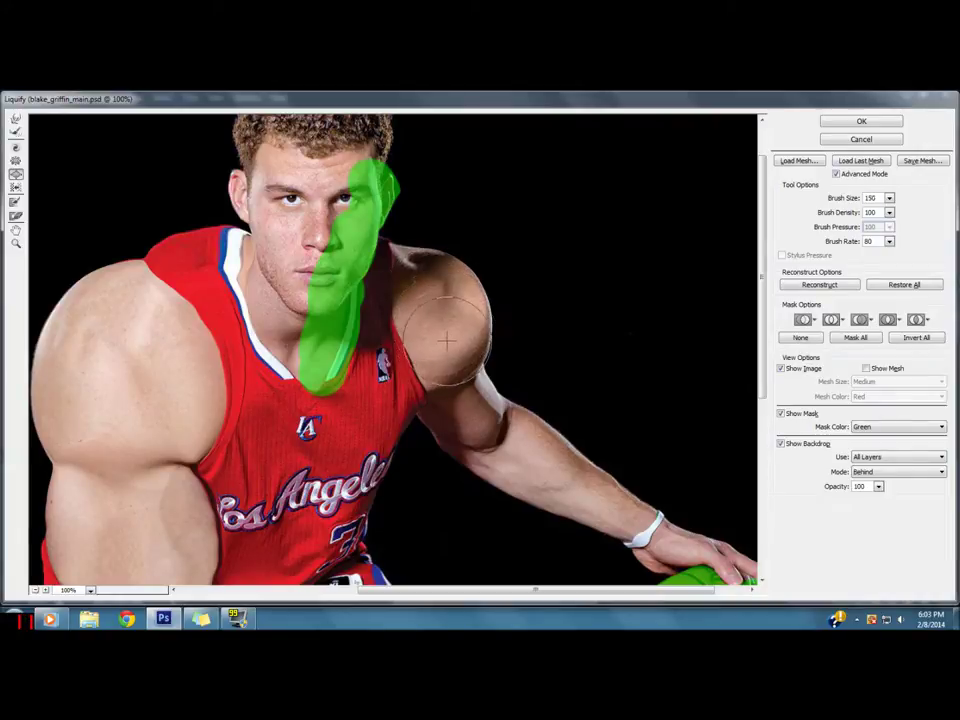
key(bracketleft)
key(bracketleft)
key(bracketleft)
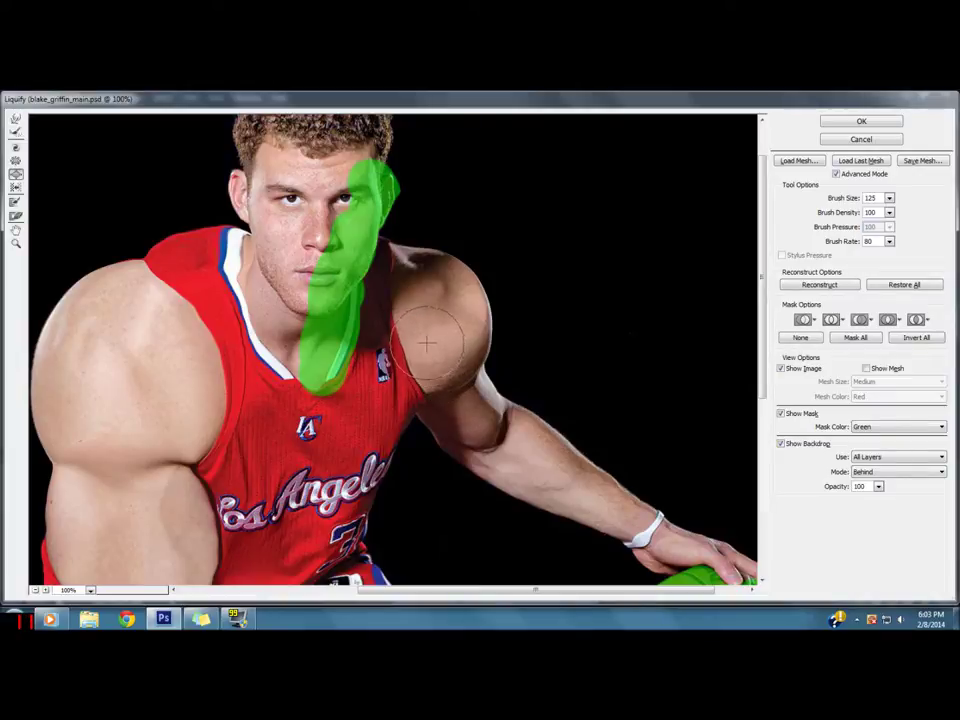
key(bracketleft)
key(bracketleft)
key(bracketleft)
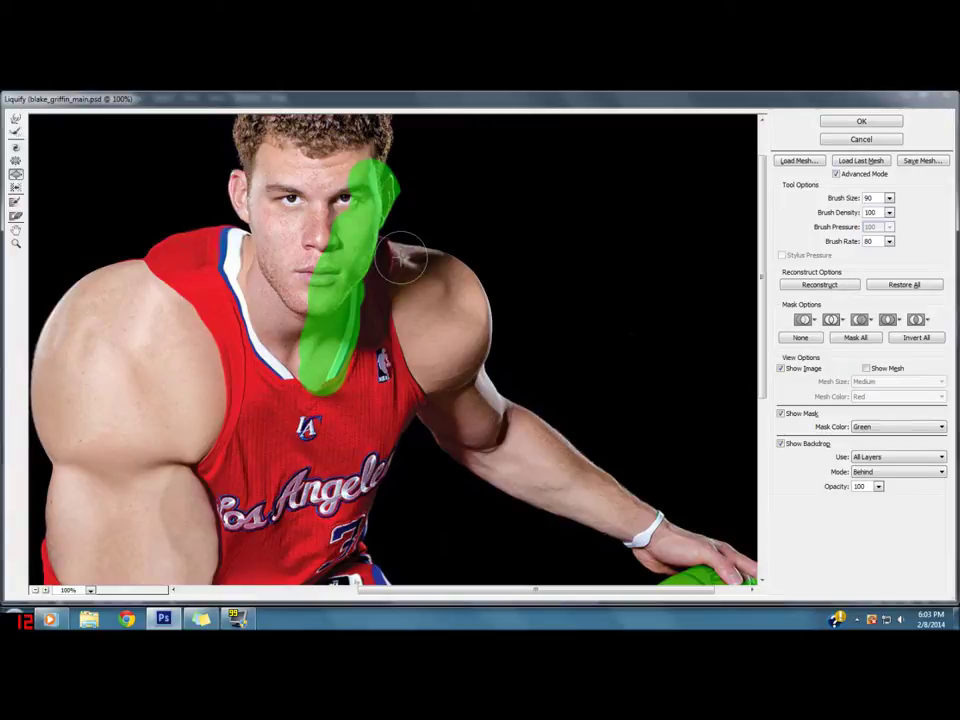
key(bracketright)
key(bracketright)
key(bracketright)
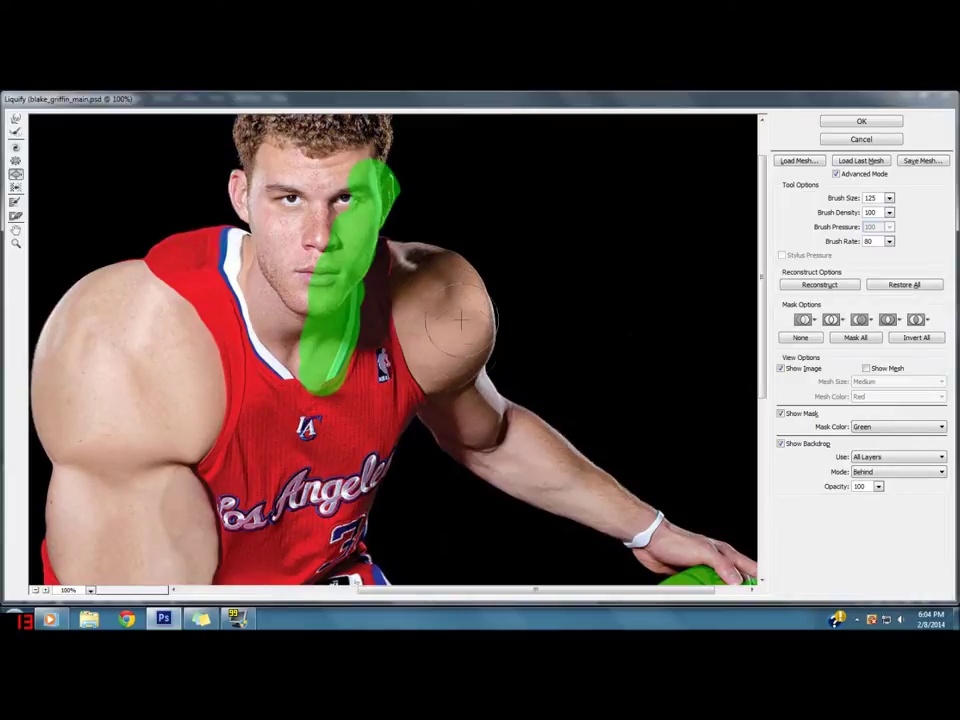
scroll(533, 372, down, 3)
scroll(533, 372, down, 1)
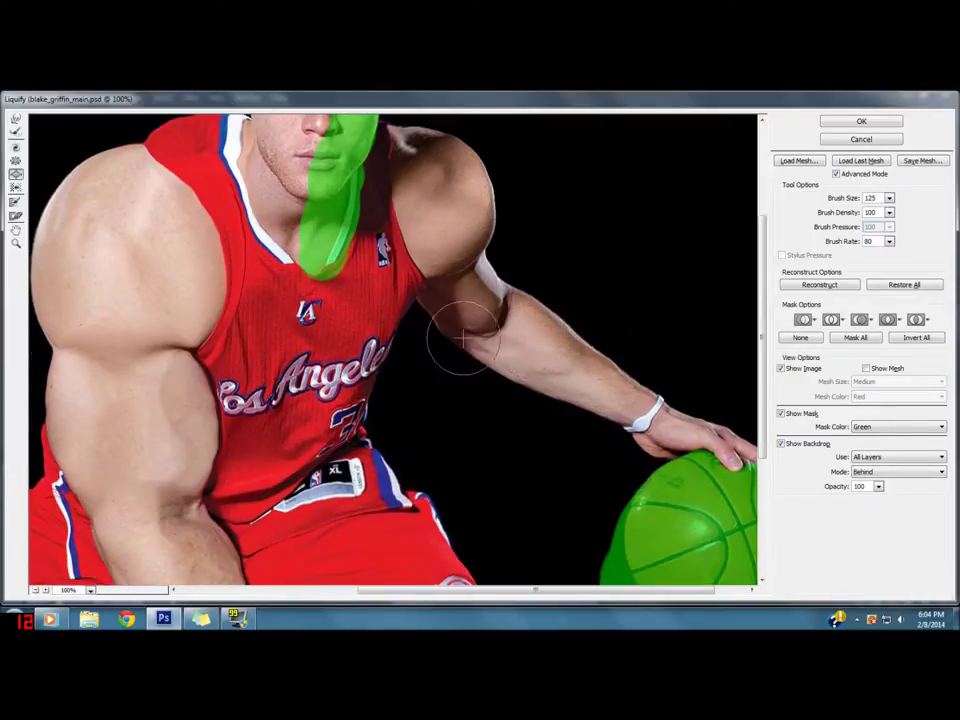
key(bracketright)
key(bracketright)
key(bracketright)
drag(492, 340, 525, 354)
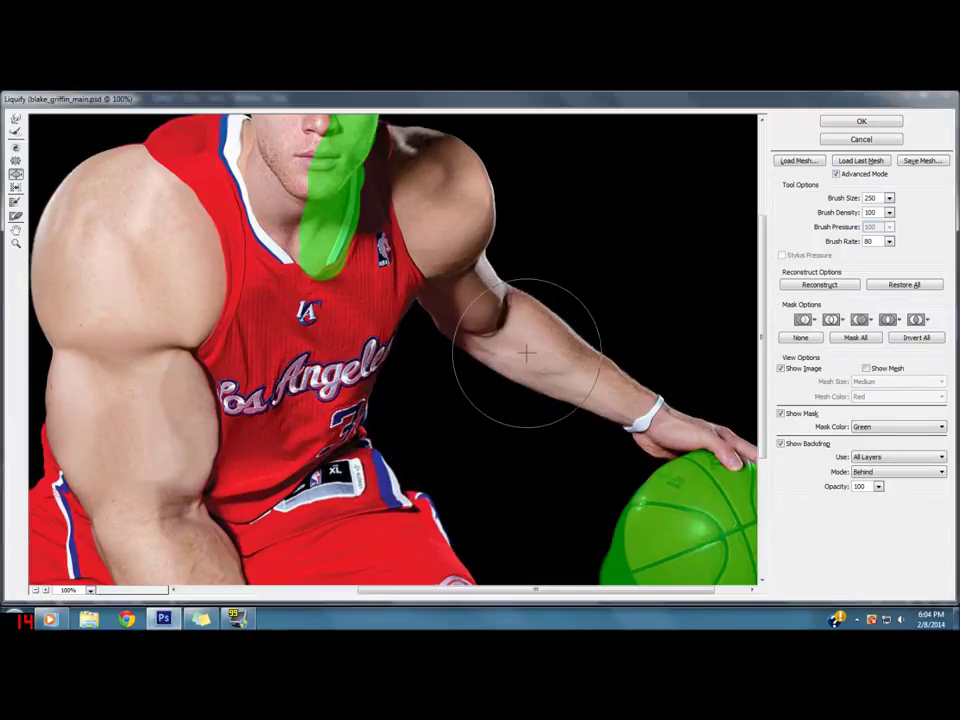
Step: Freeze the shoulder on the image's right with a 150-size brush
key(bracketright)
key(bracketright)
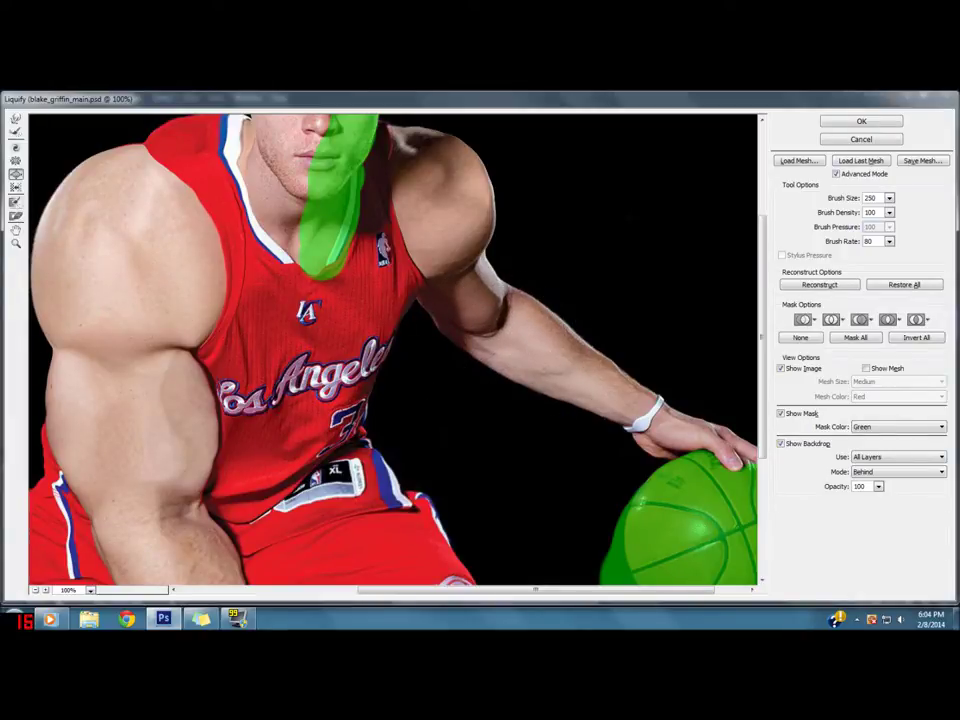
key(f)
click(165, 232)
key(bracketleft)
key(bracketleft)
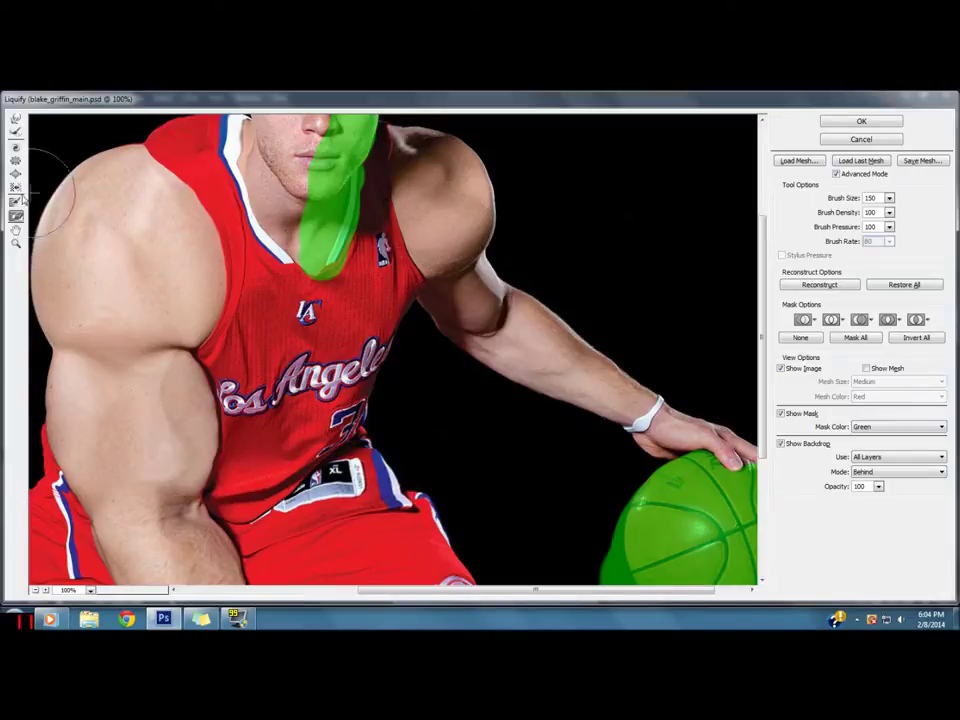
click(448, 222)
Step: Extend the freeze mask across the right shoulder and down the jersey over the 'Angeles' lettering
mouse_move(448, 222)
mouse_down()
mouse_move(455, 212)
mouse_move(440, 231)
mouse_up()
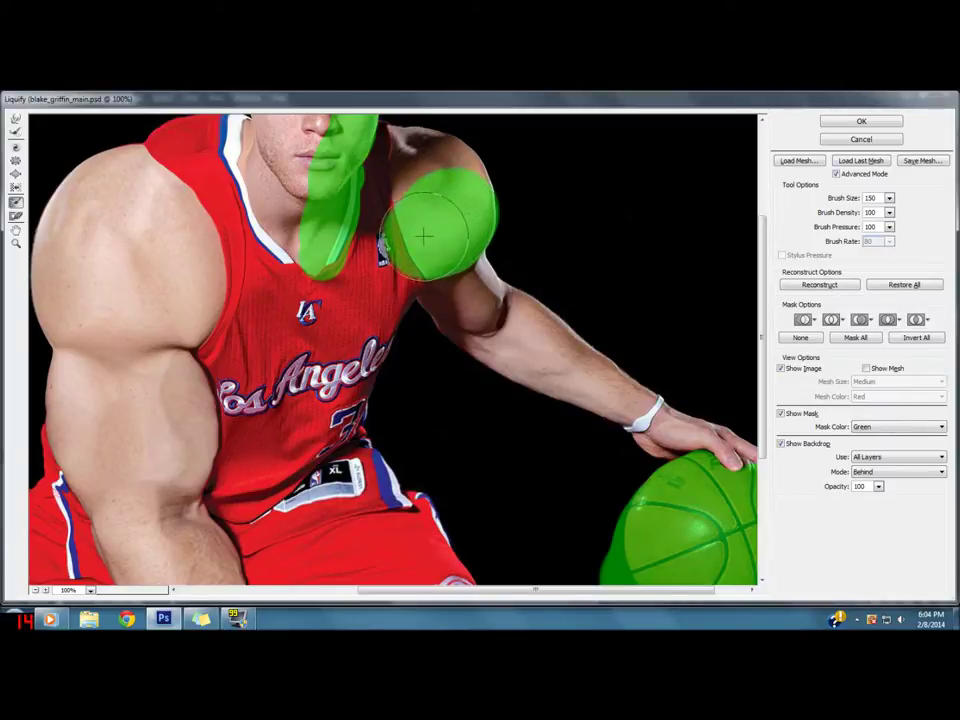
mouse_move(440, 231)
mouse_down()
mouse_move(393, 247)
mouse_move(390, 259)
mouse_up()
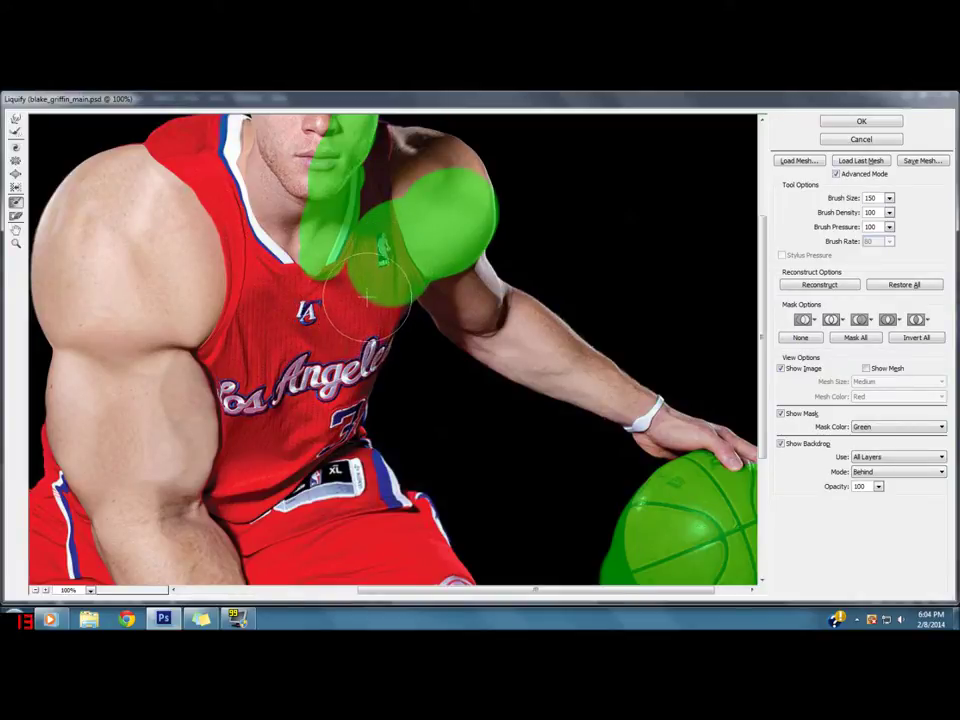
click(369, 289)
drag(369, 279, 315, 410)
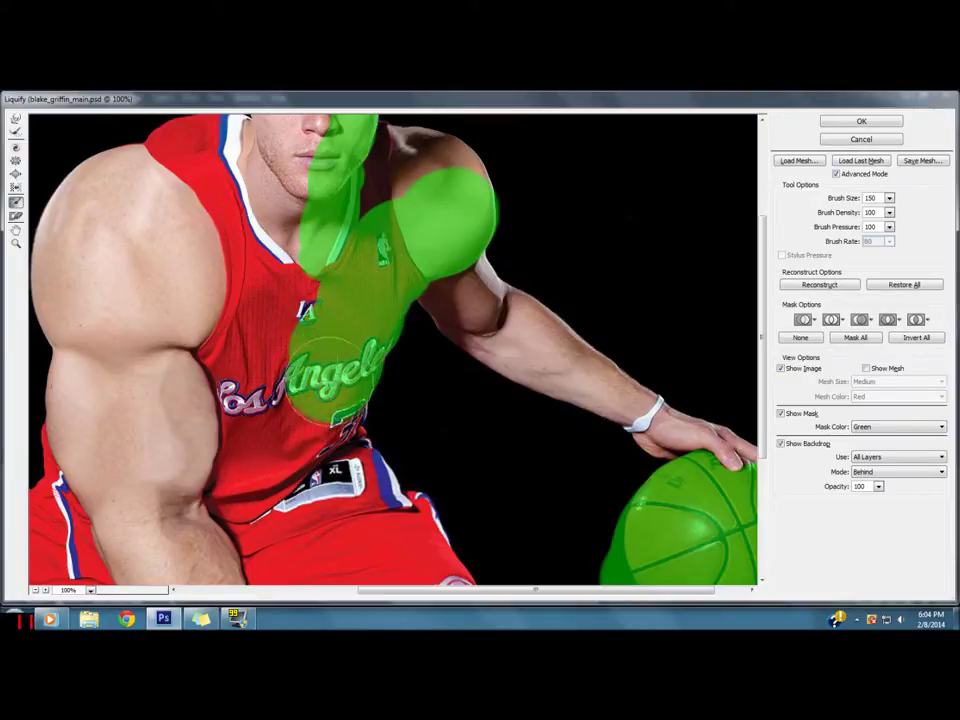
click(16, 175)
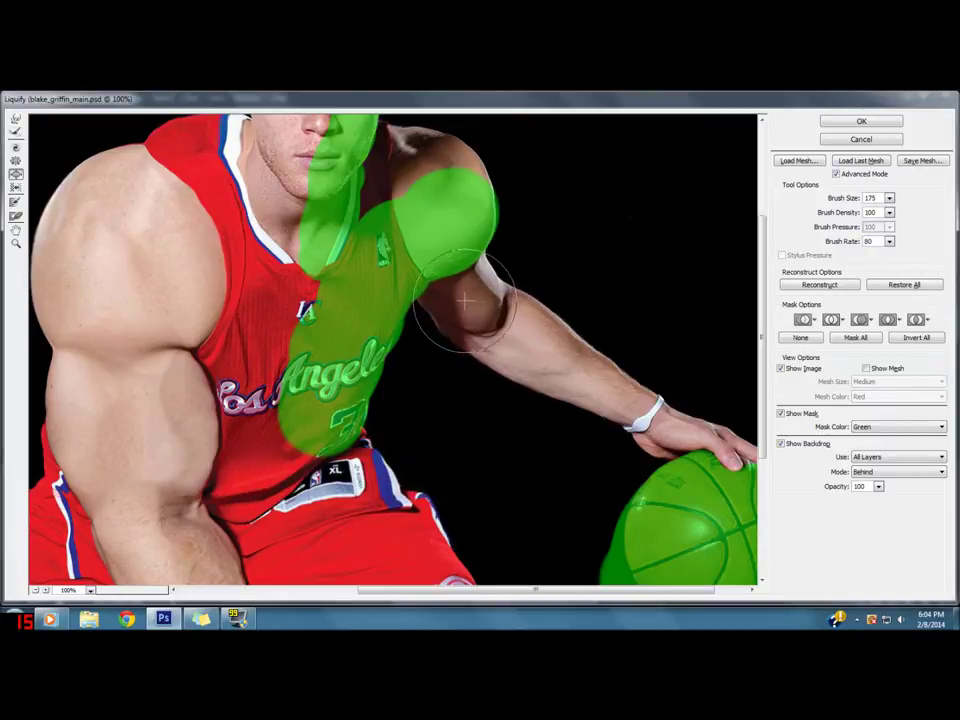
Step: Bloat the forearm near the elbow and along its lower contour with a 175 brush
key(bracketleft)
key(bracketright)
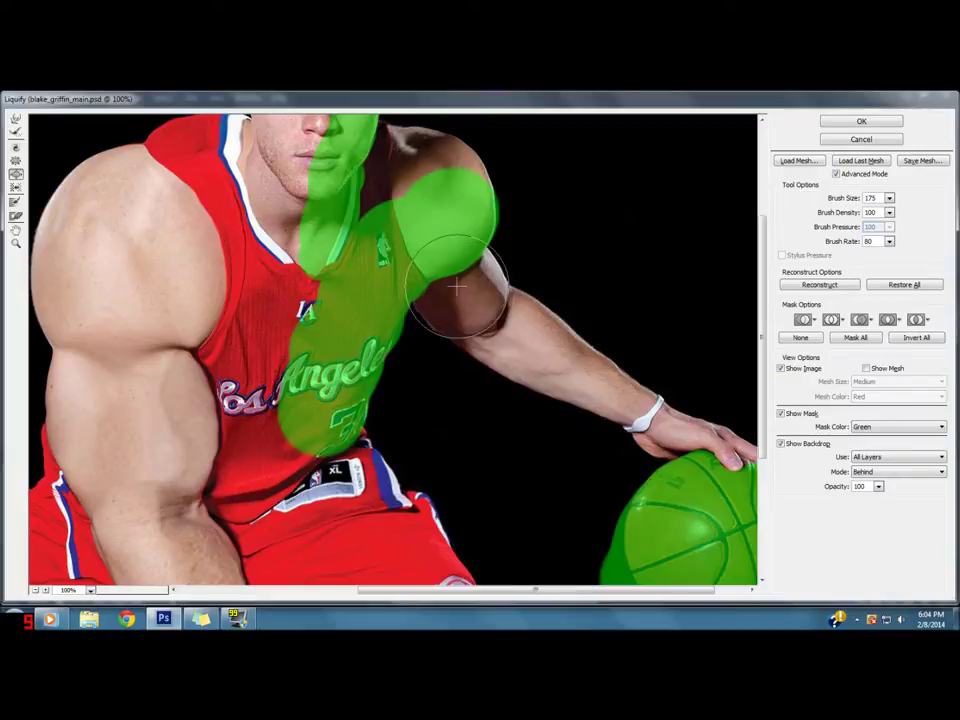
key(bracketright)
key(bracketleft)
drag(486, 320, 517, 341)
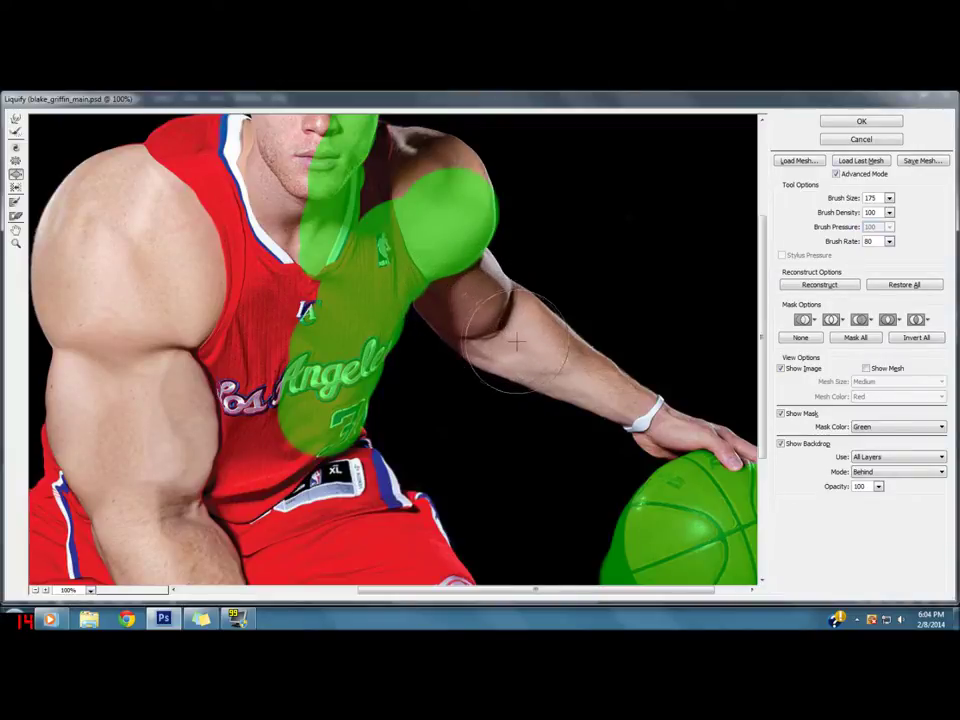
drag(517, 341, 596, 390)
Step: Push out the upper arm and elbow with a 200 brush, then shrink it to 100
key(bracketright)
drag(461, 317, 452, 280)
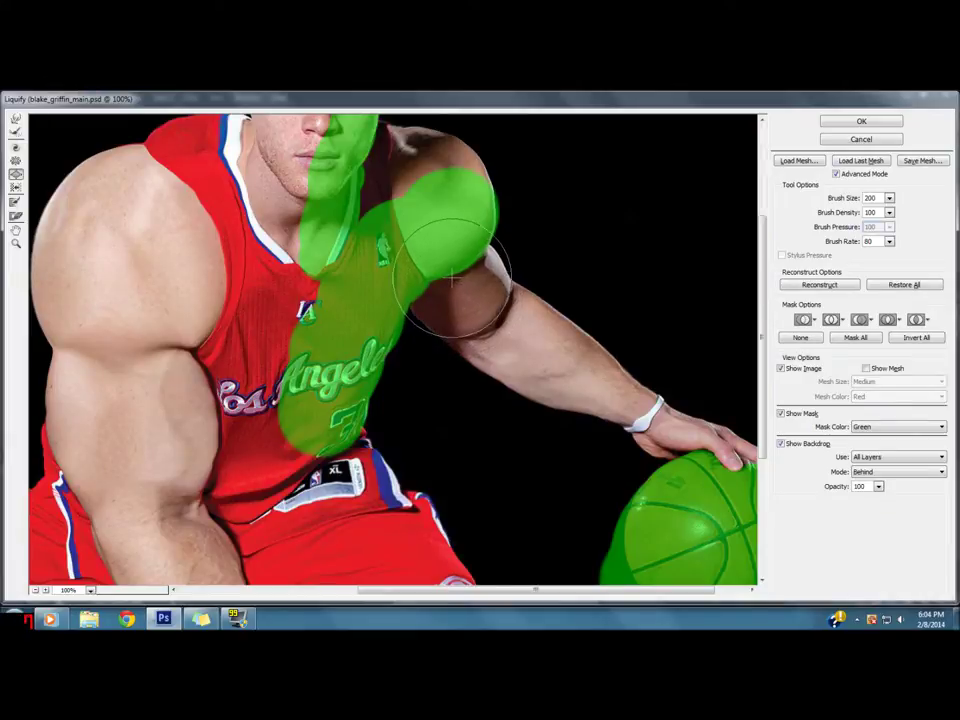
drag(482, 312, 564, 372)
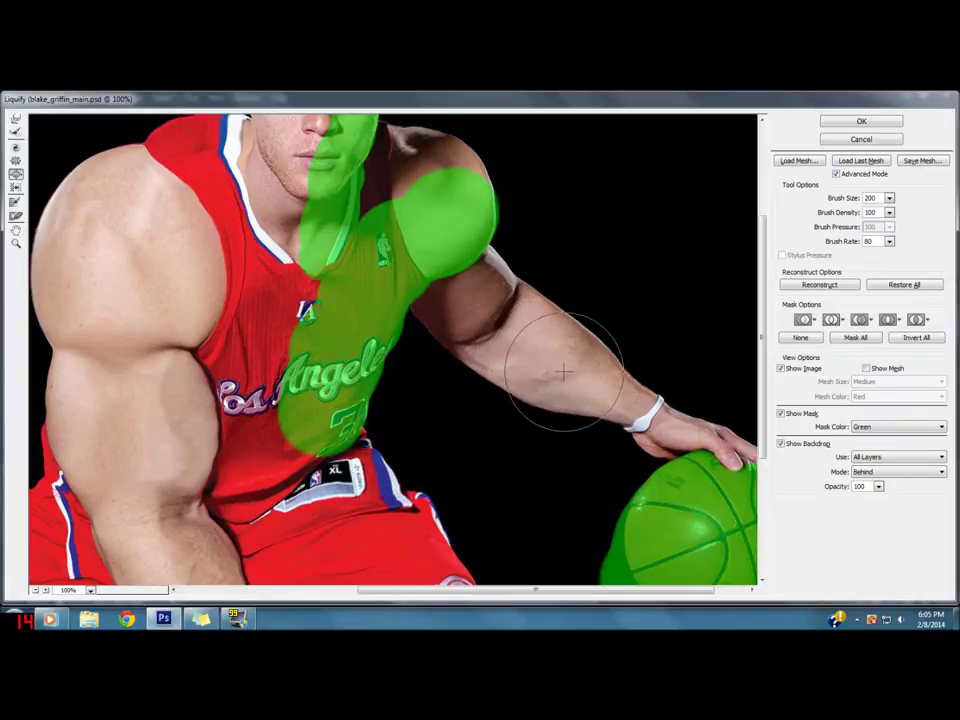
key(bracketleft)
key(bracketleft)
key(bracketleft)
key(bracketleft)
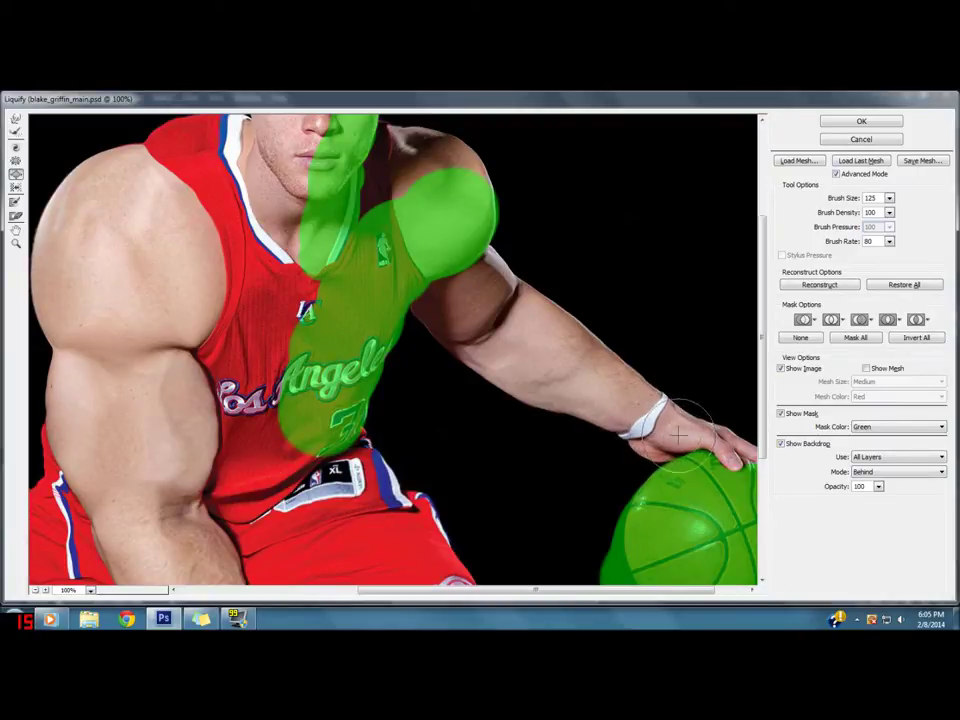
key(bracketleft)
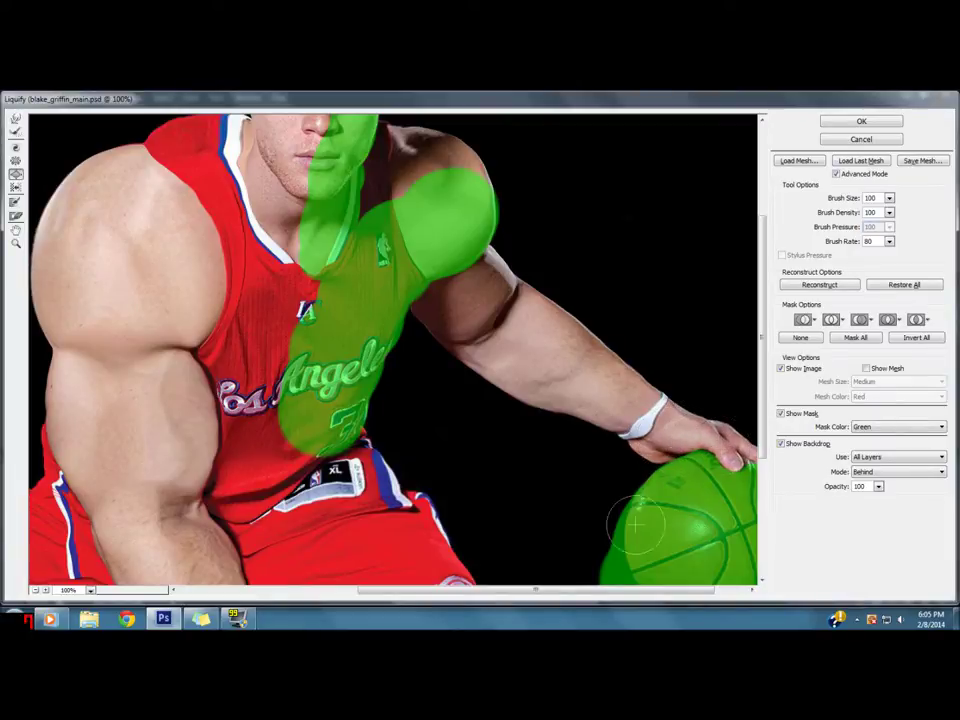
Step: Scroll to the dribbling arm and set the Bloat brush to about 150
scroll(640, 500, right, 3)
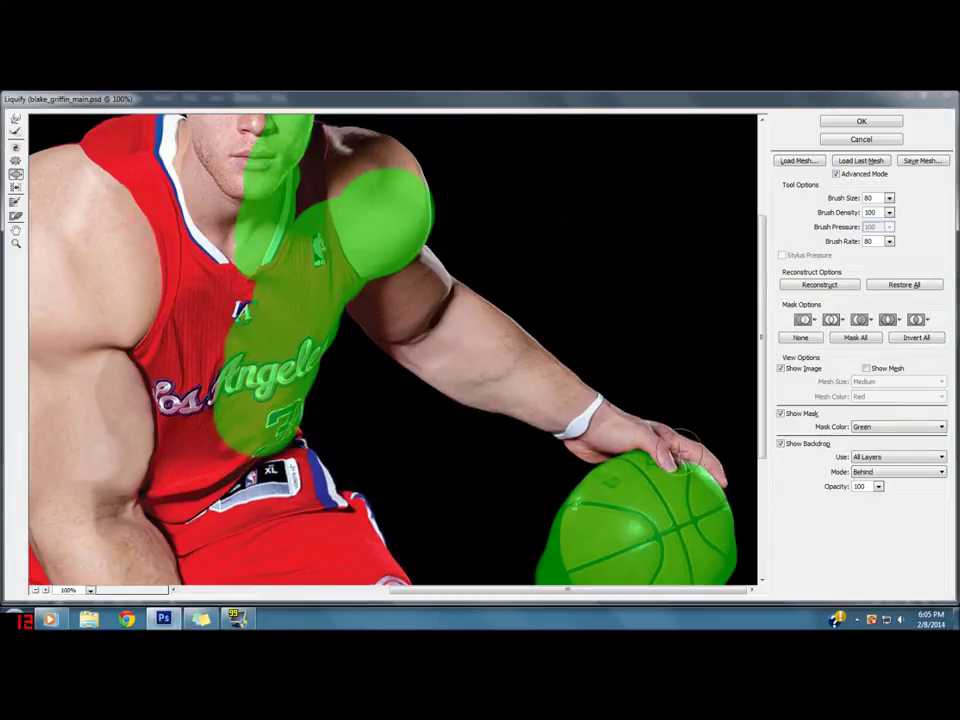
key(bracketright)
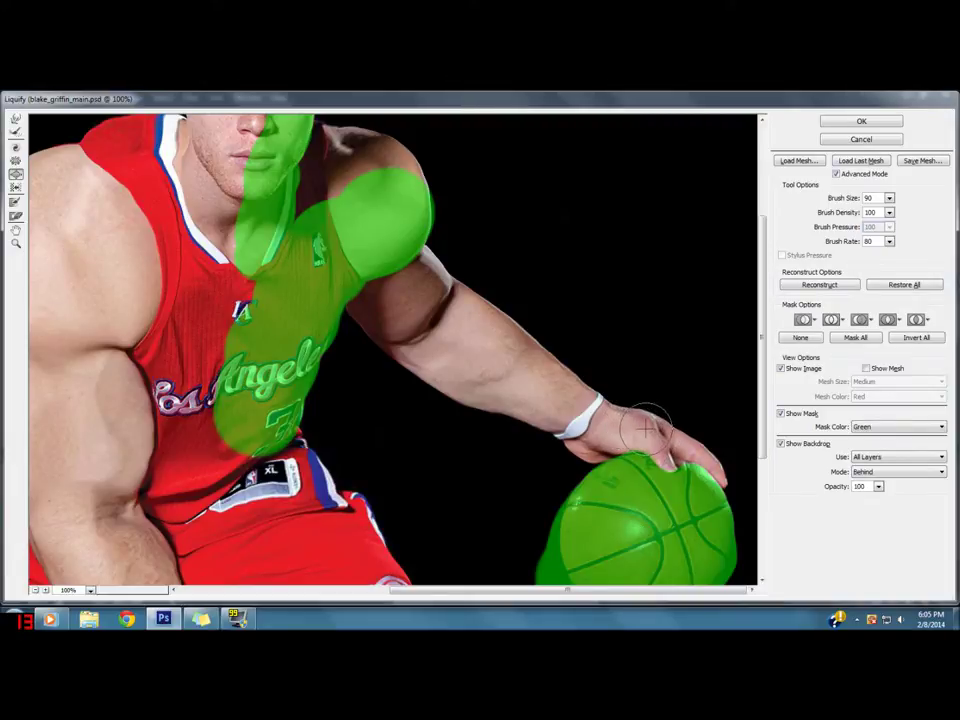
key(bracketleft)
key(bracketleft)
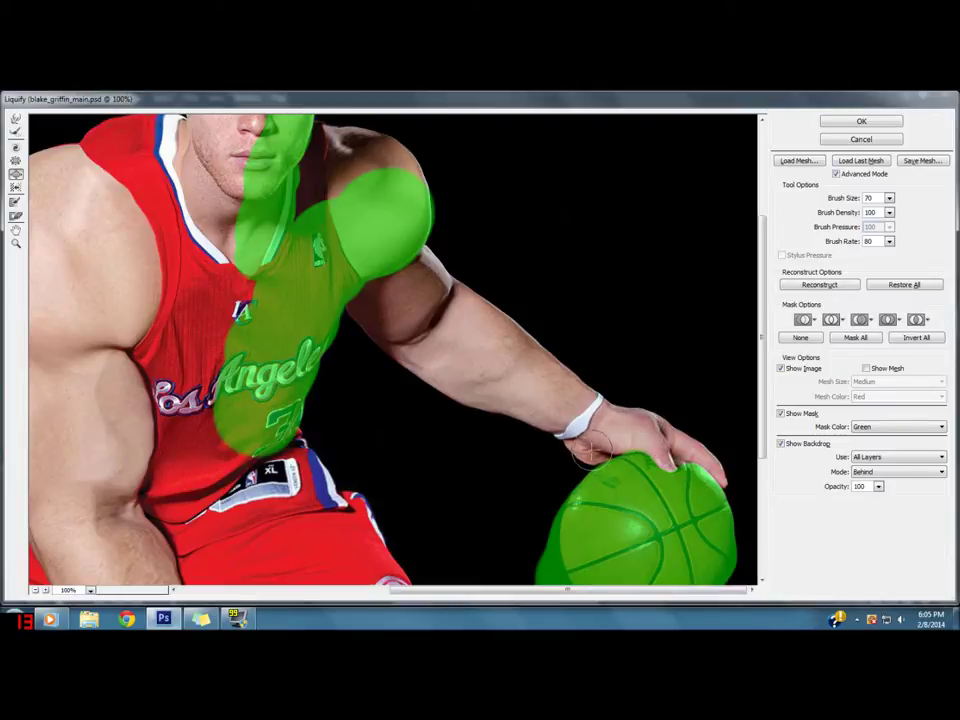
key(bracketleft)
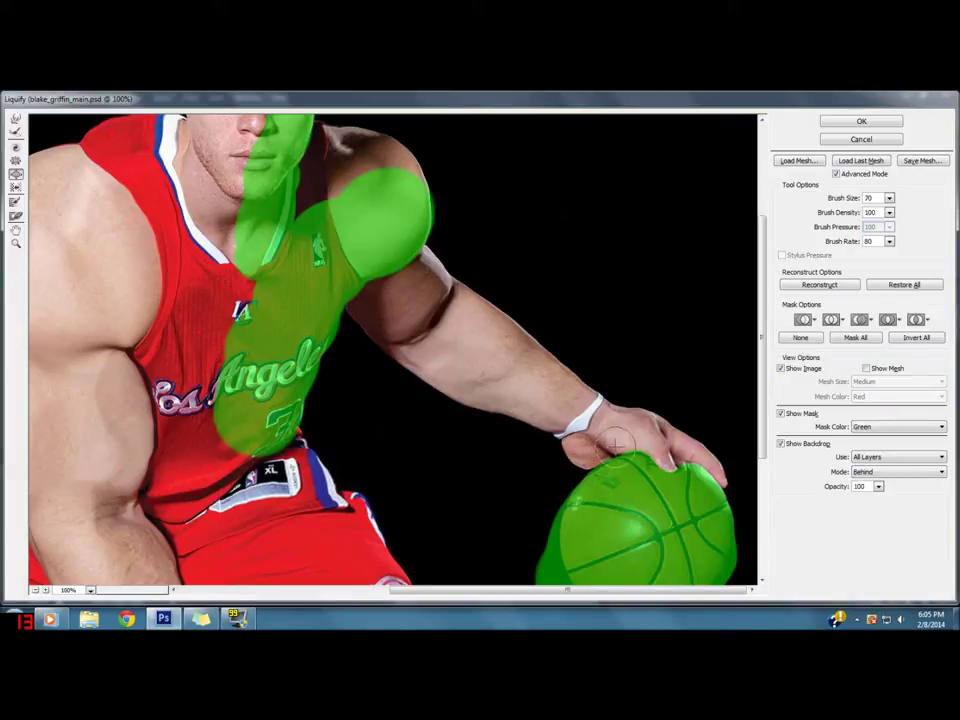
key(bracketright)
key(bracketright)
key(bracketleft)
key(bracketleft)
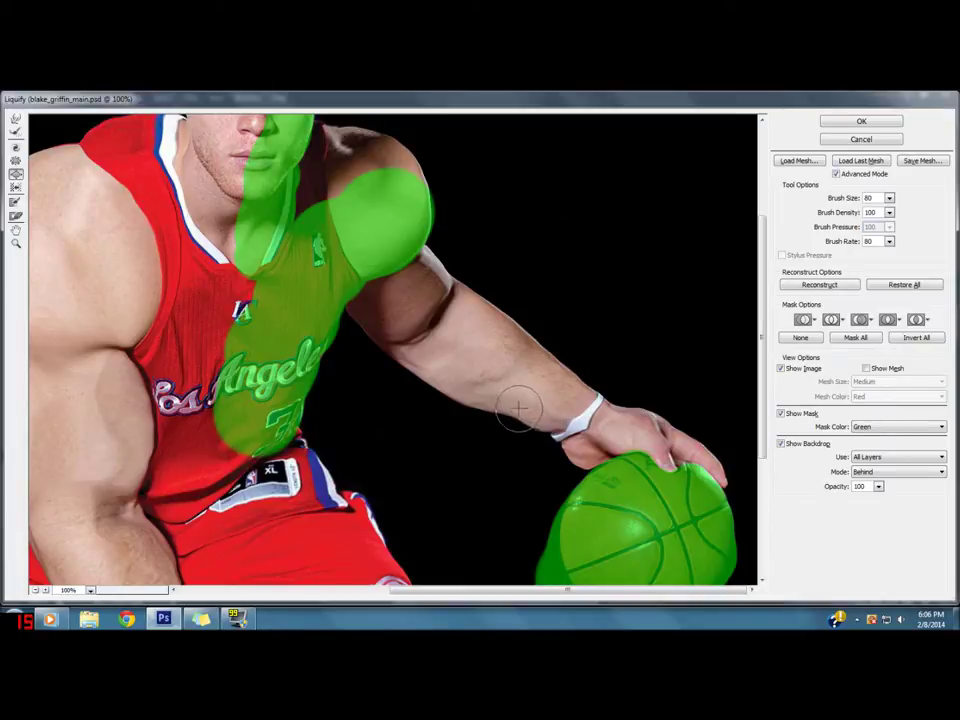
key(bracketright)
key(bracketright)
key(bracketright)
key(bracketright)
key(bracketright)
key(bracketright)
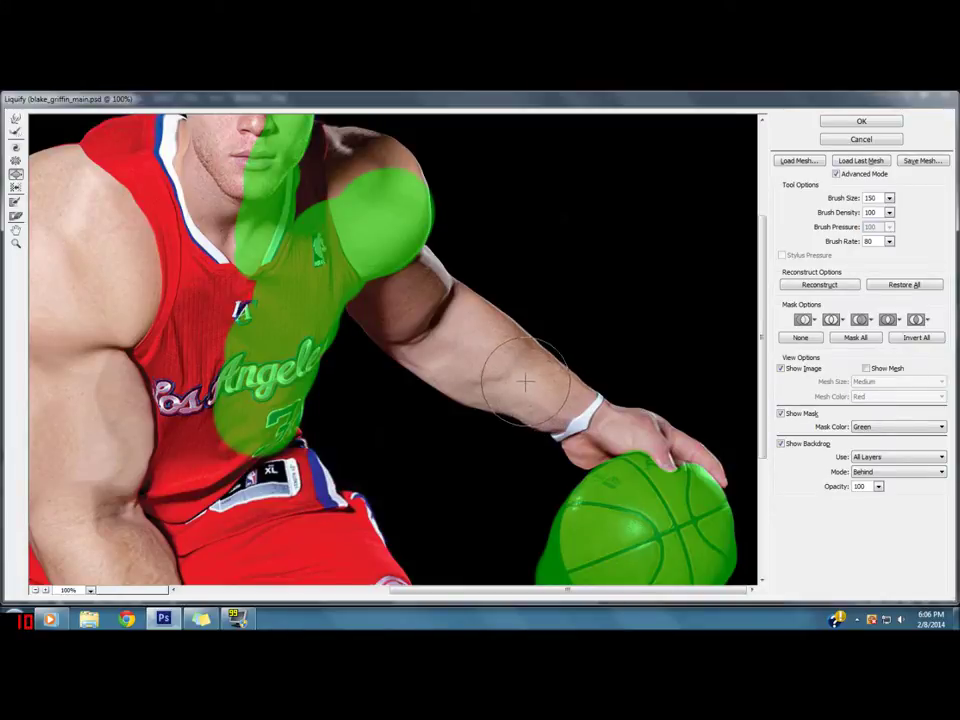
key(bracketright)
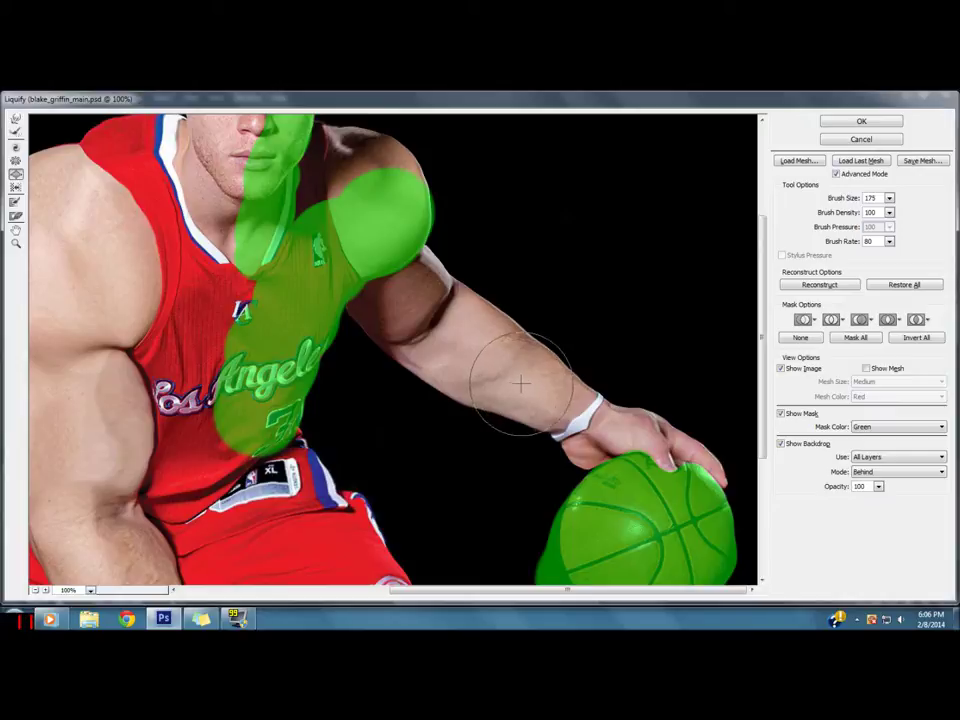
Step: Bloat the dribbling arm from the upper arm down the forearm
key(bracketleft)
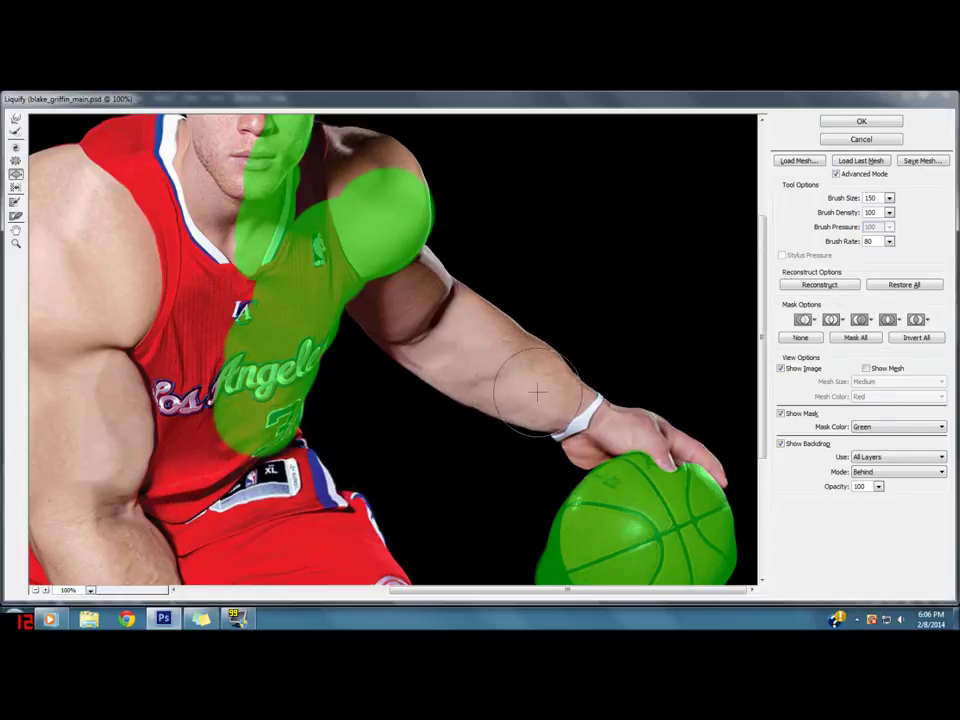
key(bracketleft)
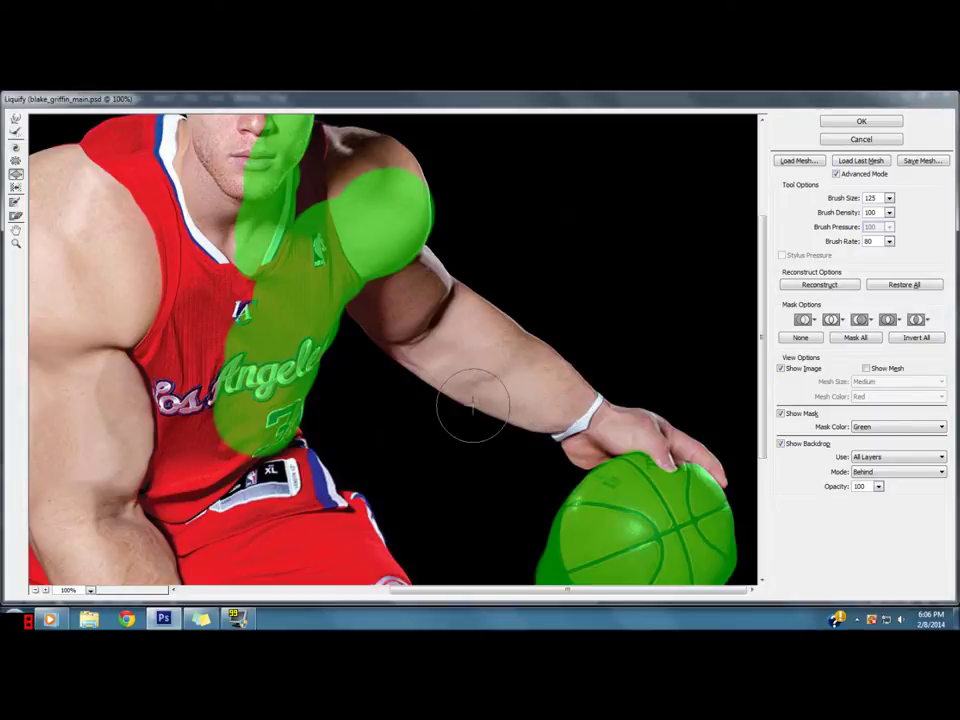
key(bracketleft)
key(bracketright)
key(bracketright)
key(bracketright)
drag(396, 300, 397, 296)
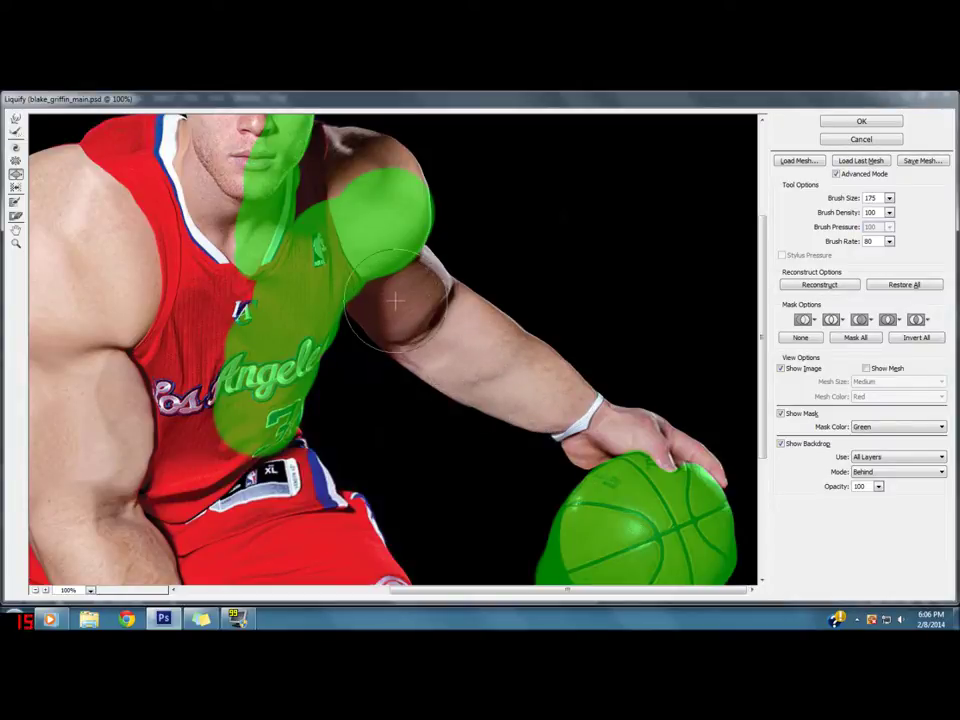
mouse_move(397, 296)
mouse_down()
mouse_move(427, 330)
mouse_move(526, 390)
mouse_up()
Step: Fine-tune the brush size and zoom out to see the whole player
key(bracketleft)
key(bracketleft)
key(bracketleft)
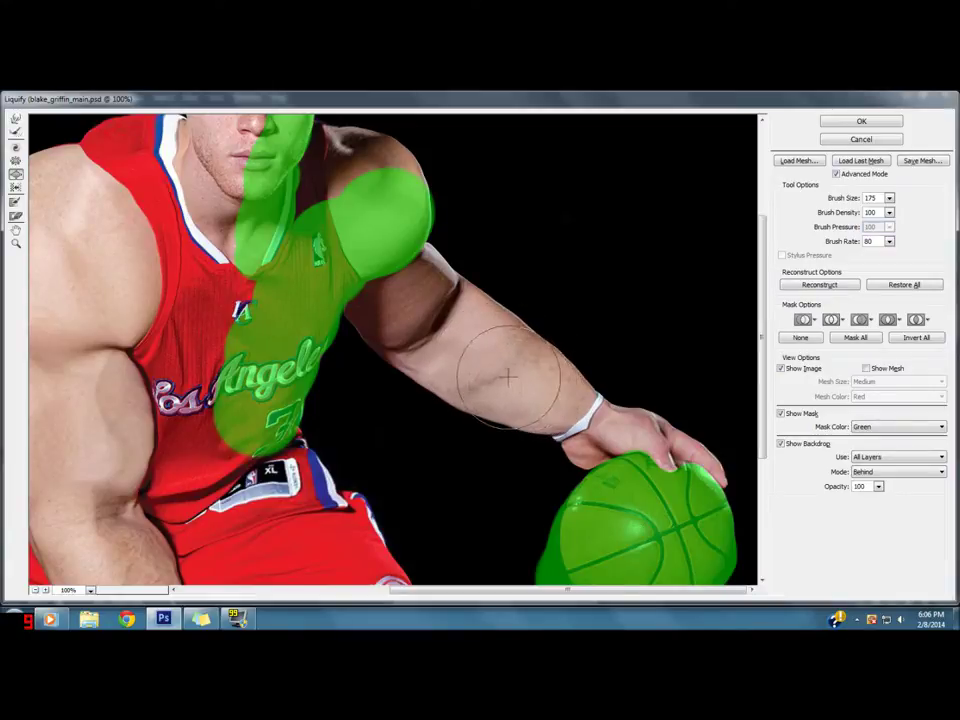
key(bracketright)
key(bracketleft)
key(bracketleft)
key(bracketleft)
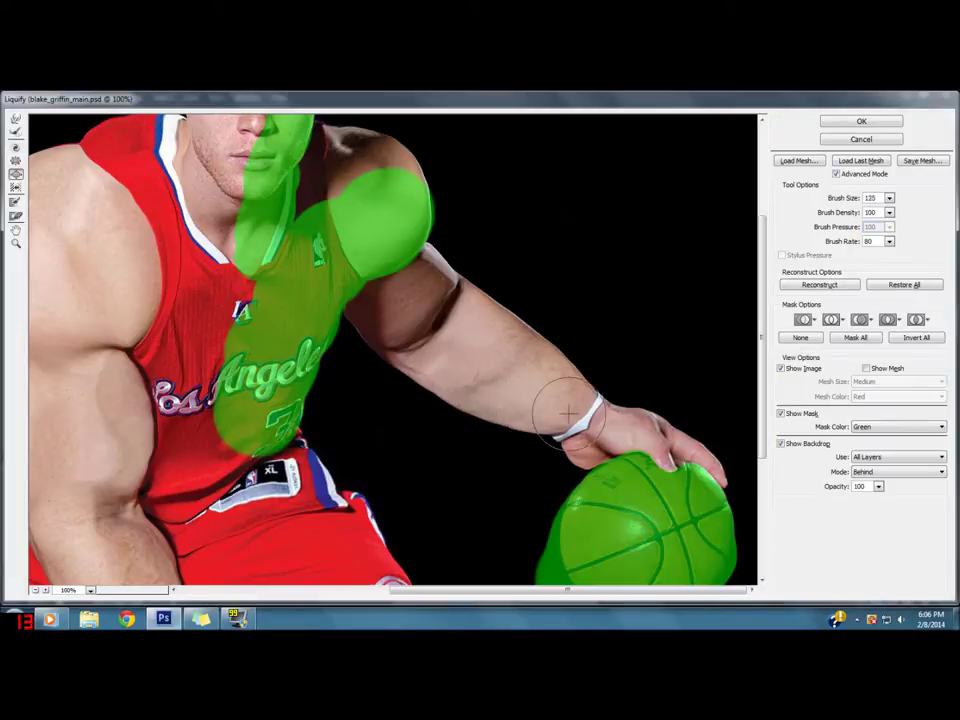
key(bracketright)
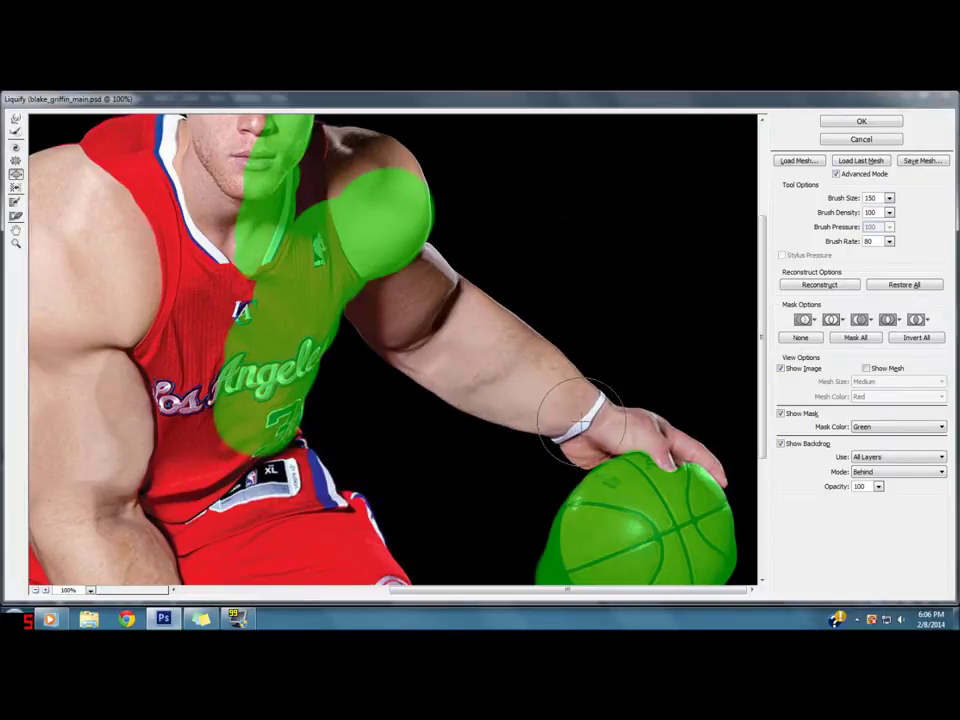
key(ctrl+minus)
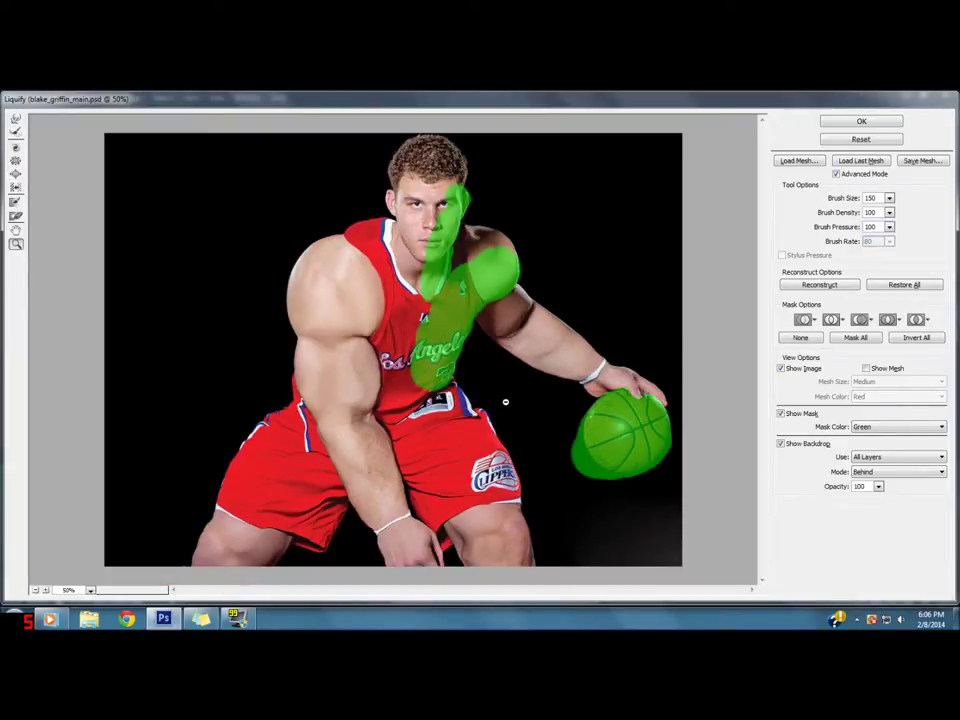
Step: Set the preview to 50% and reselect Bloat with an adjusted brush size
alt+click(505, 402)
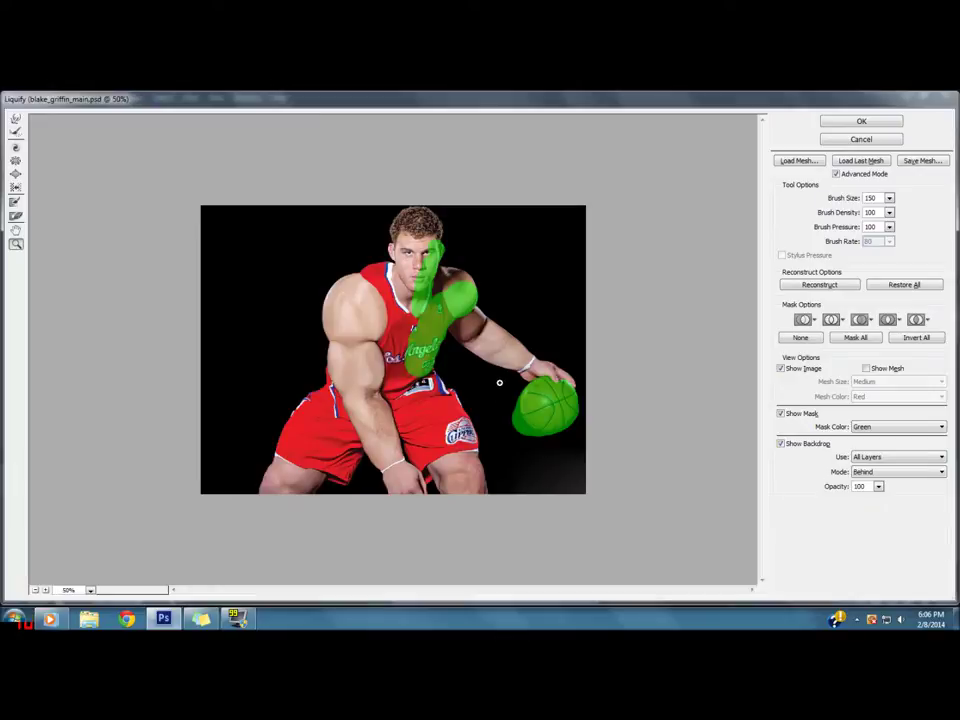
click(499, 384)
click(16, 173)
key(bracketright)
key(bracketleft)
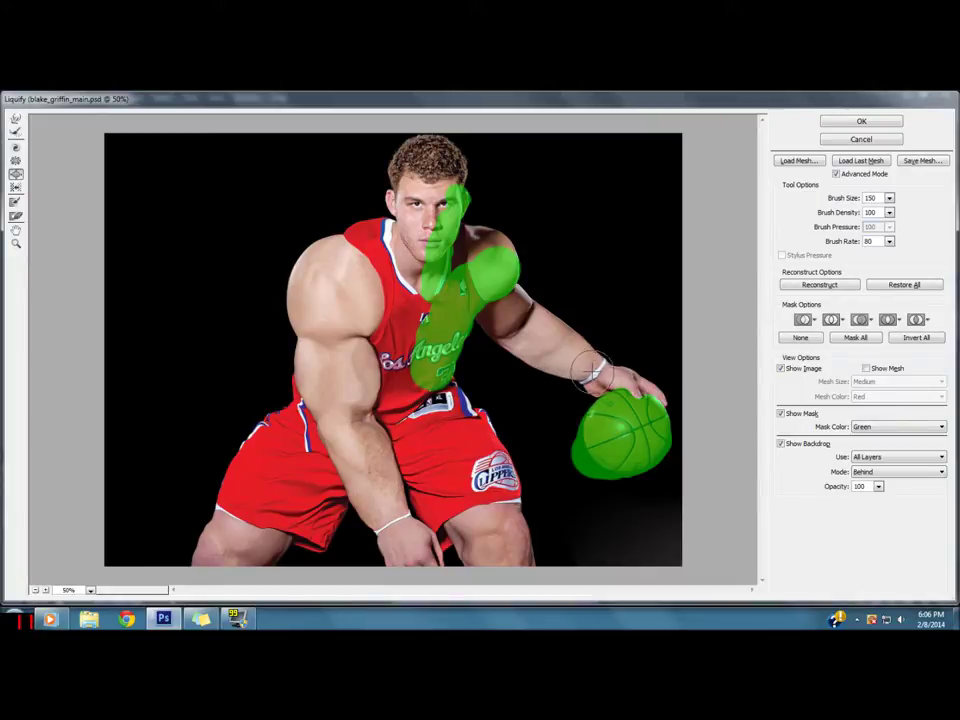
key(bracketleft)
Step: Fine-tune the Bloat brush size and zoom the preview out to 33.3%
key(bracketright)
key(bracketright)
key(bracketright)
key(bracketright)
key(bracketright)
key(bracketright)
key(bracketright)
key(bracketright)
key(bracketright)
key(bracketright)
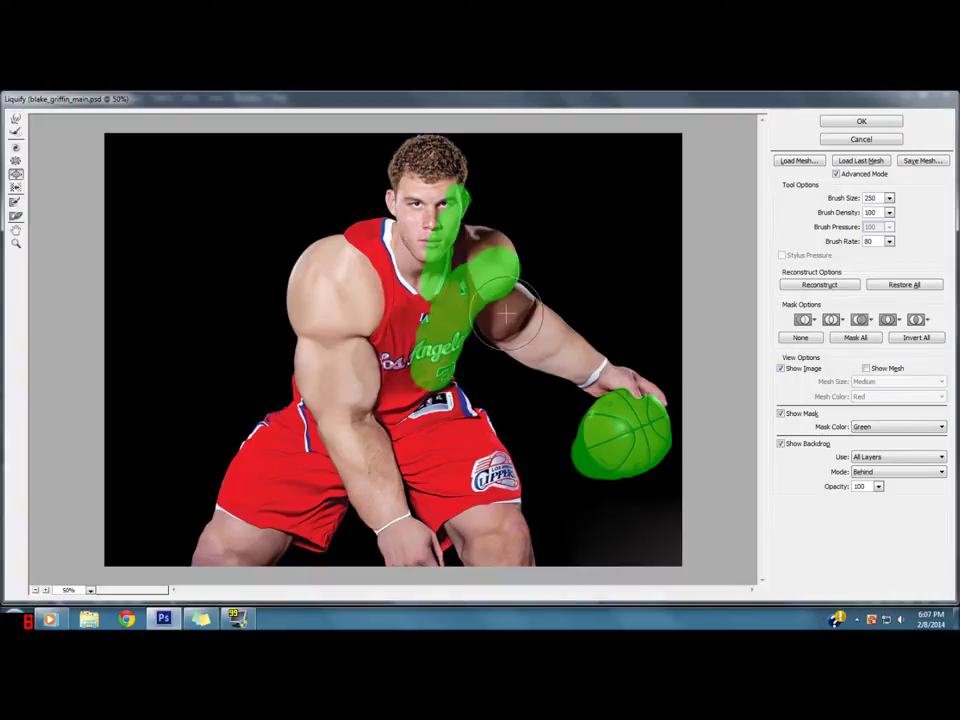
key(bracketleft)
key(bracketright)
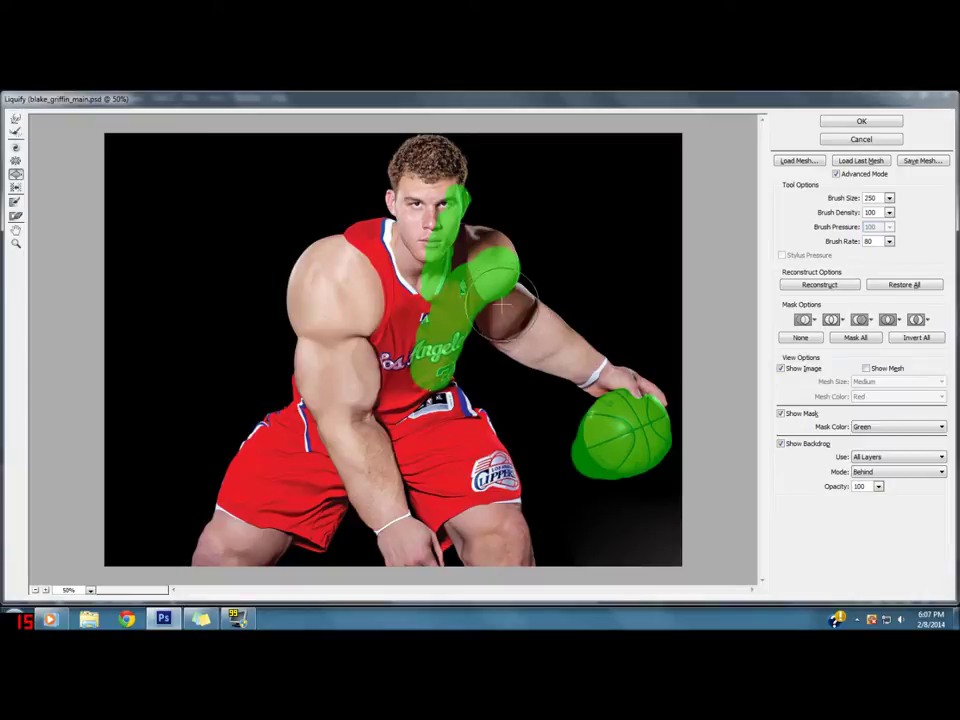
key(bracketleft)
key(bracketleft)
key(bracketleft)
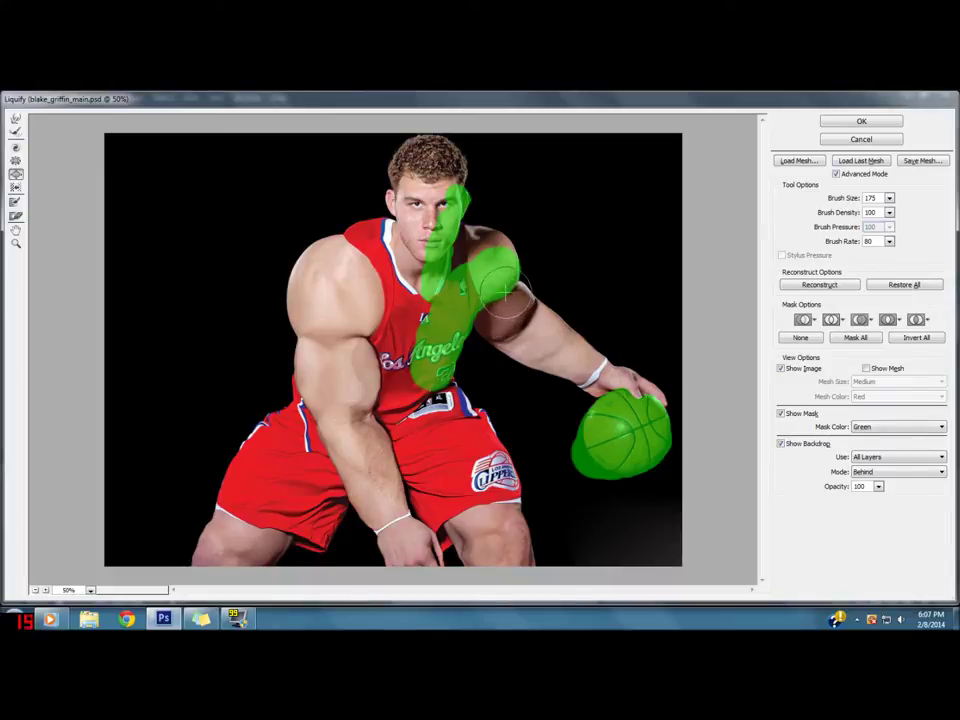
key(z)
alt+click(551, 401)
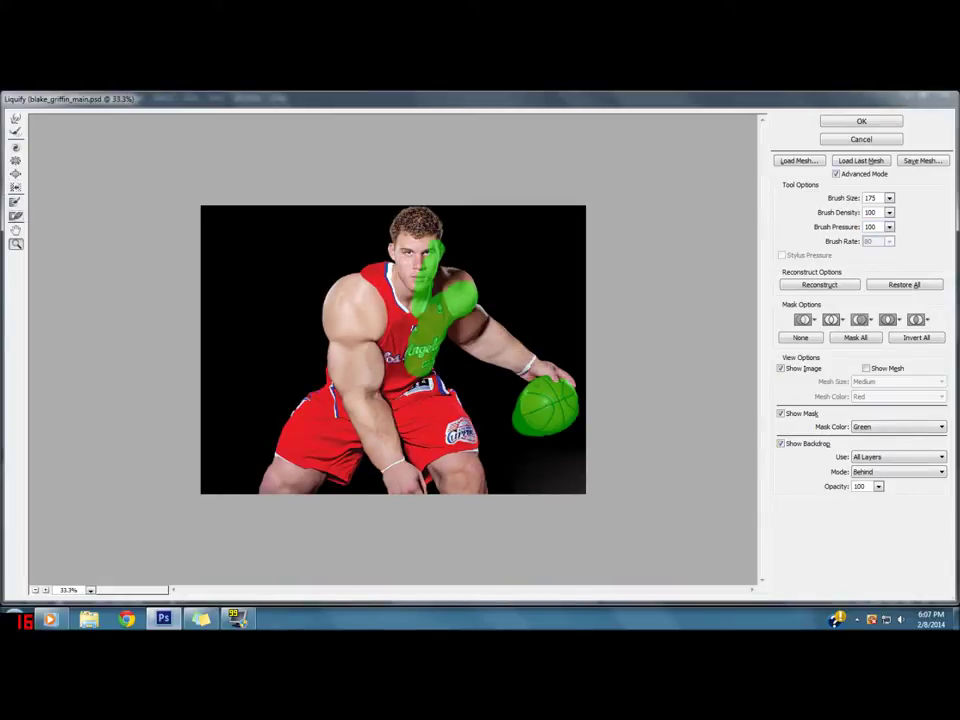
Step: Erase the green freeze mask from face, chest and ball with a large Thaw brush
key(bracketright)
key(bracketright)
key(bracketright)
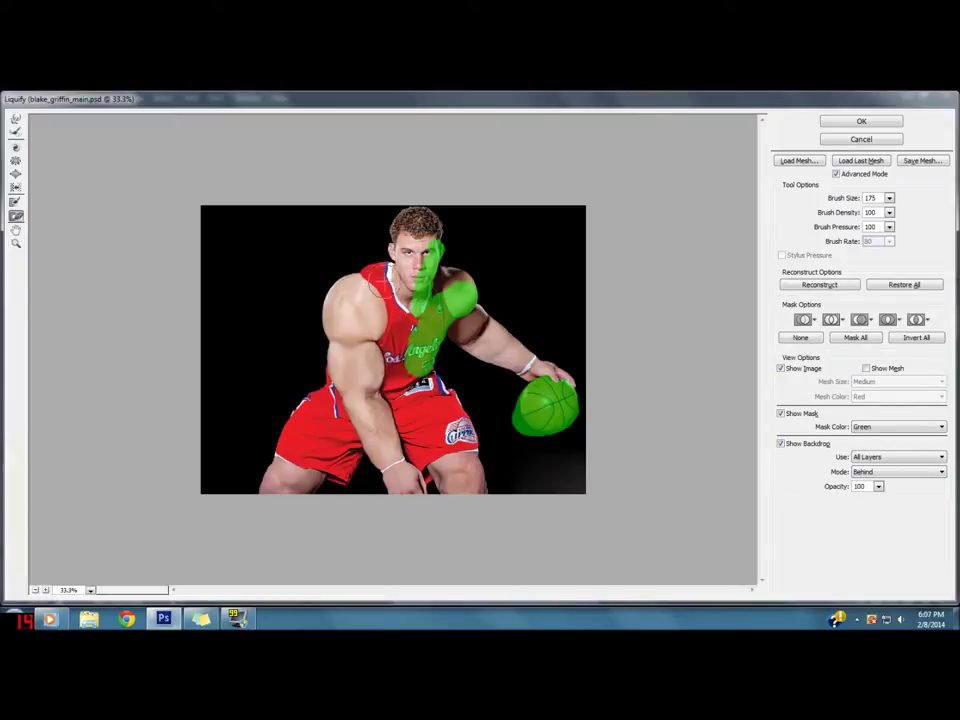
key(bracketright)
key(bracketright)
key(bracketright)
mouse_move(413, 330)
mouse_down()
mouse_move(445, 300)
mouse_move(425, 255)
mouse_move(400, 320)
mouse_move(510, 407)
mouse_move(606, 396)
mouse_up()
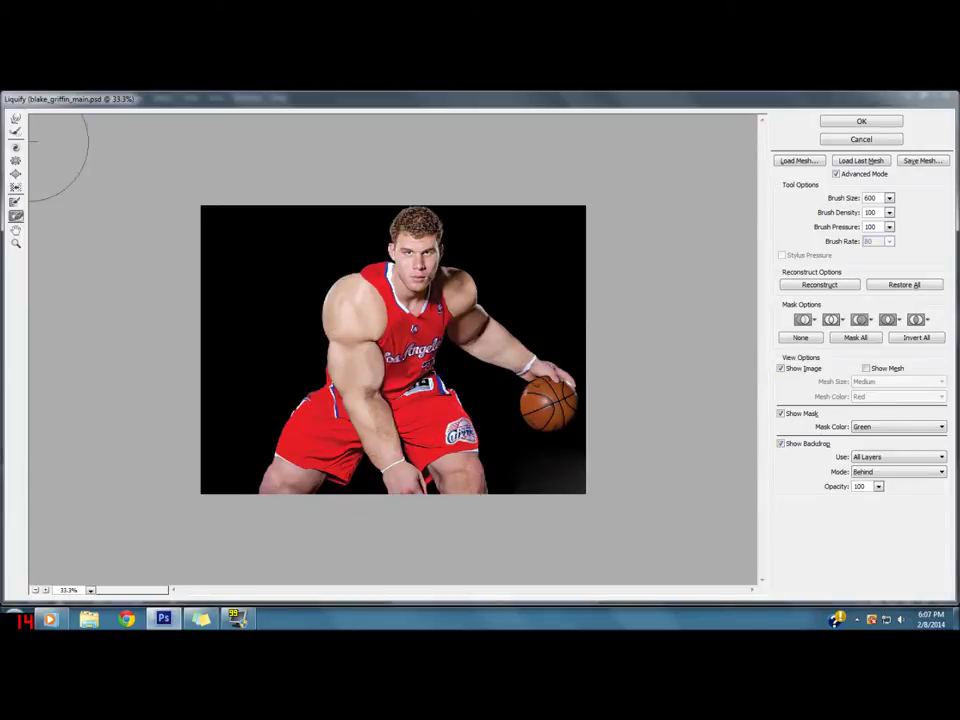
Step: Reselect Bloat and adjust its brush size for the chest
click(15, 173)
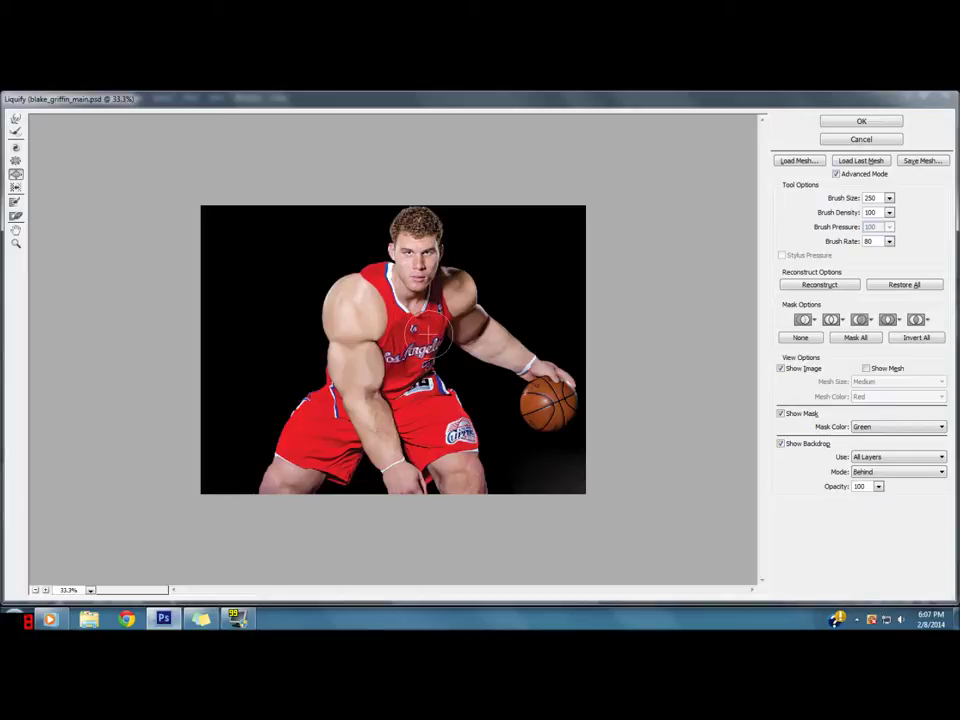
key(bracketright)
key(bracketright)
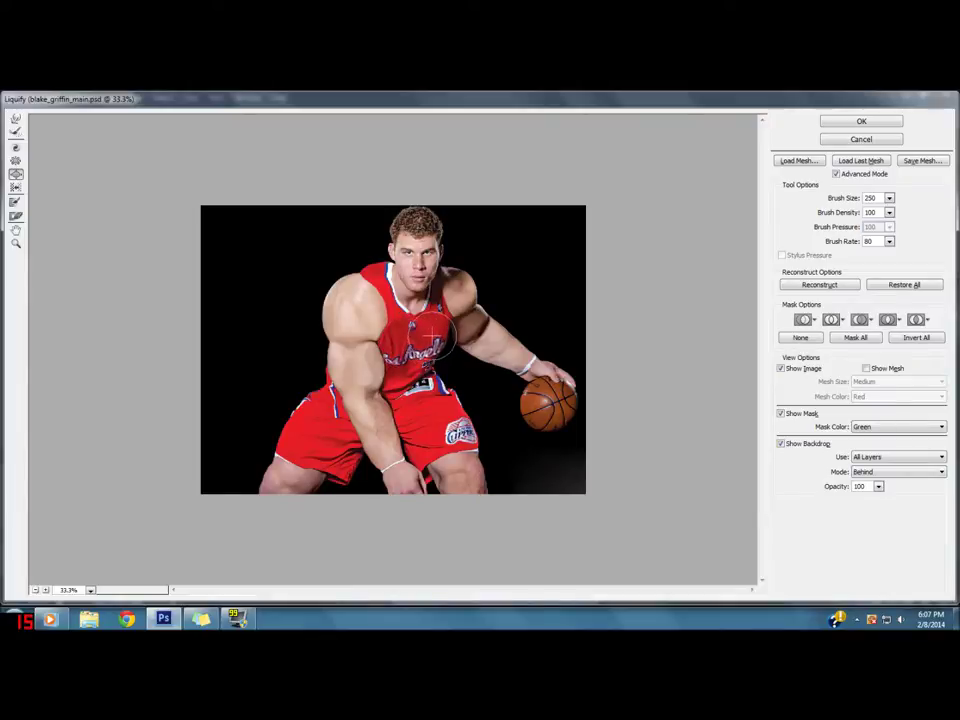
key(bracketright)
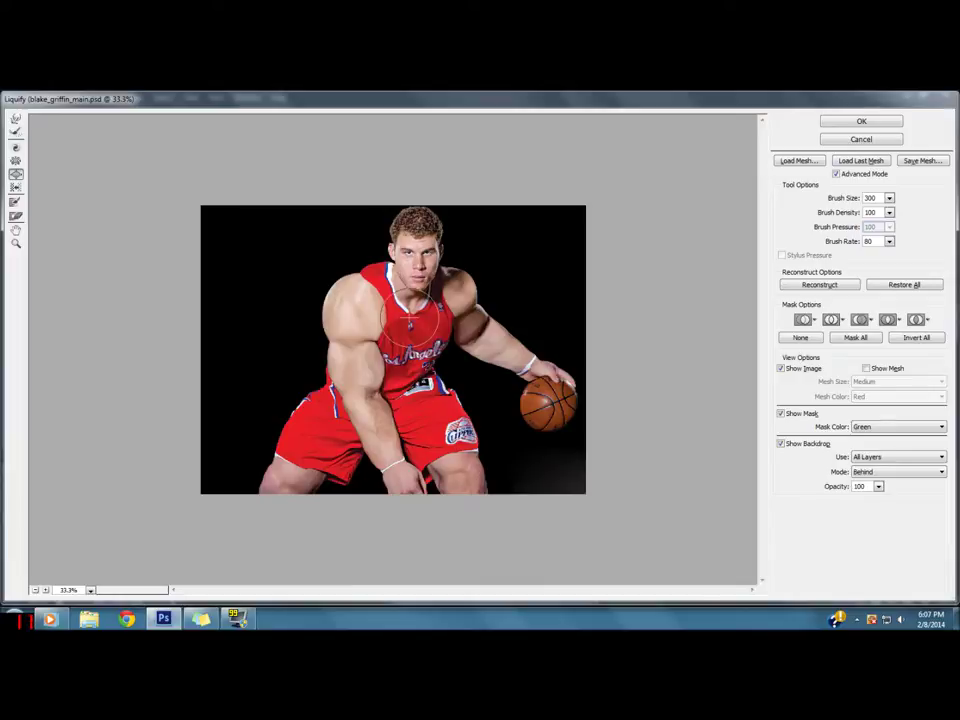
key(bracketleft)
key(bracketleft)
key(bracketleft)
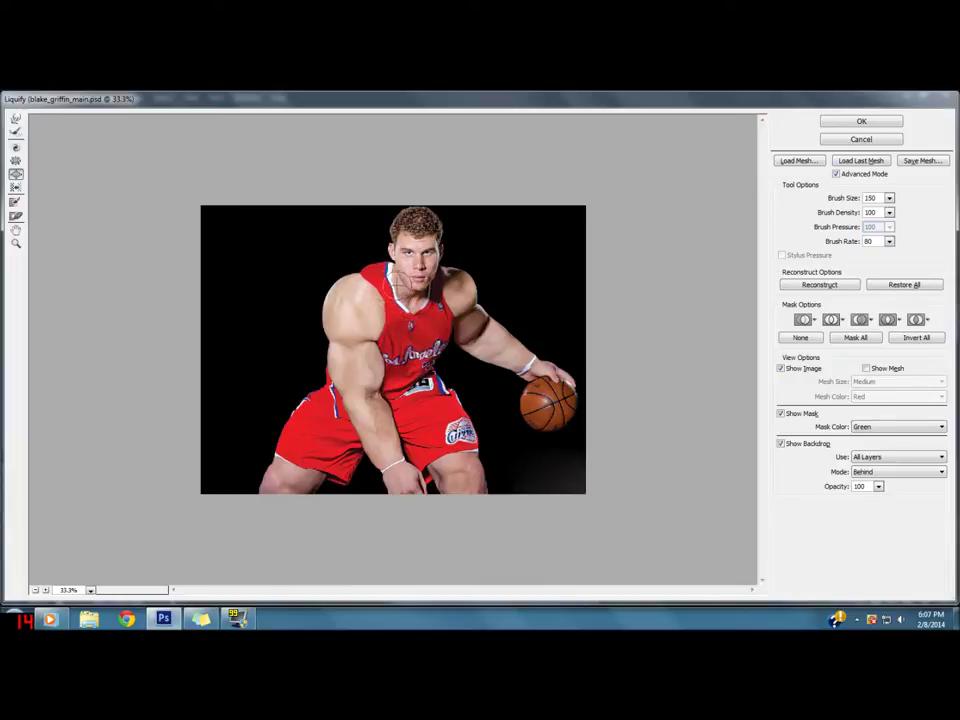
key(bracketleft)
Step: Check the result between 25% and 50% zoom and apply the Liquify changes
key(z)
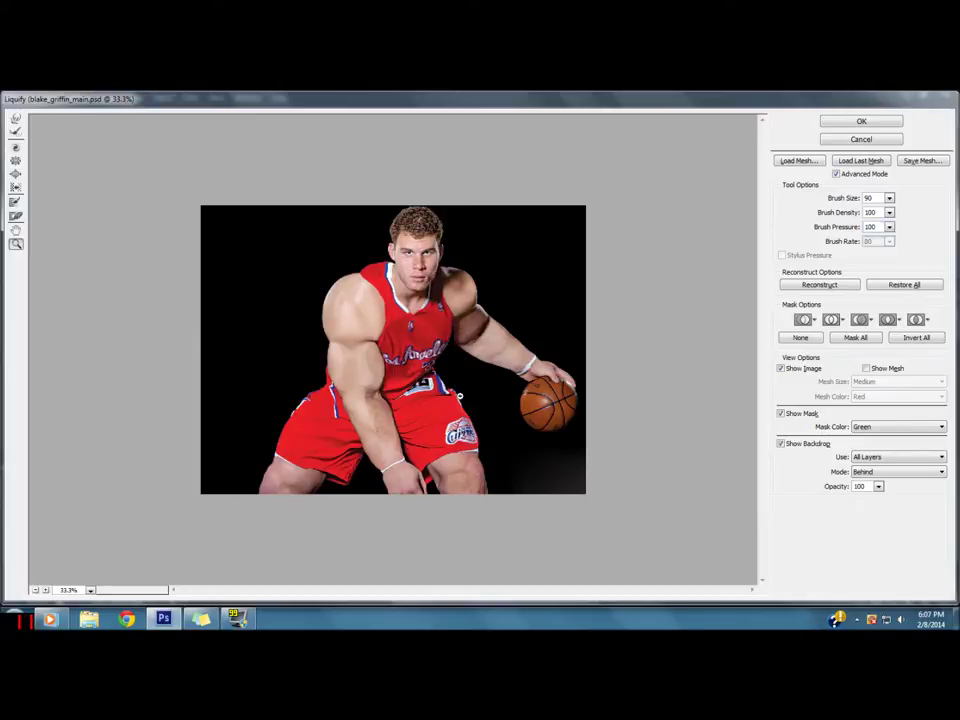
alt+click(460, 396)
click(448, 366)
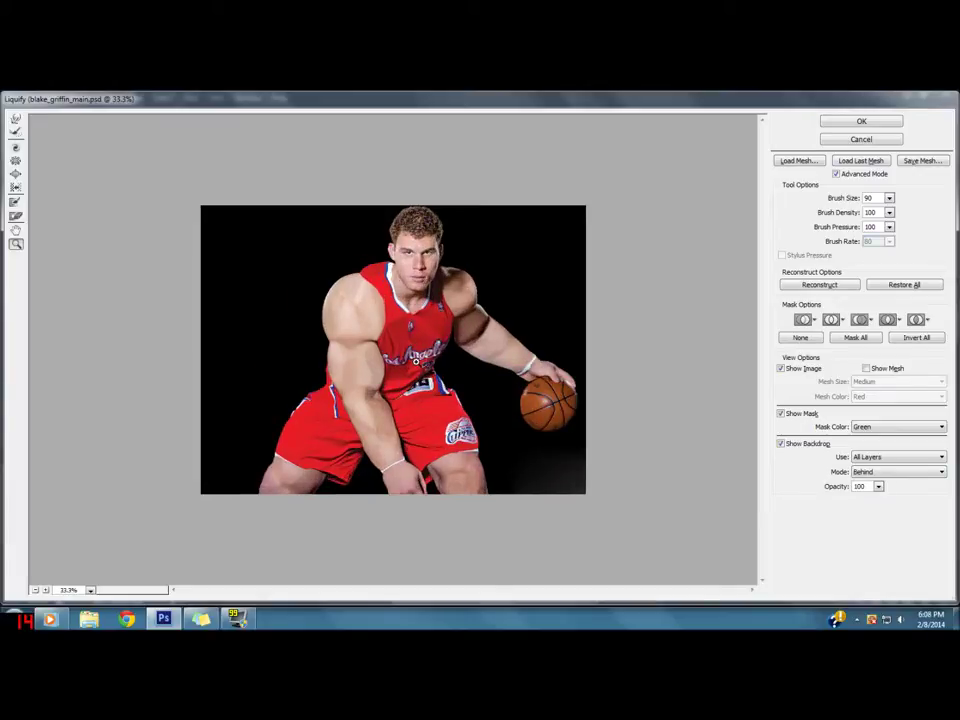
click(417, 361)
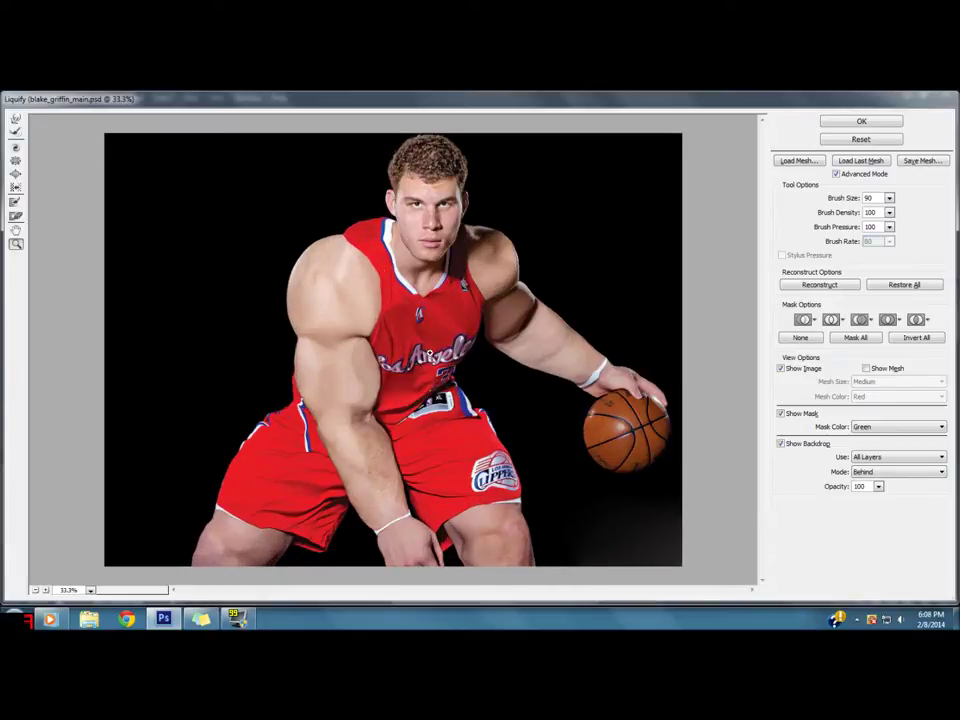
alt+click(312, 272)
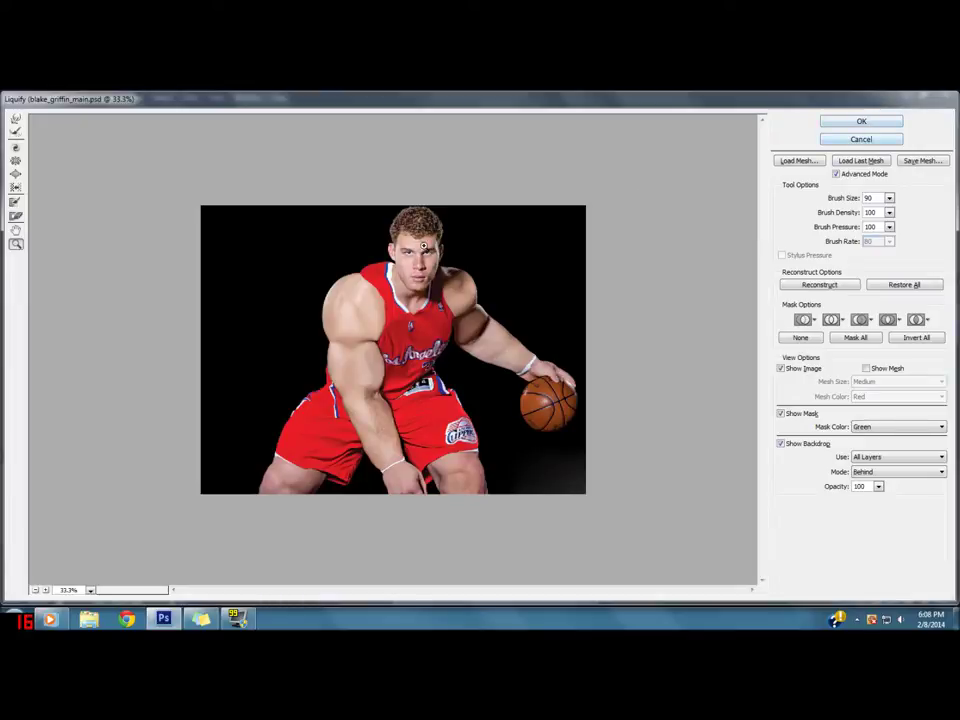
click(842, 122)
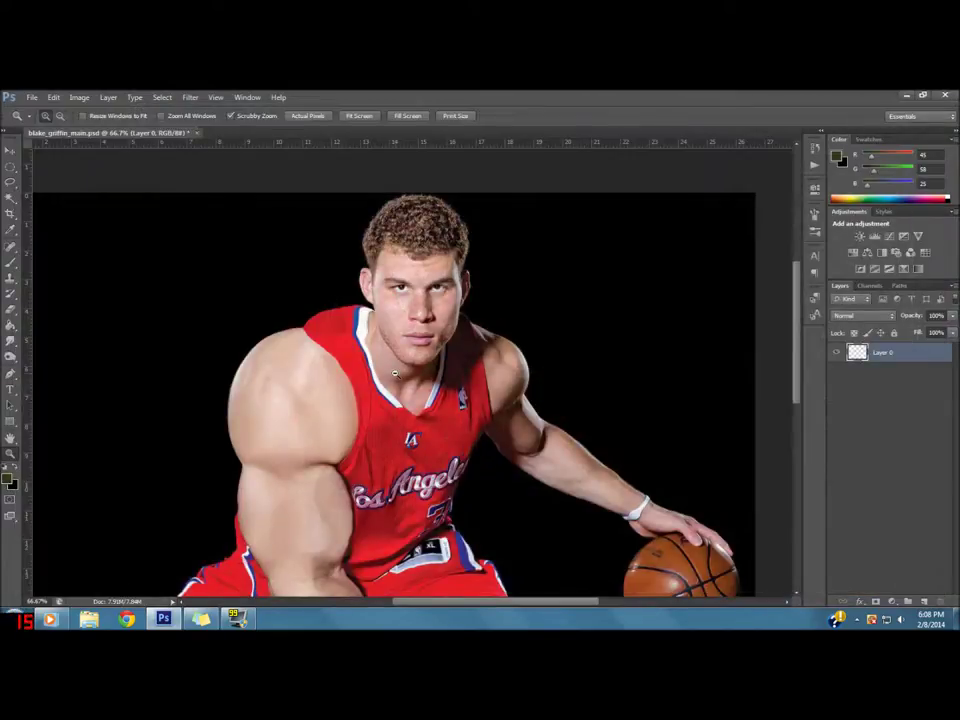
Step: Select the skin on the player's left leg with the Magic Wand
alt+click(395, 373)
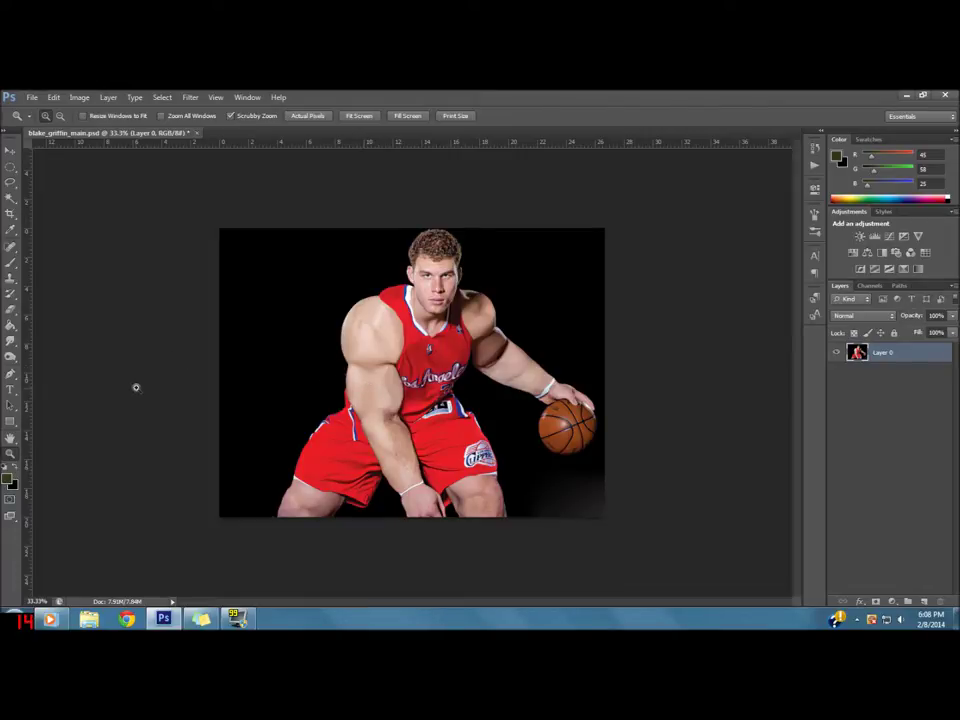
key(alt+F9)
click(10, 200)
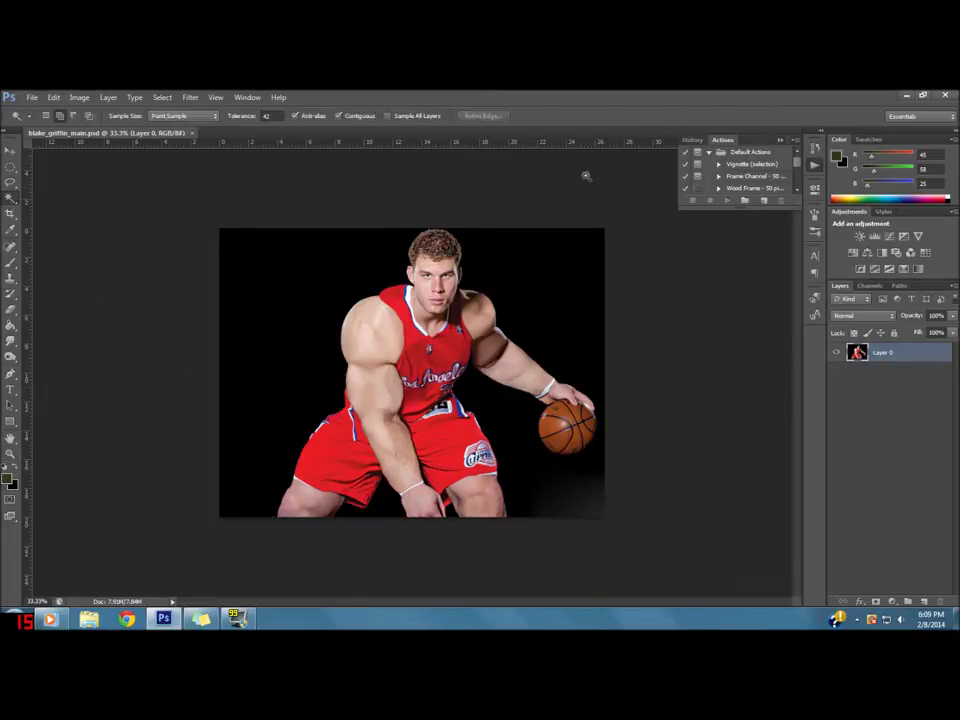
click(779, 142)
click(305, 495)
Step: Zoom in on the thighs and knees and clear the rough leg selection
key(z)
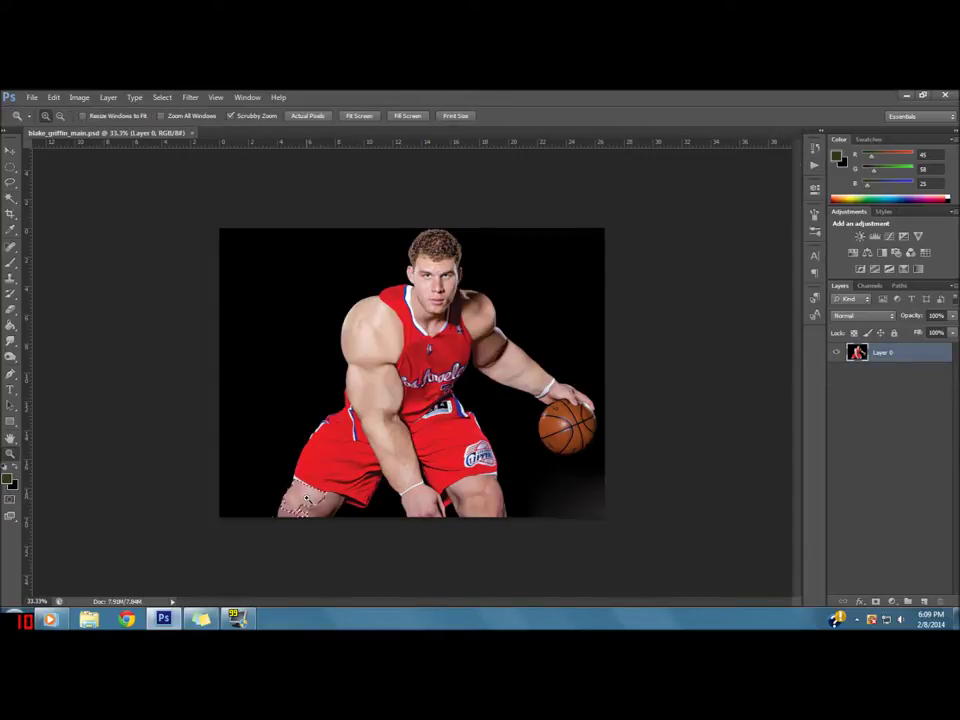
key(ctrl+plus)
key(ctrl+plus)
drag(366, 503, 383, 368)
key(ctrl+plus)
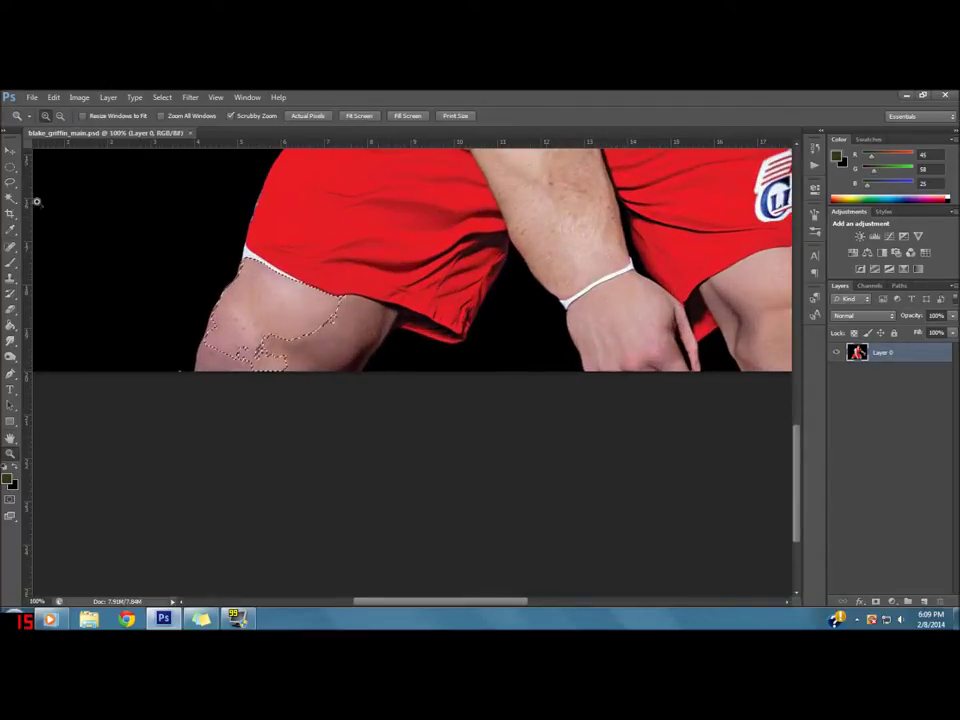
key(ctrl+d)
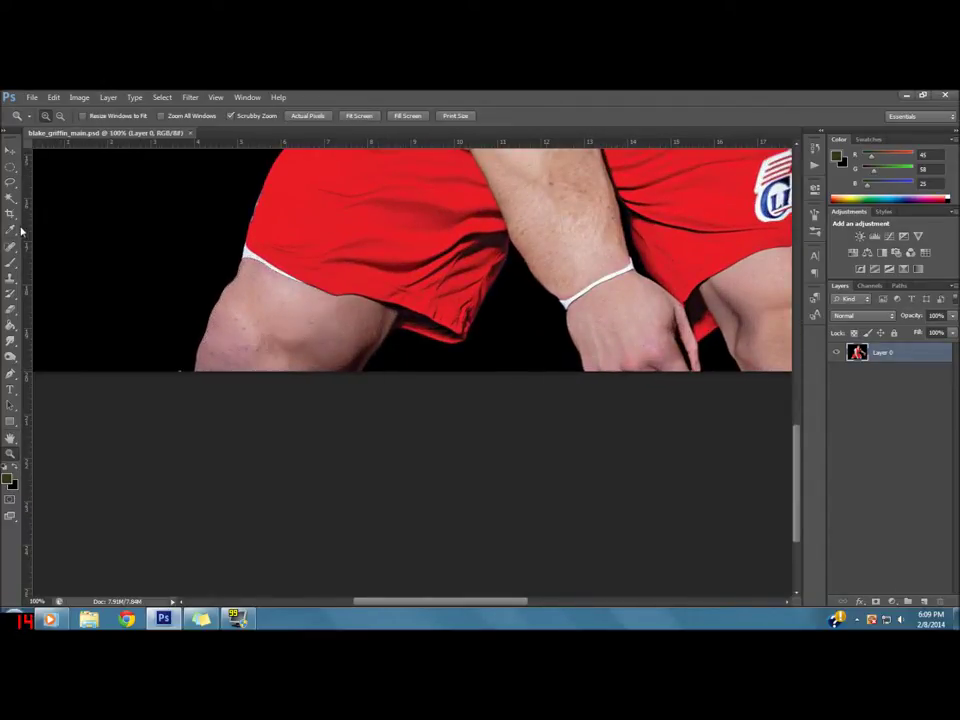
Step: Reselect the left thigh with the Magic Wand, undoing the spill into the background
click(14, 311)
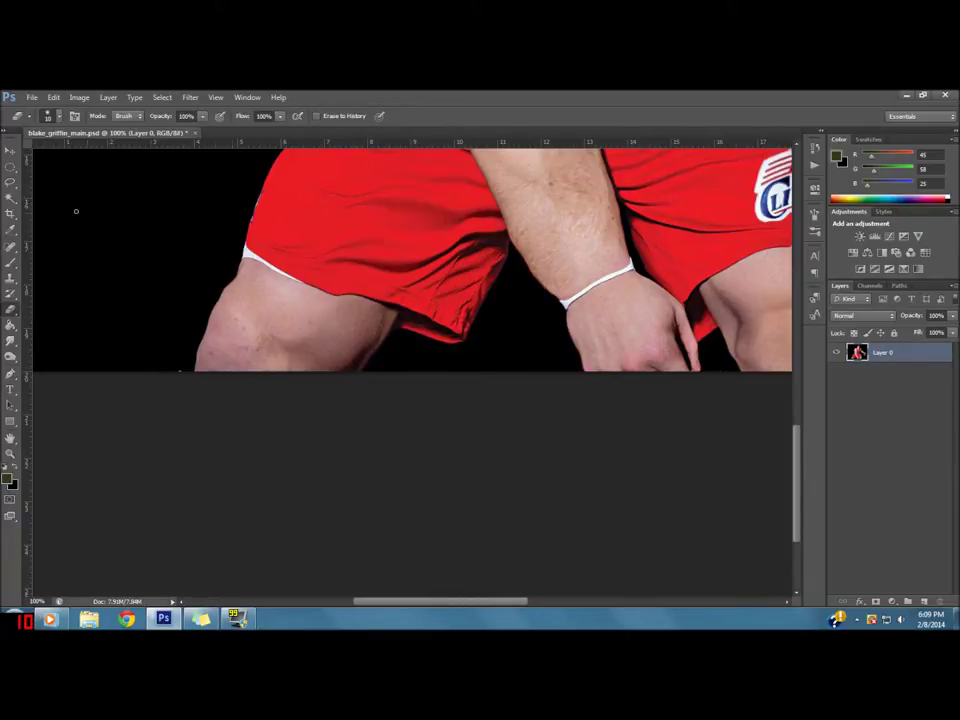
click(10, 197)
click(240, 329)
shift+click(238, 328)
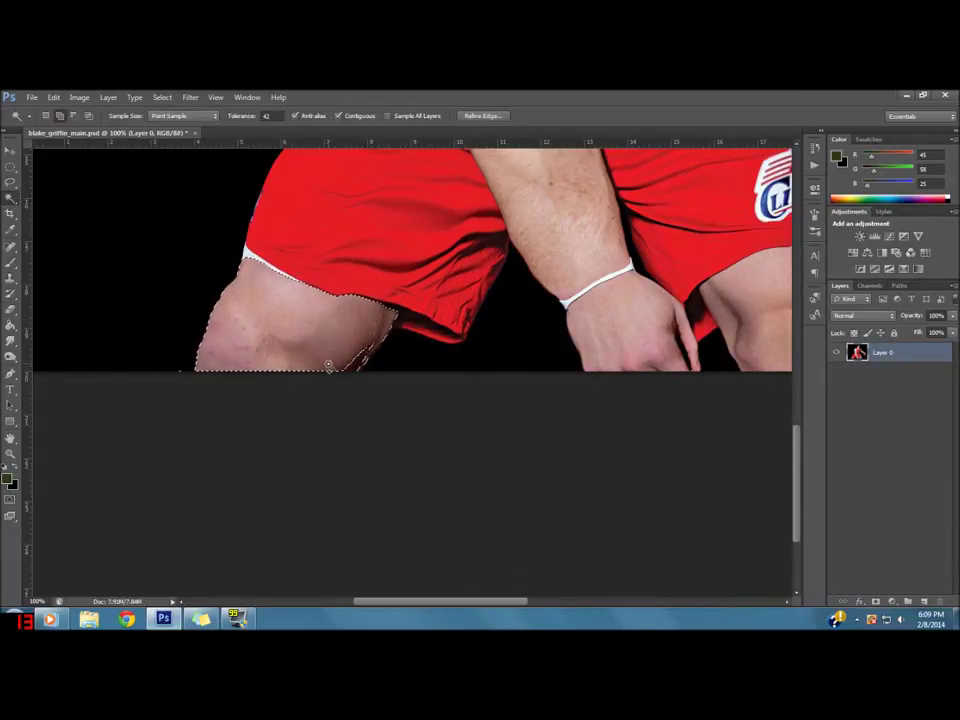
shift+click(405, 333)
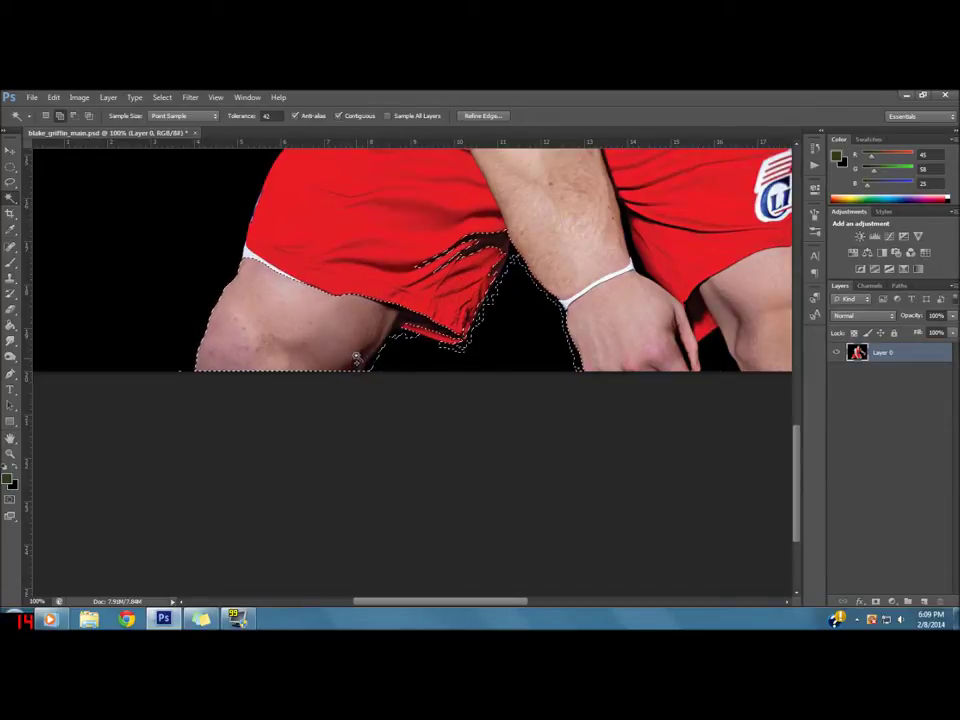
key(ctrl+z)
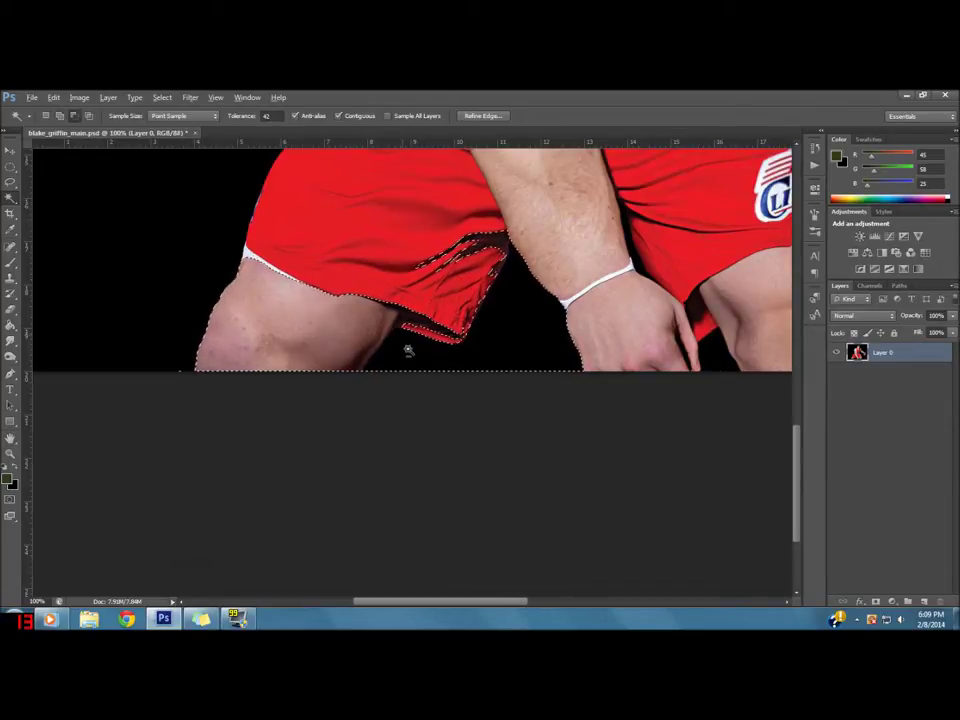
shift+click(436, 263)
Step: Subtract the shorts fold with an elliptical marquee, then return to the Magic Wand
click(11, 168)
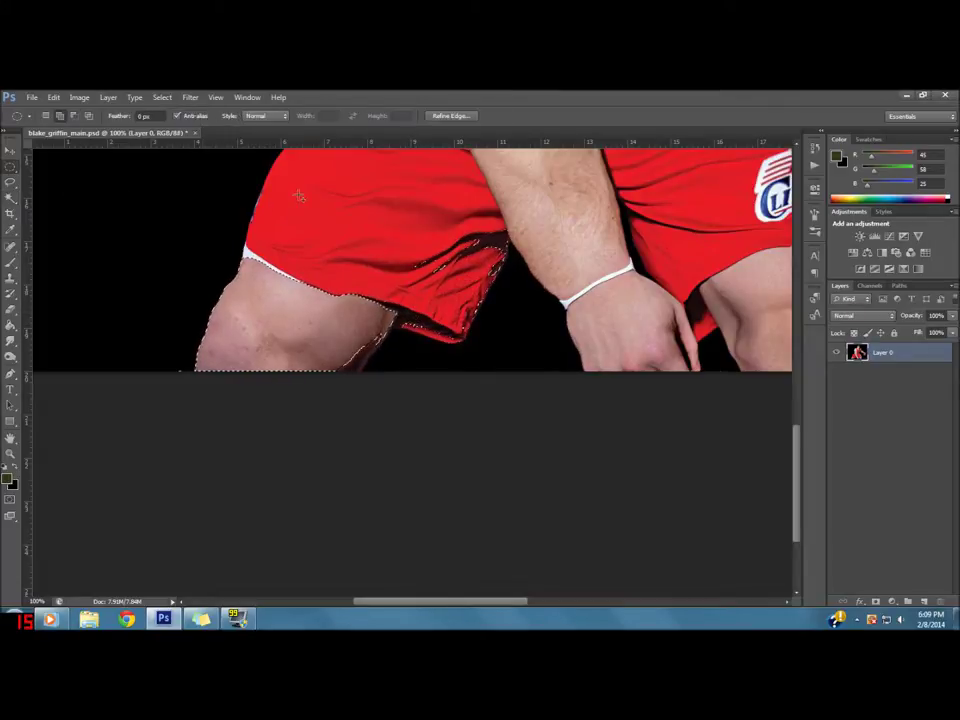
drag(505, 285, 536, 317)
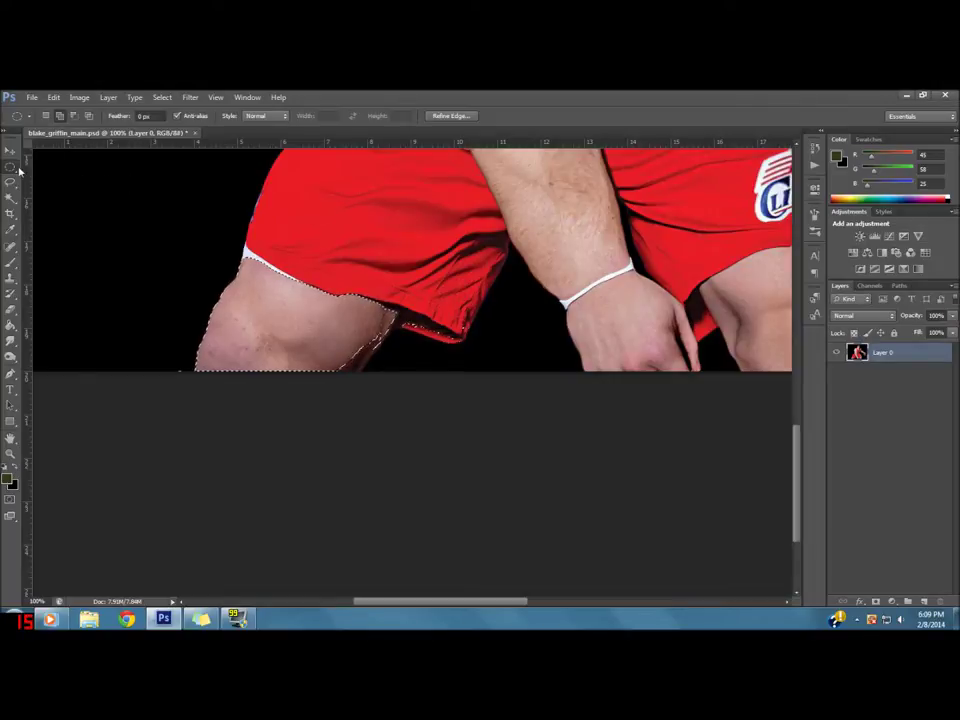
key(l)
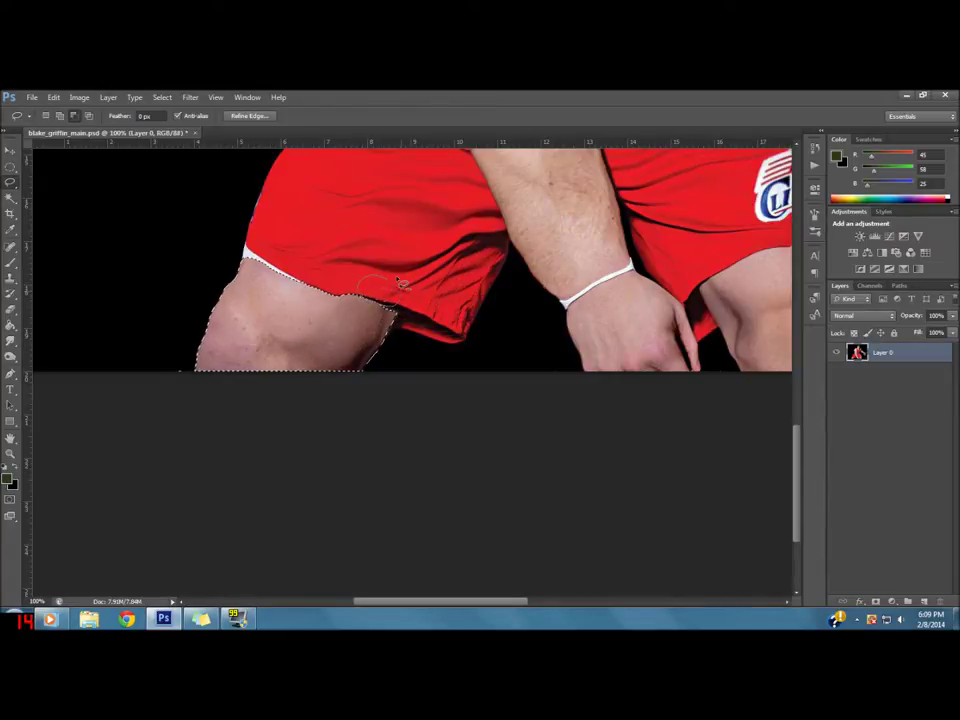
scroll(490, 335, up, 1)
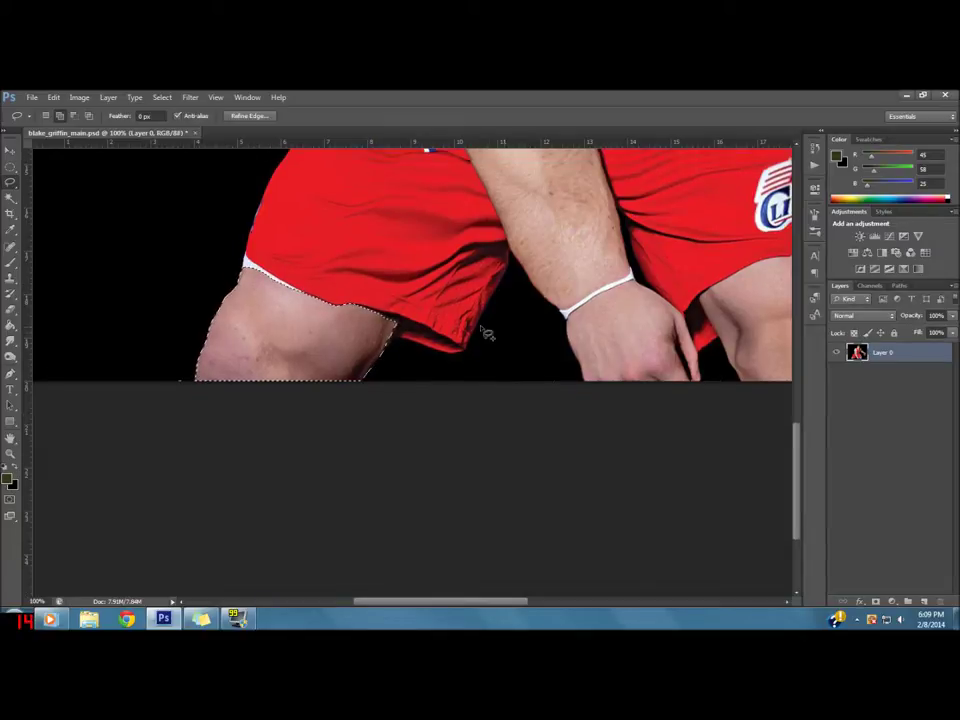
scroll(490, 335, up, 2)
click(10, 197)
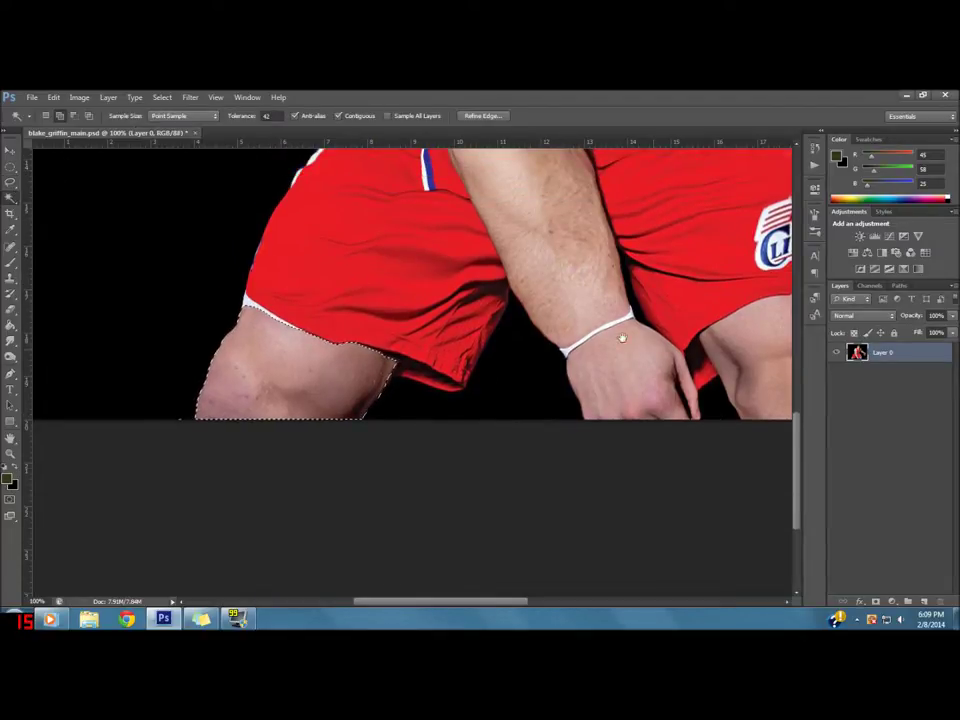
Step: Add the left hand and forearm to the skin selection with the Magic Wand
drag(621, 338, 490, 318)
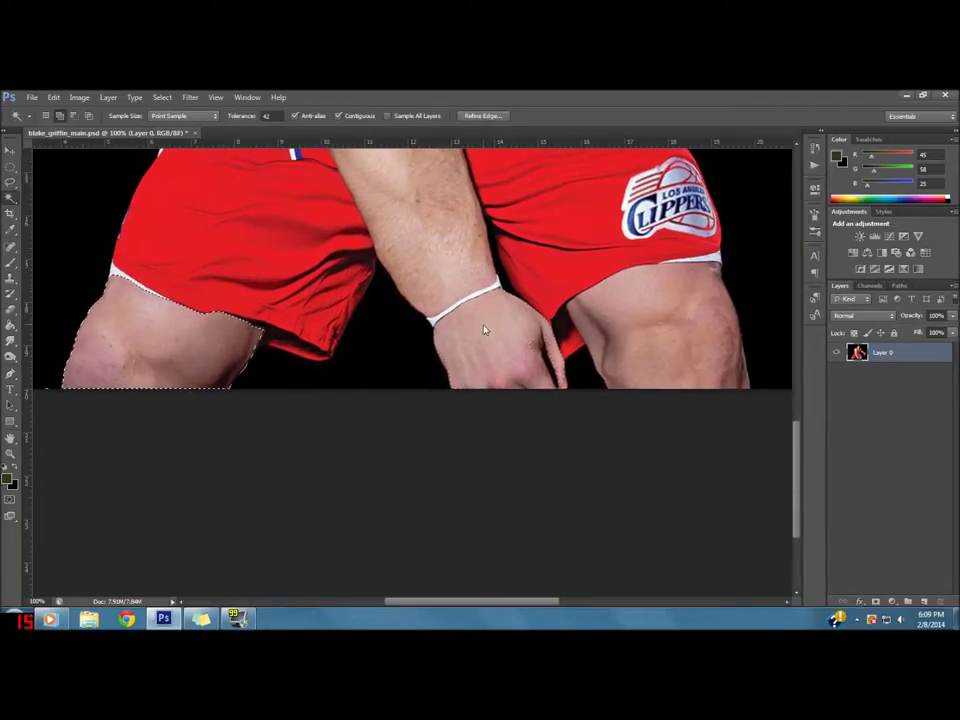
shift+click(531, 367)
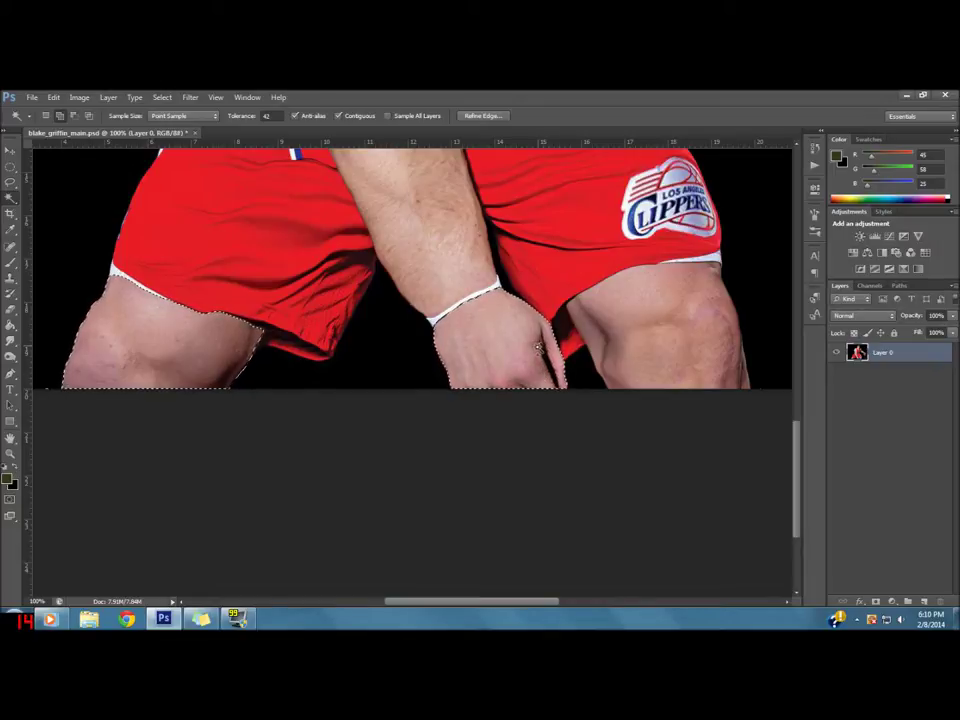
scroll(490, 328, up, 2)
scroll(465, 320, up, 2)
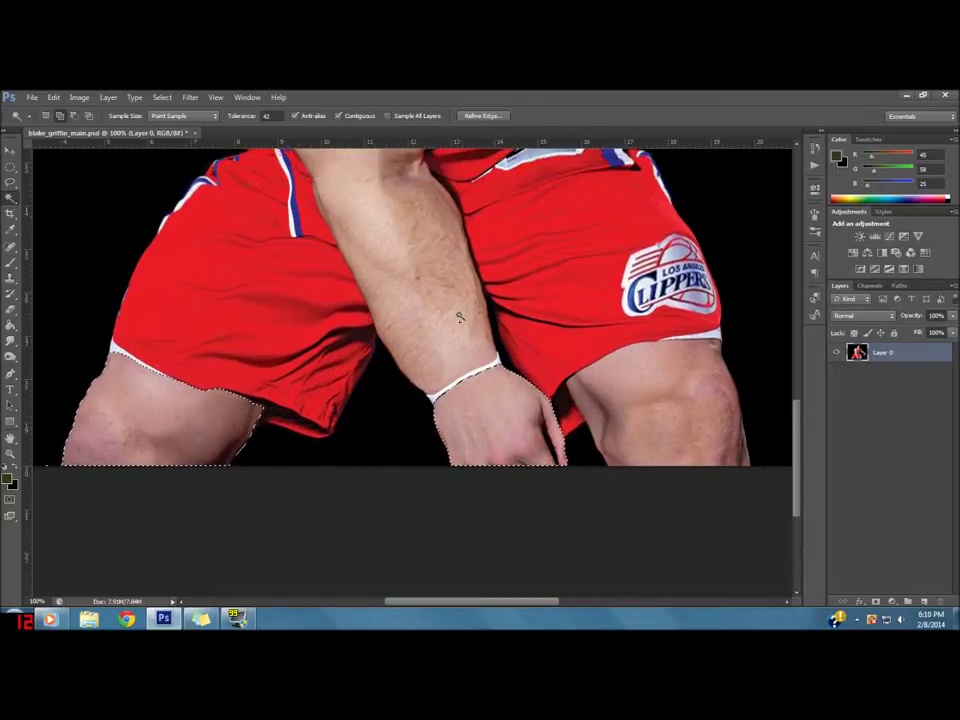
shift+click(430, 320)
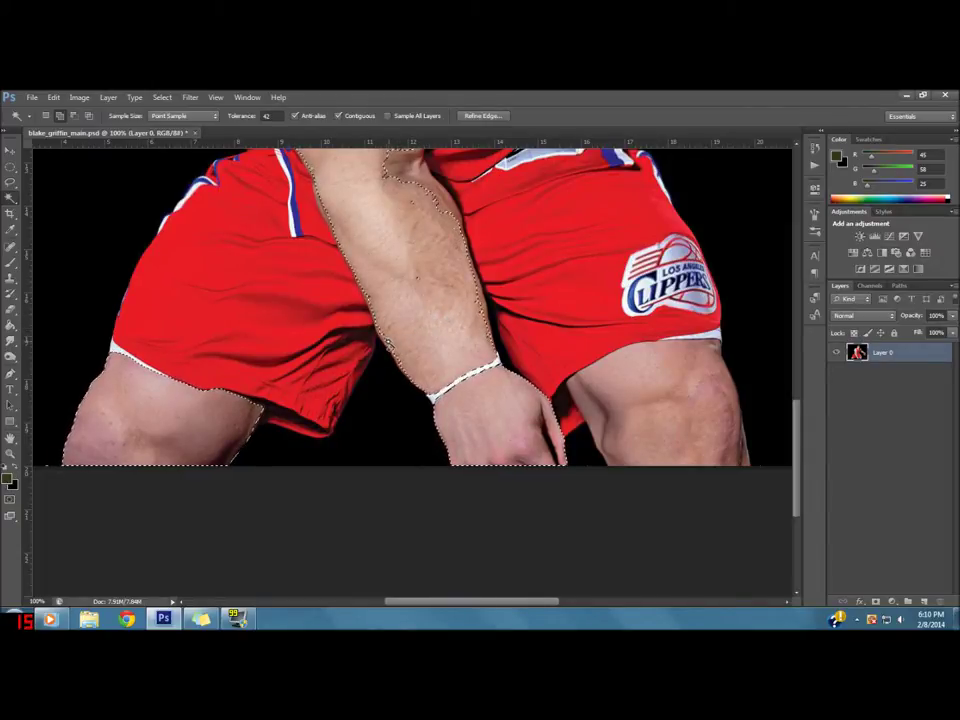
Step: Add the crease atop the left forearm, then move up the bulging arm toward the basketball
scroll(420, 332, up, 1)
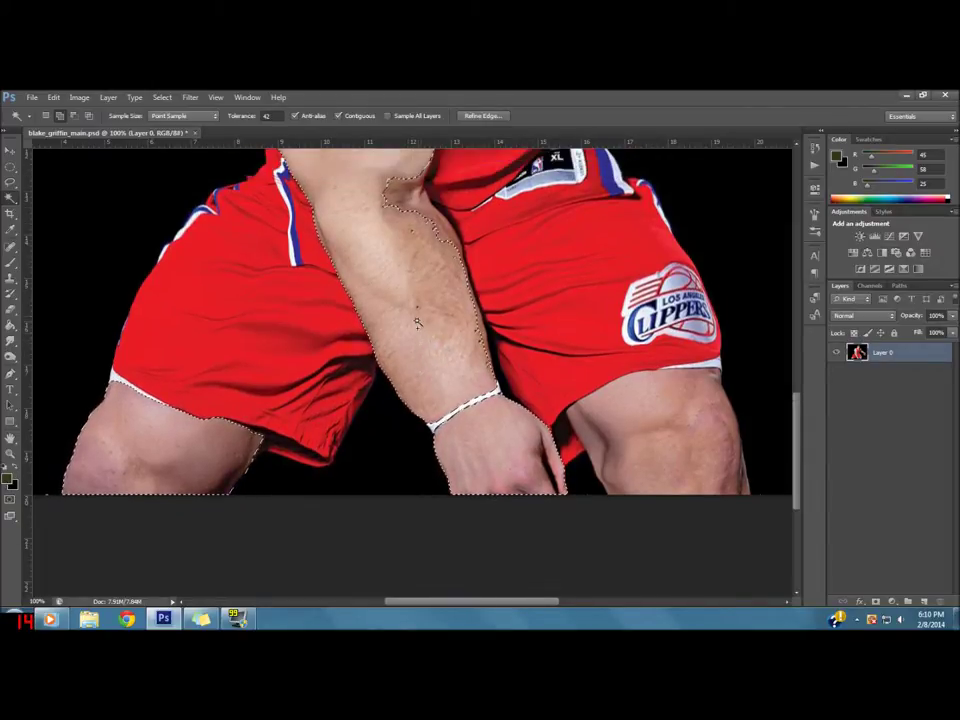
shift+click(421, 308)
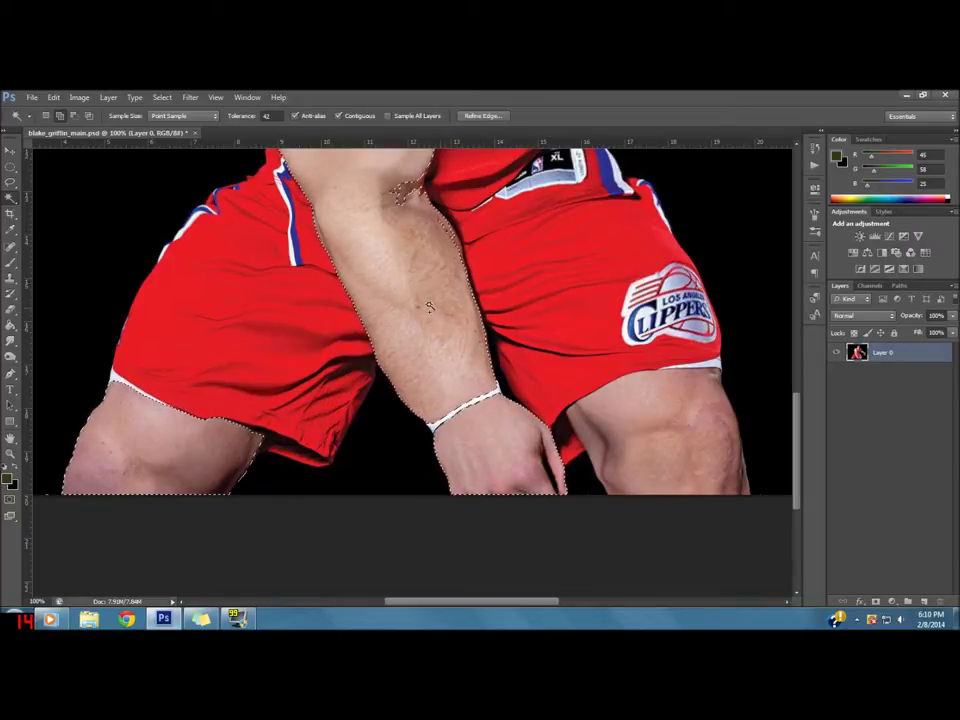
scroll(445, 308, up, 2)
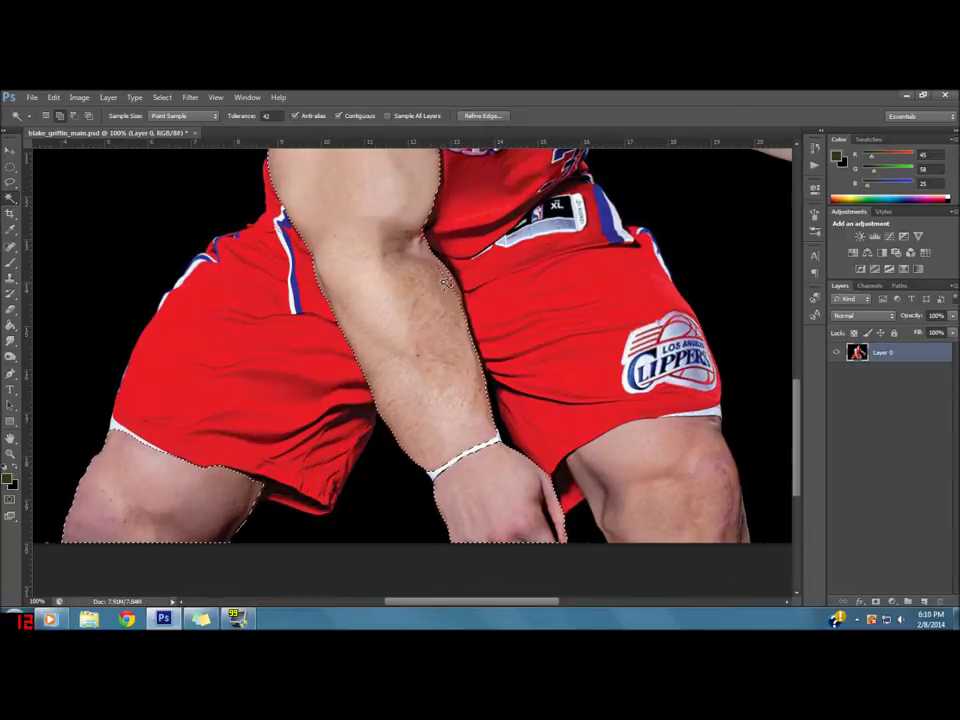
scroll(400, 276, up, 1)
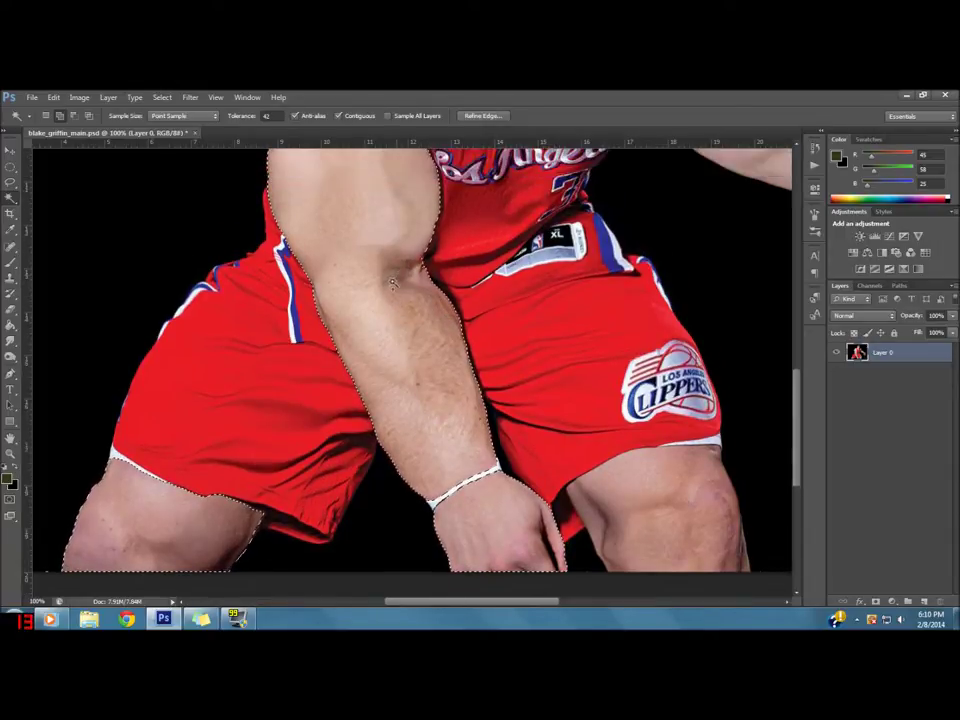
scroll(390, 283, up, 2)
scroll(384, 270, up, 3)
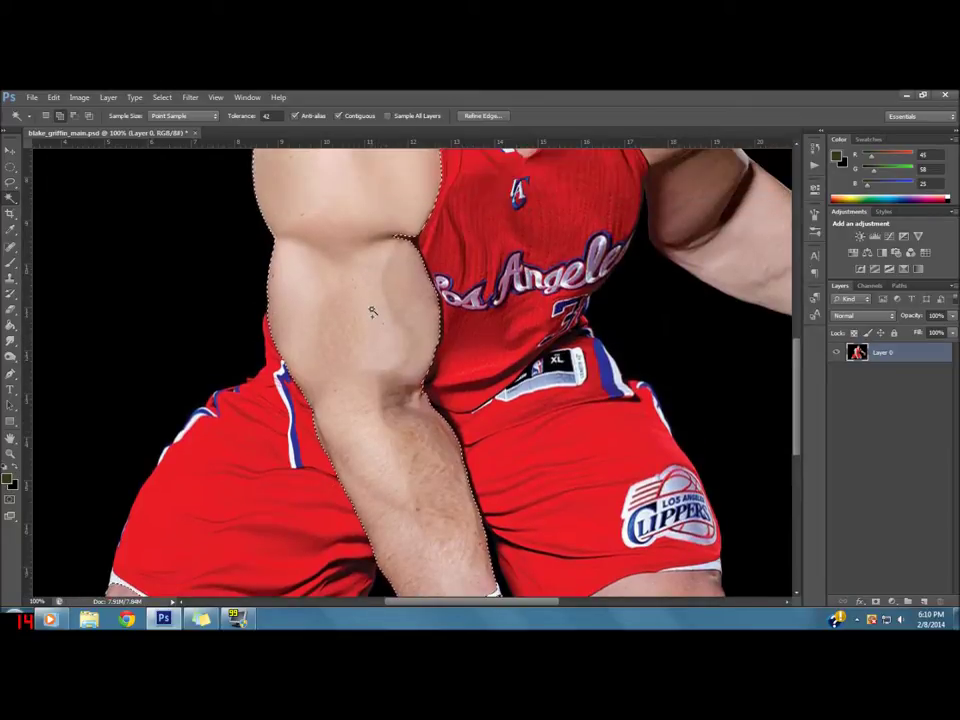
scroll(371, 313, up, 2)
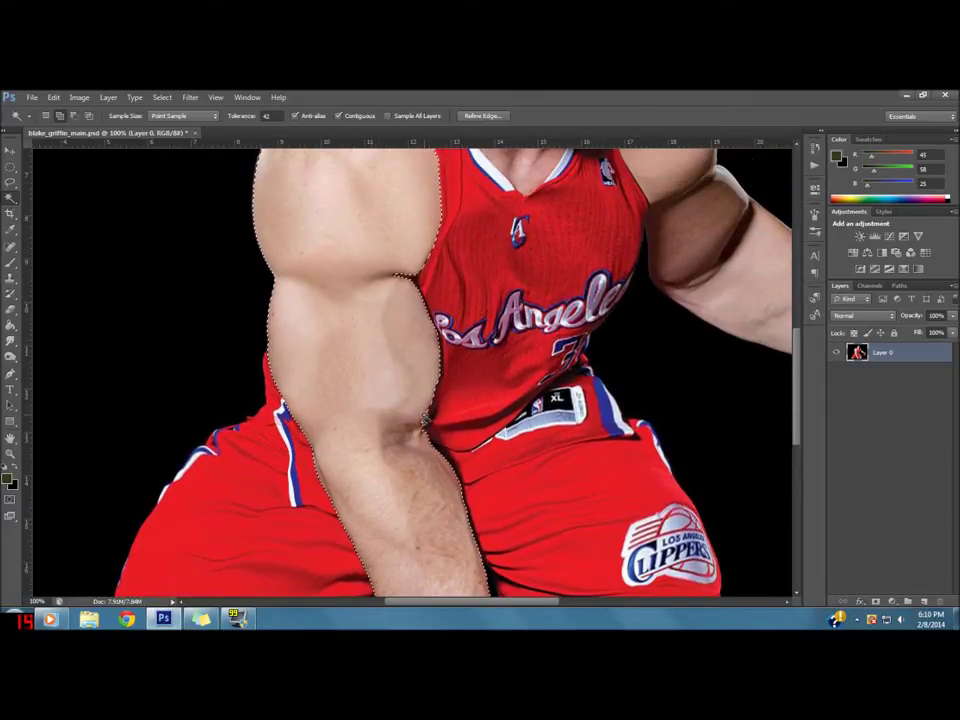
scroll(390, 369, up, 1)
scroll(370, 280, up, 1)
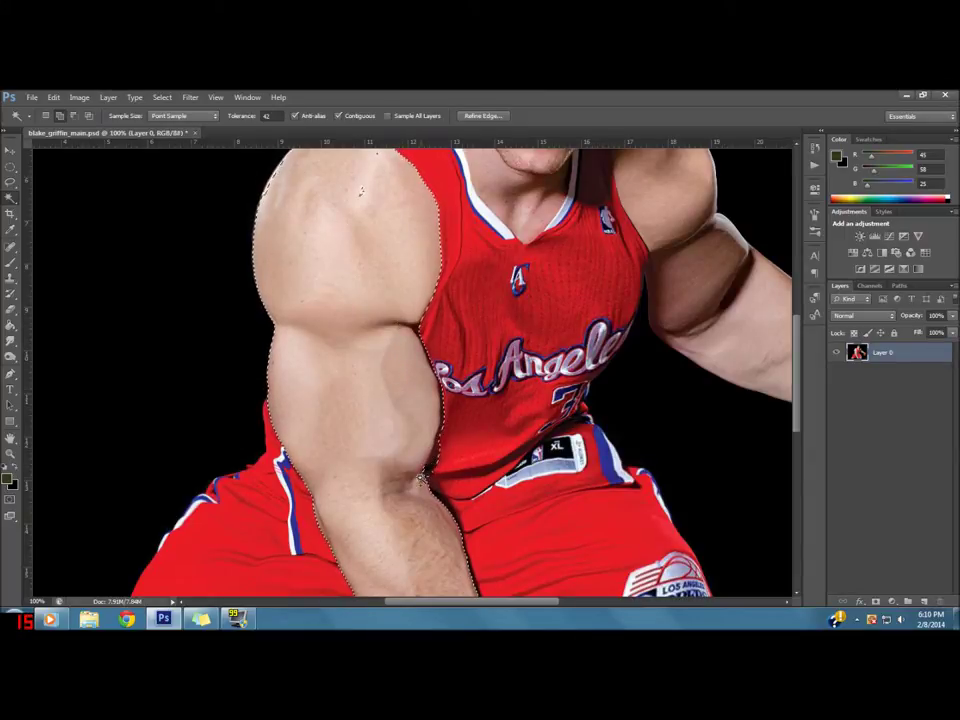
scroll(395, 470, up, 3)
scroll(390, 420, up, 2)
mouse_move(532, 359)
mouse_down()
mouse_move(442, 395)
mouse_move(345, 373)
mouse_move(206, 319)
mouse_up()
Step: Zoom in close on the hand holding the basketball and its fingertips
drag(509, 479, 475, 389)
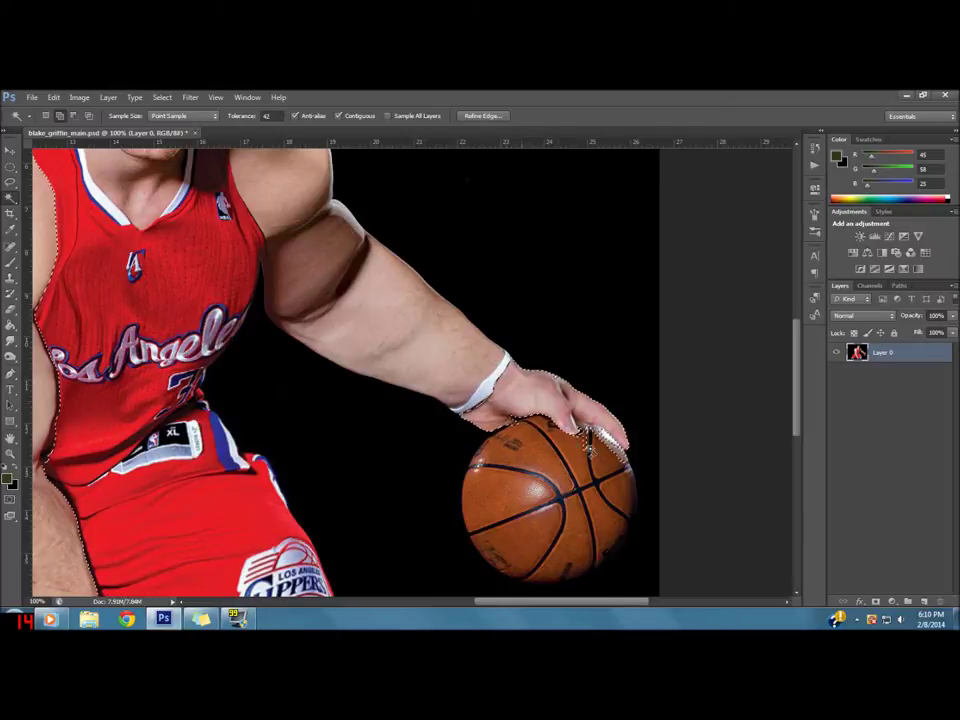
key(z)
click(600, 443)
drag(605, 447, 549, 340)
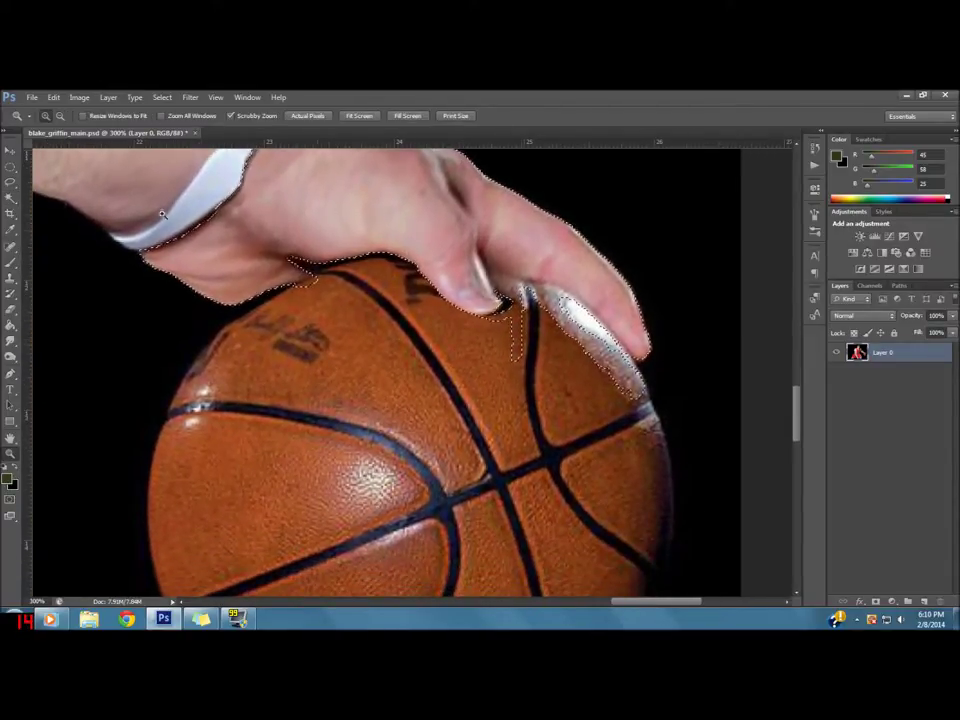
Step: Lasso the thumb area into the selection, then zoom back out to see the whole arm
key(l)
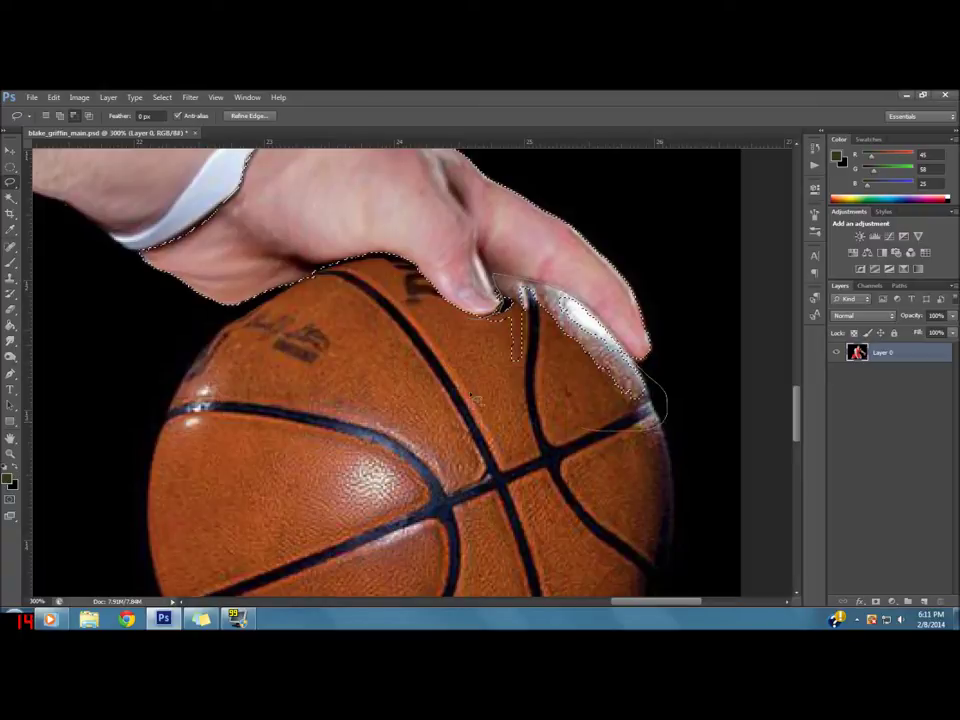
double_click(440, 372)
scroll(365, 335, up, 2)
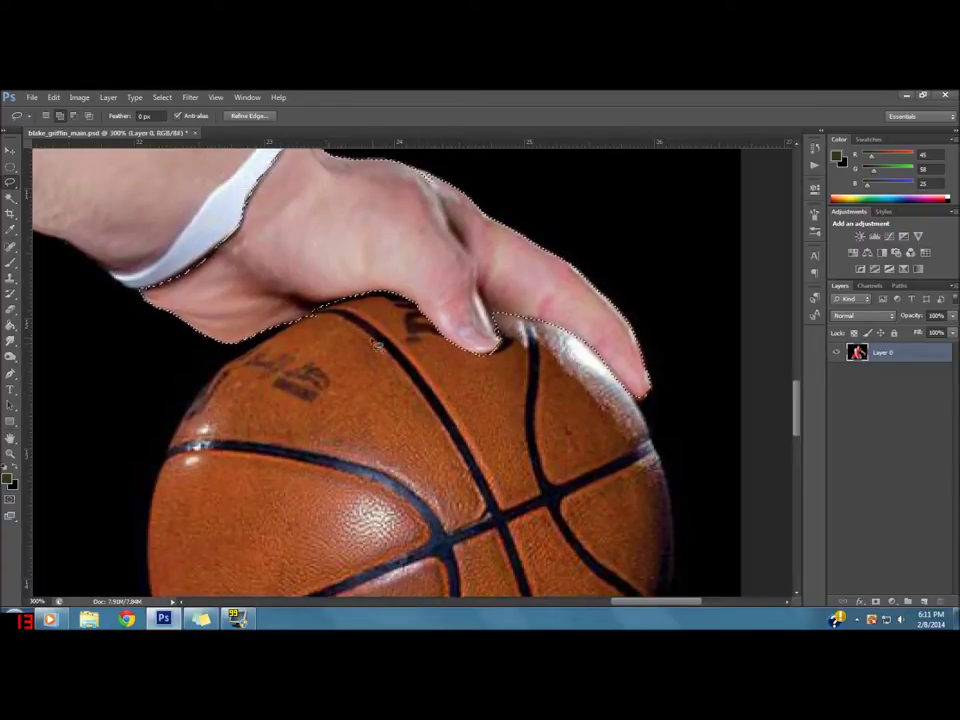
scroll(365, 335, up, 2)
key(z)
alt+click(360, 328)
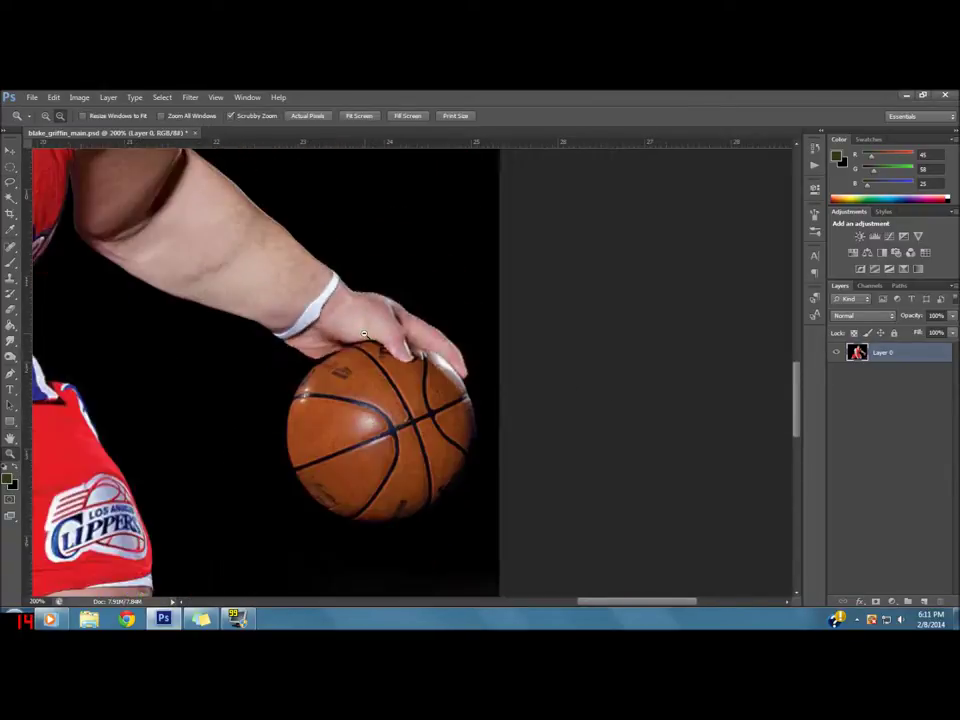
alt+click(345, 305)
mouse_move(331, 288)
mouse_down()
mouse_move(390, 382)
mouse_move(444, 404)
mouse_up()
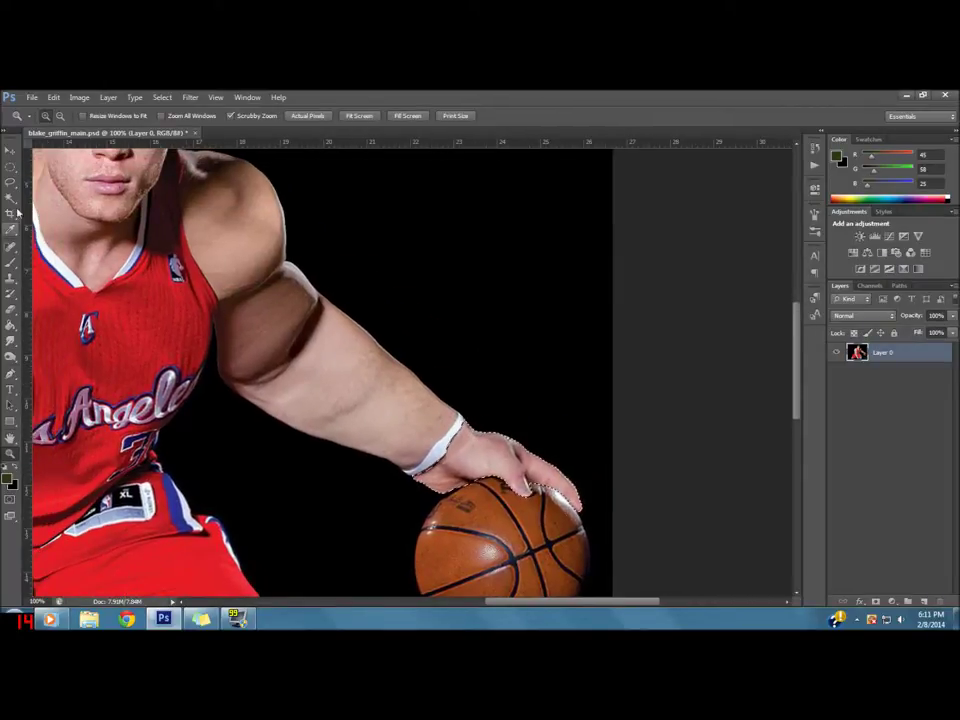
Step: Magic-wand the right-side arm's forearm, shoulder, bicep and dark shadow band into the selection
click(12, 199)
shift+click(338, 392)
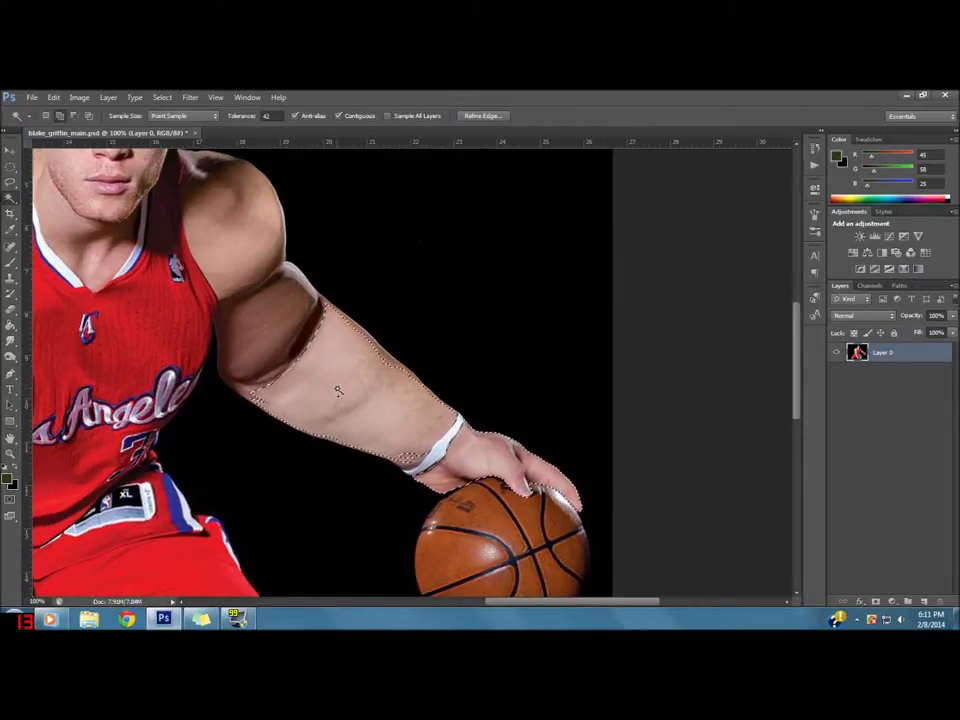
shift+click(238, 228)
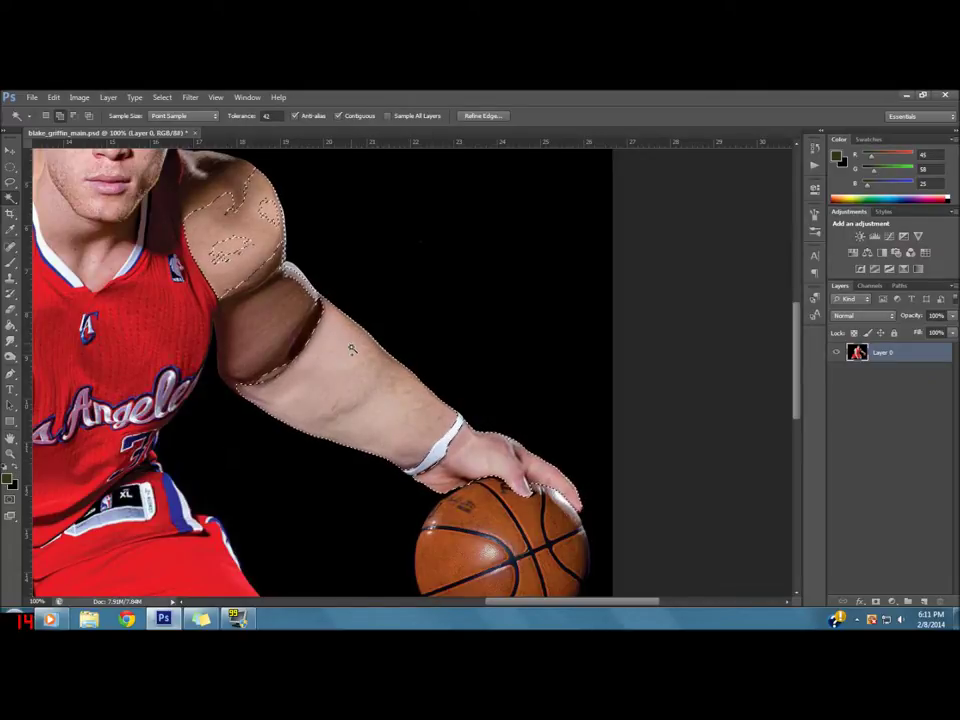
drag(361, 347, 446, 463)
shift+click(345, 438)
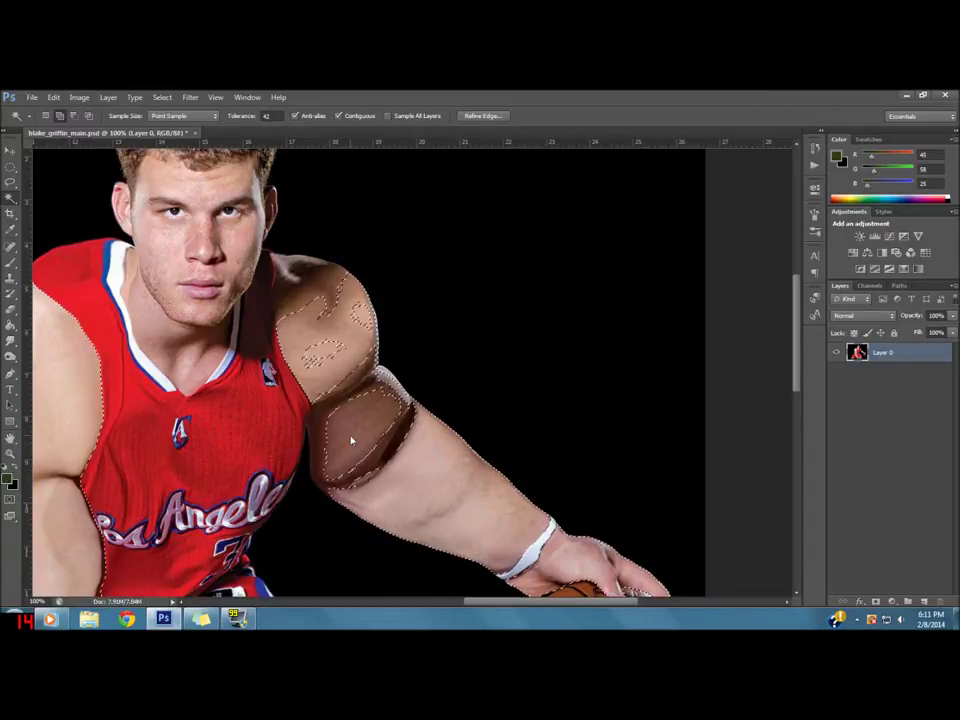
shift+click(366, 387)
shift+click(363, 456)
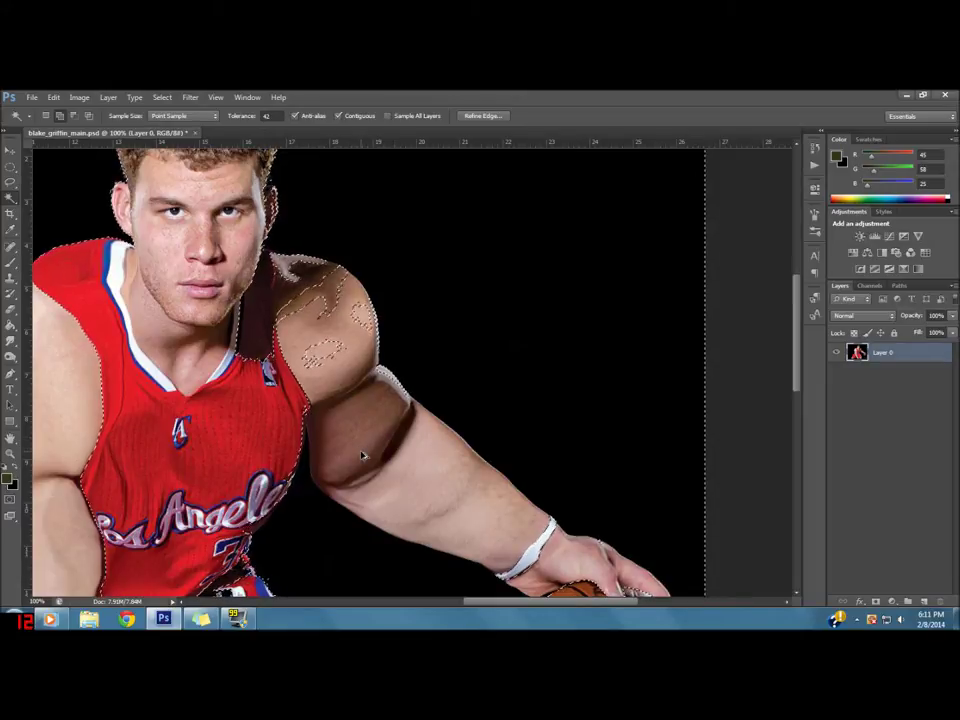
shift+click(437, 443)
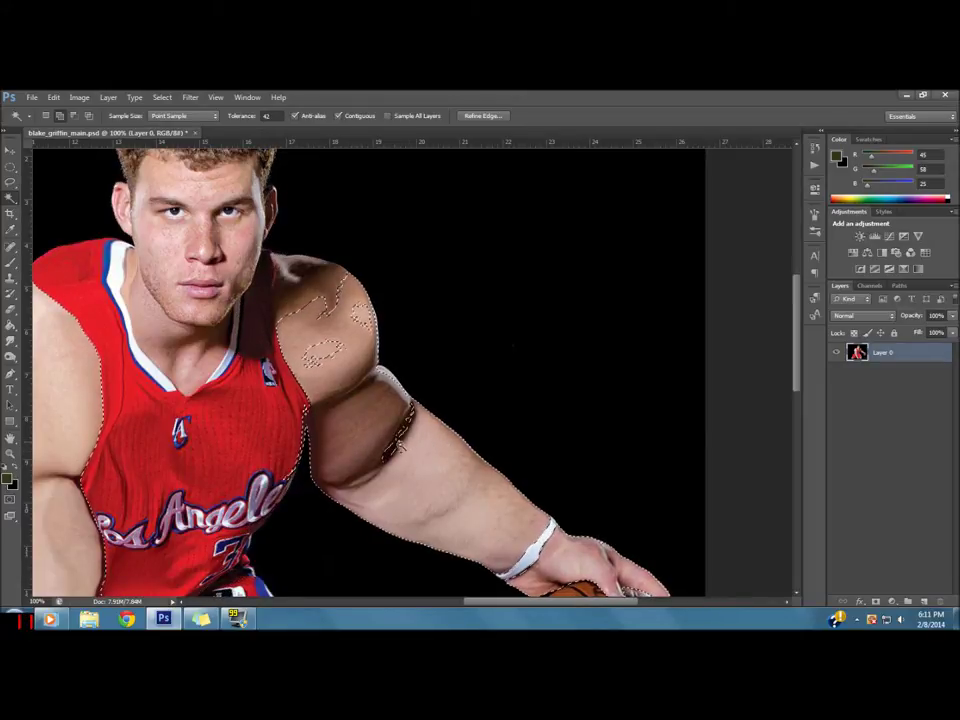
click(11, 184)
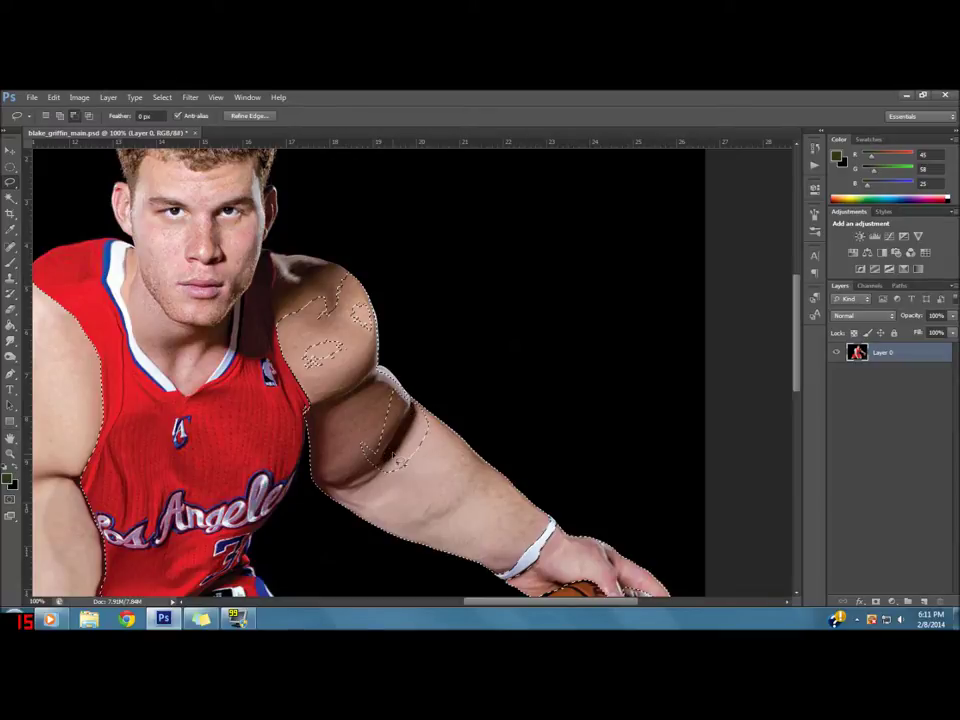
Step: Add the elbow area and fill the small gaps on the elbow and bicep
click(8, 198)
shift+click(390, 440)
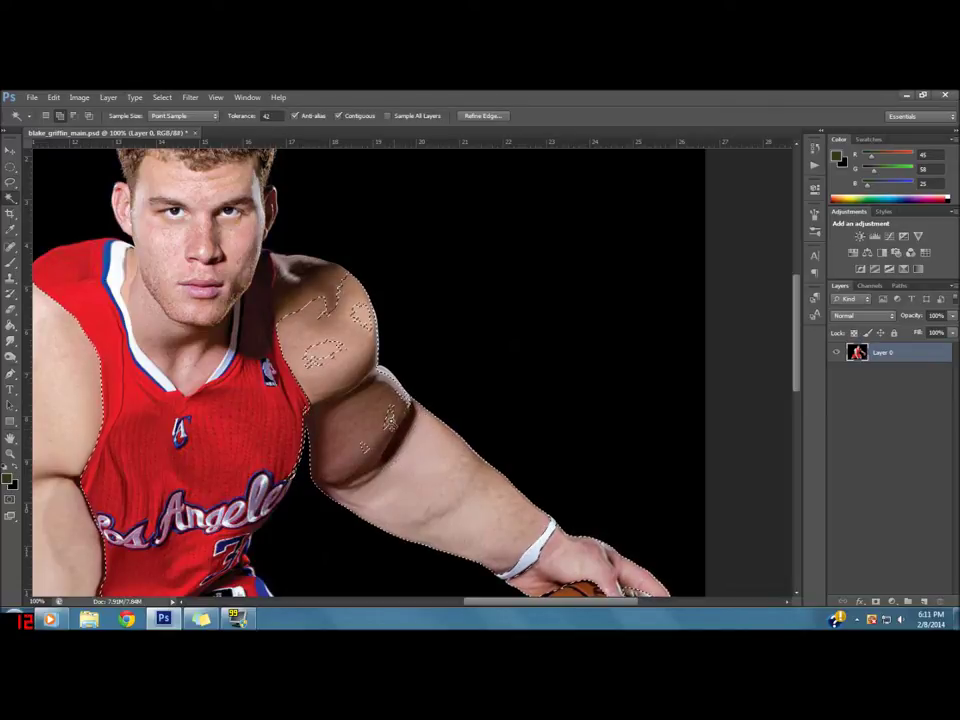
shift+click(390, 420)
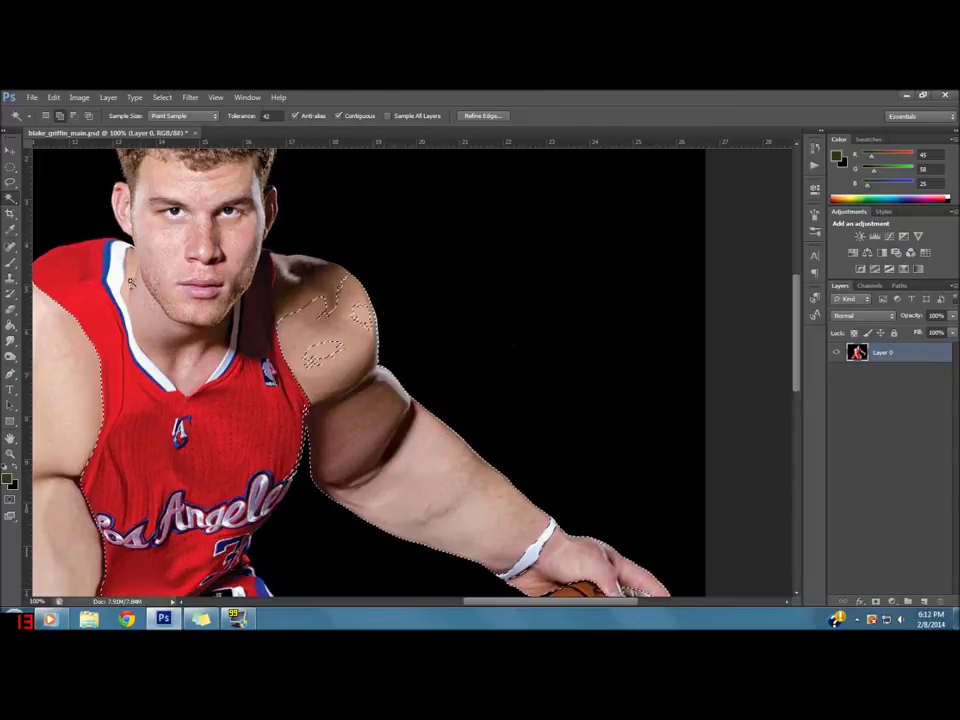
key(l)
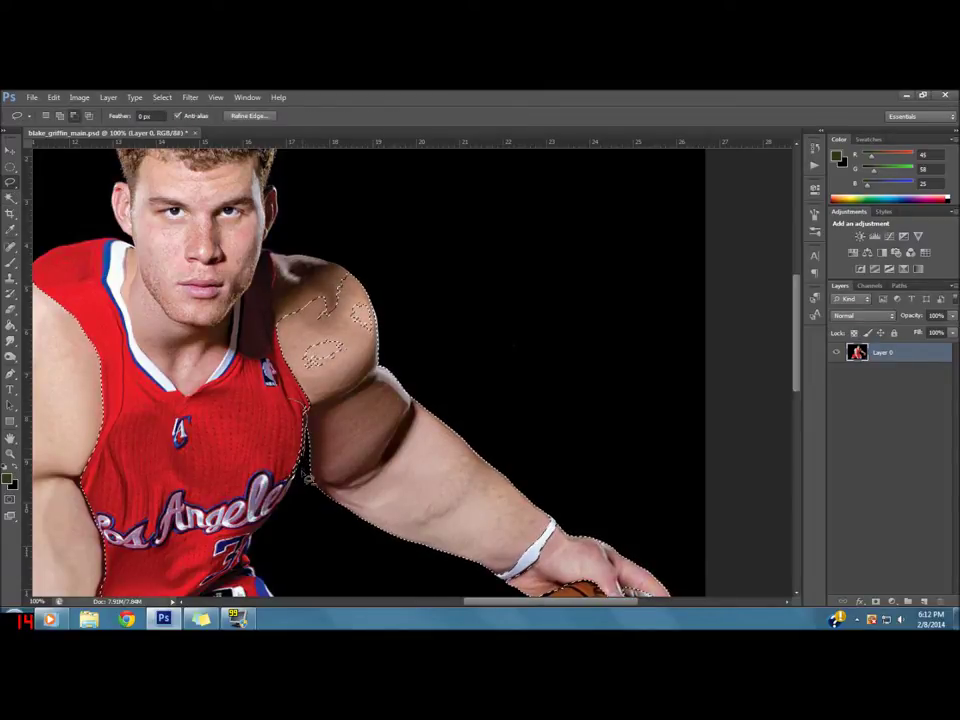
scroll(276, 322, up, 3)
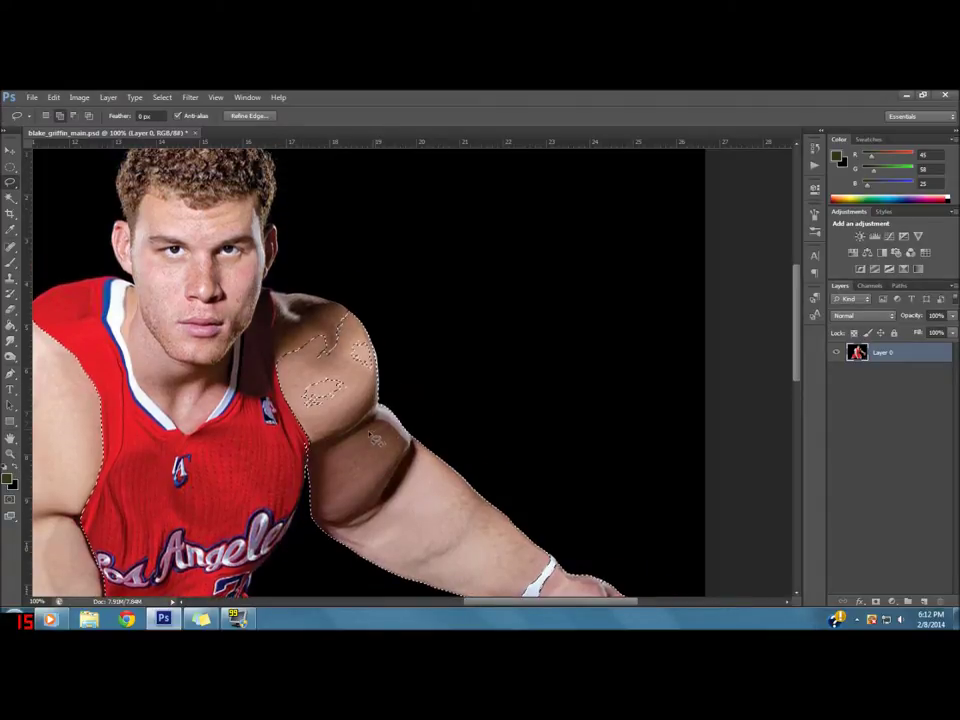
scroll(276, 322, up, 2)
Step: Add the dark neck, shoulder and trapezius patches, with Magic Wand tolerance lowered to 18
key(w)
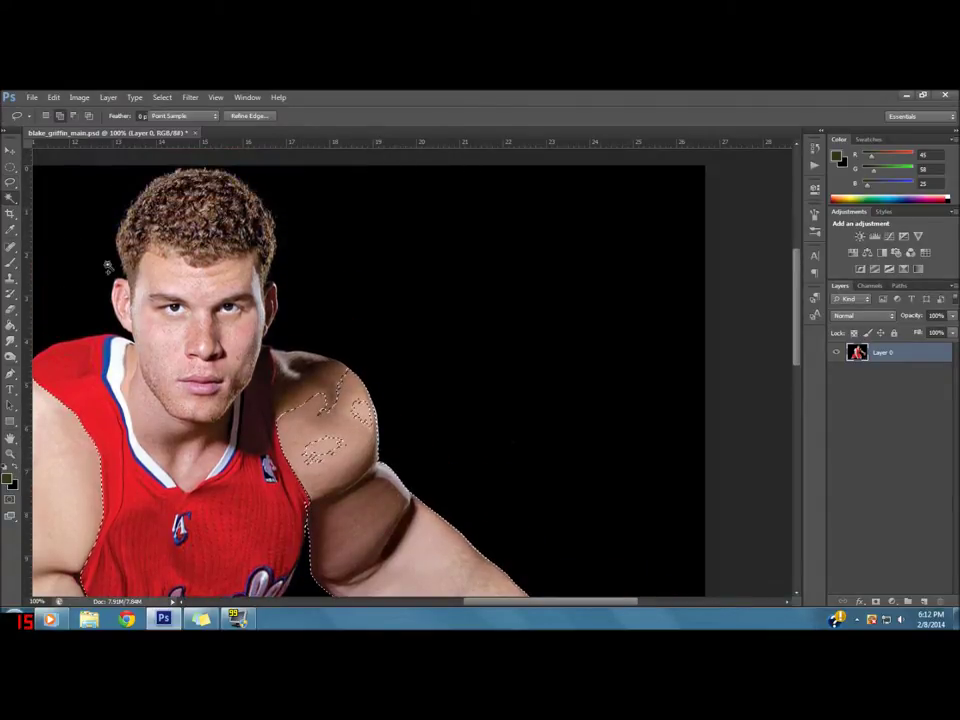
click(298, 398)
shift+click(320, 448)
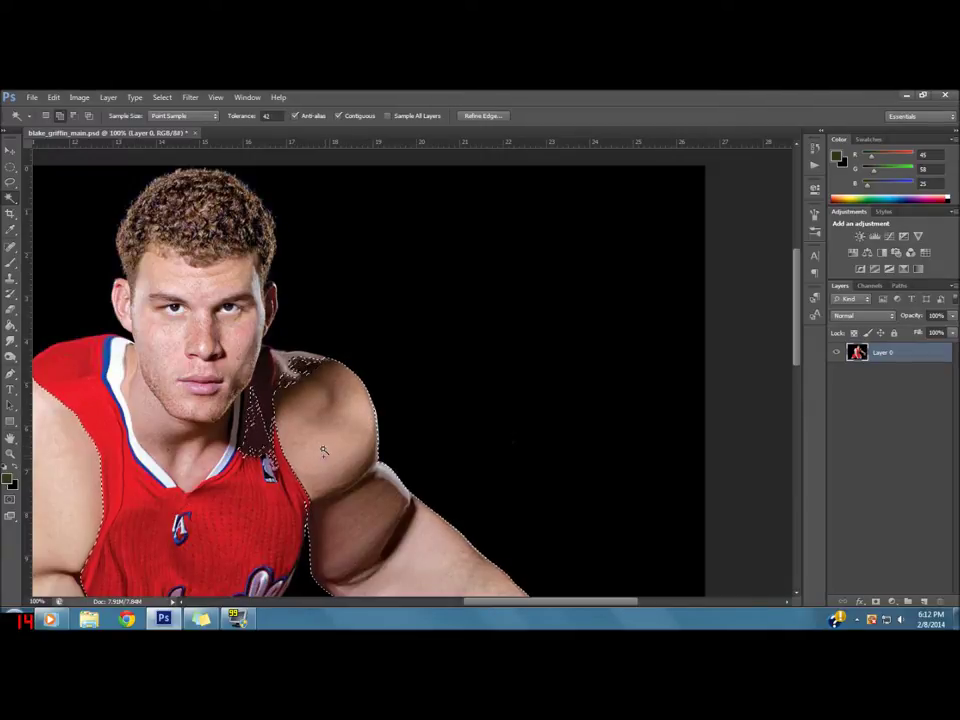
click(238, 117)
click(305, 385)
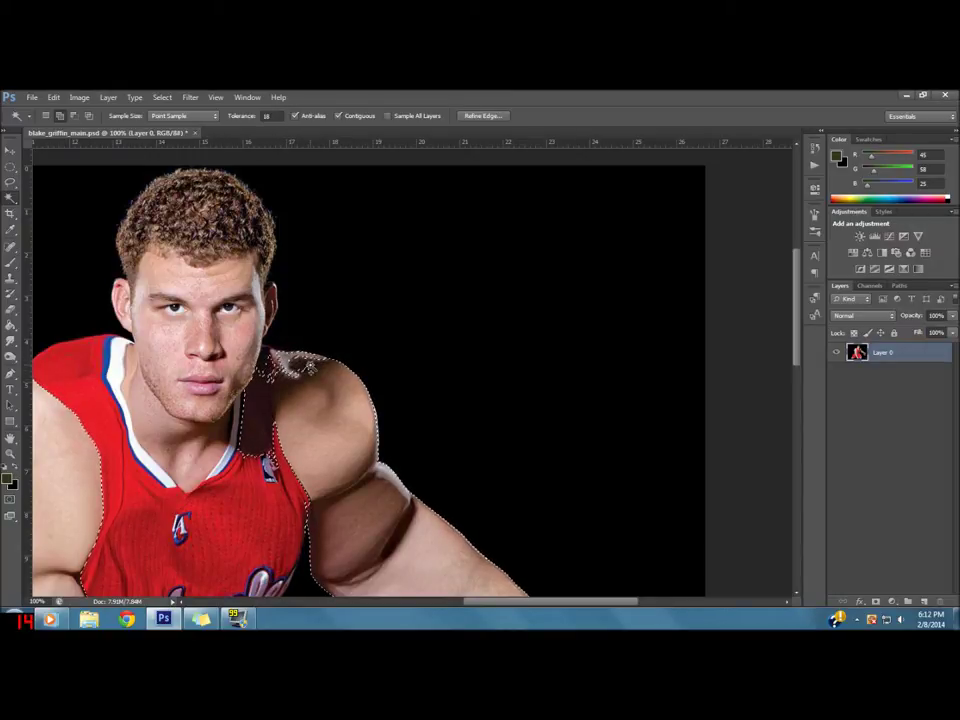
Step: Zoom to 200% on the shoulder and Lasso-subtract the jersey strap and NBA-logo edge
key(z)
click(305, 385)
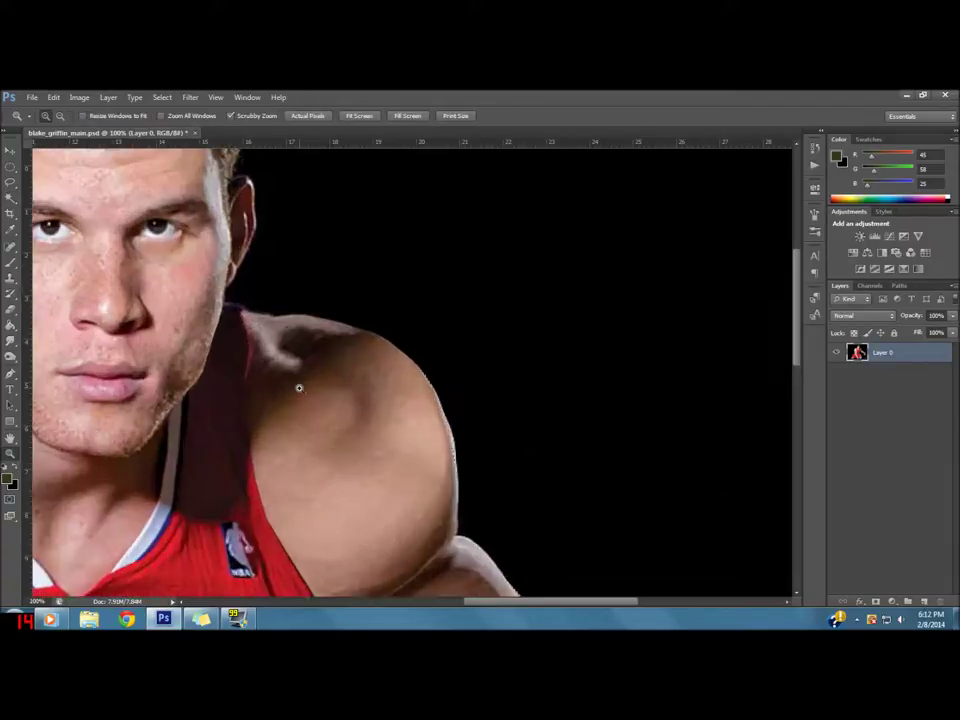
click(11, 184)
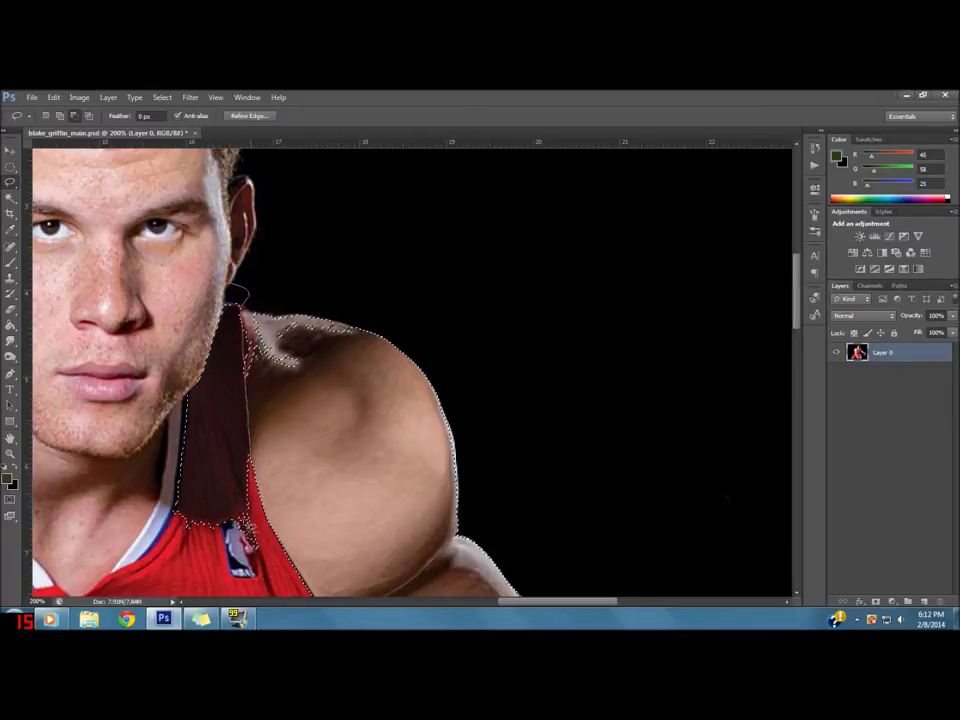
drag(163, 296, 237, 492)
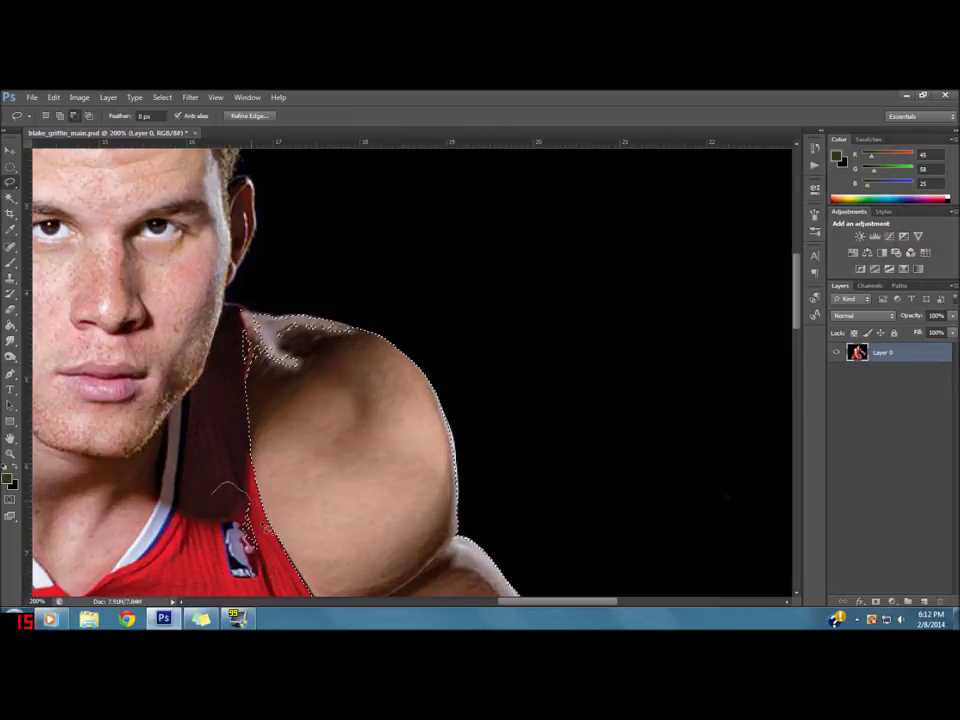
drag(213, 503, 222, 488)
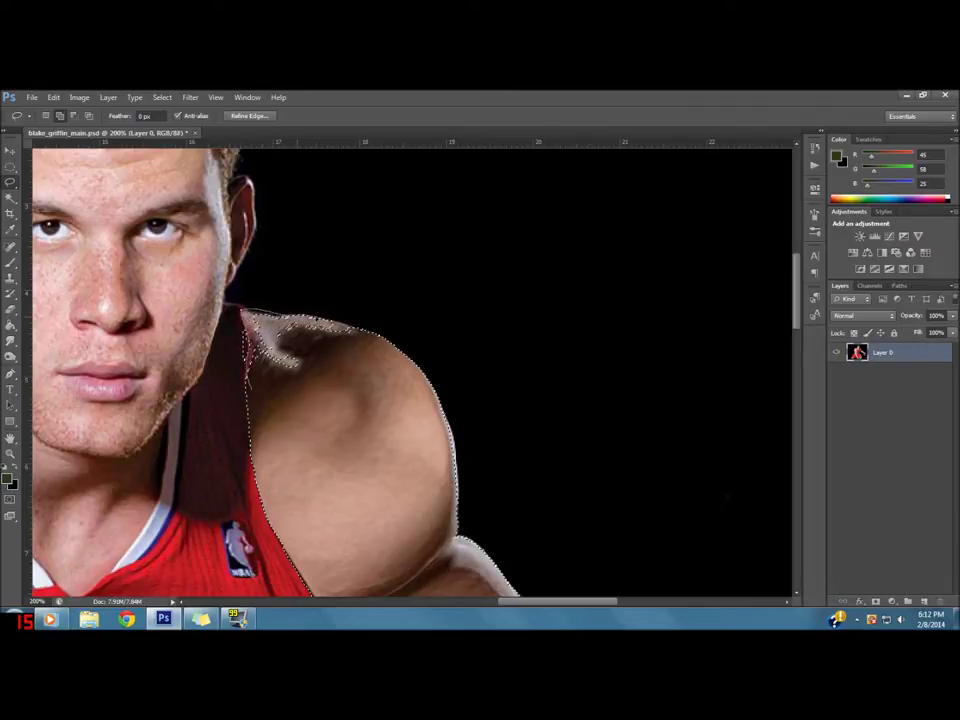
drag(345, 378, 343, 386)
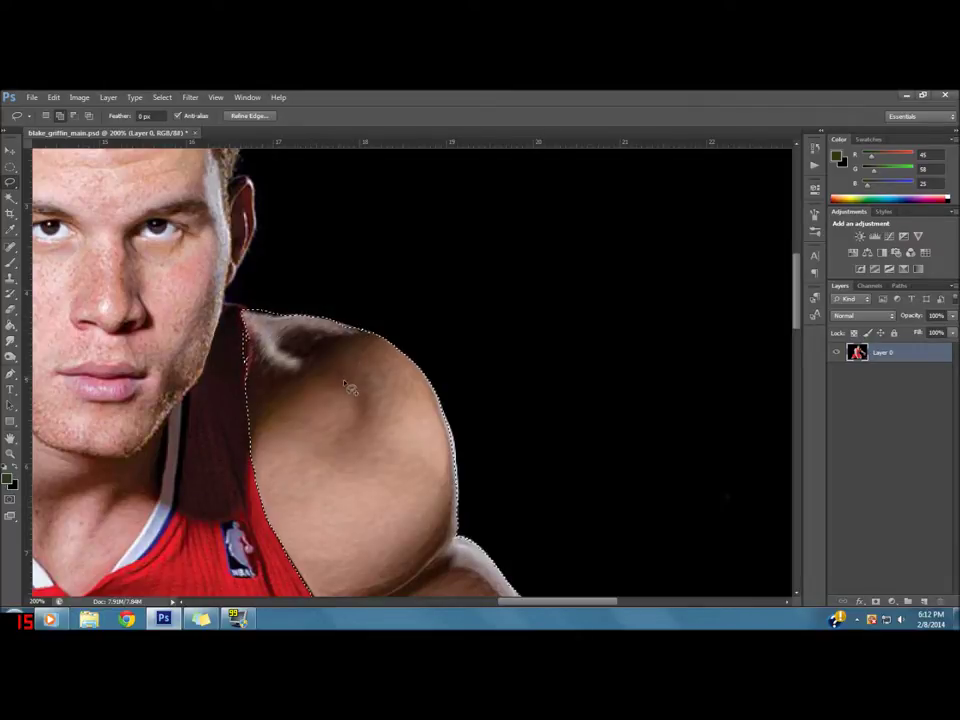
Step: Zoom the view back out to 100%
scroll(343, 395, down, 5)
key(z)
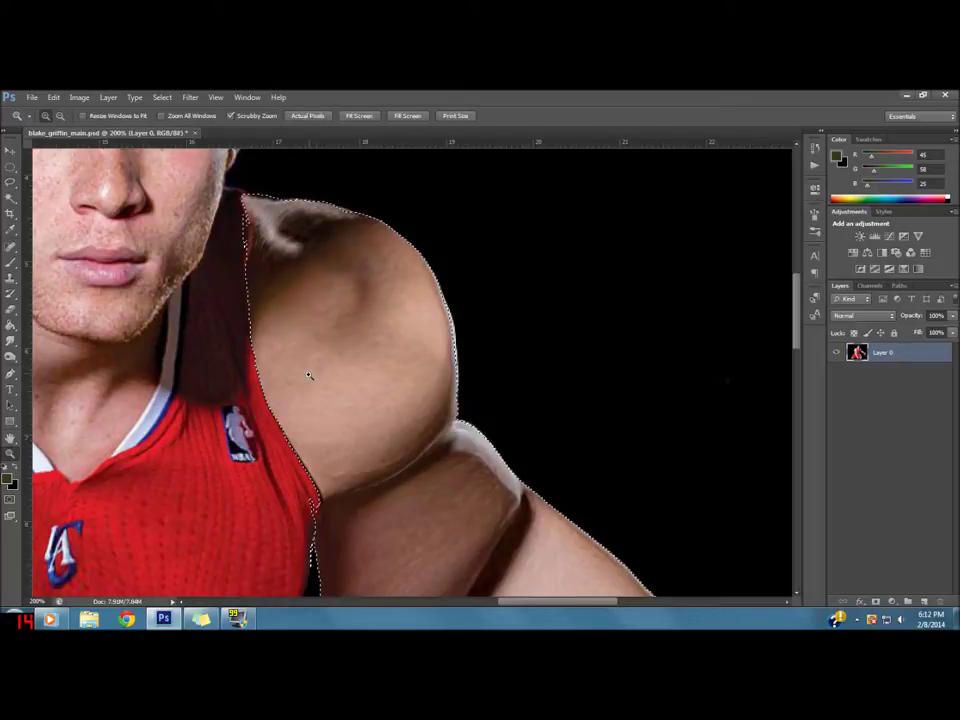
scroll(310, 380, down, 2)
scroll(309, 395, down, 2)
click(11, 182)
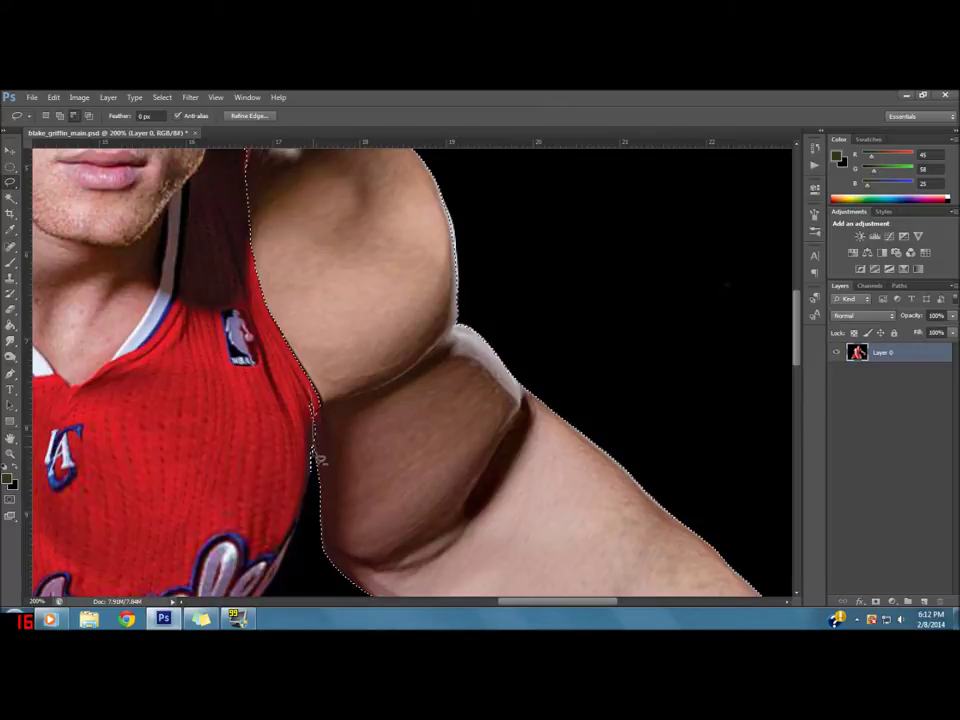
key(z)
alt+click(280, 401)
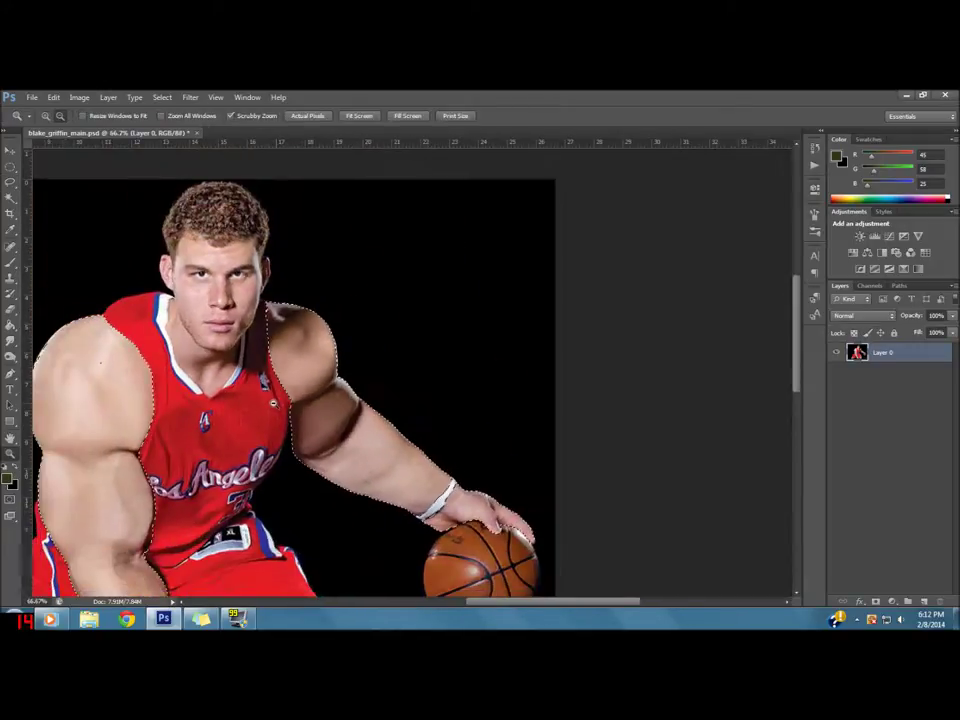
alt+click(281, 385)
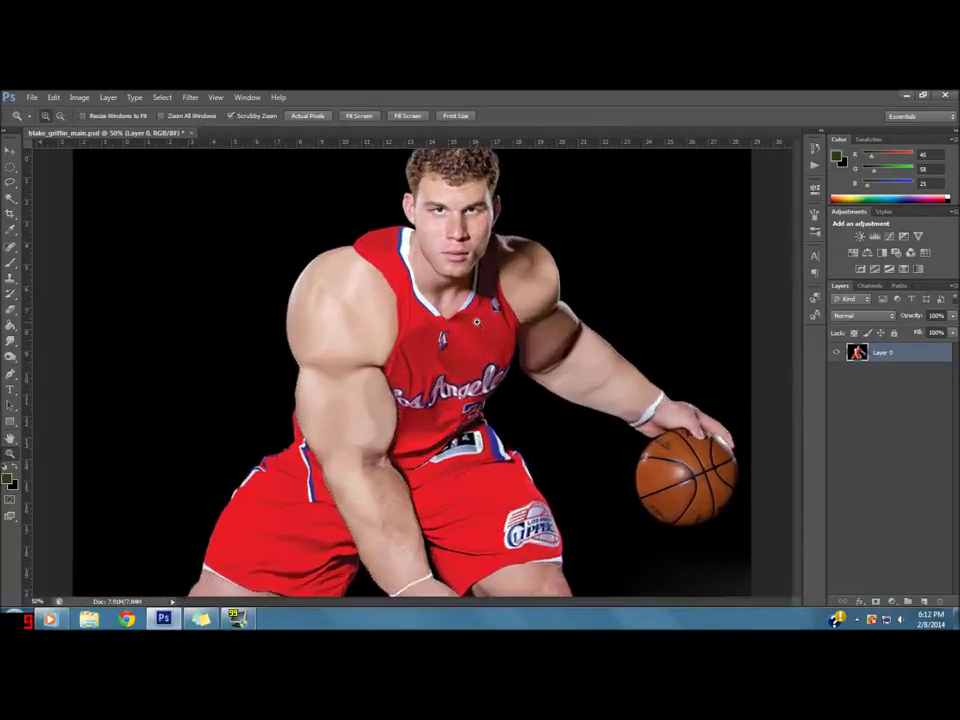
click(477, 321)
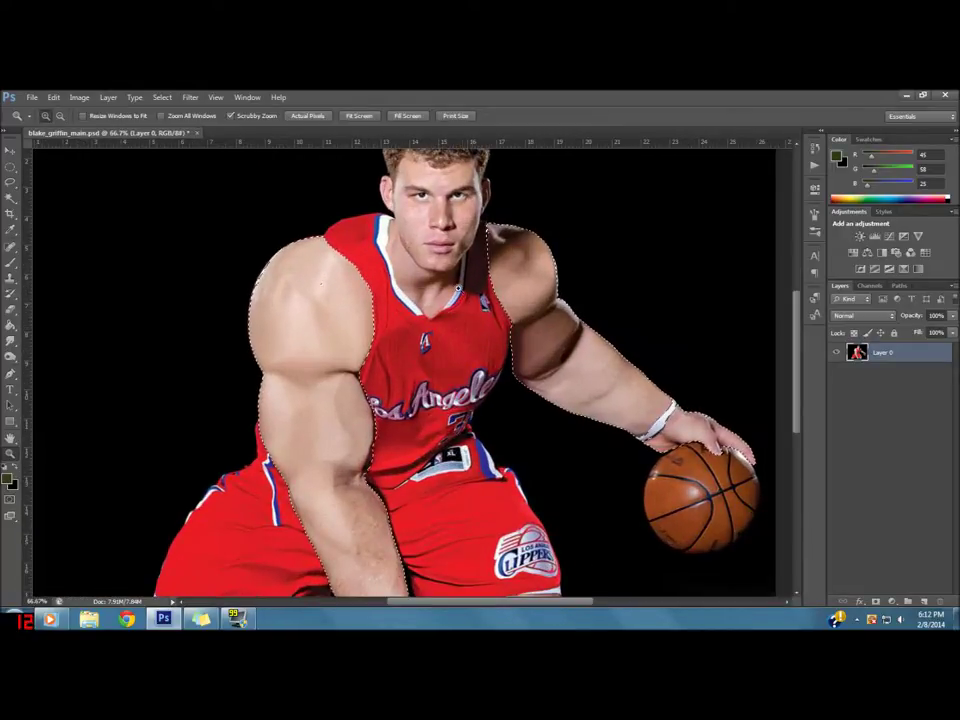
click(460, 295)
scroll(457, 290, up, 1)
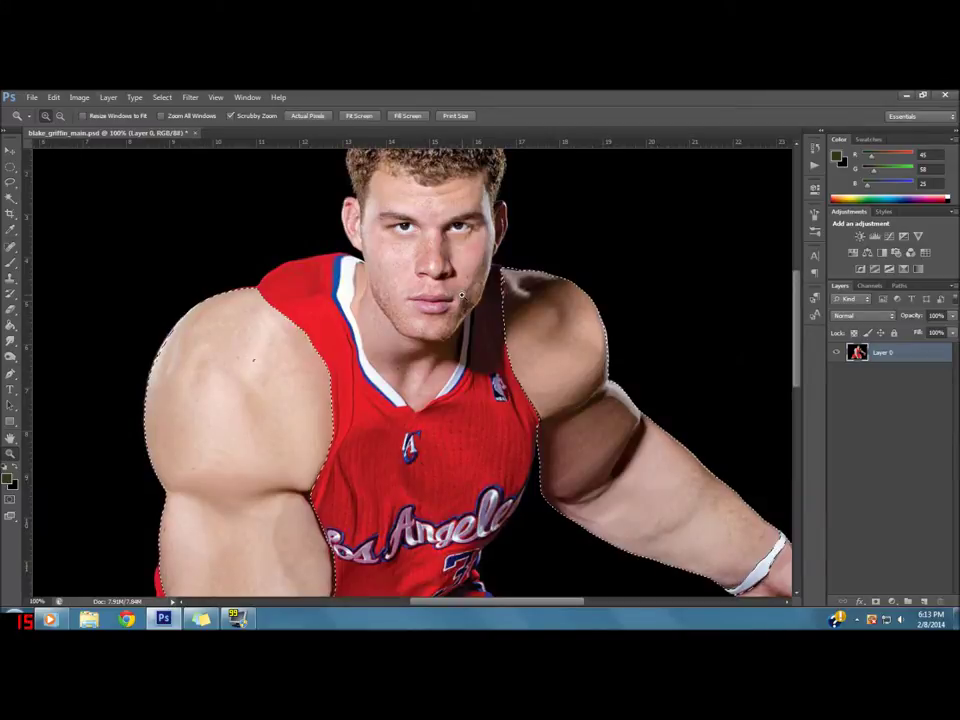
scroll(378, 251, up, 2)
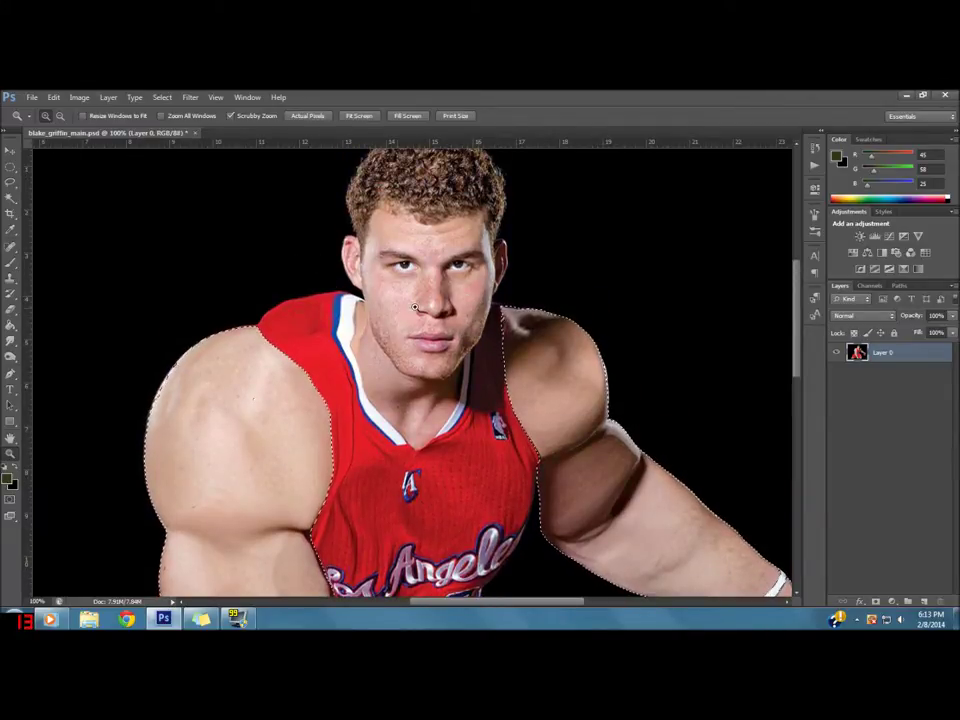
scroll(447, 312, up, 1)
click(13, 196)
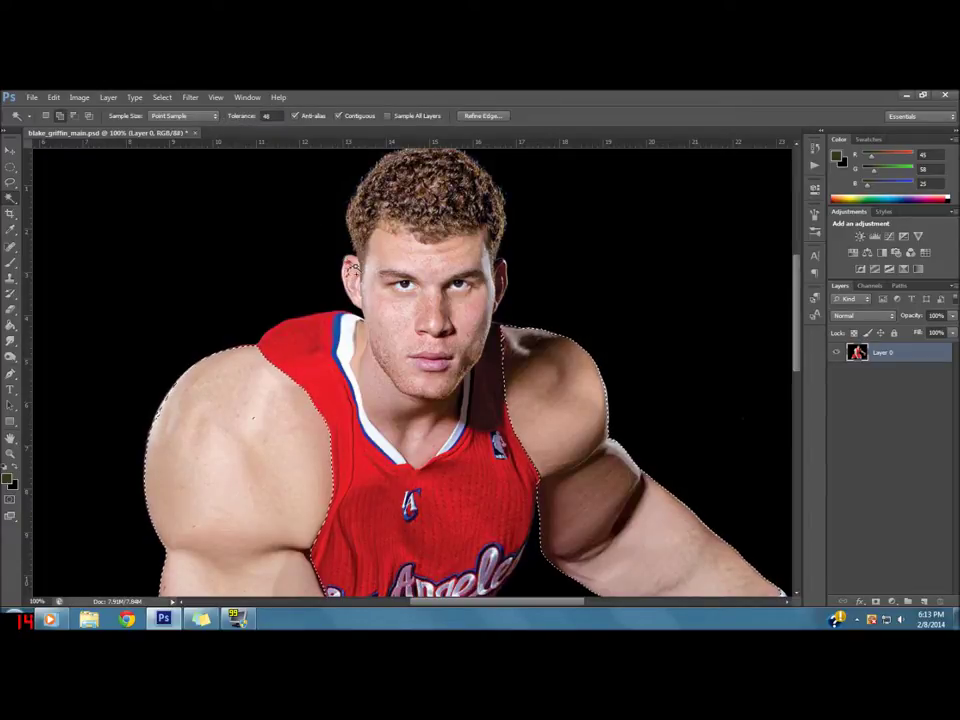
Step: Magic-wand the face, cheek and neck, undoing the spill onto the hair
click(395, 268)
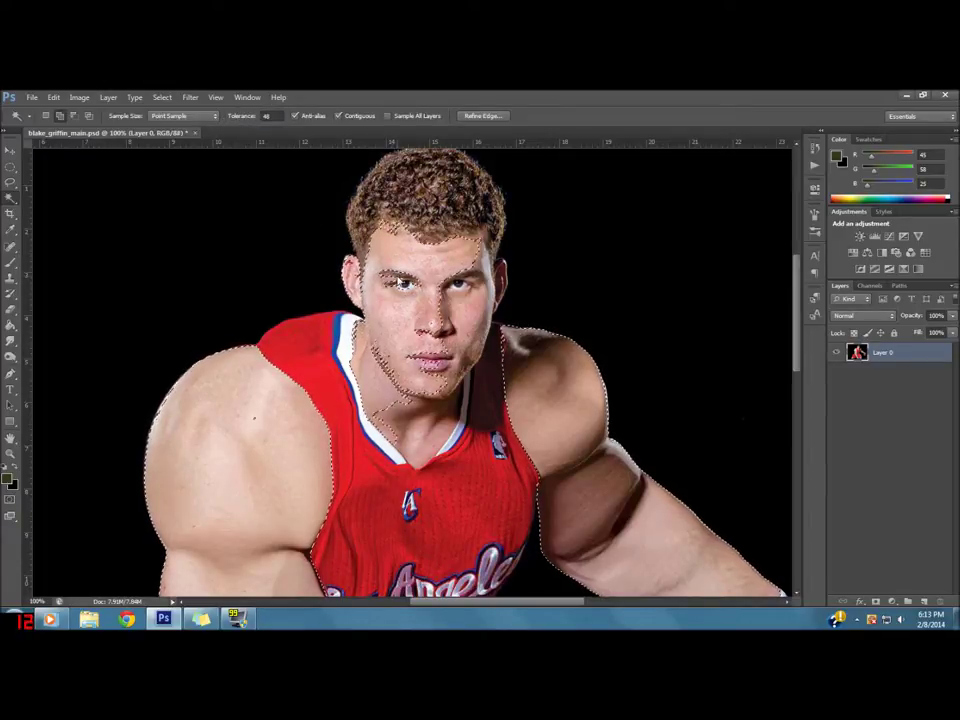
shift+click(474, 258)
shift+click(481, 264)
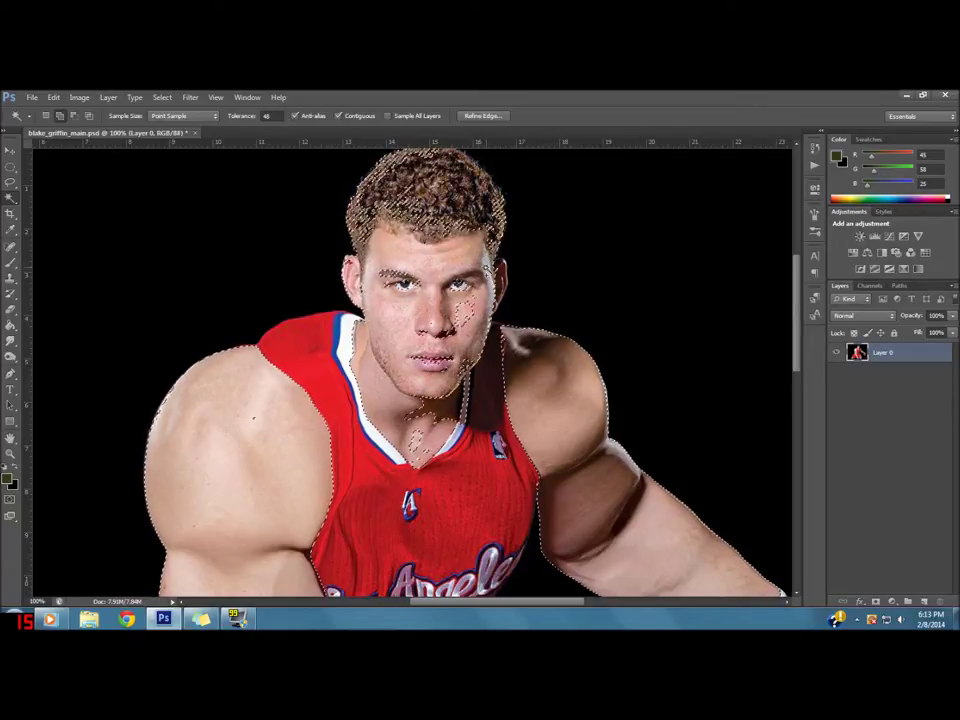
key(ctrl+z)
key(ctrl+alt+z)
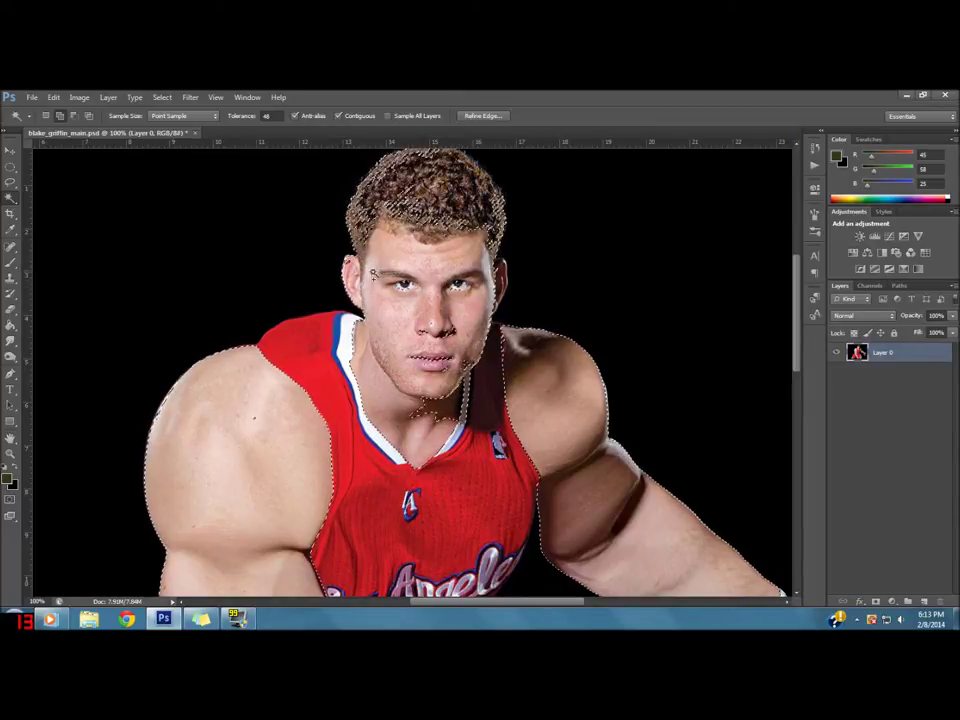
Step: Zoom to 200% on the face and add the chin and neck area
key(z)
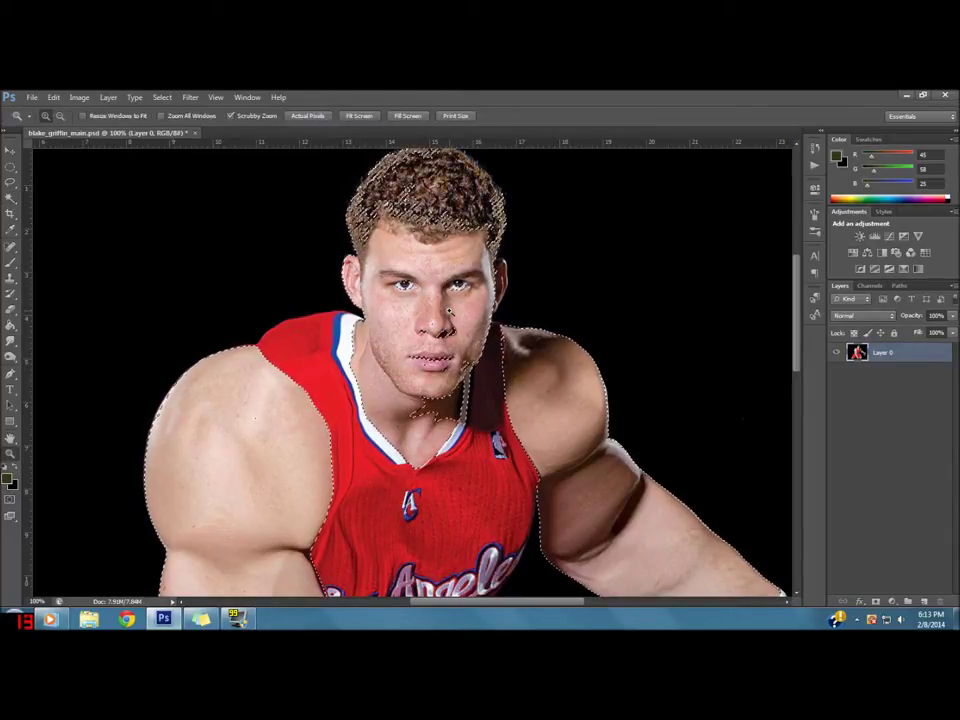
click(455, 318)
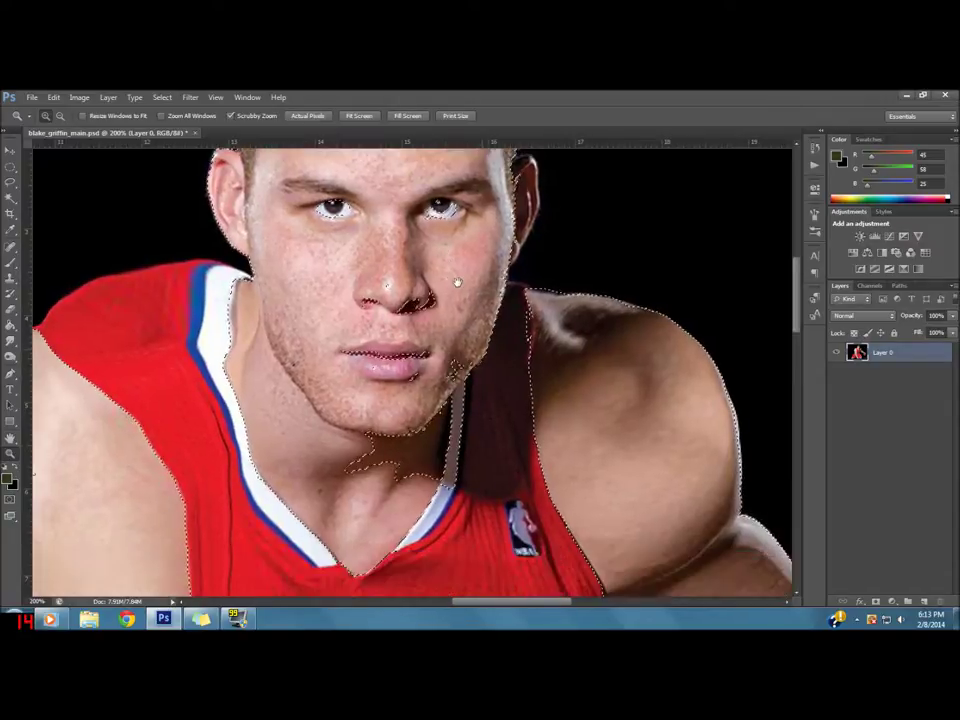
click(10, 197)
shift+click(396, 426)
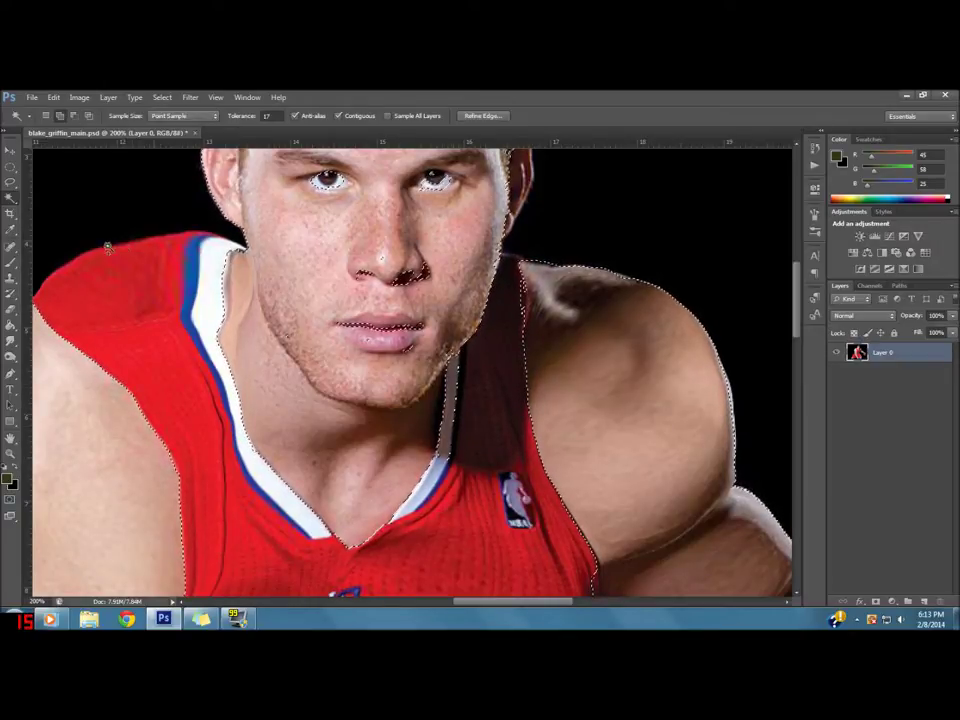
click(10, 182)
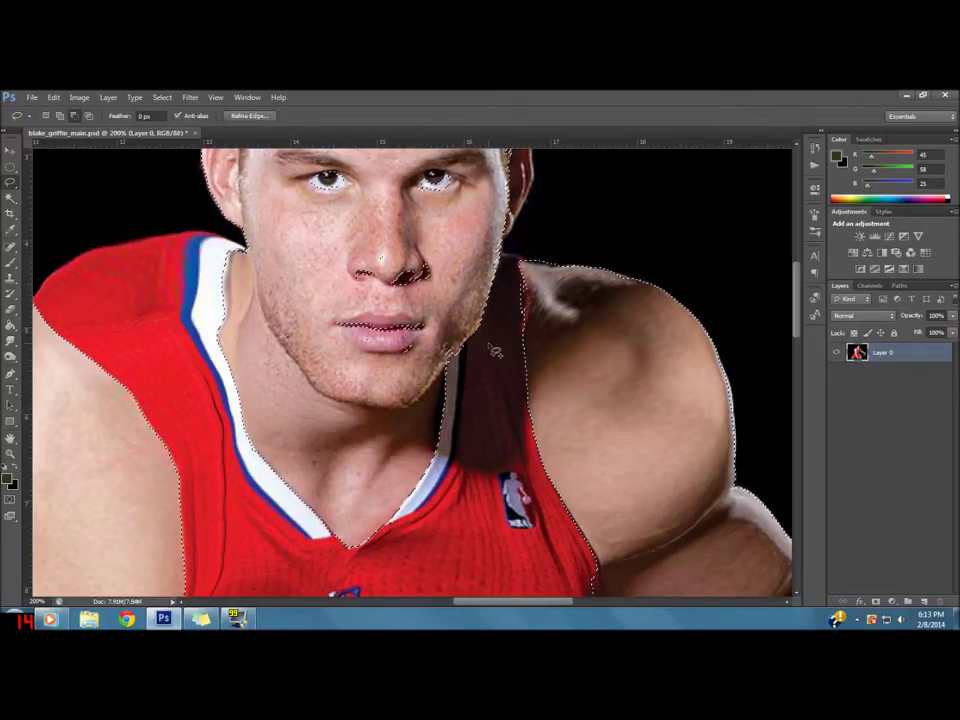
Step: Lasso-add the nose, lips and right jawline into the face selection
scroll(493, 350, up, 2)
scroll(488, 352, up, 1)
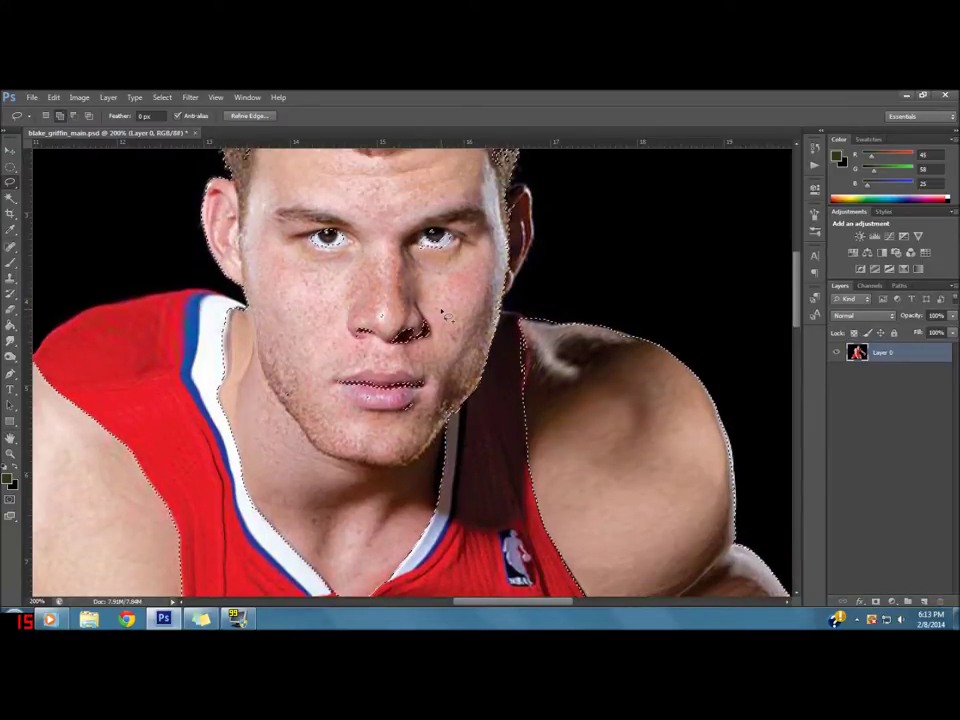
drag(442, 357, 327, 408)
drag(414, 406, 281, 374)
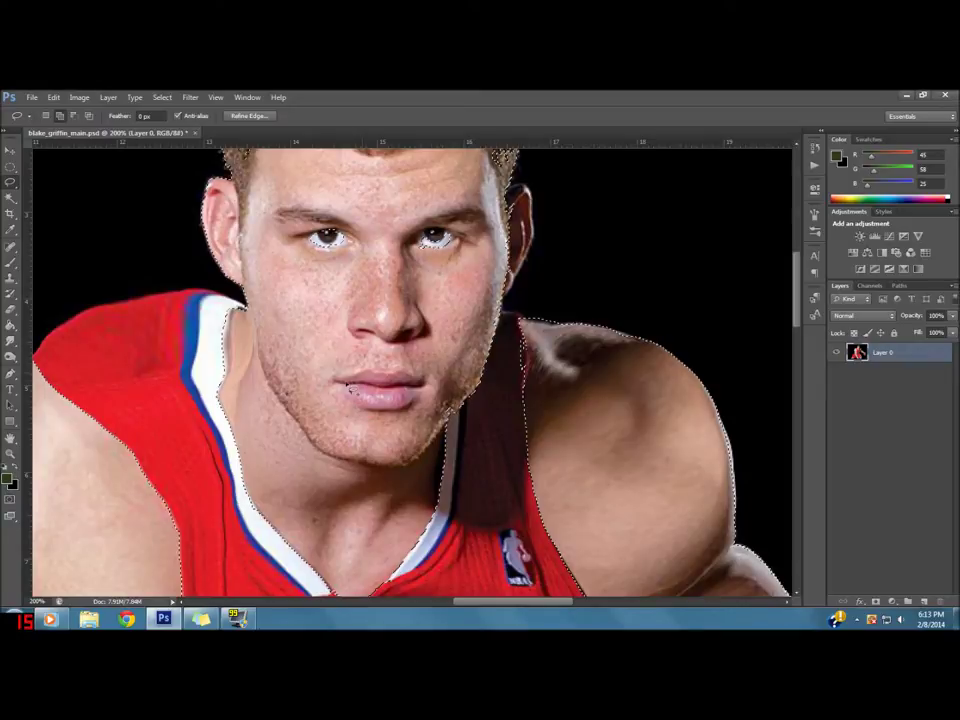
drag(400, 428, 453, 425)
scroll(442, 378, up, 3)
scroll(470, 368, up, 2)
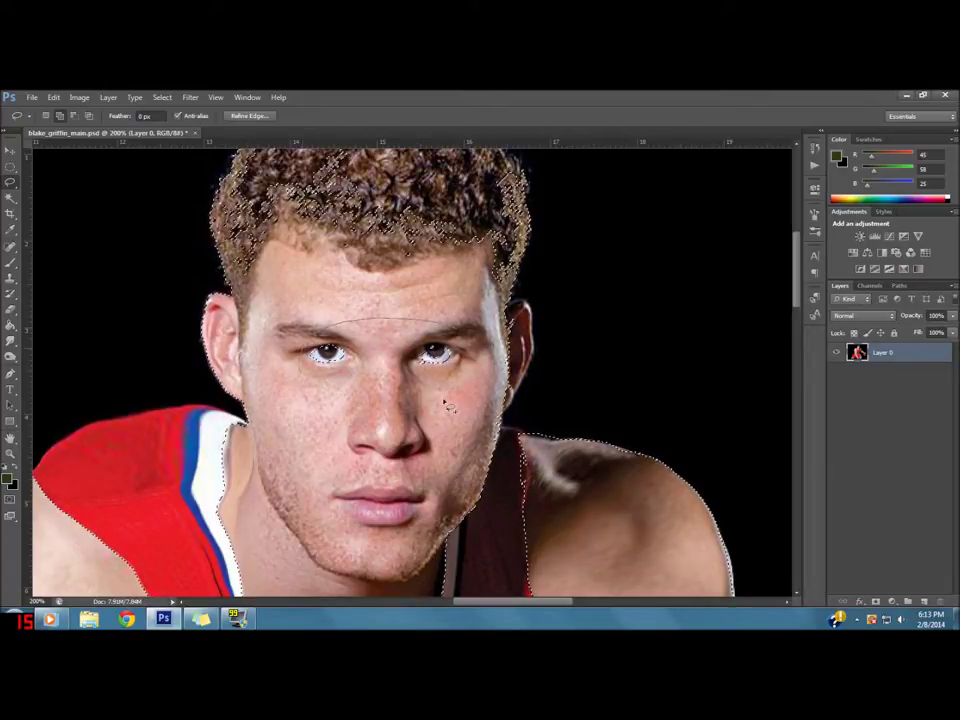
drag(475, 355, 470, 352)
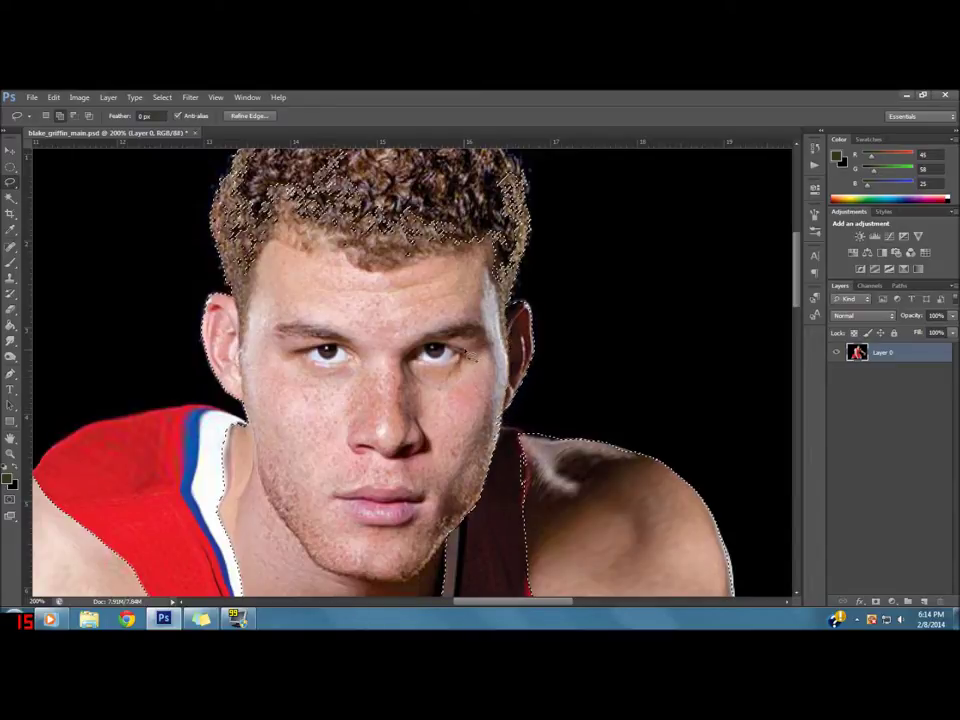
scroll(480, 360, up, 1)
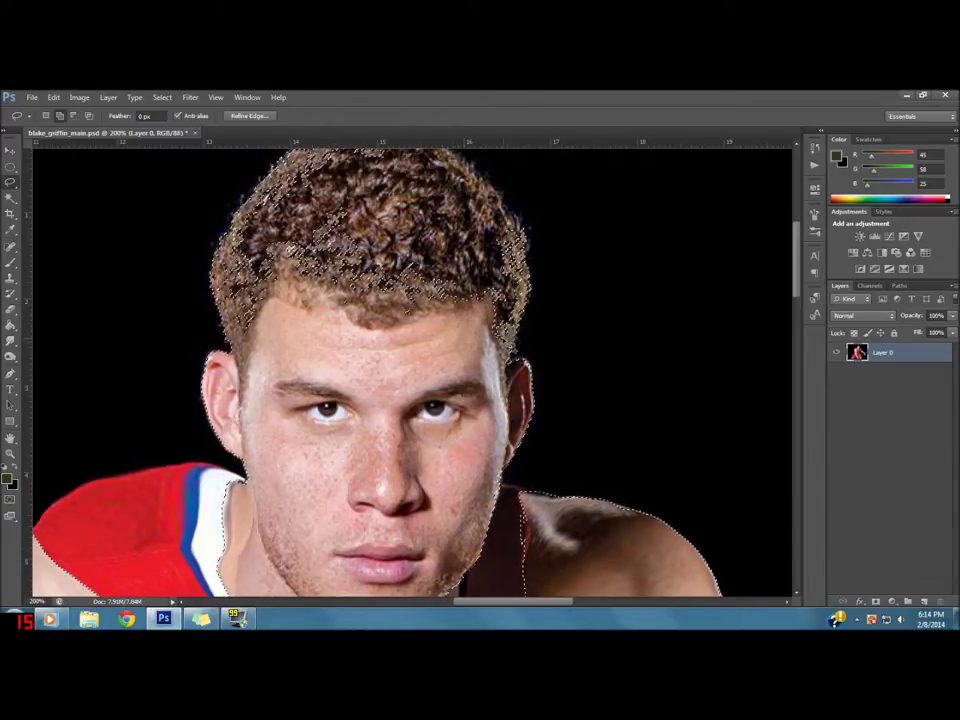
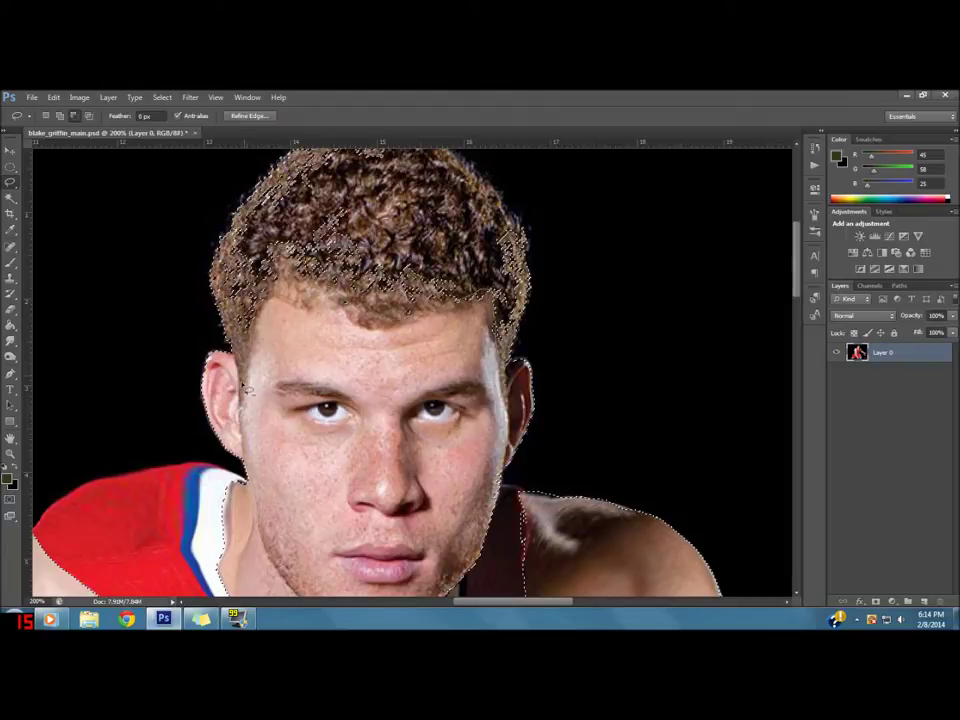
Step: Subtract the player's curly hair from the skin selection with an Alt-Lasso outline
drag(230, 345, 316, 103)
mouse_move(624, 215)
mouse_down()
mouse_move(624, 323)
mouse_move(586, 334)
mouse_up()
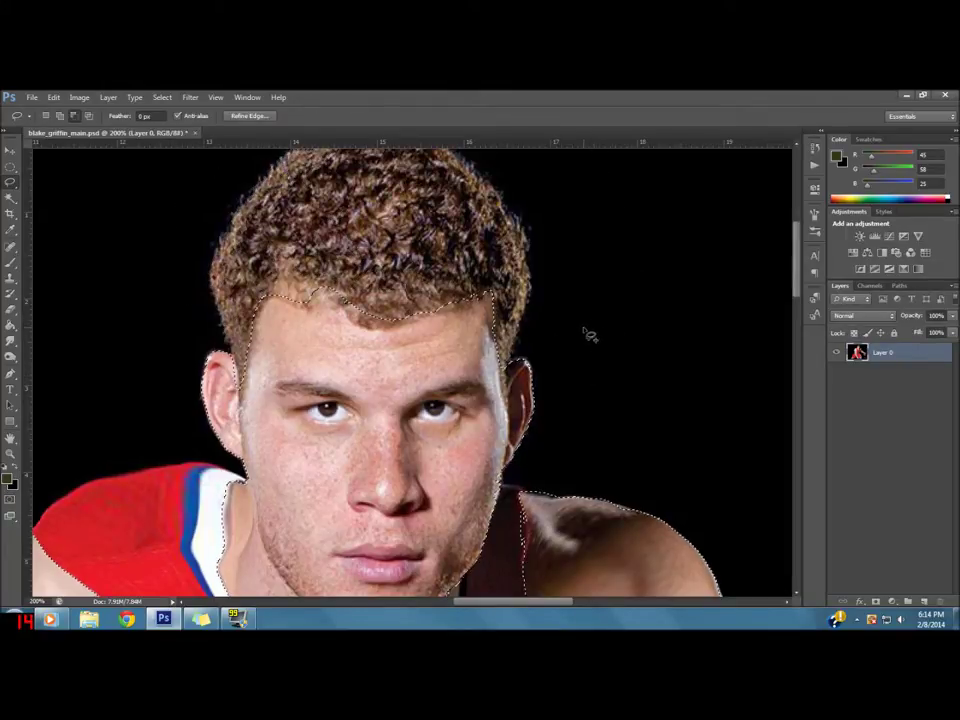
scroll(592, 378, up, 1)
Step: Zoom out to view the whole player, then zoom in on his knee
key(z)
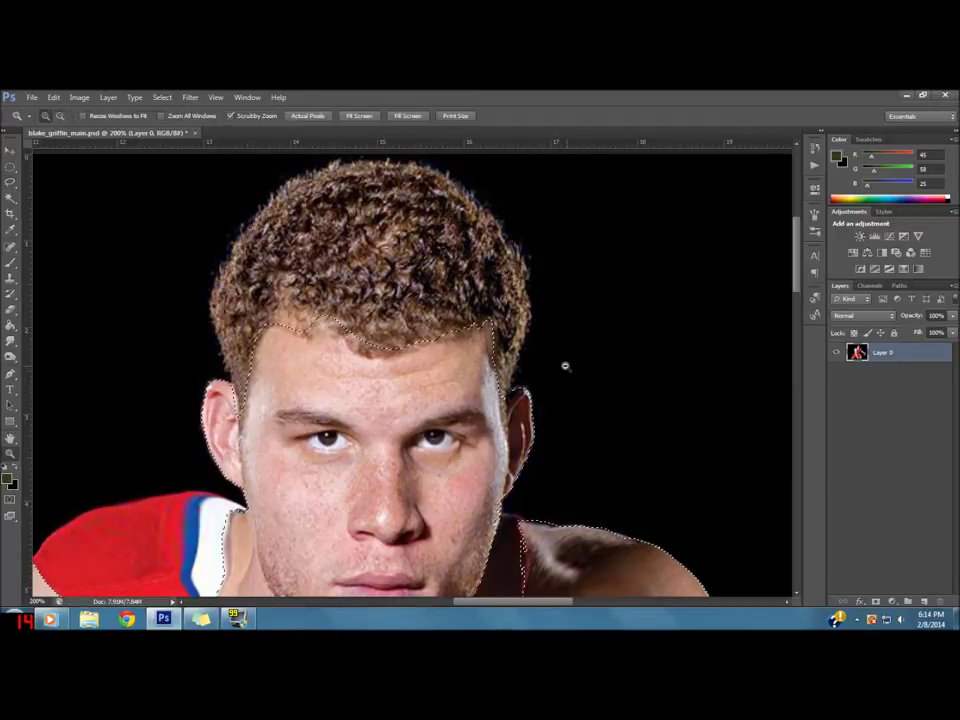
alt+click(563, 367)
alt+click(562, 368)
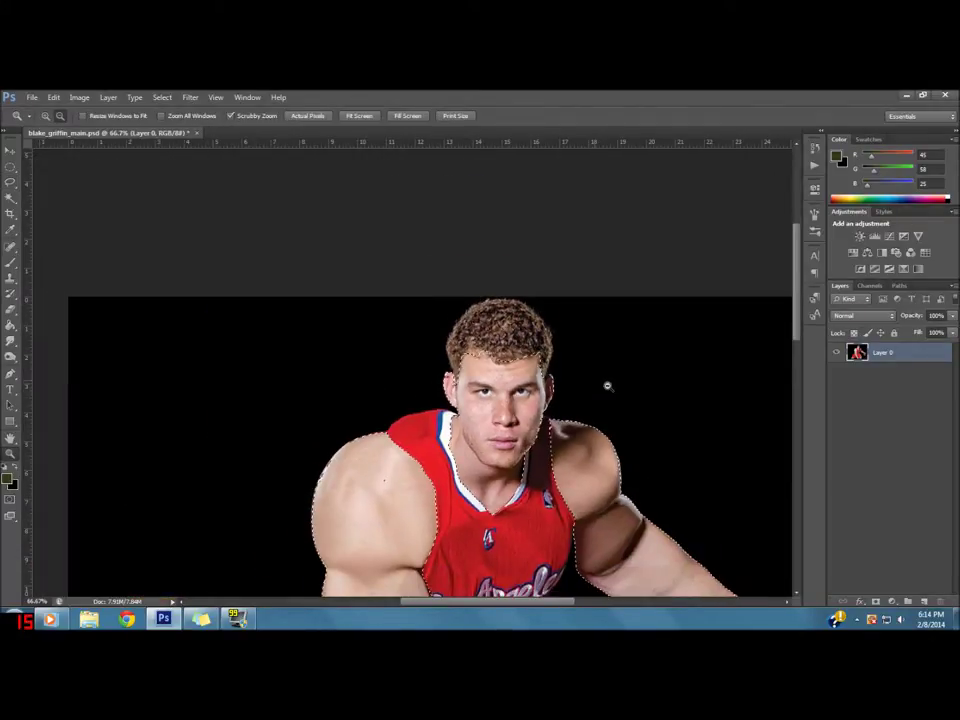
mouse_move(641, 414)
mouse_down()
mouse_move(601, 285)
mouse_move(599, 227)
mouse_up()
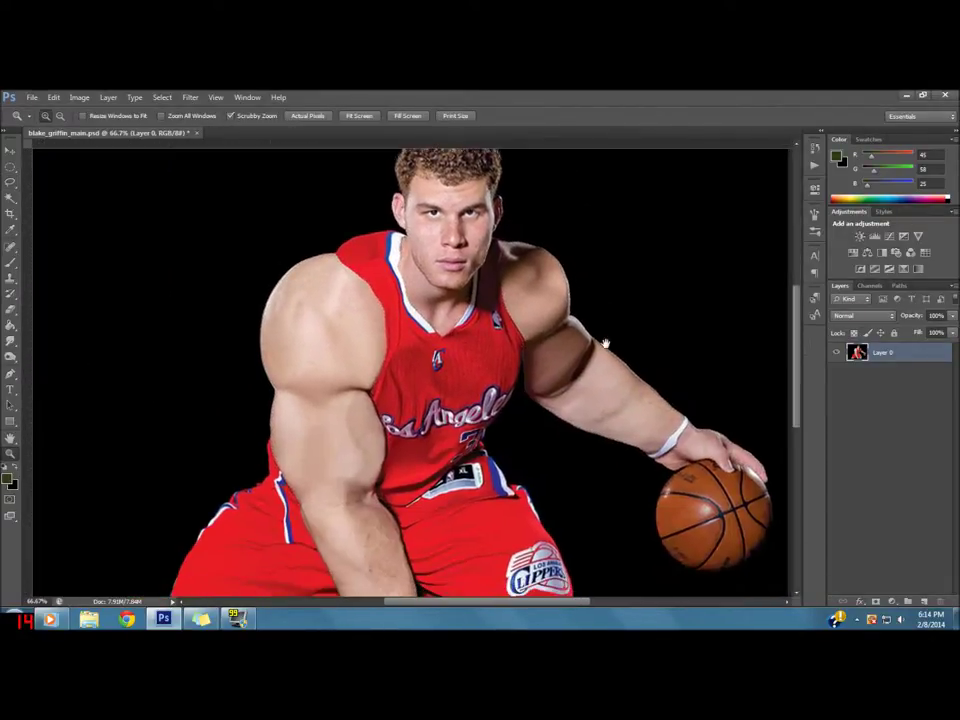
alt+click(587, 391)
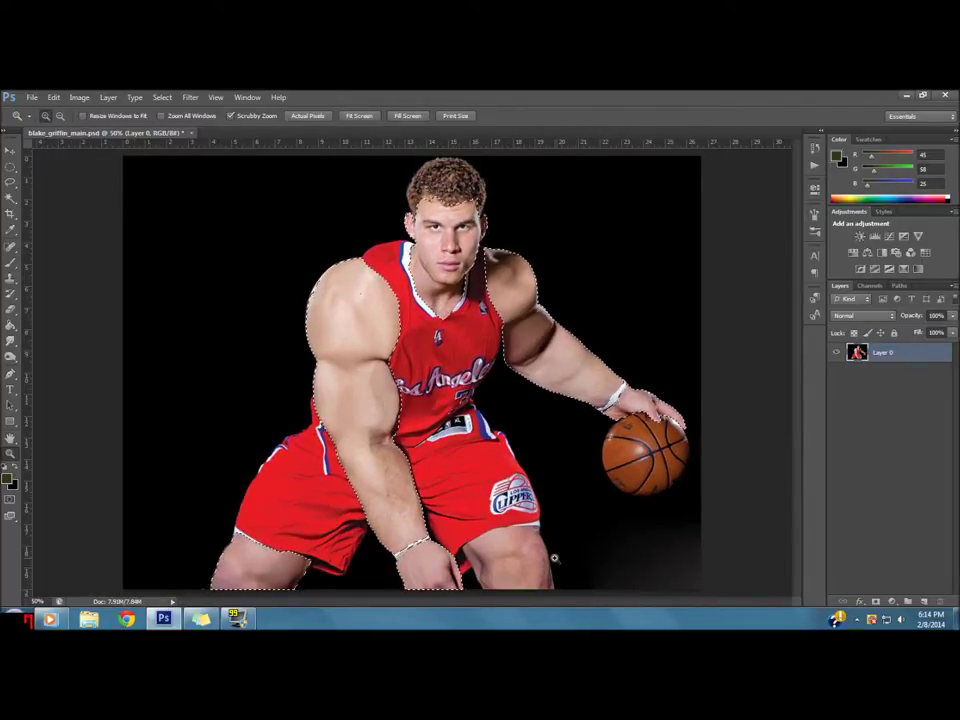
drag(556, 563, 540, 537)
scroll(540, 537, down, 3)
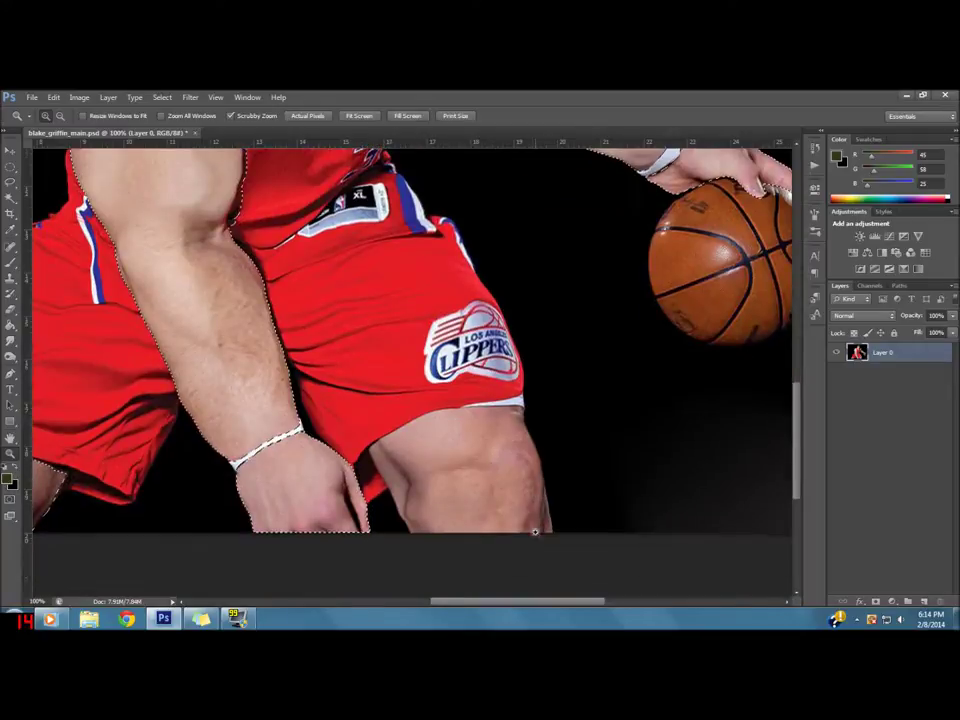
Step: Add the bare knee to the selection using the Magic Wand at tolerance 34
click(9, 199)
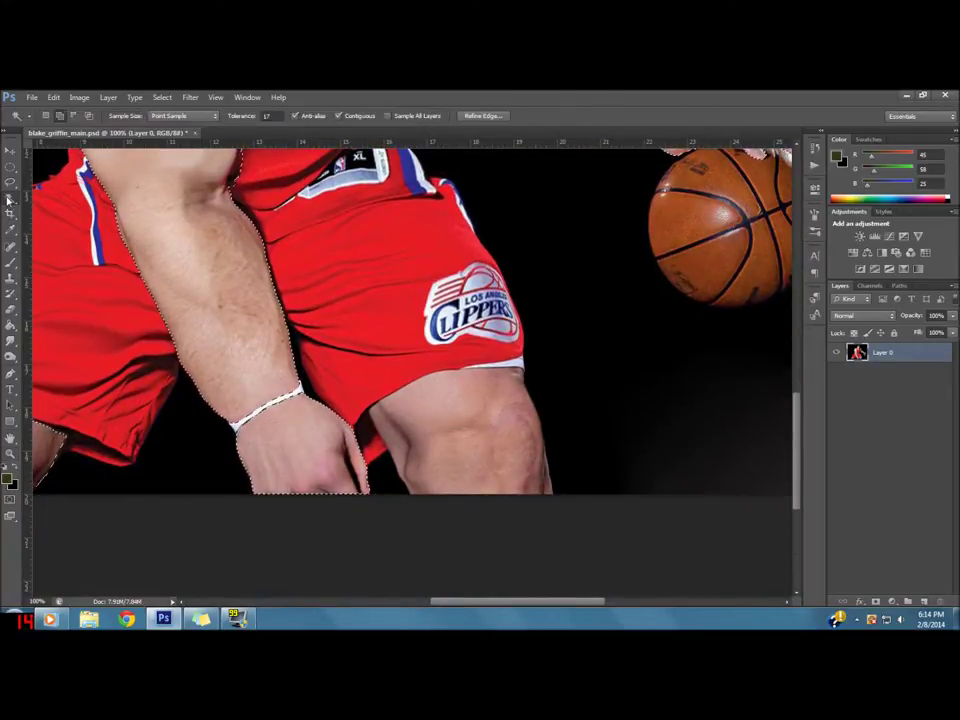
click(453, 428)
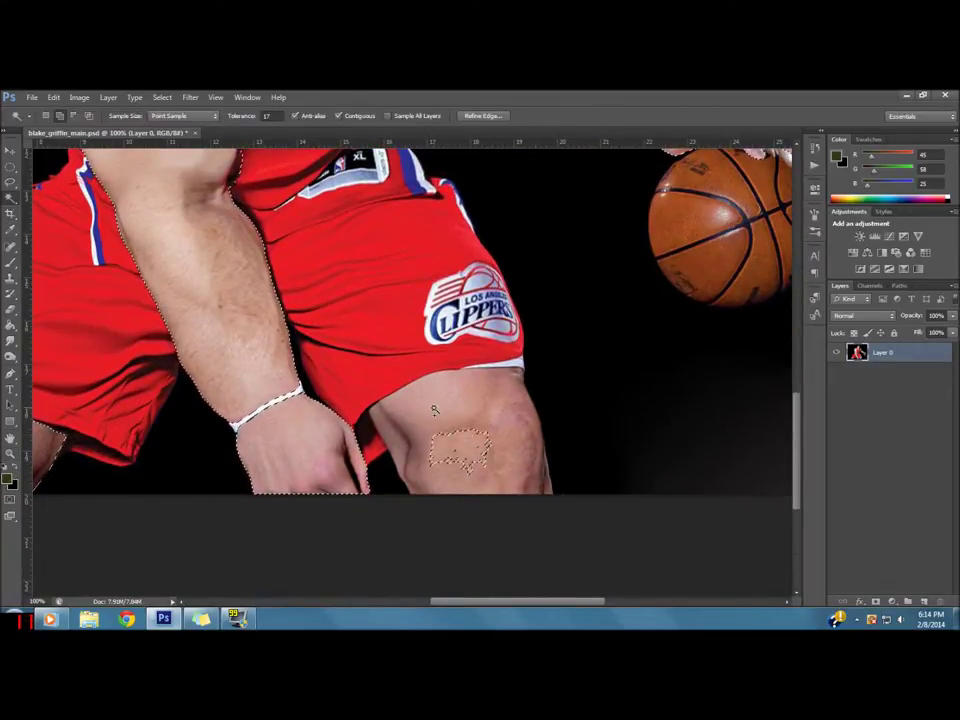
shift+click(436, 408)
drag(243, 121, 260, 121)
shift+click(393, 447)
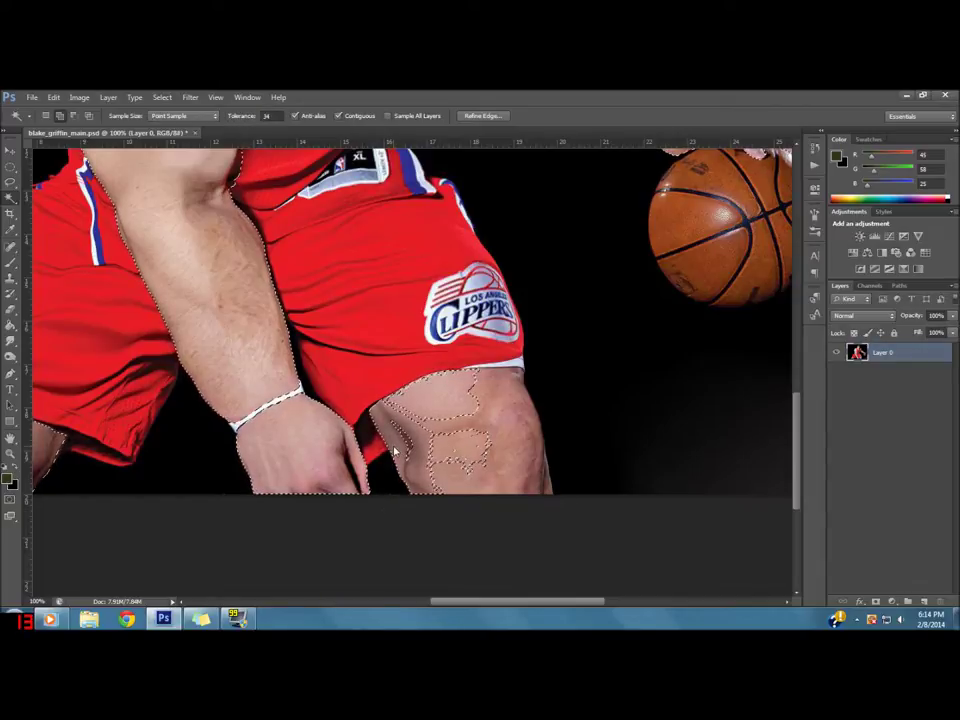
shift+click(443, 424)
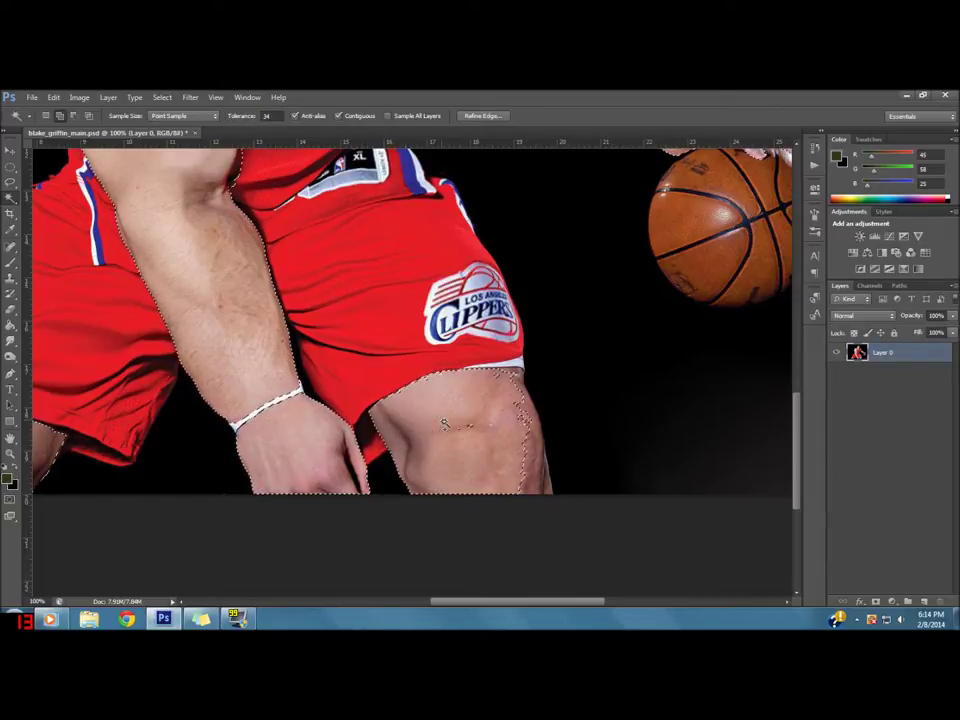
shift+click(516, 377)
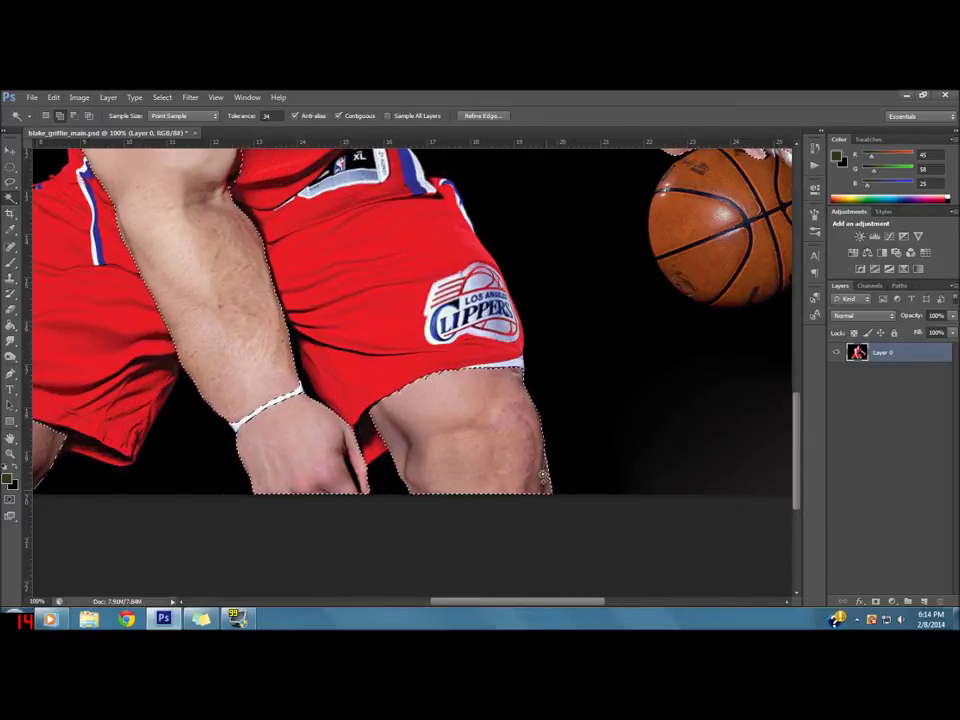
Step: Zoom out to 33.3% to see the whole player
key(z)
alt+click(493, 438)
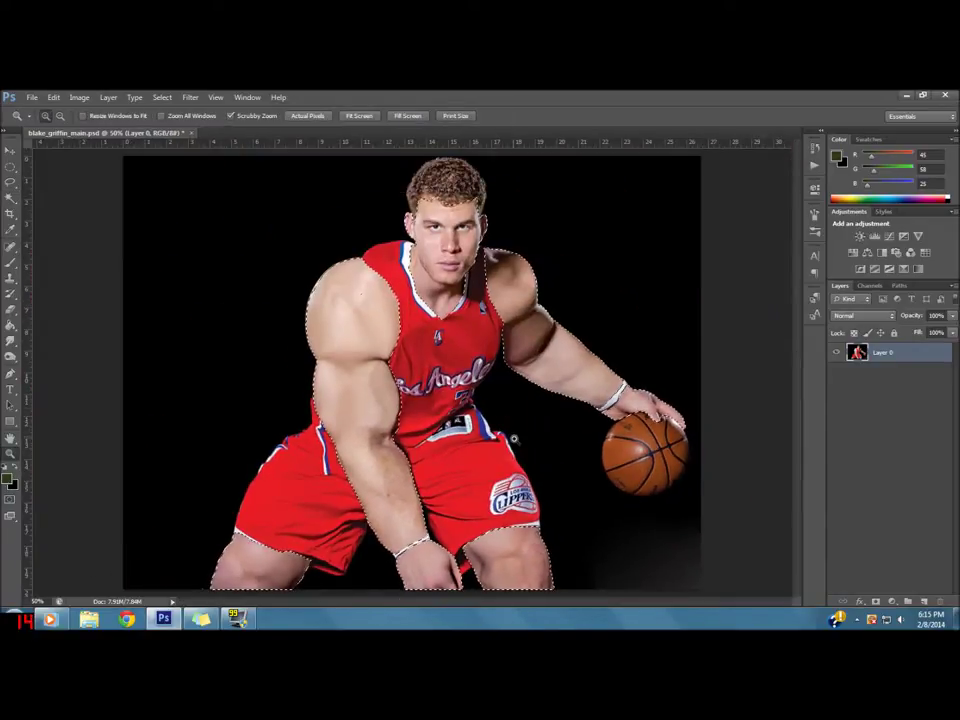
alt+click(513, 438)
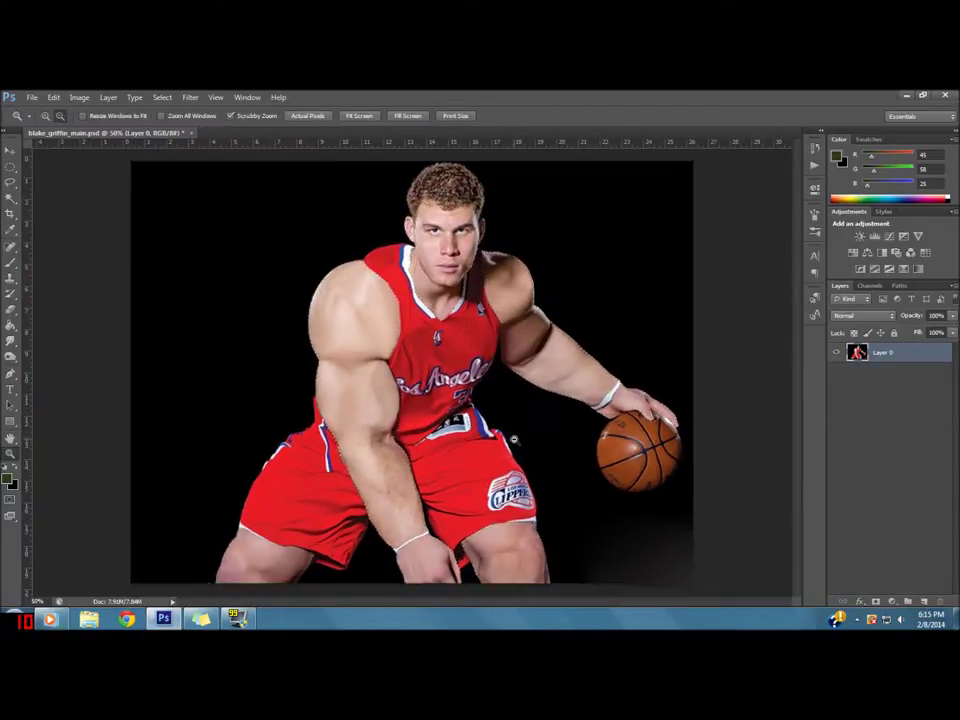
Step: Add Layer 1 above the photo and set the foreground colour to bright green #26c710
click(923, 601)
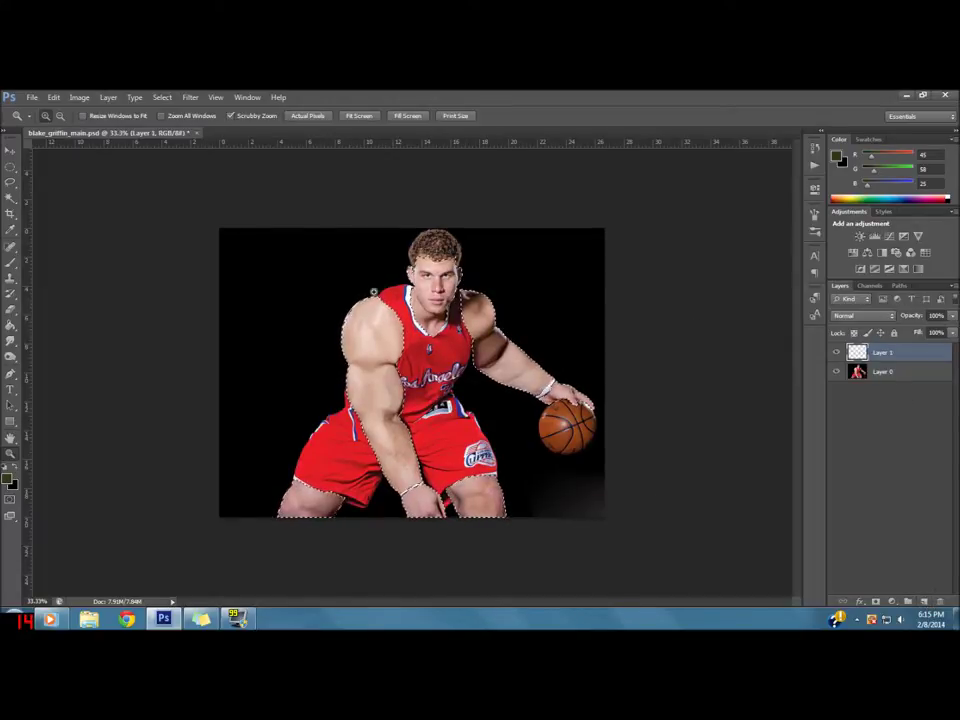
click(10, 326)
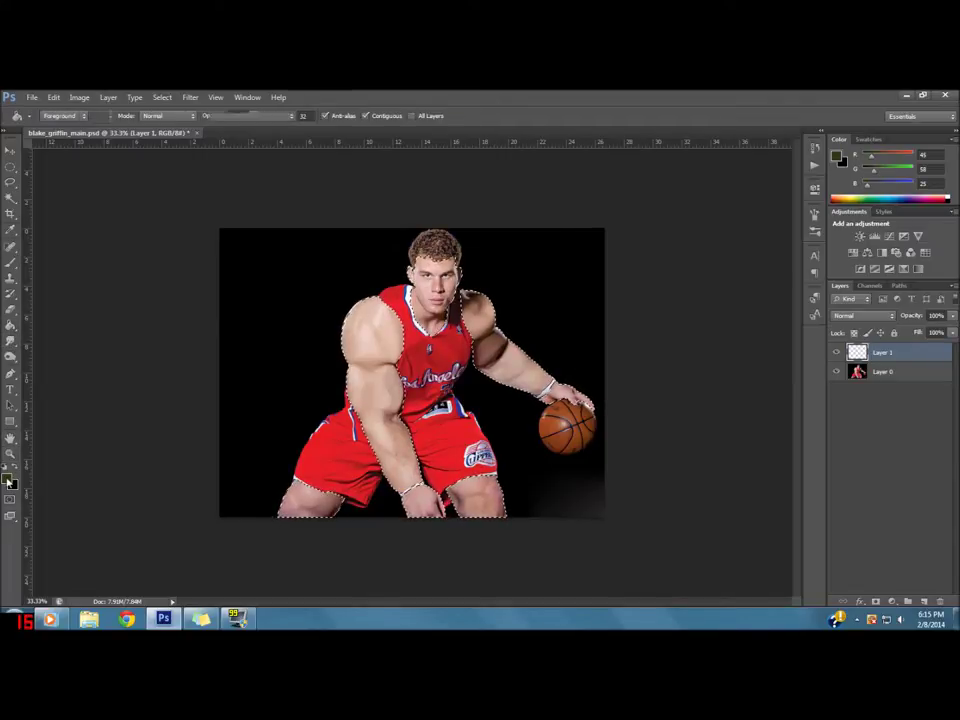
click(7, 478)
mouse_move(295, 261)
mouse_down()
mouse_move(324, 212)
mouse_move(296, 193)
mouse_move(311, 178)
mouse_move(339, 204)
mouse_move(345, 191)
mouse_up()
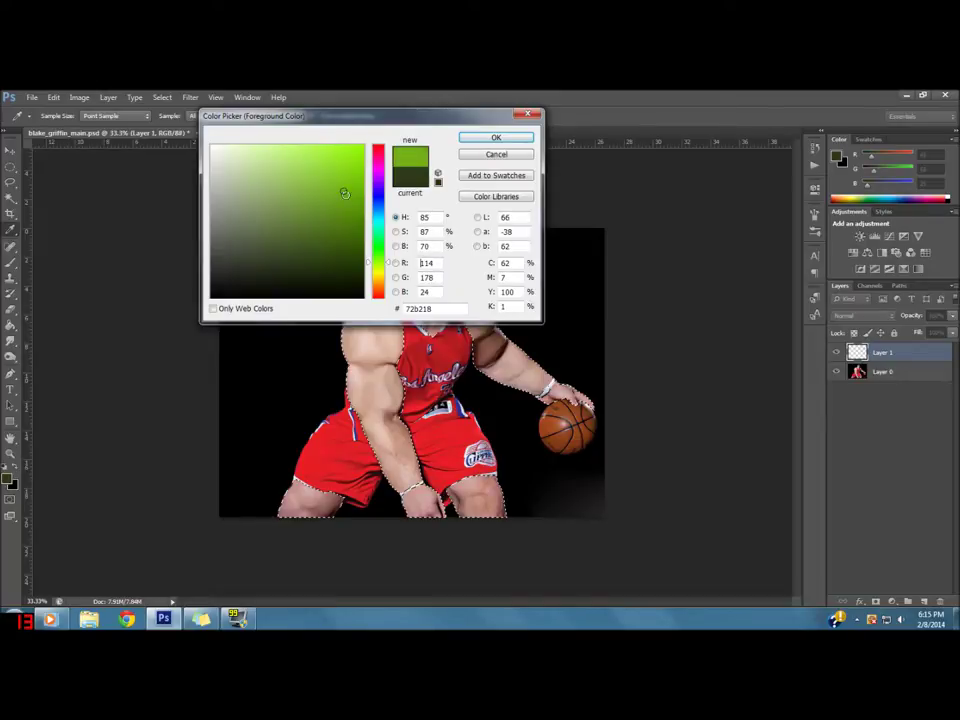
click(388, 254)
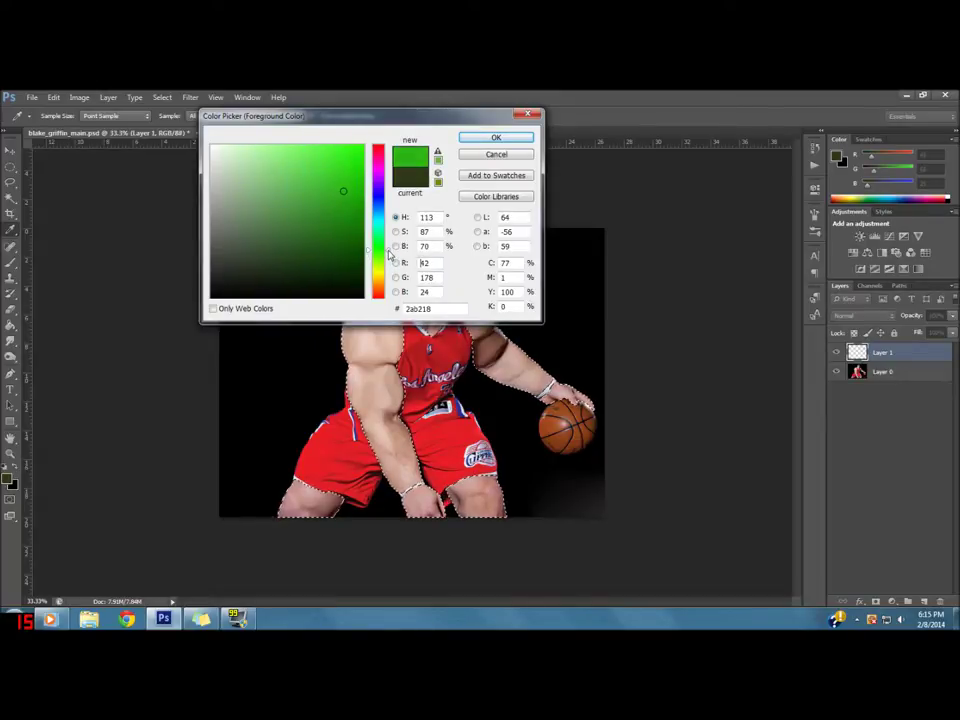
drag(344, 187, 347, 168)
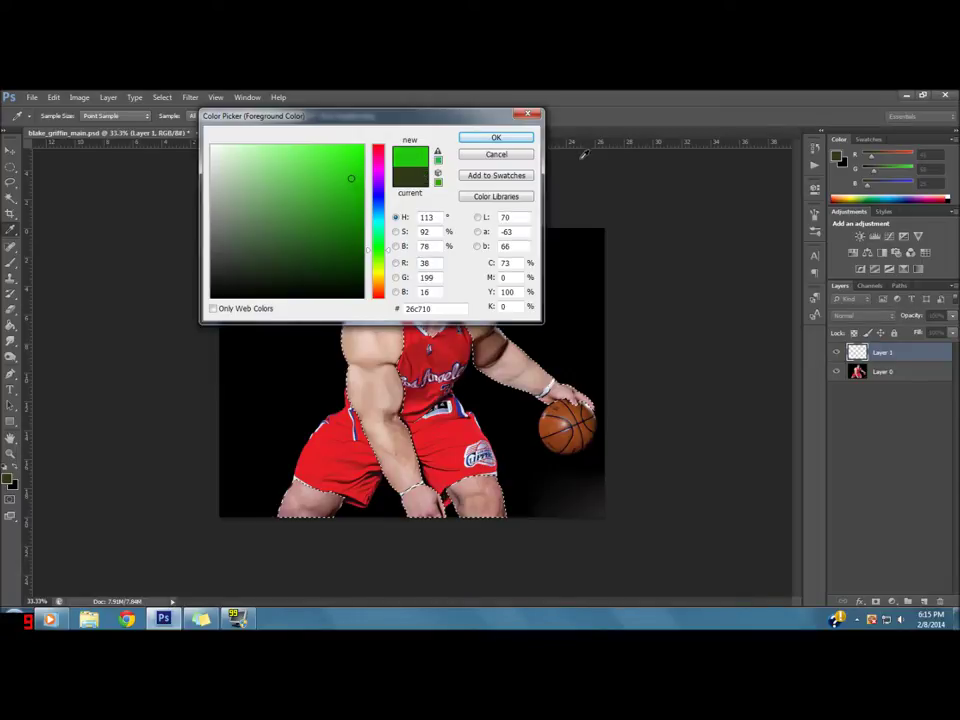
click(497, 137)
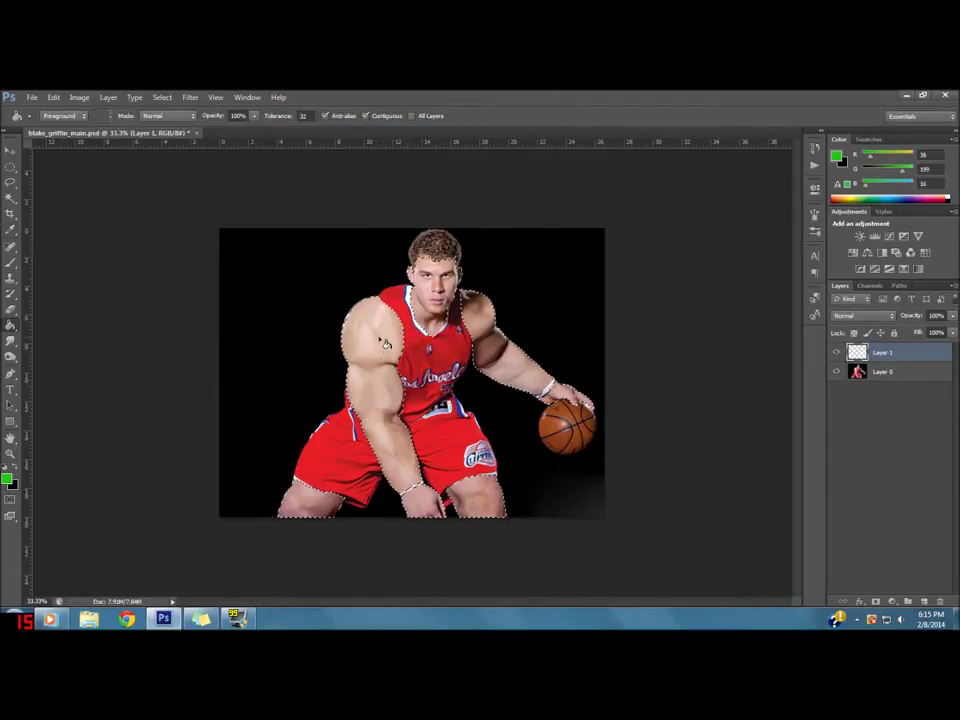
Step: Fill the selected skin with green on Layer 1, deselect, and set it to Linear Burn
click(385, 343)
key(ctrl+d)
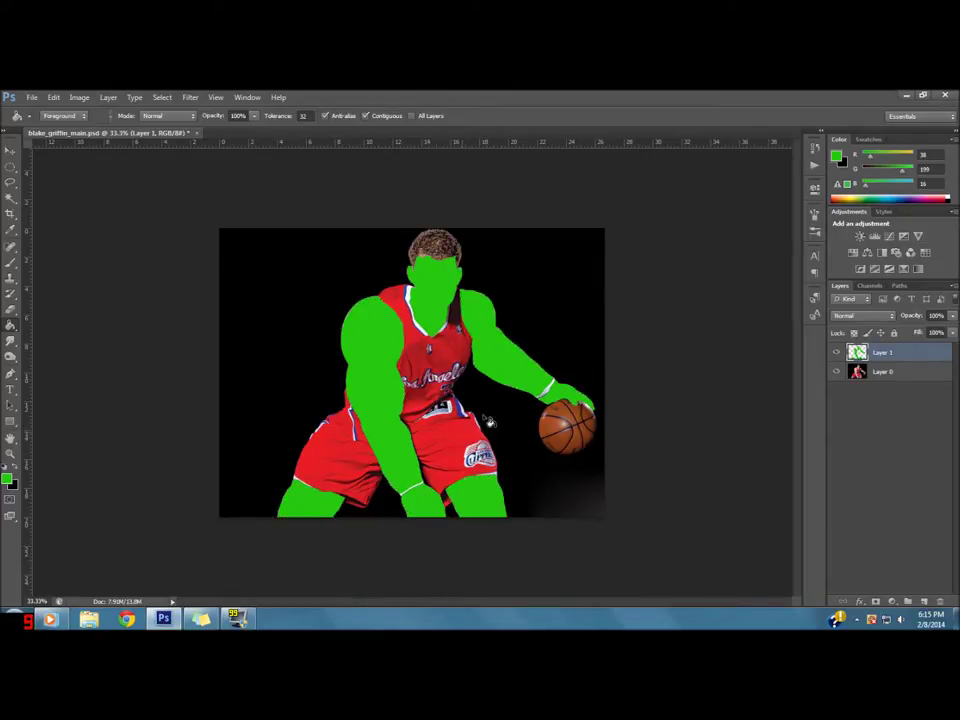
click(838, 353)
click(852, 317)
click(855, 116)
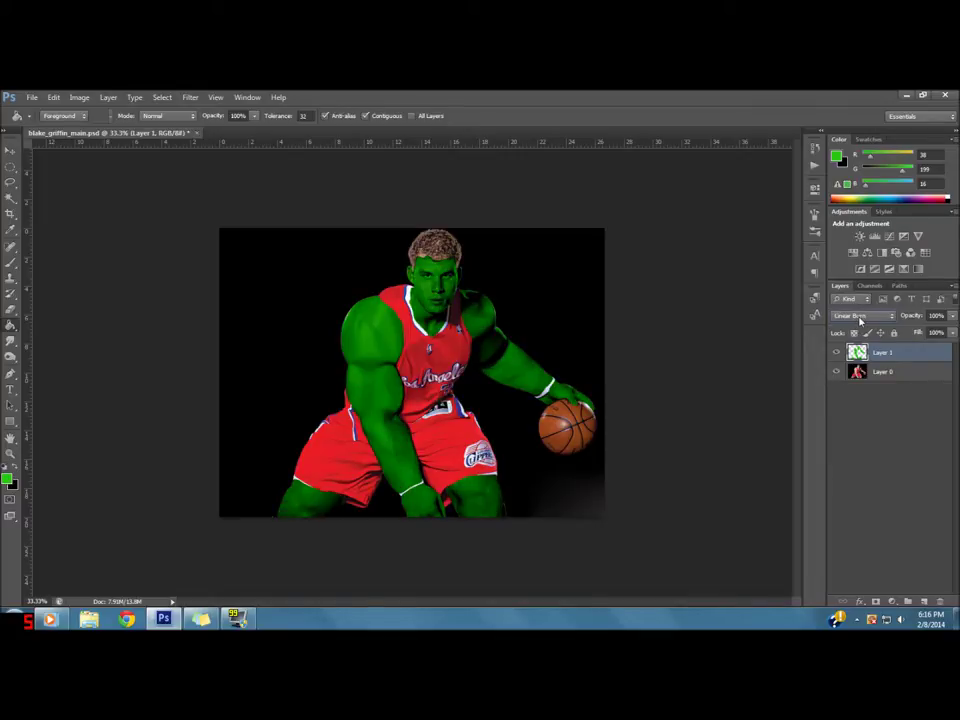
Step: Scroll through Layer 1's blend modes to preview each on the green skin
scroll(860, 316, up, 1)
scroll(860, 316, down, 1)
scroll(860, 316, down, 1)
scroll(860, 316, down, 1)
scroll(860, 316, down, 1)
scroll(860, 316, down, 1)
scroll(860, 316, down, 1)
scroll(860, 316, down, 1)
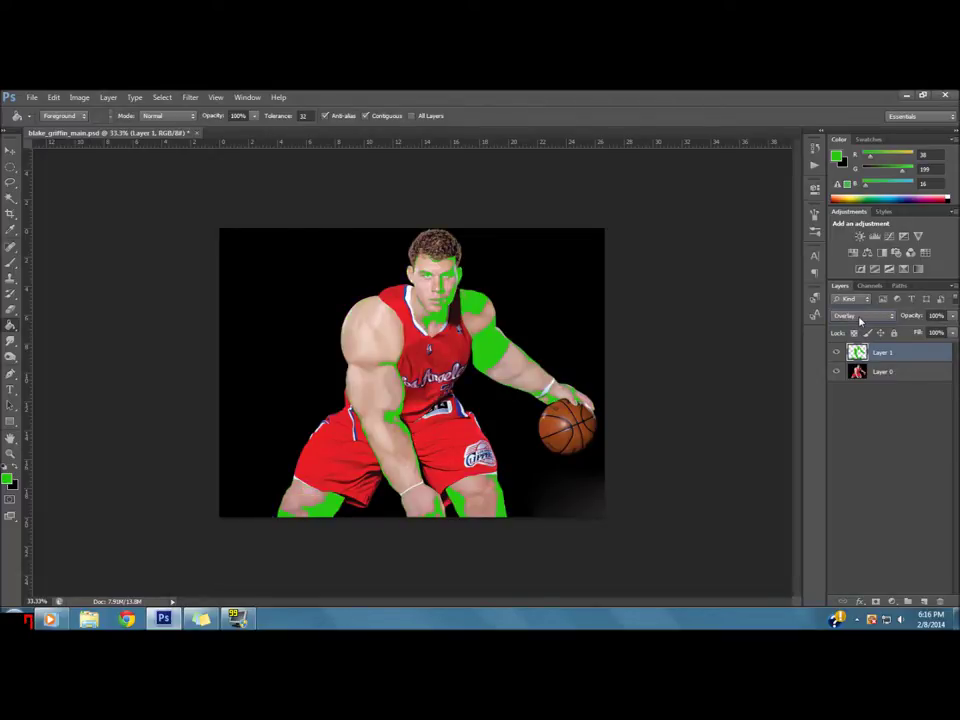
scroll(860, 316, down, 1)
scroll(860, 316, down, 2)
scroll(860, 316, up, 1)
scroll(860, 320, down, 1)
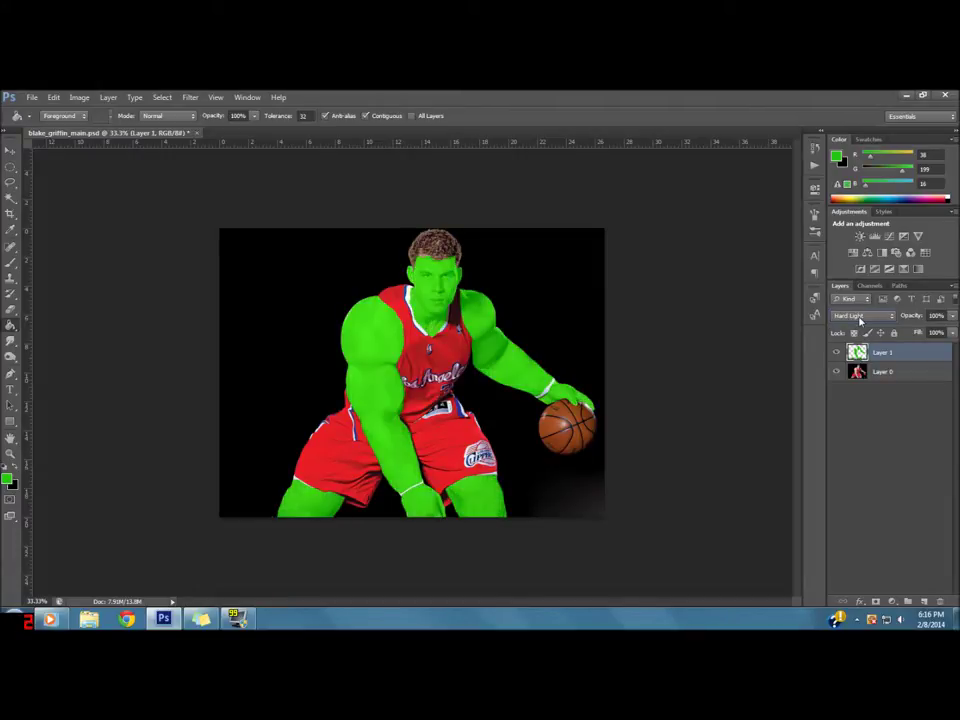
scroll(860, 316, down, 1)
scroll(860, 318, down, 1)
scroll(860, 318, down, 1)
scroll(860, 318, down, 1)
scroll(860, 318, down, 1)
scroll(860, 318, down, 1)
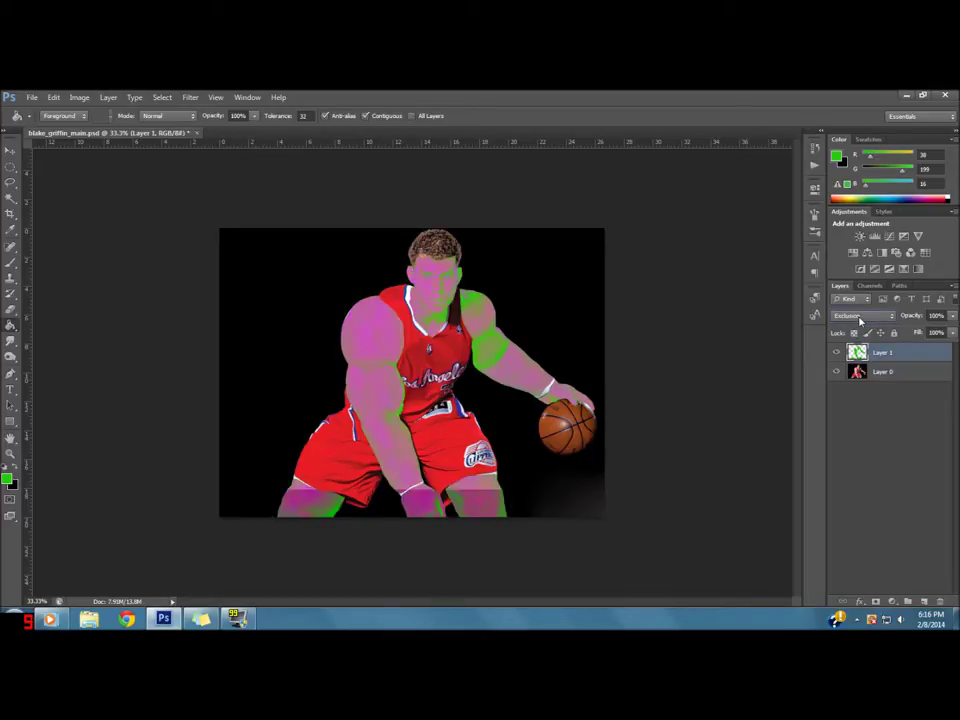
scroll(860, 318, up, 6)
Step: Try Soft Light blending on the green layer, then revert it to Normal
click(860, 318)
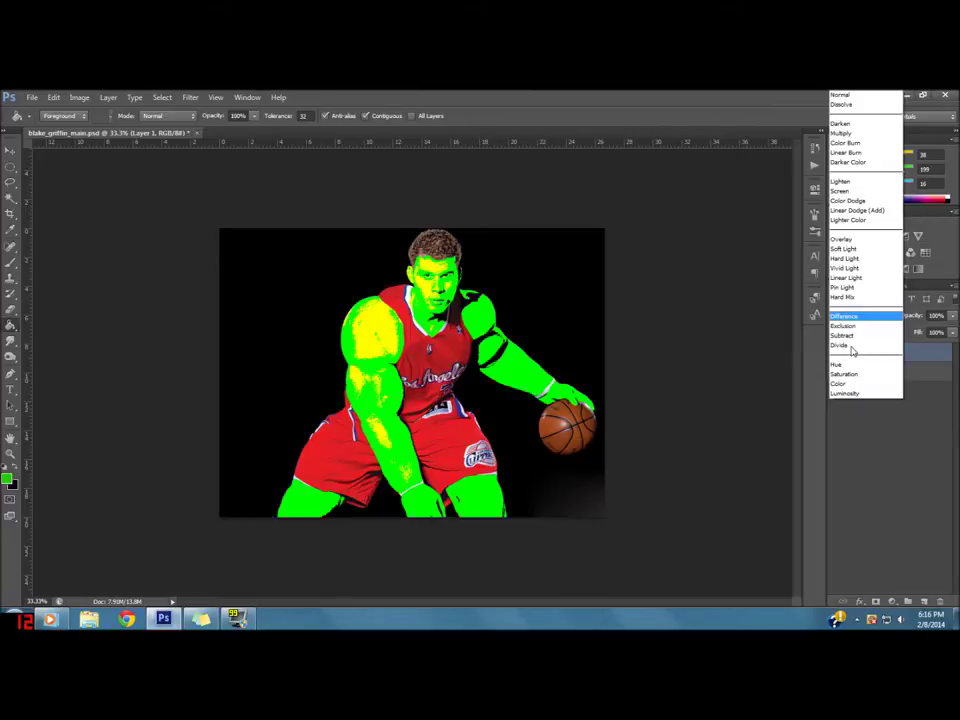
click(864, 252)
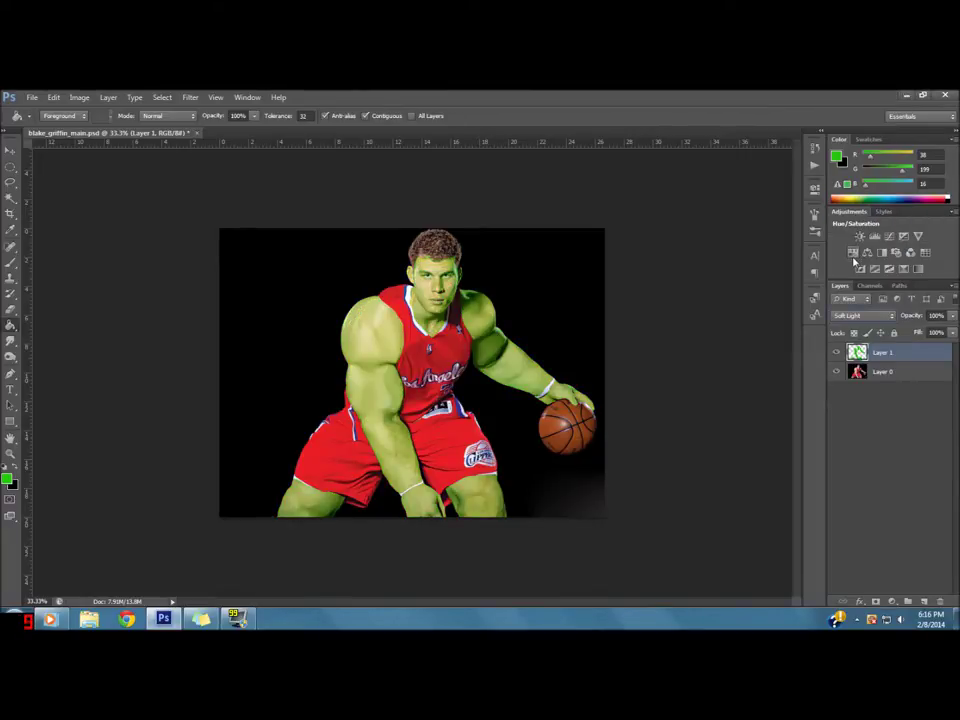
click(853, 318)
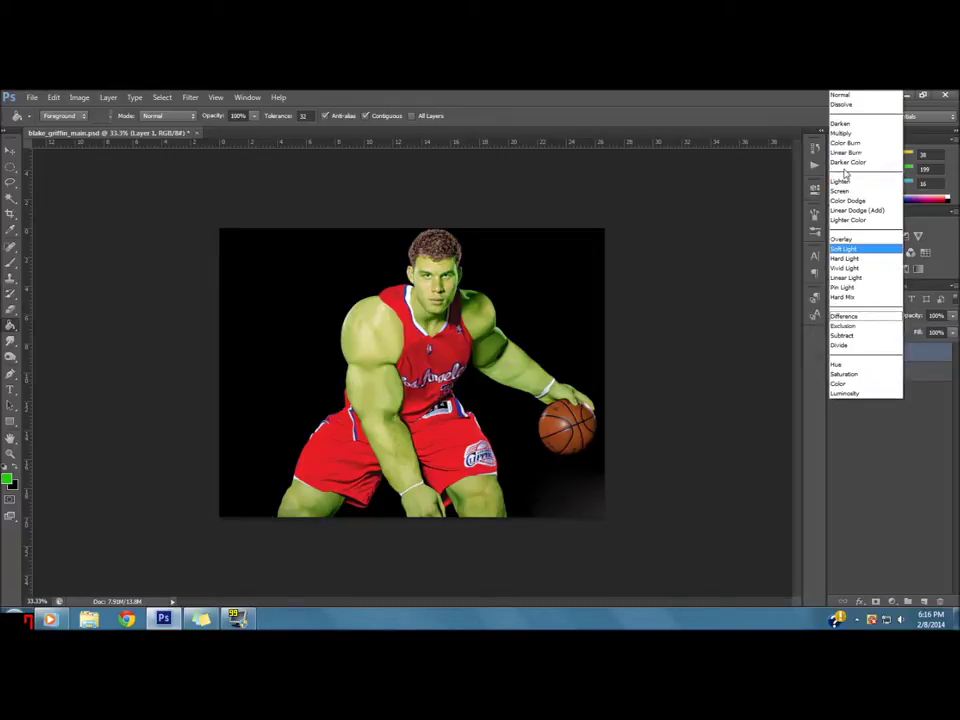
click(843, 95)
Step: Settle the green layer's blend mode on Color Burn and deselect the layer
scroll(856, 318, down, 1)
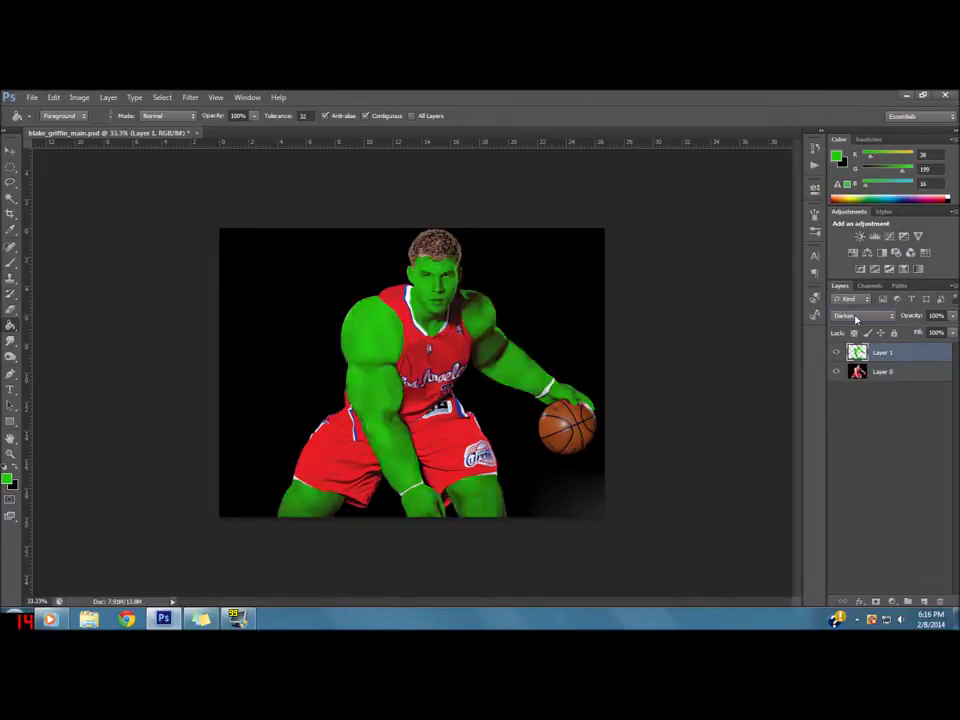
scroll(856, 318, down, 1)
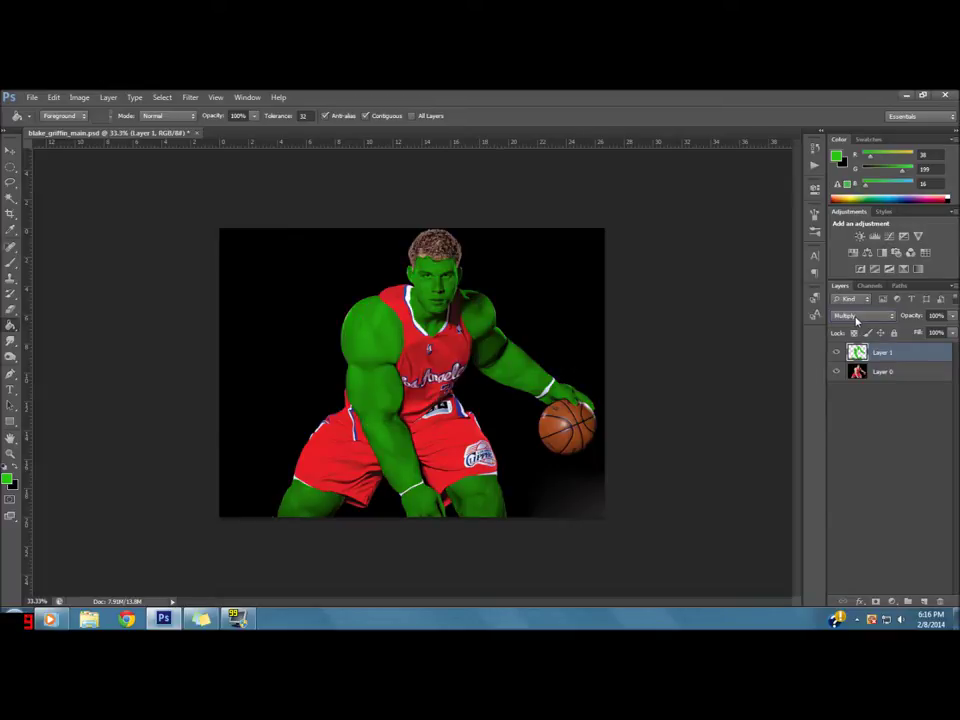
scroll(856, 318, down, 1)
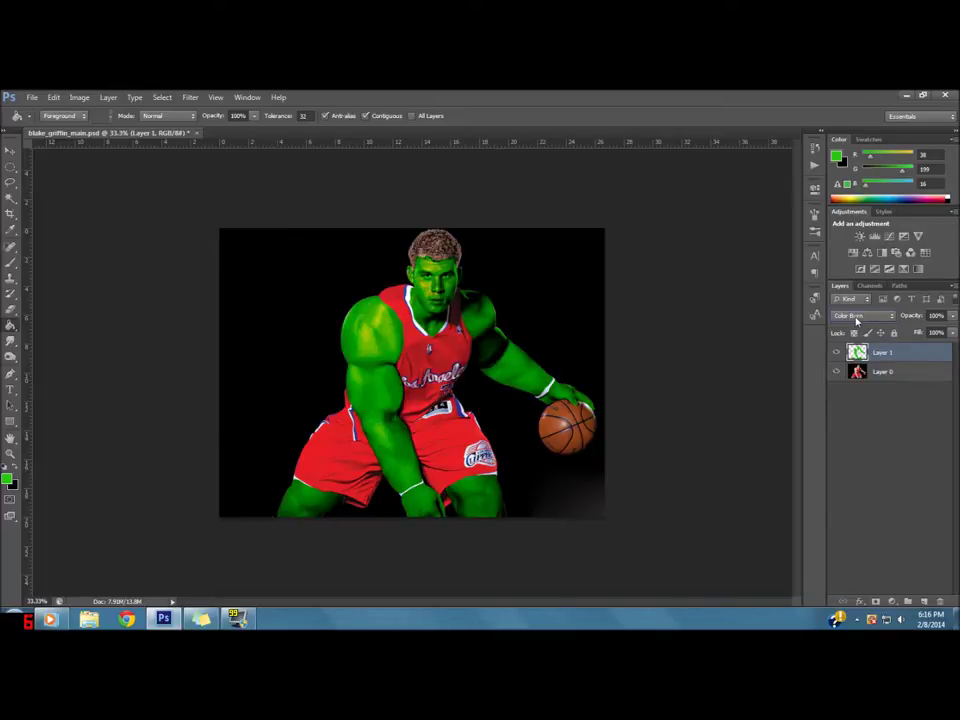
scroll(856, 318, down, 1)
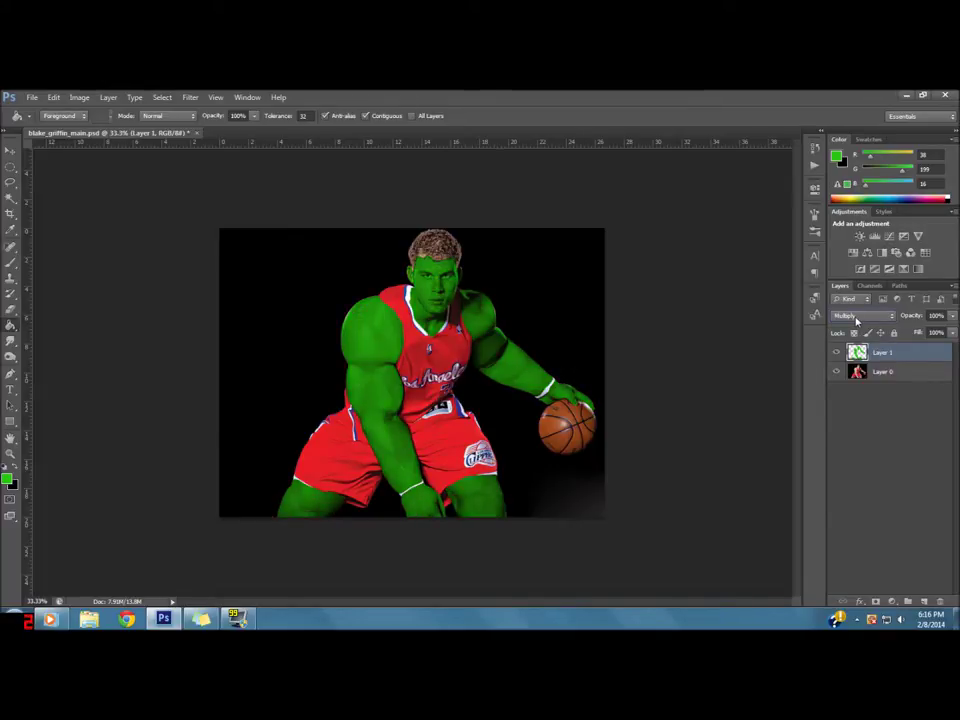
scroll(856, 318, down, 1)
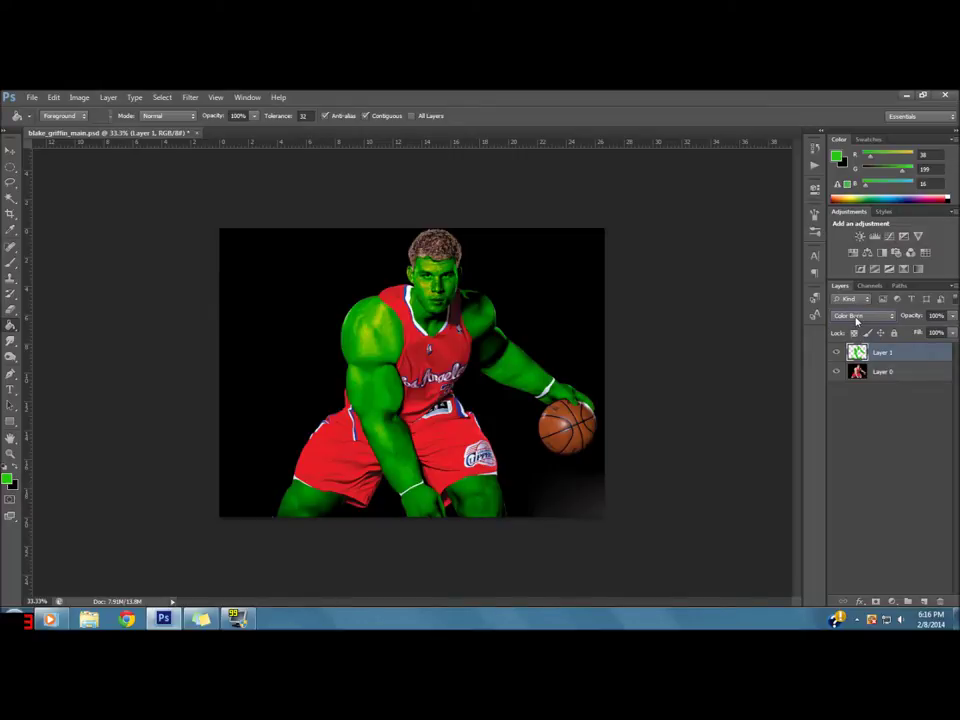
scroll(856, 318, up, 1)
scroll(856, 318, down, 1)
scroll(855, 320, down, 1)
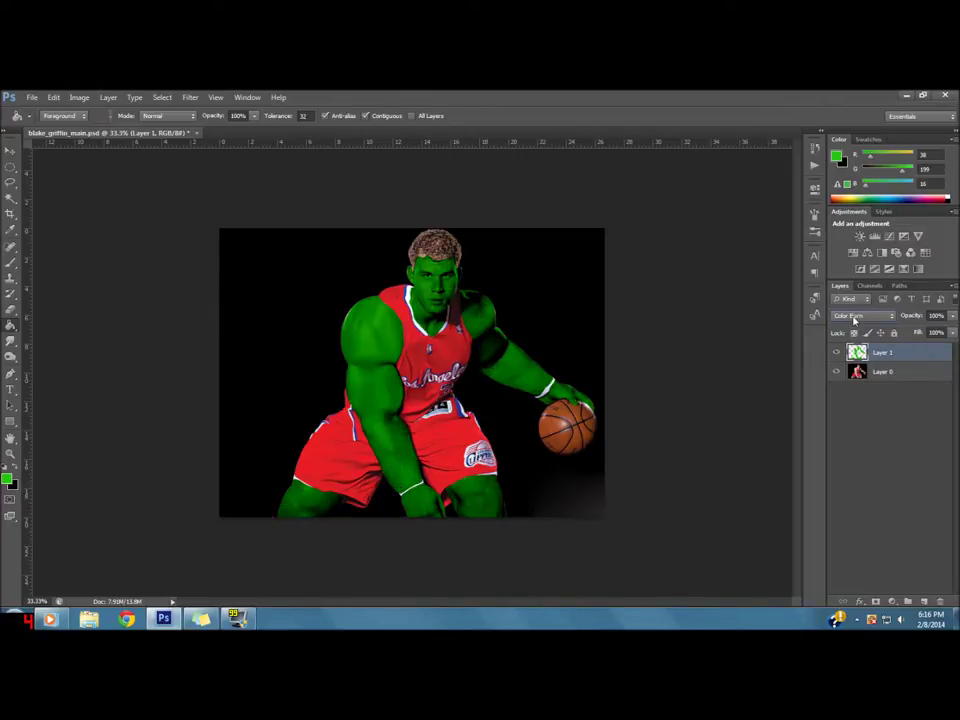
scroll(855, 320, up, 1)
click(869, 415)
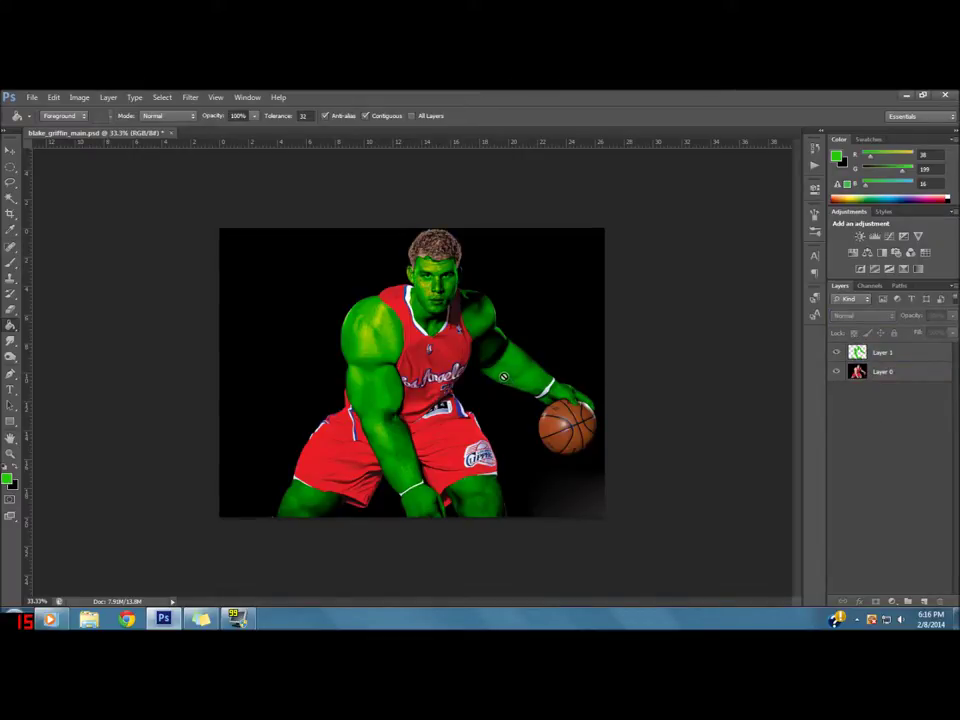
Step: Load the green skin shape as a selection and open Levels on the photo
key(z)
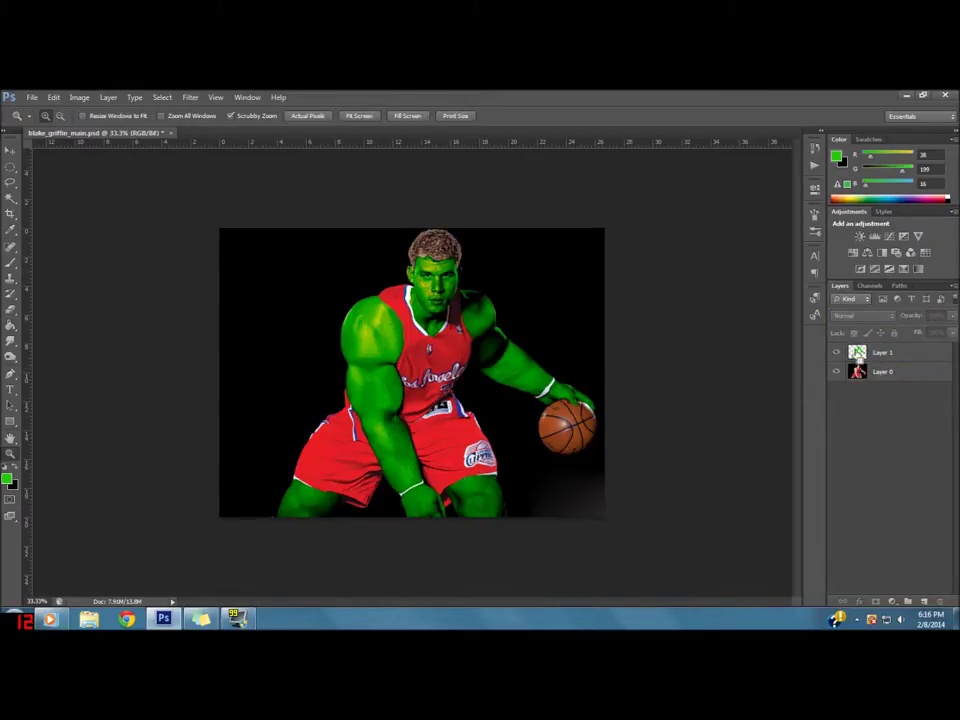
ctrl+click(857, 372)
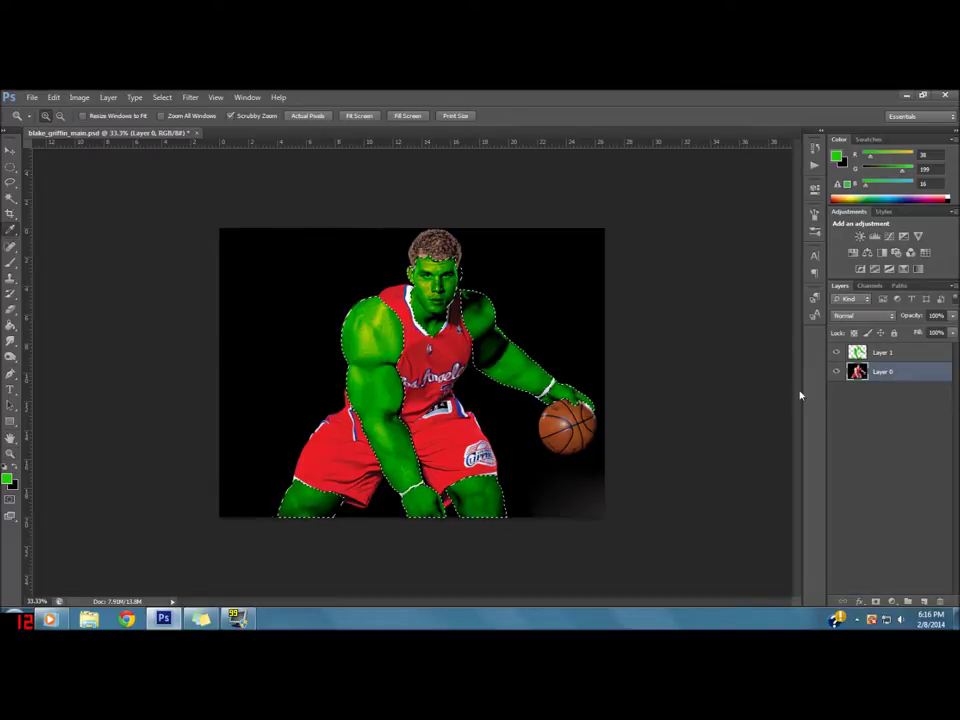
key(ctrl+l)
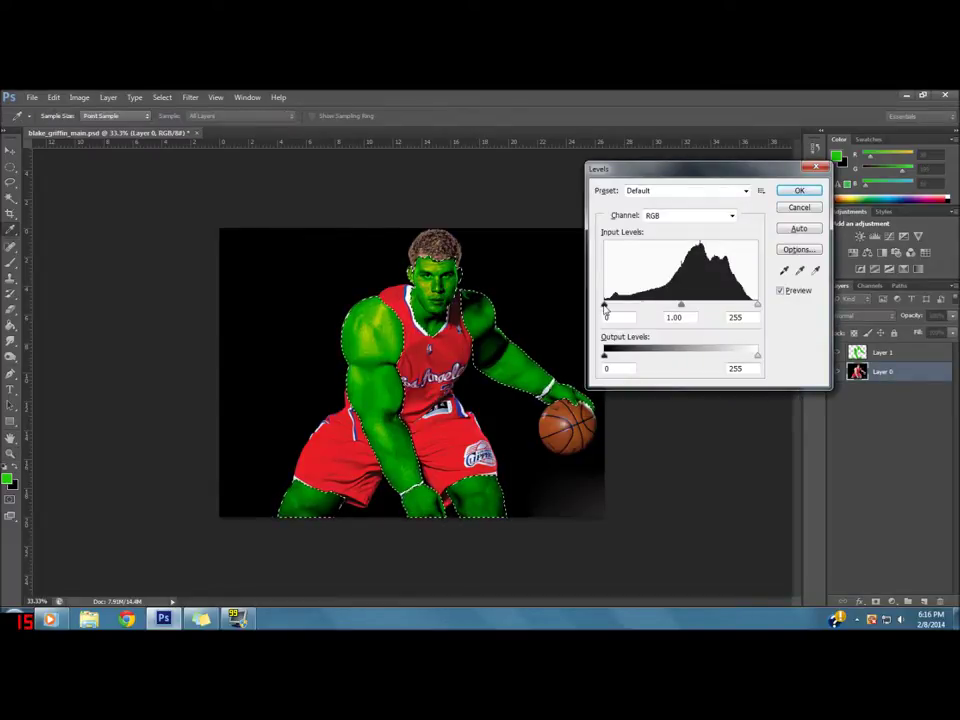
Step: Try Levels input values 0, 0.64 and 244 on the skin, then cancel
drag(603, 307, 630, 312)
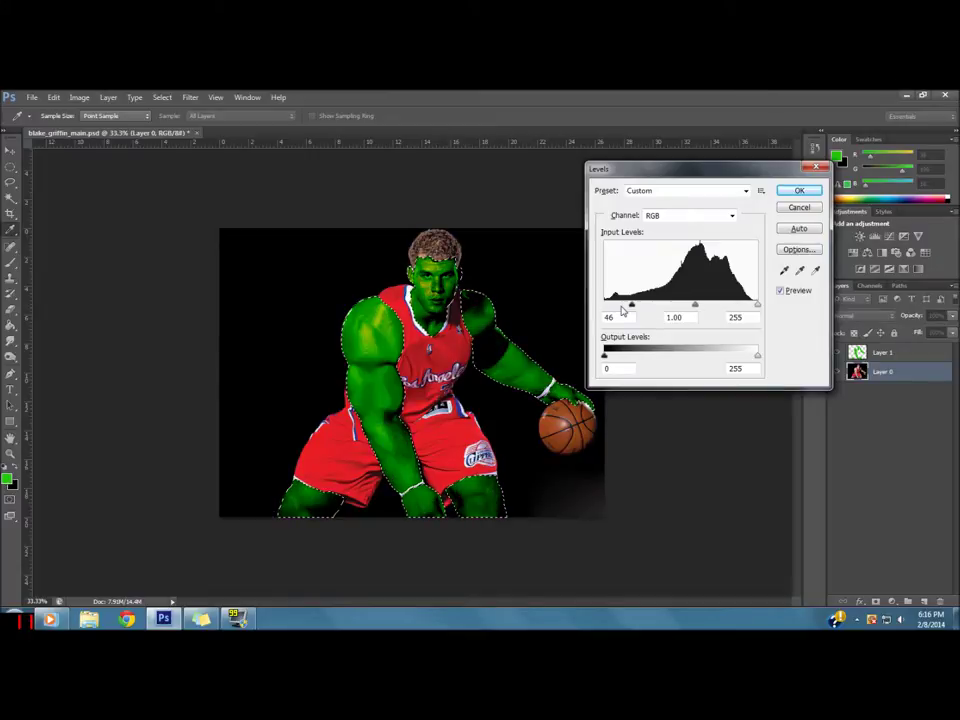
drag(618, 305, 604, 305)
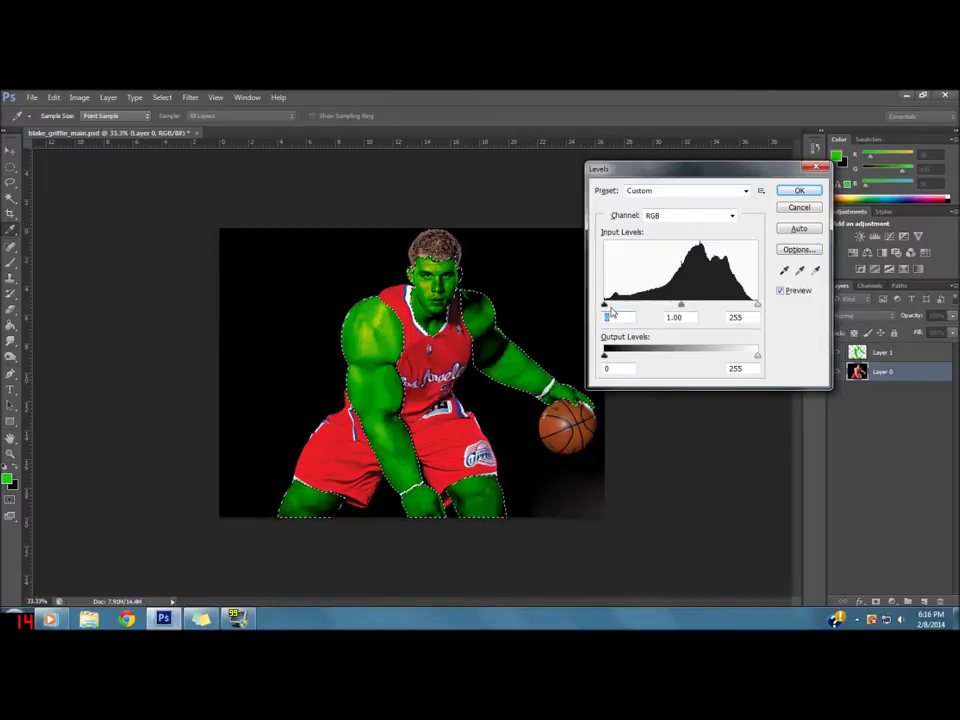
drag(758, 305, 753, 308)
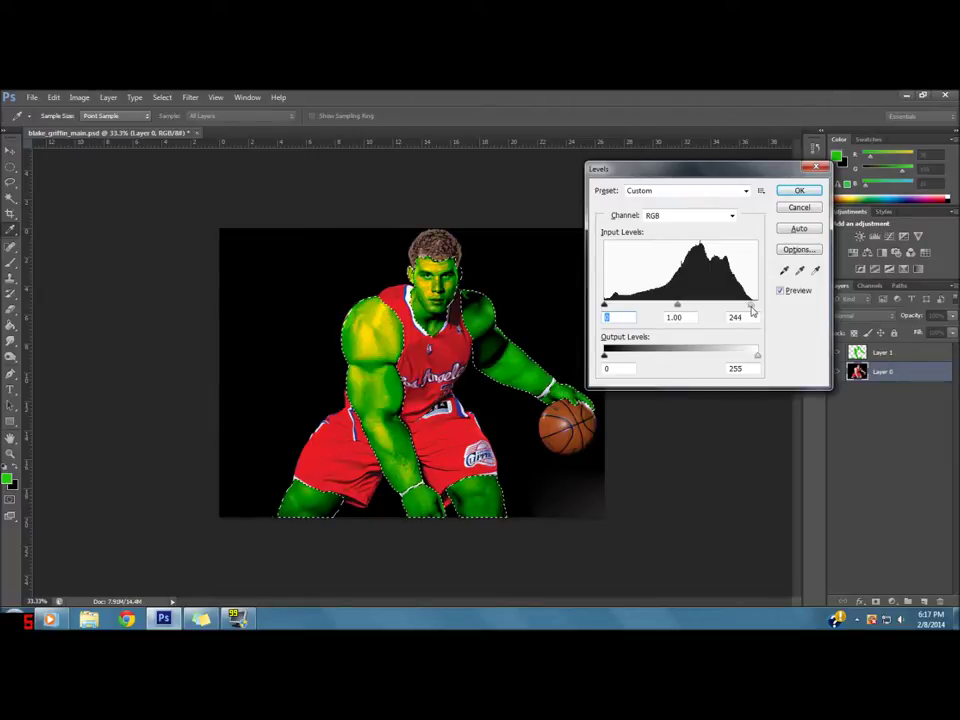
drag(677, 306, 697, 306)
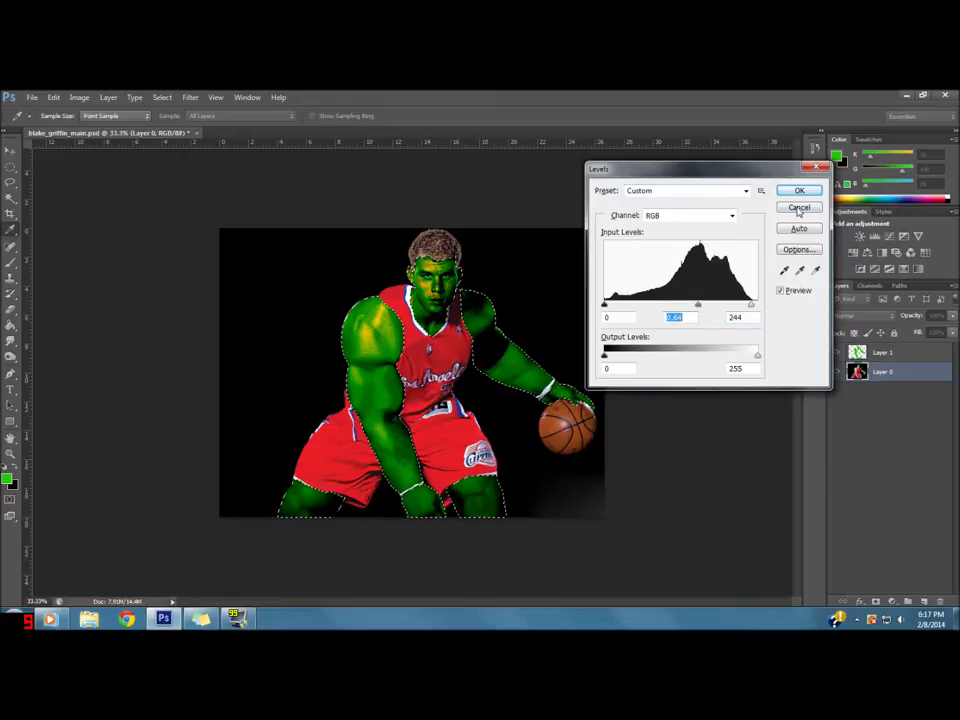
click(797, 190)
key(z)
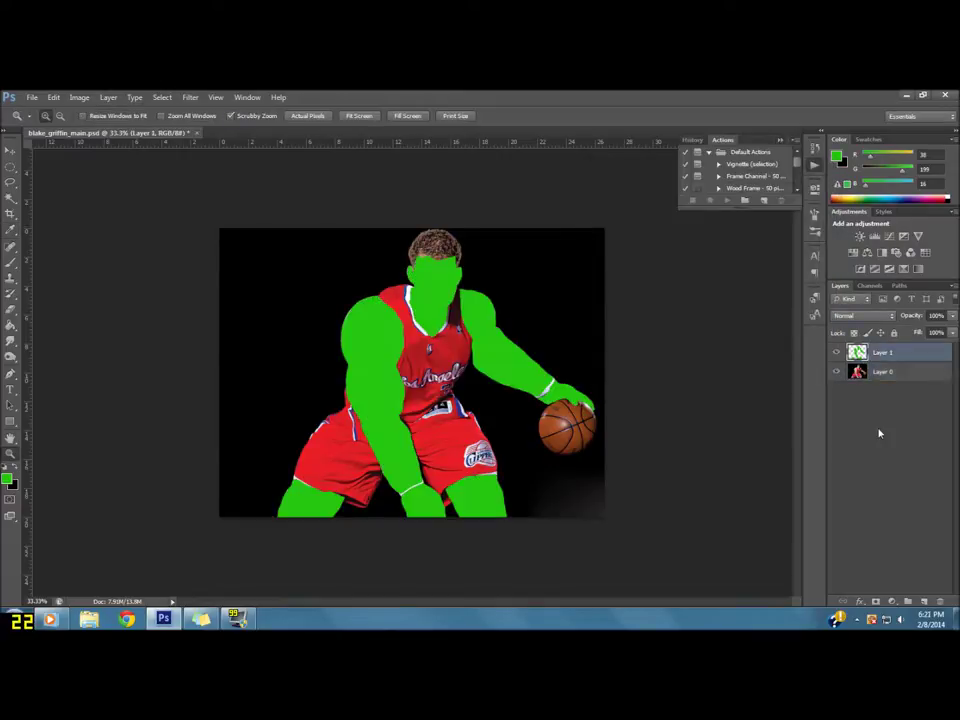
Step: Cycle Layer 1's blend modes by scrolling, settling back on Linear Burn
click(864, 318)
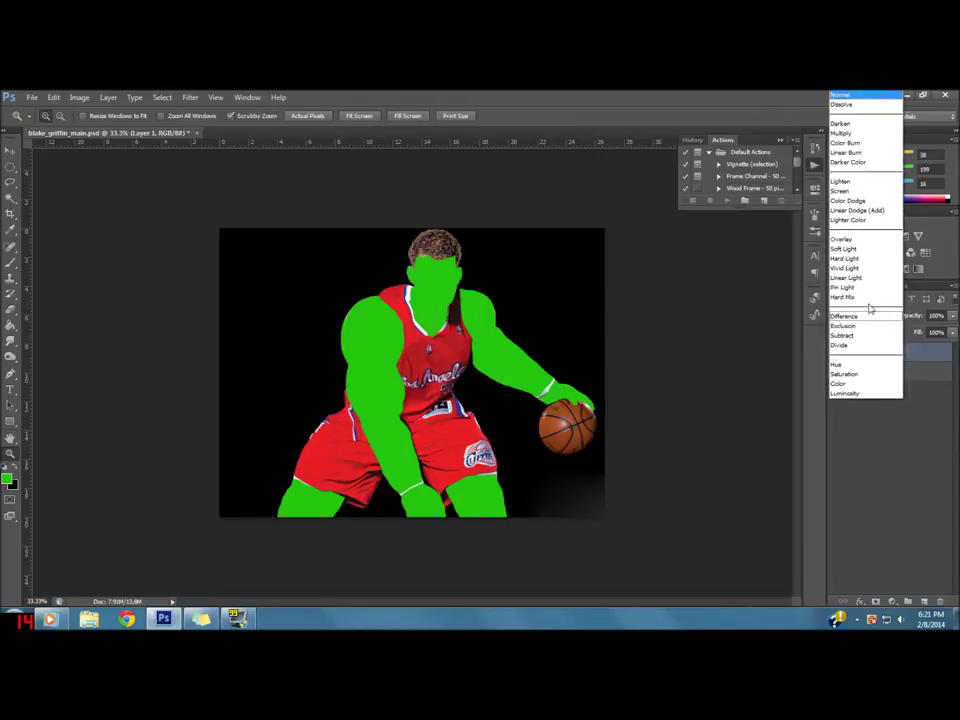
click(849, 103)
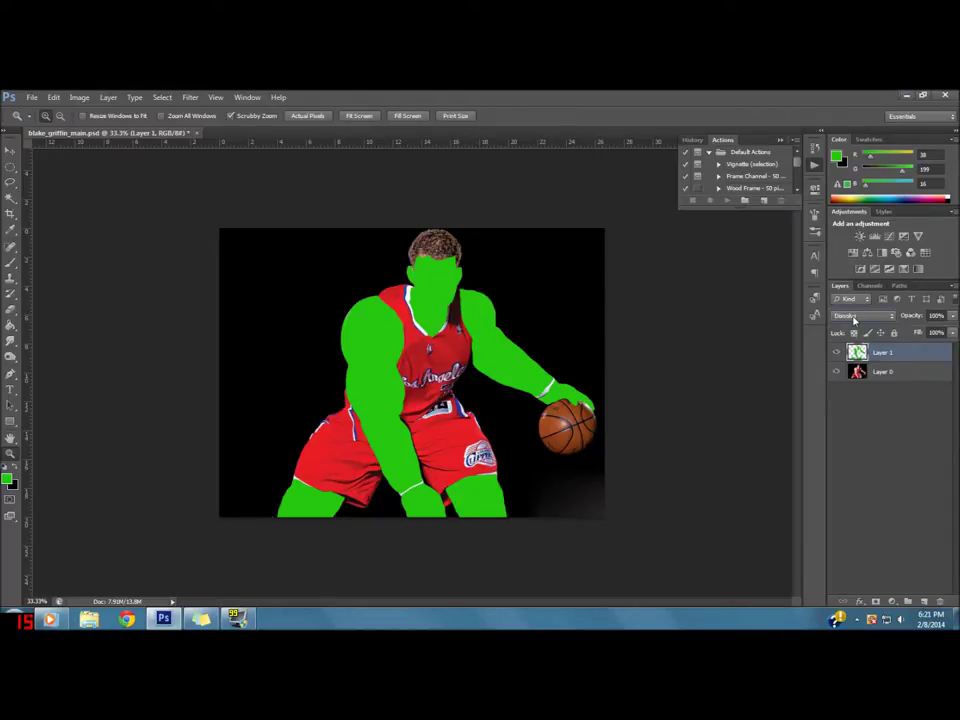
scroll(854, 320, down, 1)
scroll(854, 320, down, 1)
scroll(854, 320, down, 1)
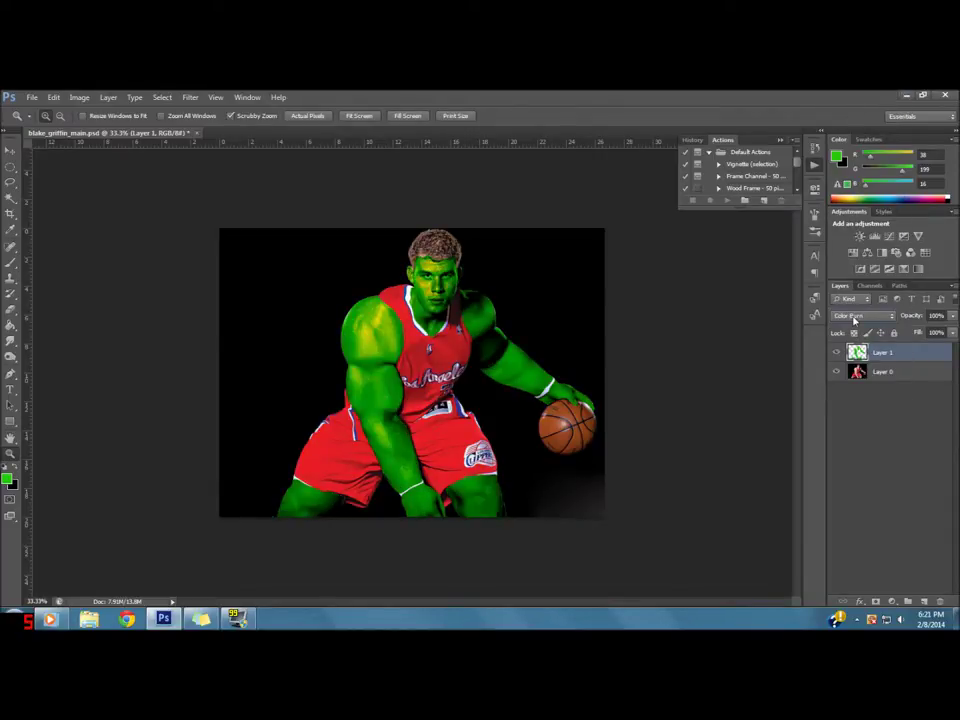
scroll(854, 318, down, 1)
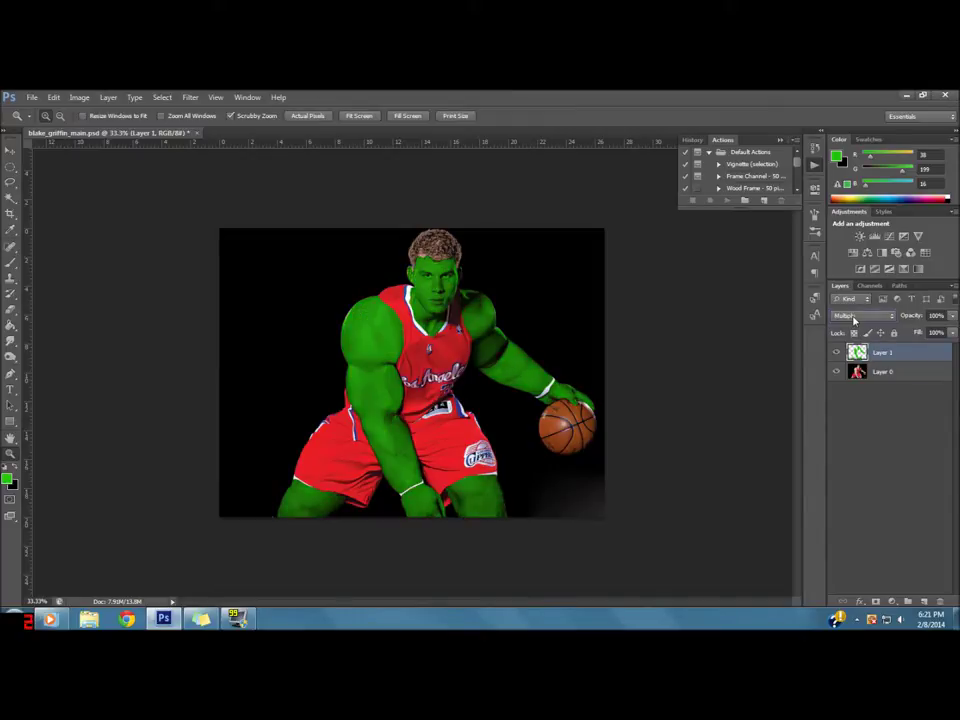
scroll(854, 318, down, 1)
scroll(856, 320, down, 1)
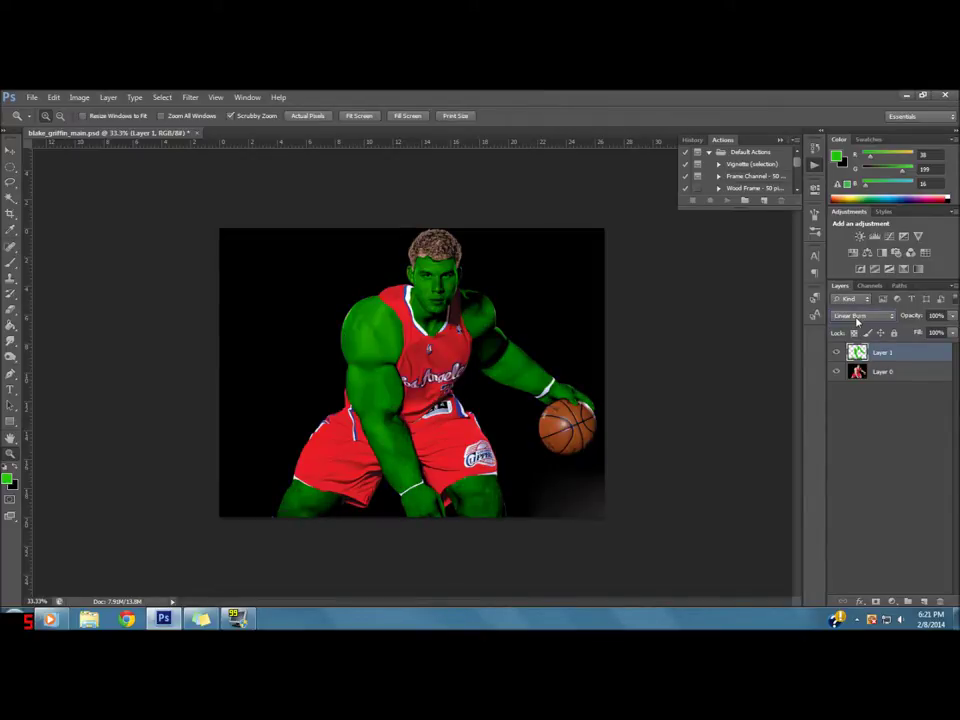
scroll(856, 320, down, 1)
scroll(856, 320, down, 1)
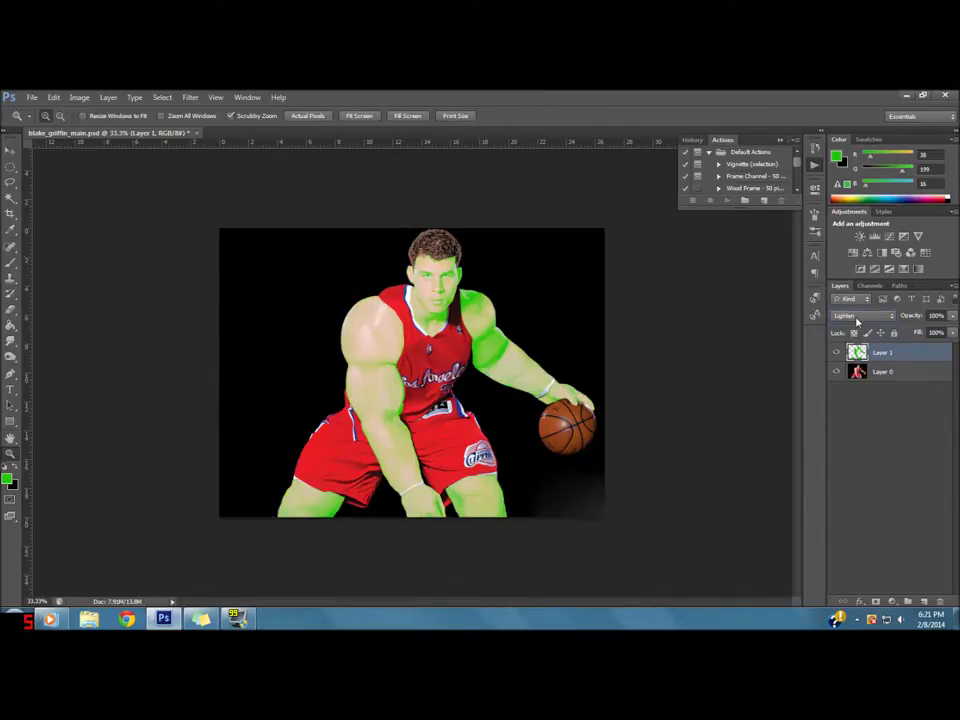
scroll(856, 320, up, 1)
scroll(856, 320, up, 1)
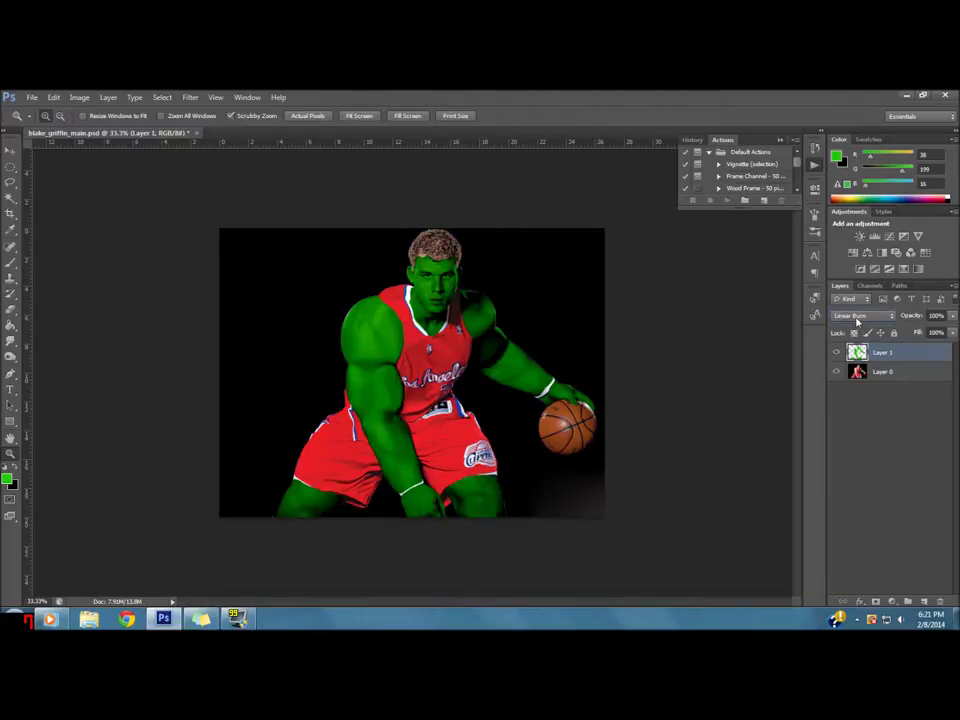
scroll(856, 320, up, 1)
scroll(856, 320, up, 1)
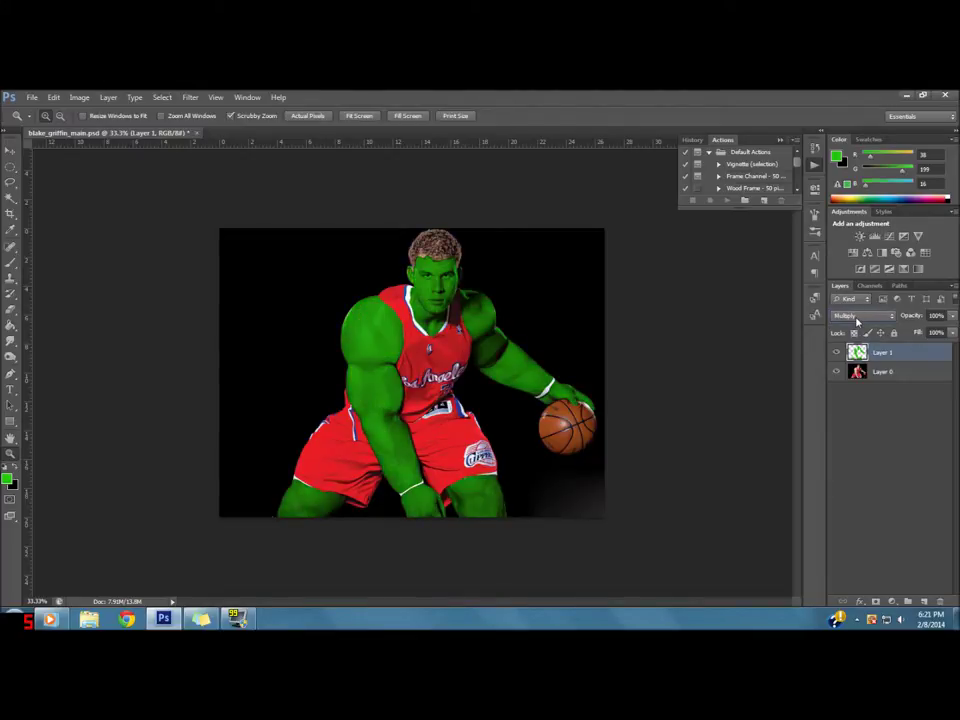
scroll(856, 320, up, 1)
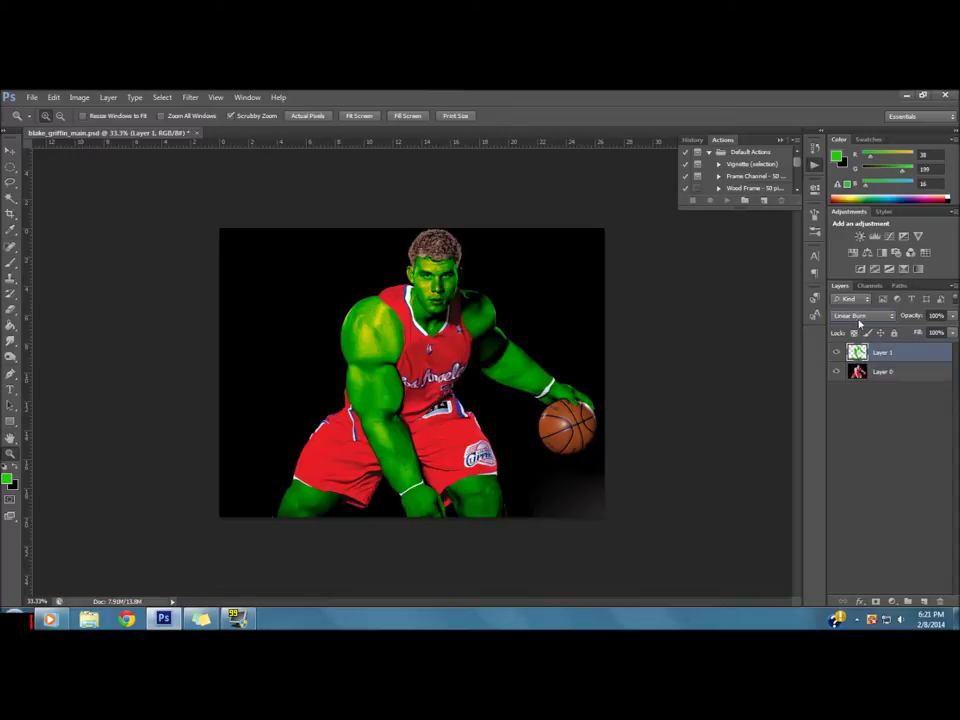
scroll(860, 320, down, 1)
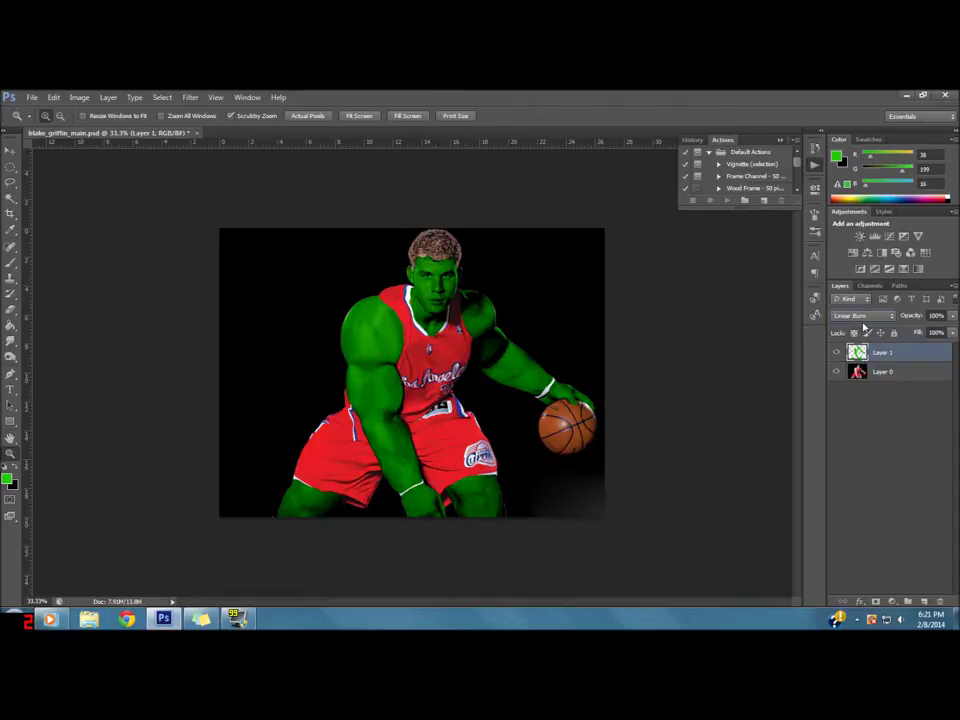
ctrl+click(857, 353)
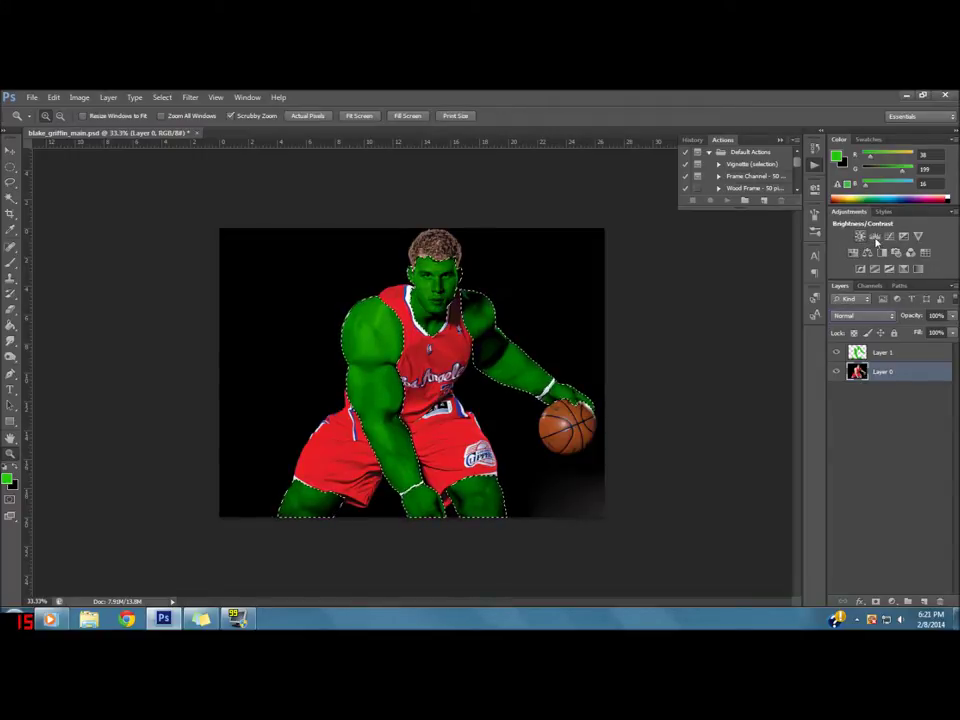
key(alt+bracketright)
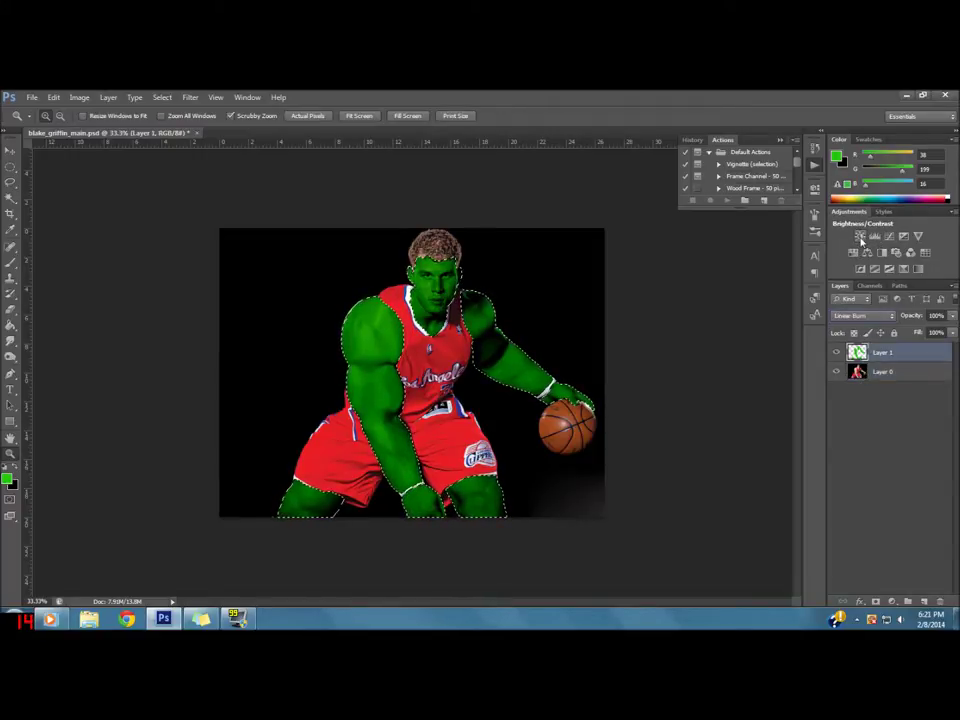
click(868, 239)
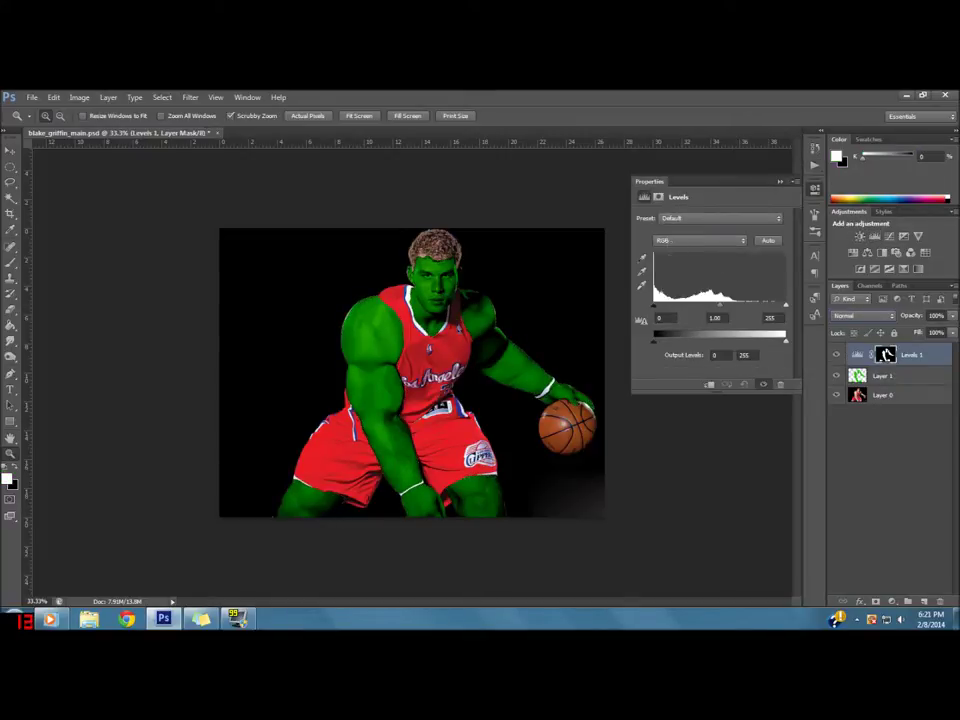
drag(656, 309, 649, 311)
key(ctrl+bracketleft)
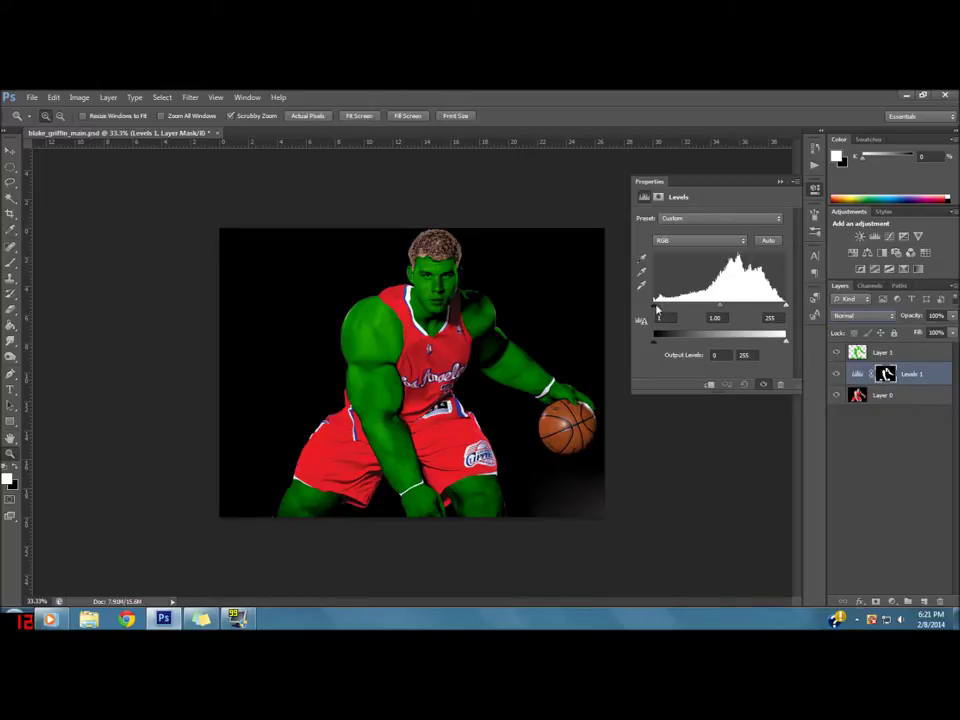
drag(667, 312, 678, 310)
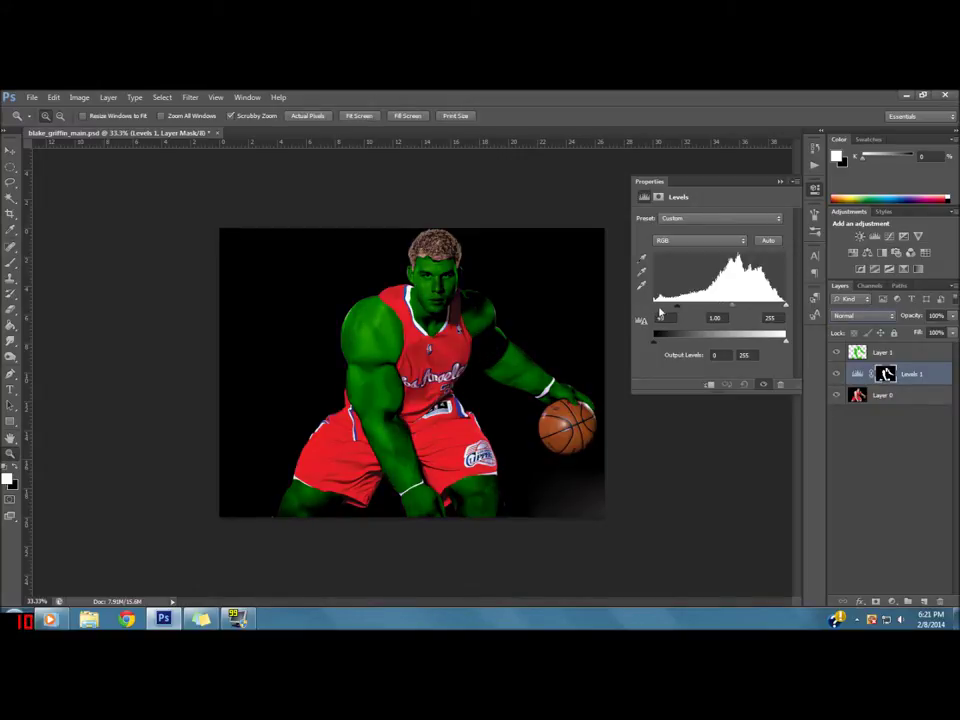
drag(640, 314, 620, 309)
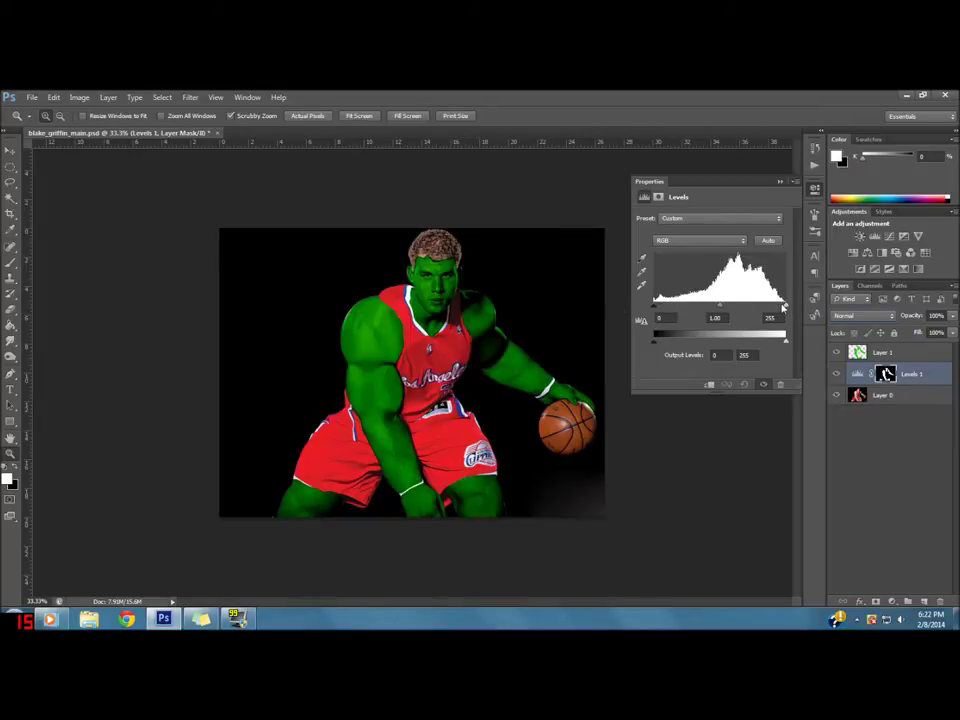
mouse_move(783, 307)
mouse_down()
mouse_move(729, 314)
mouse_move(757, 316)
mouse_up()
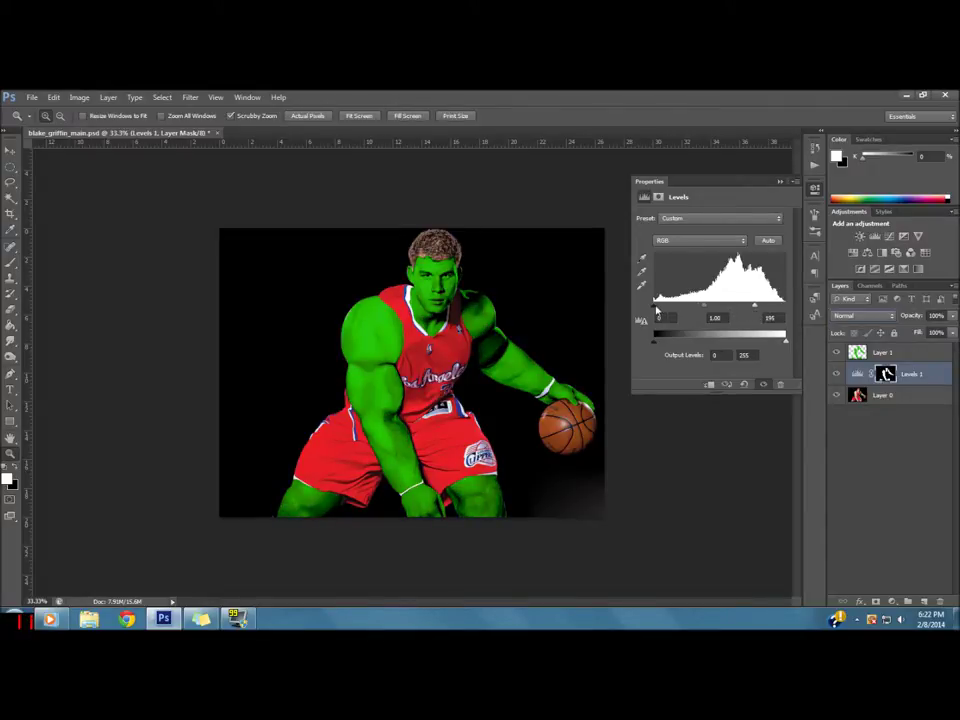
drag(661, 313, 699, 315)
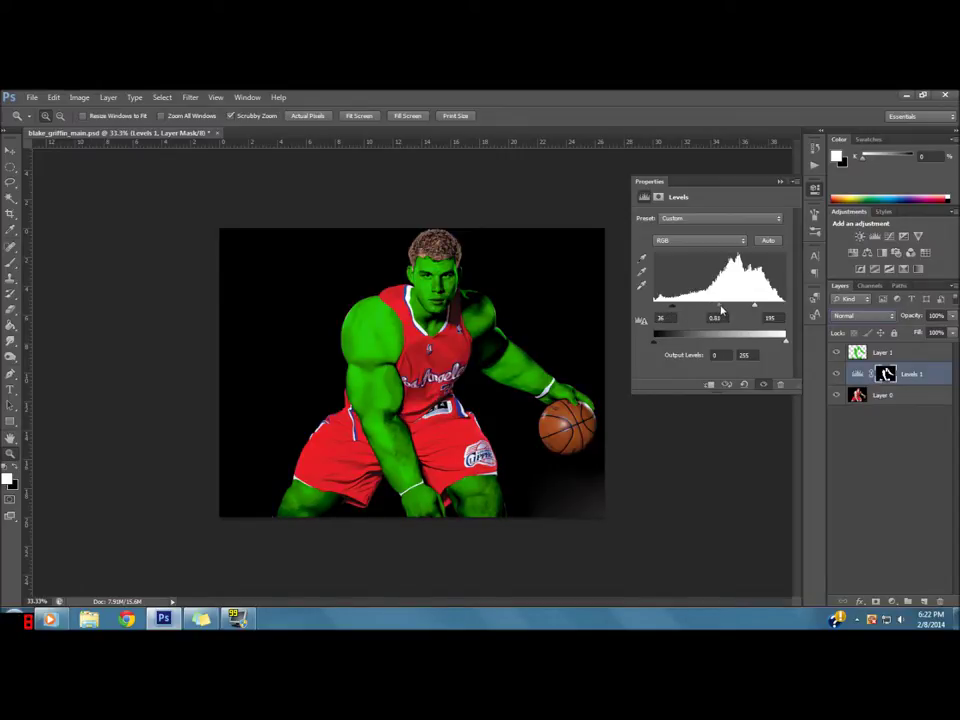
mouse_move(714, 310)
mouse_down()
mouse_move(733, 313)
mouse_move(718, 312)
mouse_up()
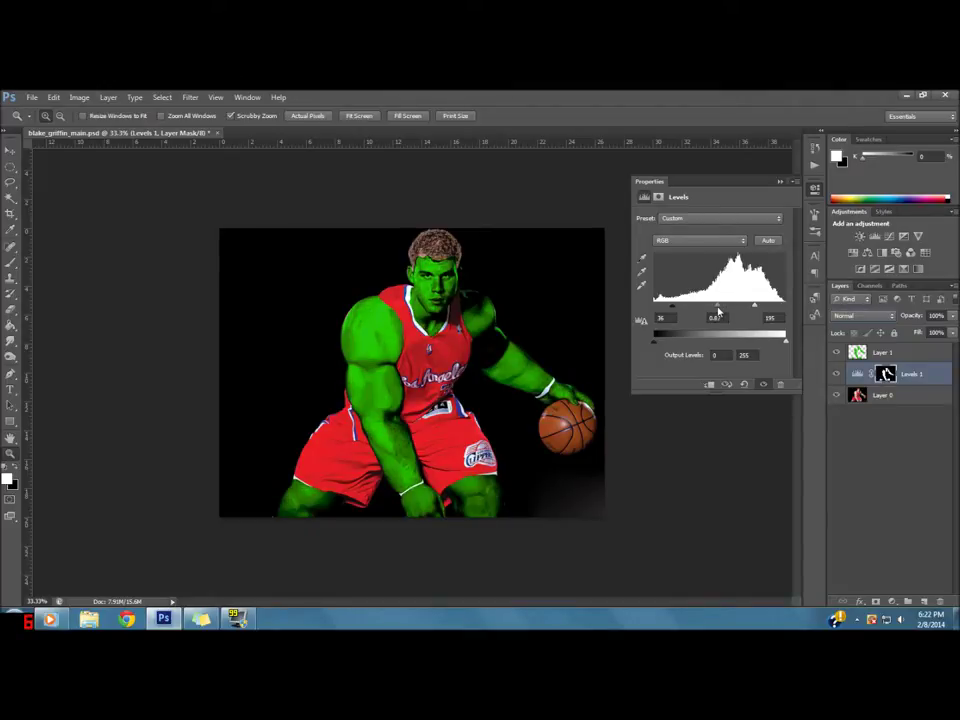
drag(906, 374, 940, 601)
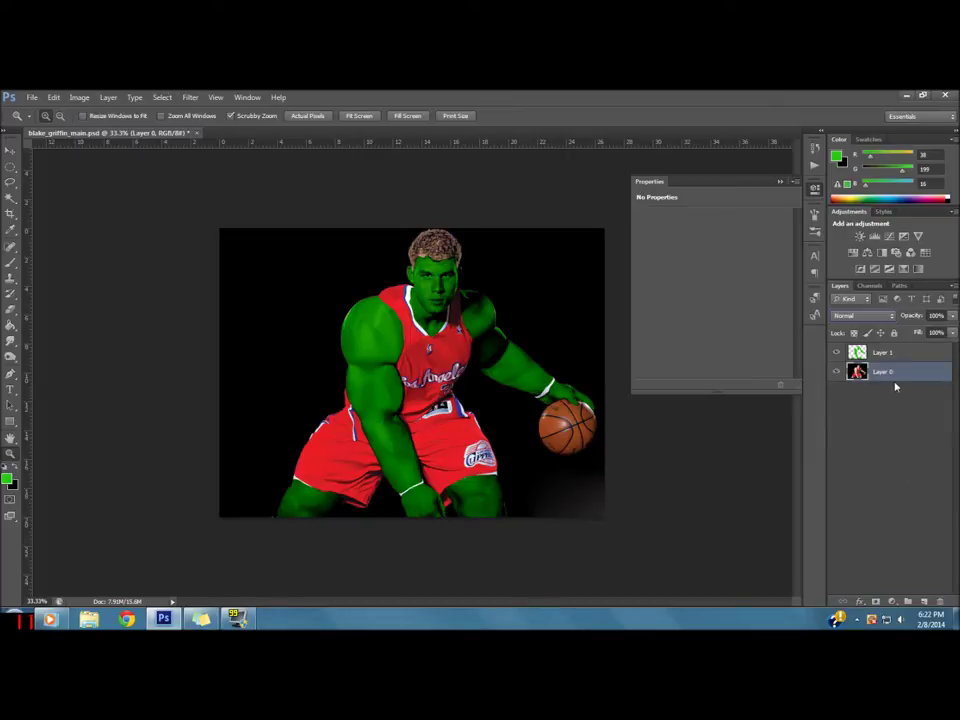
click(880, 352)
Step: Lower the green skin layer's opacity to 78%
click(899, 316)
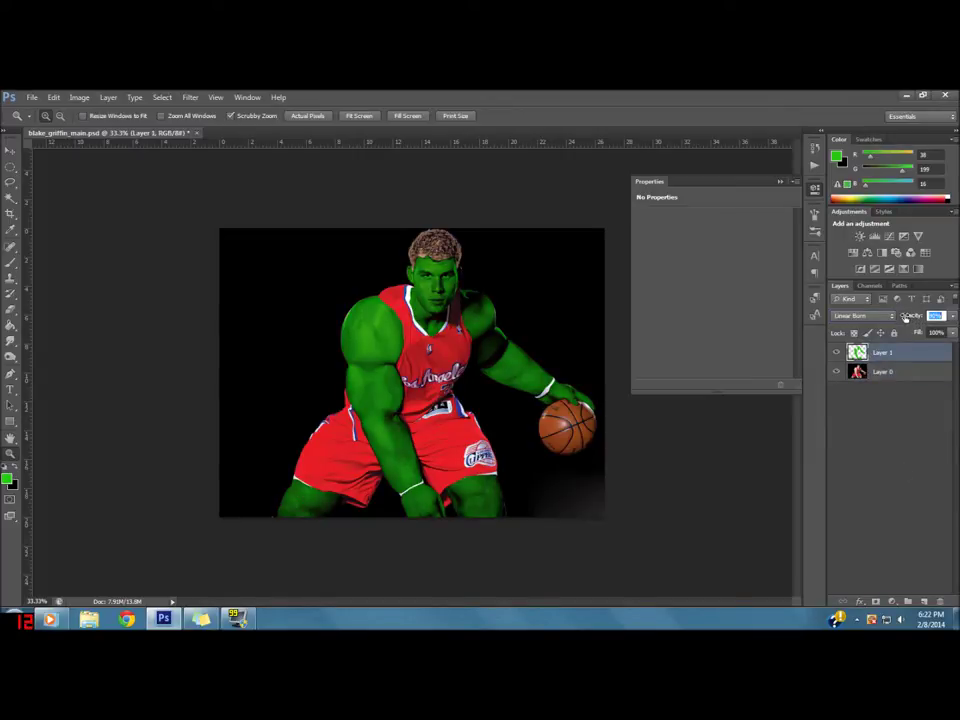
drag(899, 318, 901, 318)
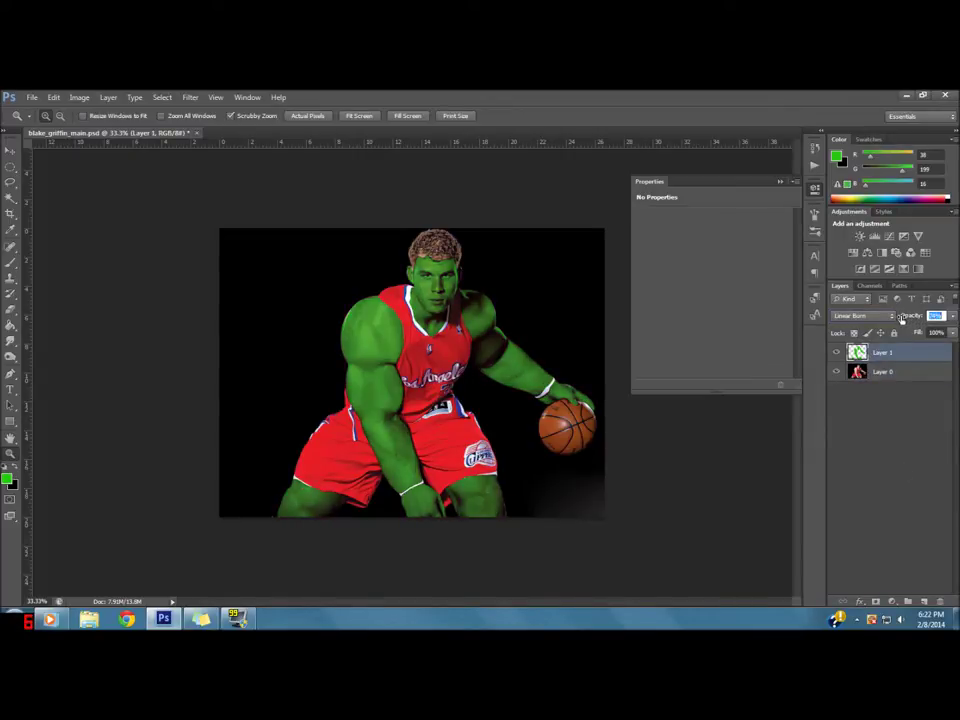
text(78)
key(Return)
Step: Close the adjustment settings and zoom in to 300% on the player's eyes
click(795, 181)
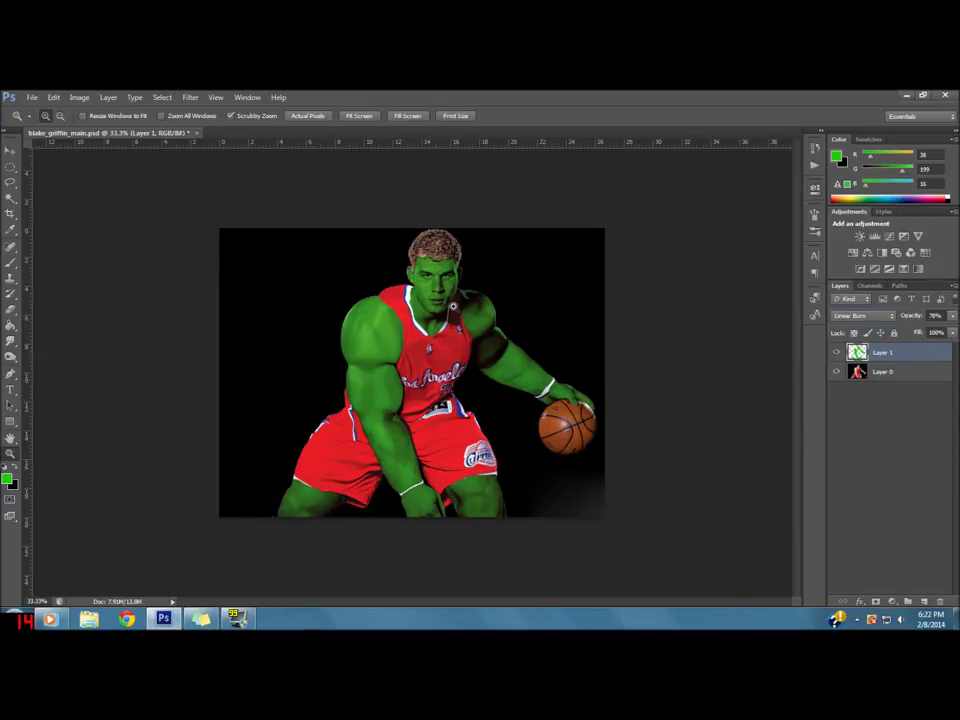
drag(455, 285, 470, 219)
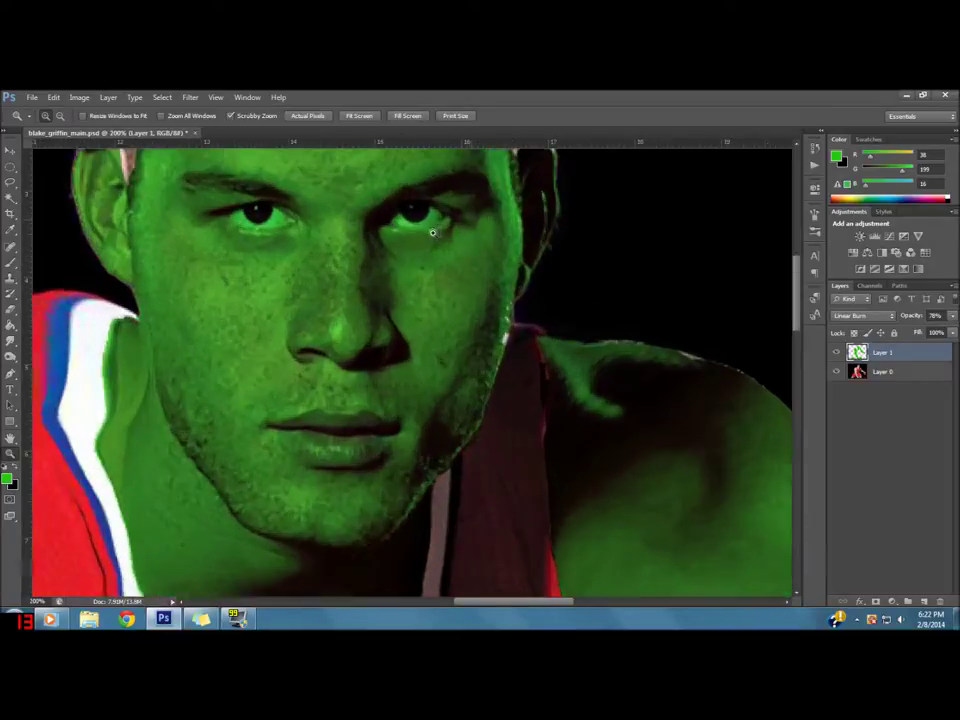
drag(470, 219, 767, 371)
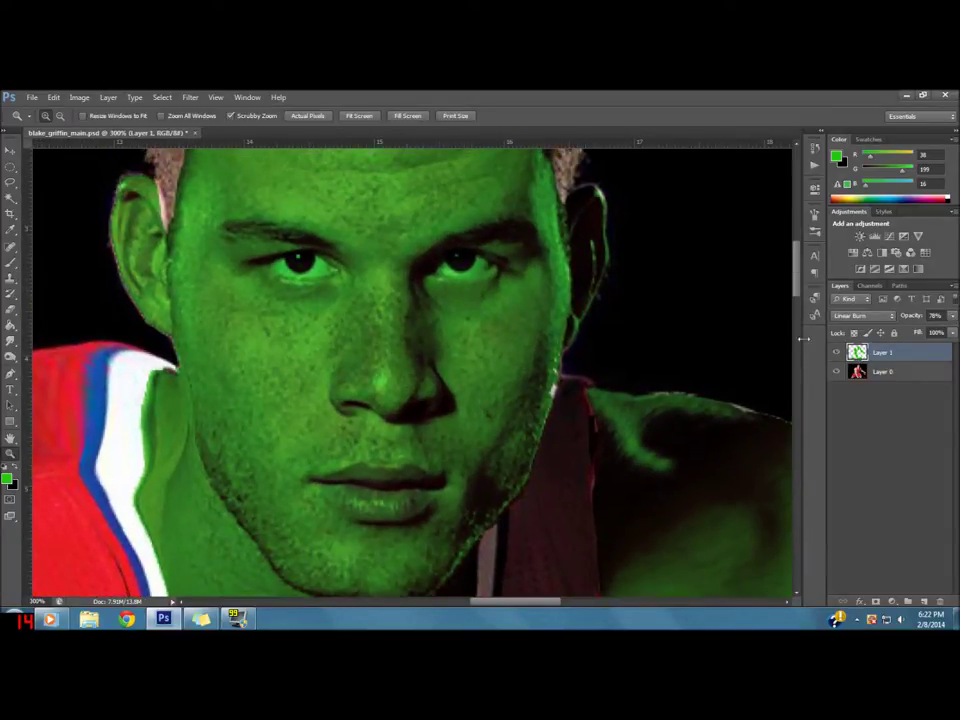
click(10, 372)
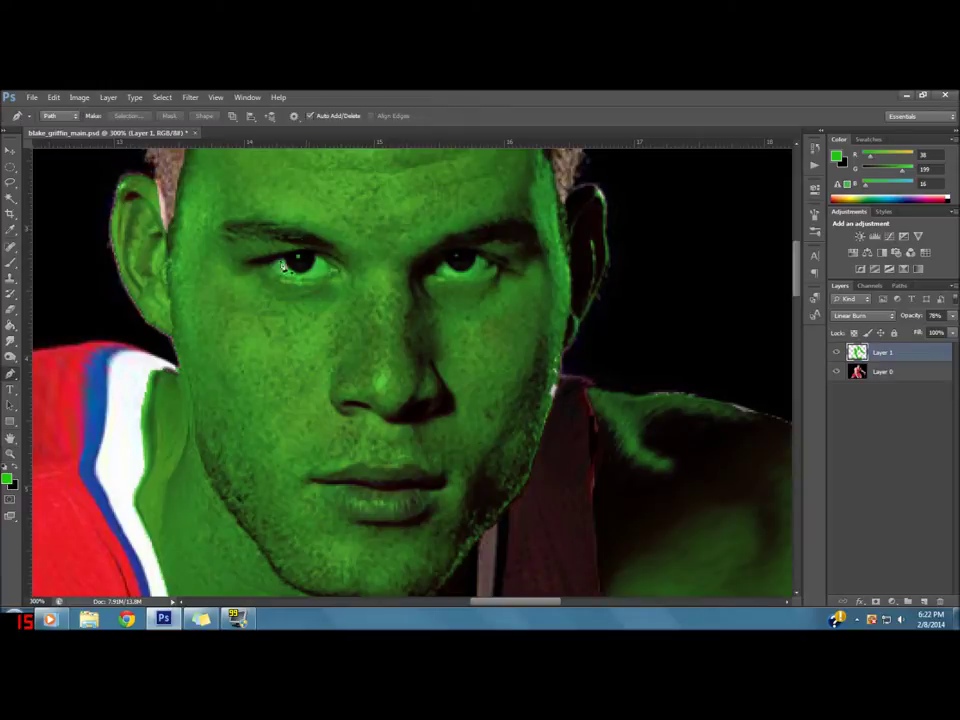
Step: Trace the left eye with the Pen, make it a selection, and delete its green
click(265, 267)
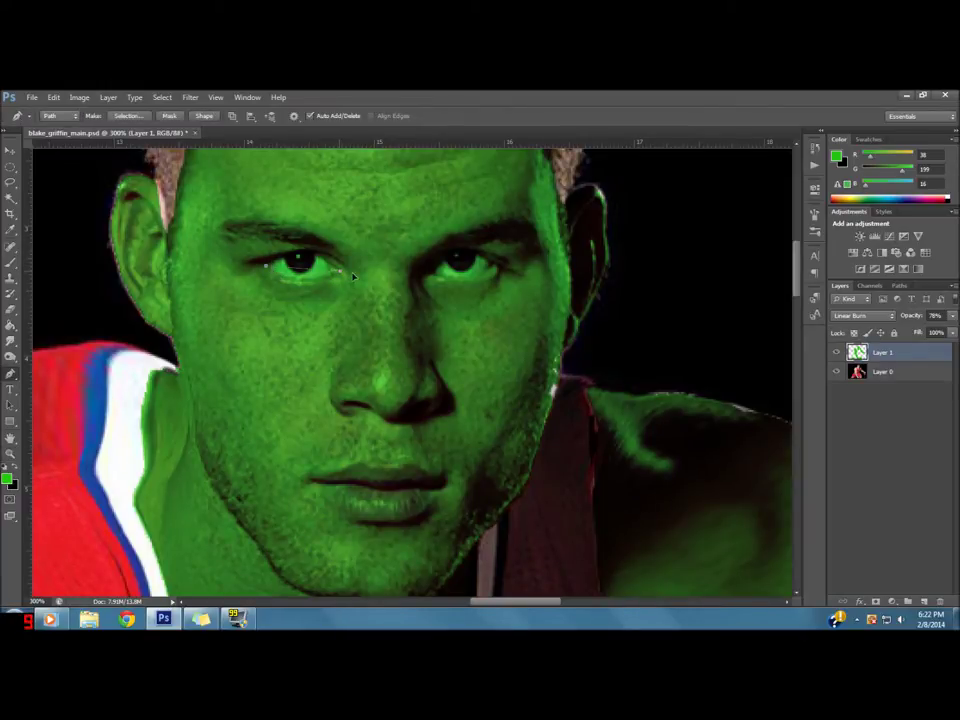
mouse_move(341, 274)
mouse_down()
mouse_move(381, 302)
mouse_move(378, 318)
mouse_up()
drag(377, 318, 379, 317)
click(256, 267)
right_click(293, 261)
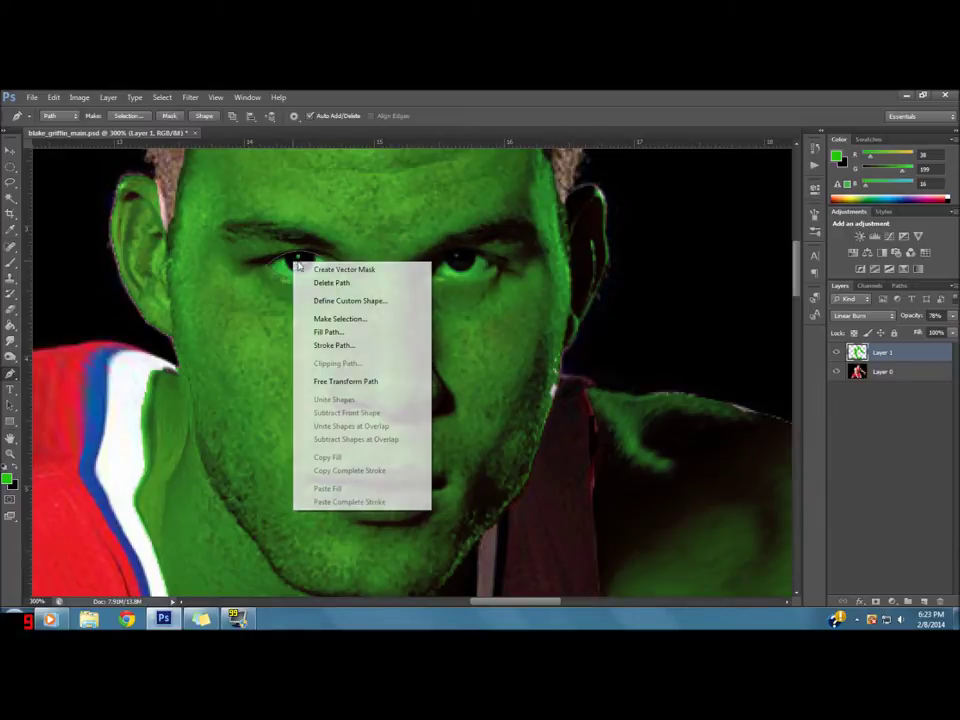
click(345, 319)
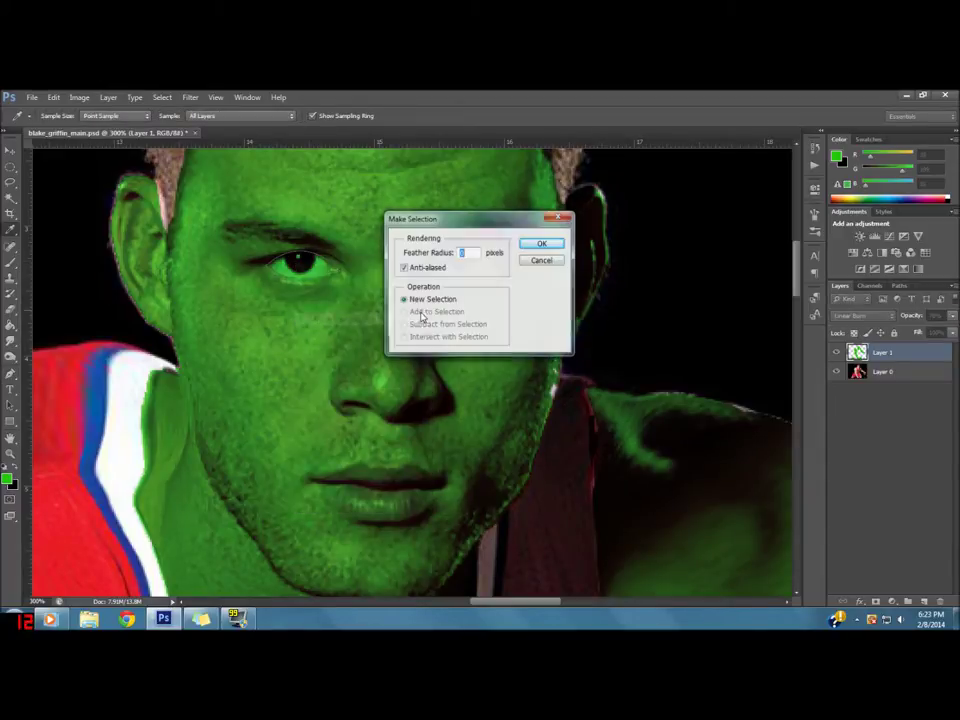
click(538, 245)
key(Delete)
key(ctrl+d)
Step: Trace the right eye with the Pen and clear its green the same way
click(428, 274)
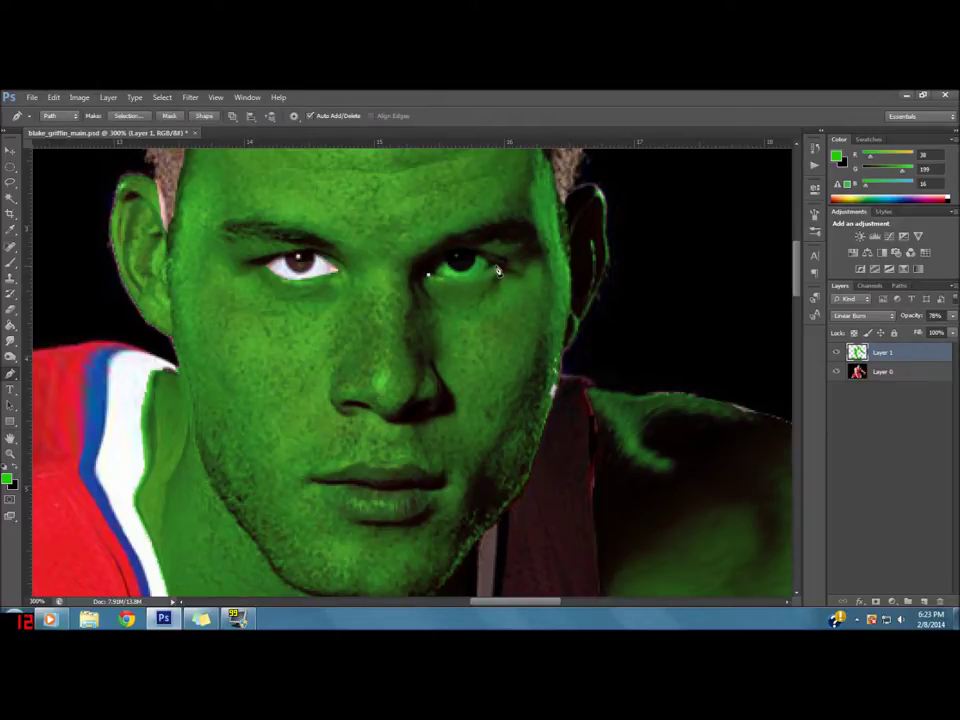
mouse_move(494, 266)
mouse_down()
mouse_move(544, 306)
mouse_move(537, 311)
mouse_up()
click(429, 276)
right_click(464, 264)
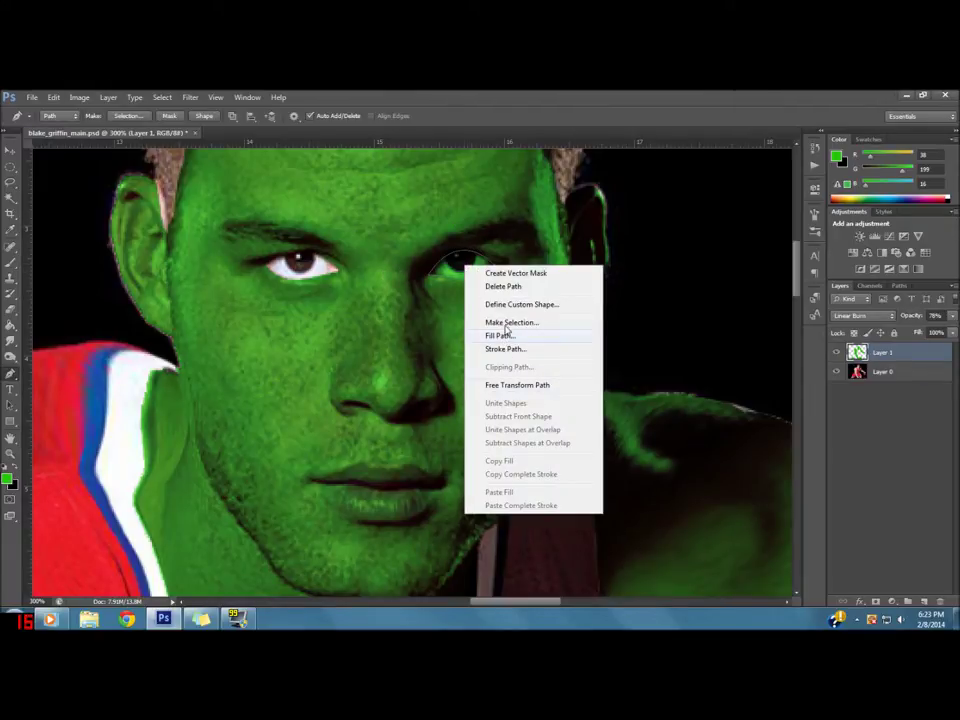
click(511, 322)
key(Return)
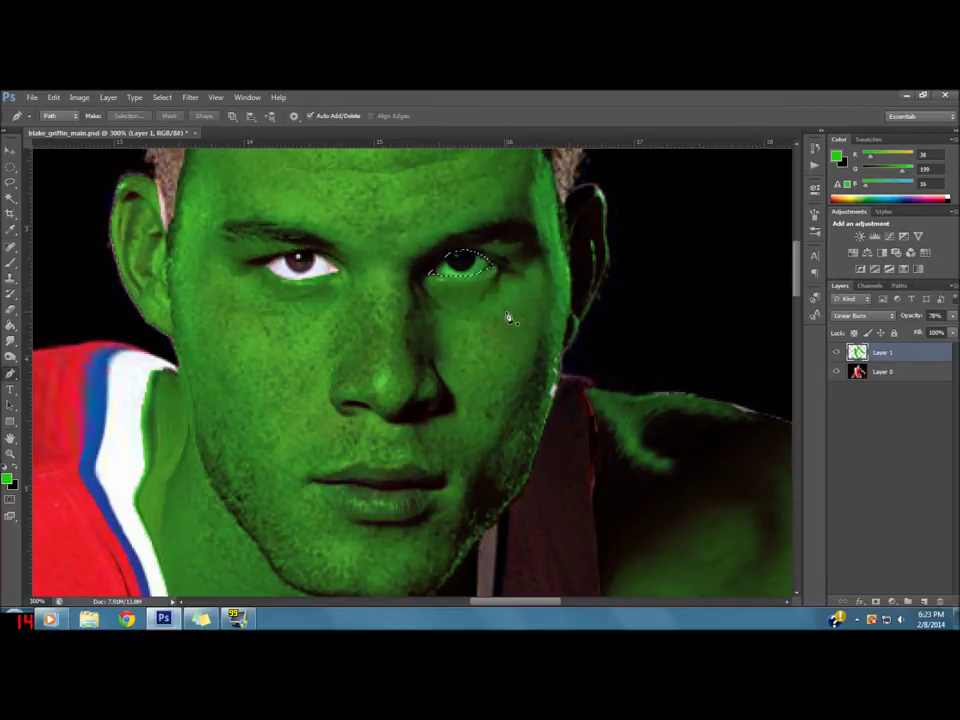
key(ctrl+d)
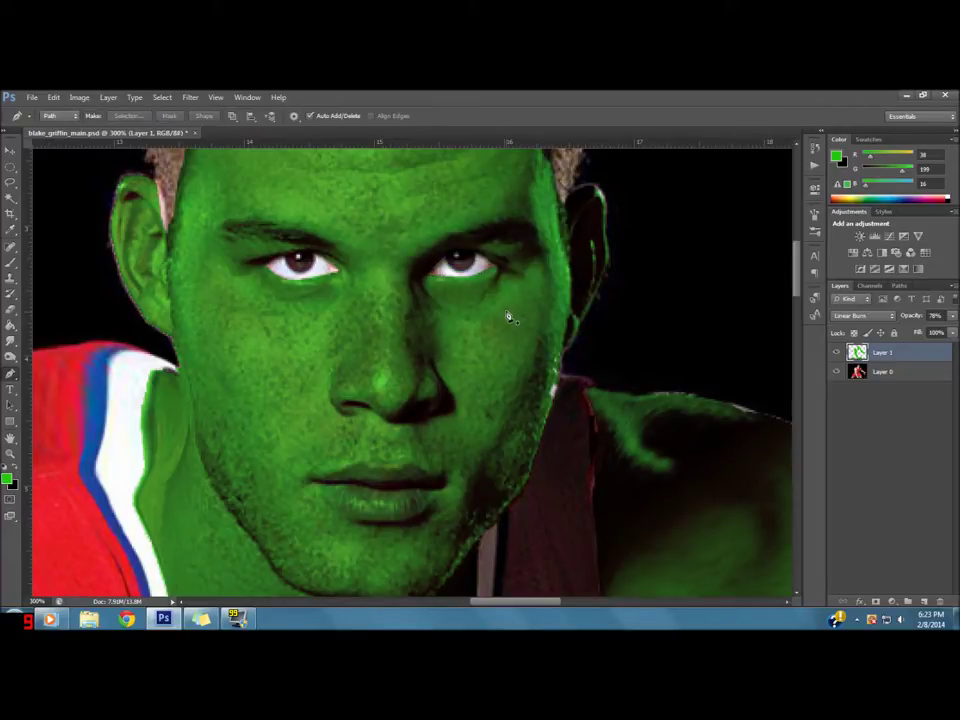
key(z)
alt+click(508, 306)
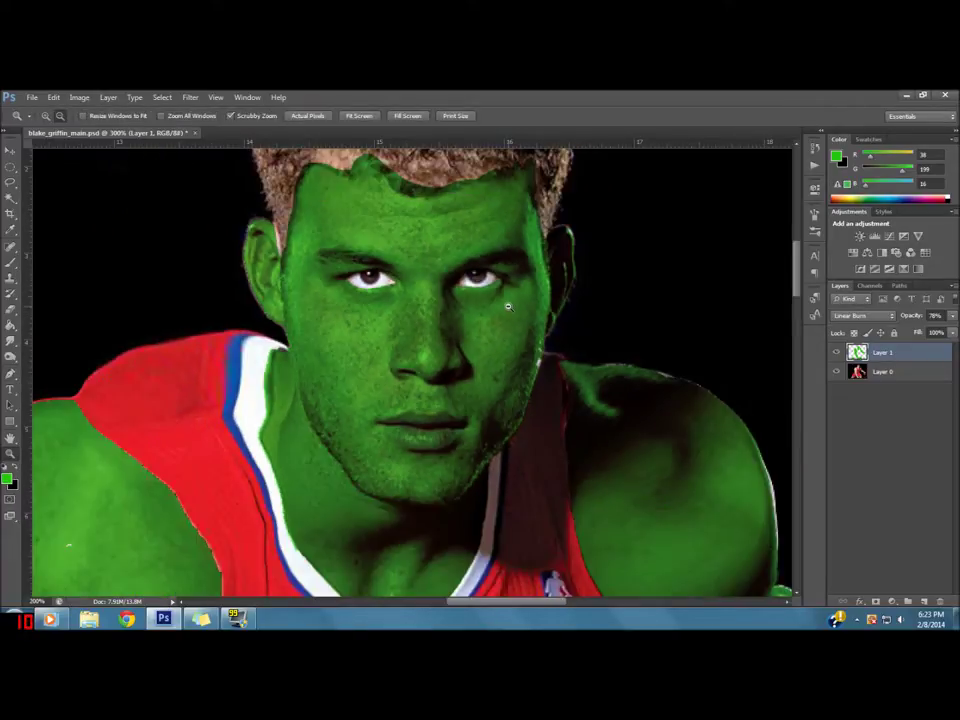
Step: Create empty Layer 2 above the photo and move it to the top of the stack
alt+click(512, 279)
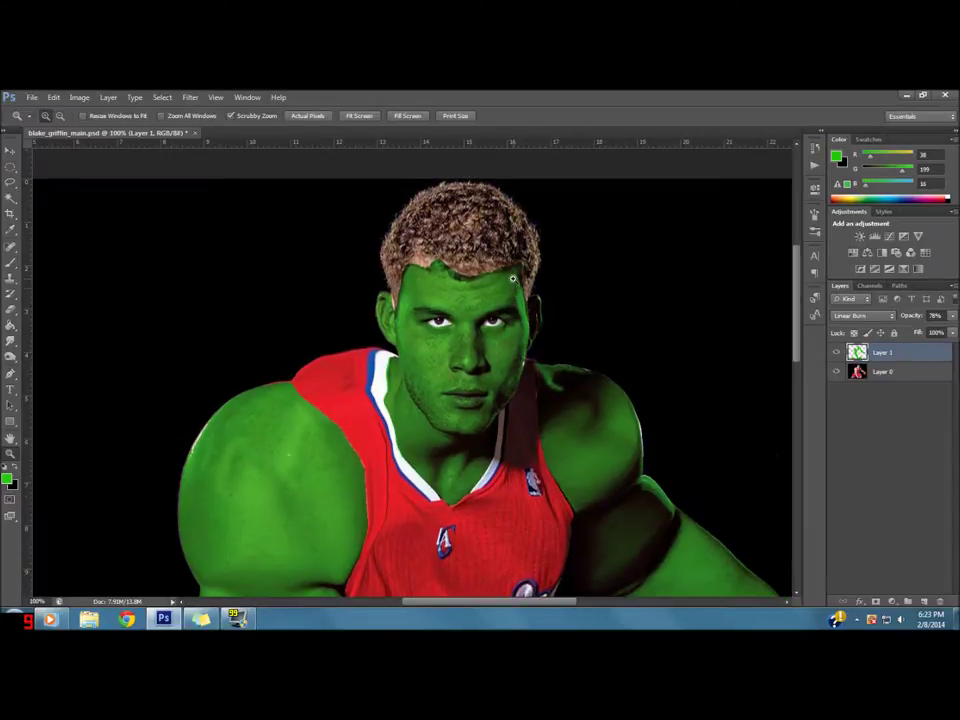
key(alt+bracketleft)
click(512, 279)
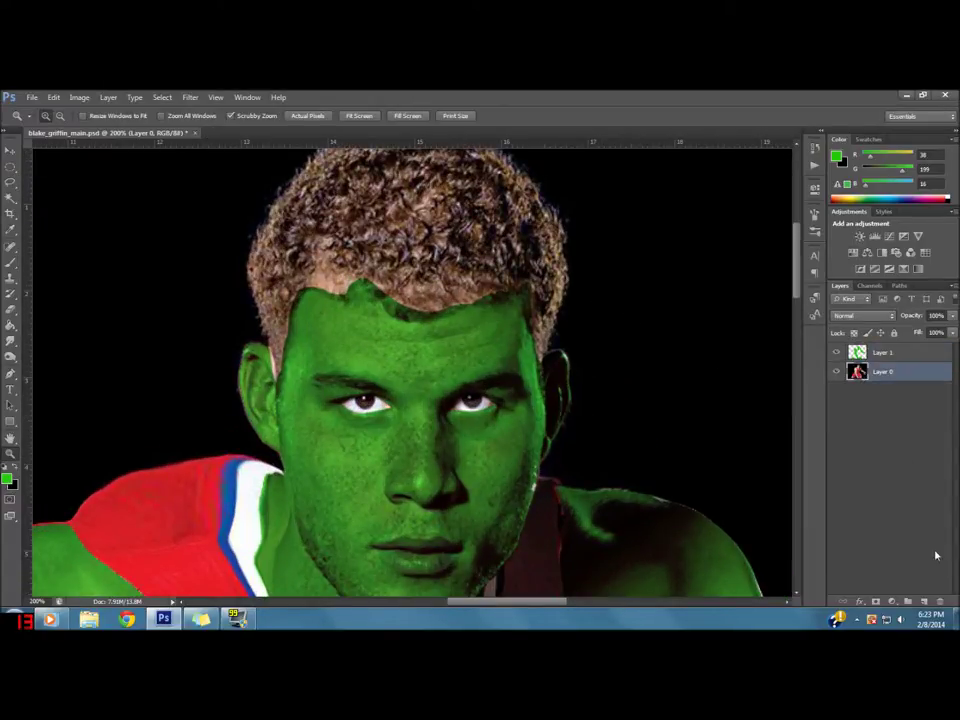
click(924, 601)
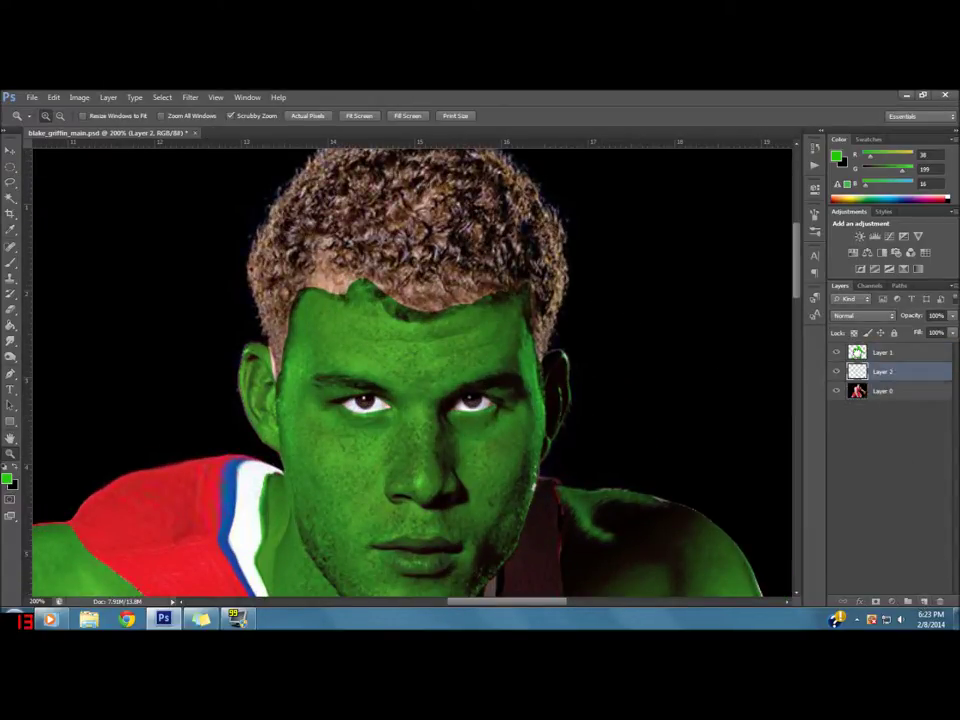
key(alt+bracketright)
key(ctrl+bracketleft)
click(12, 263)
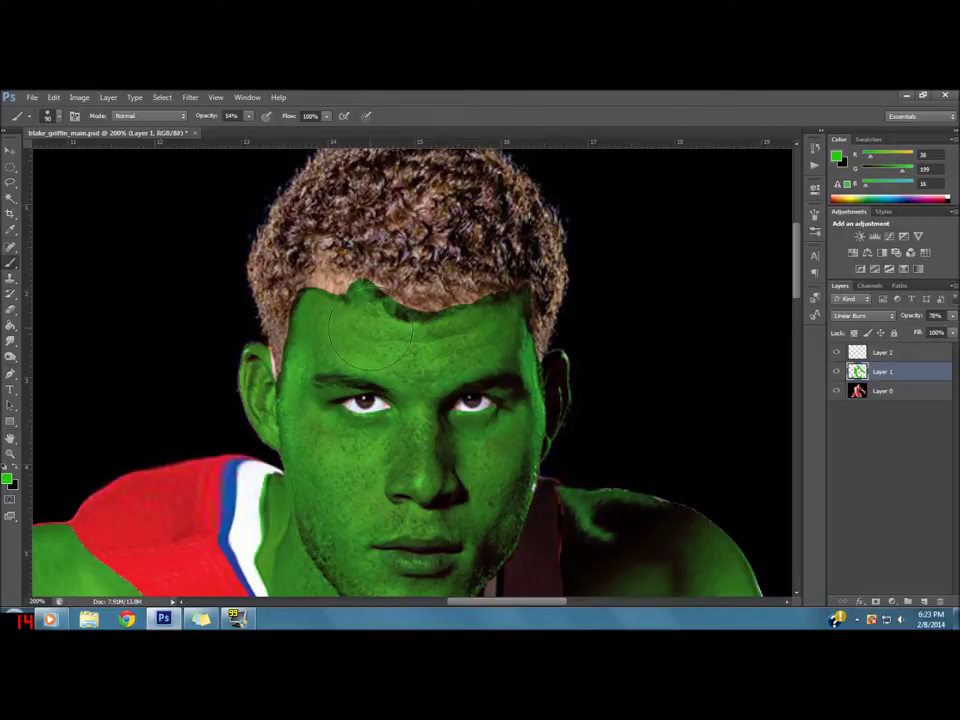
key(p)
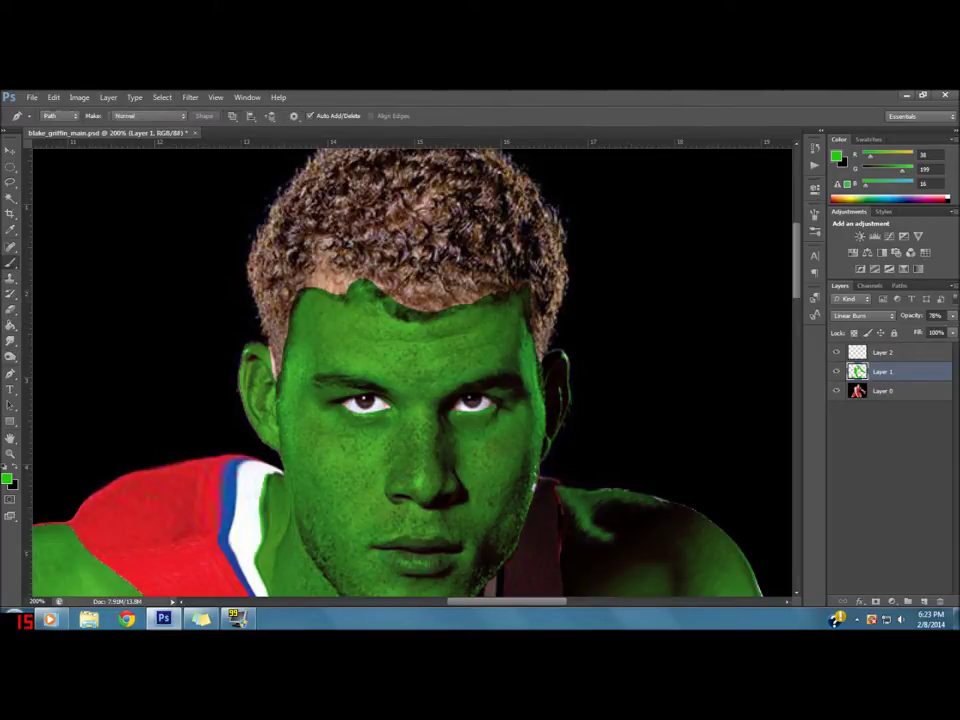
Step: Paint green along the forehead hairline on Layer 1 with a smaller brush
key(b)
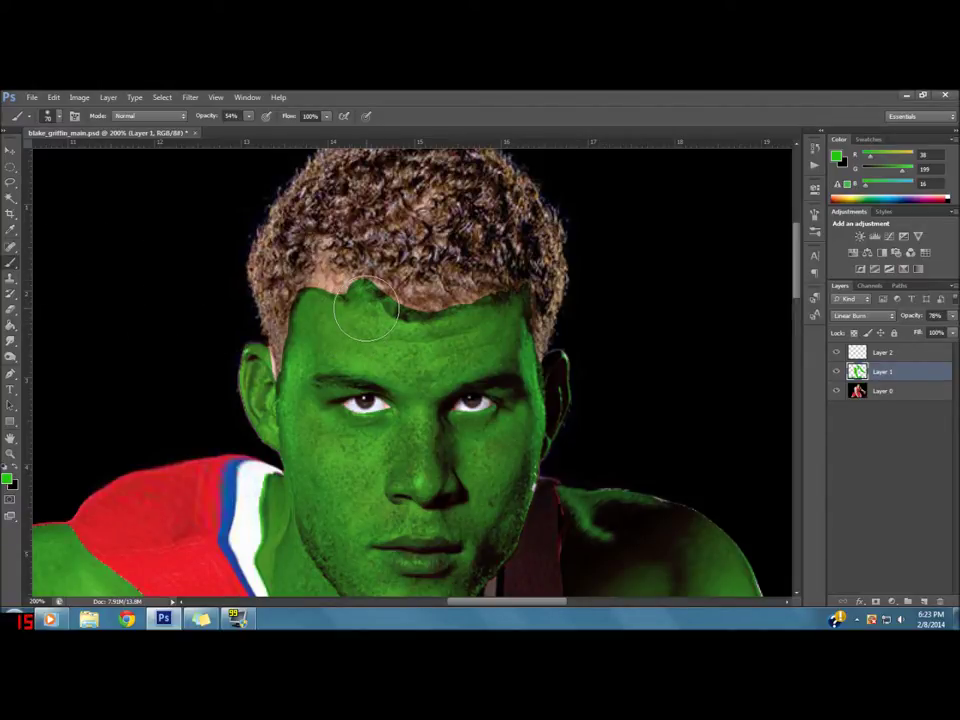
key(bracketleft)
key(bracketleft)
key(bracketleft)
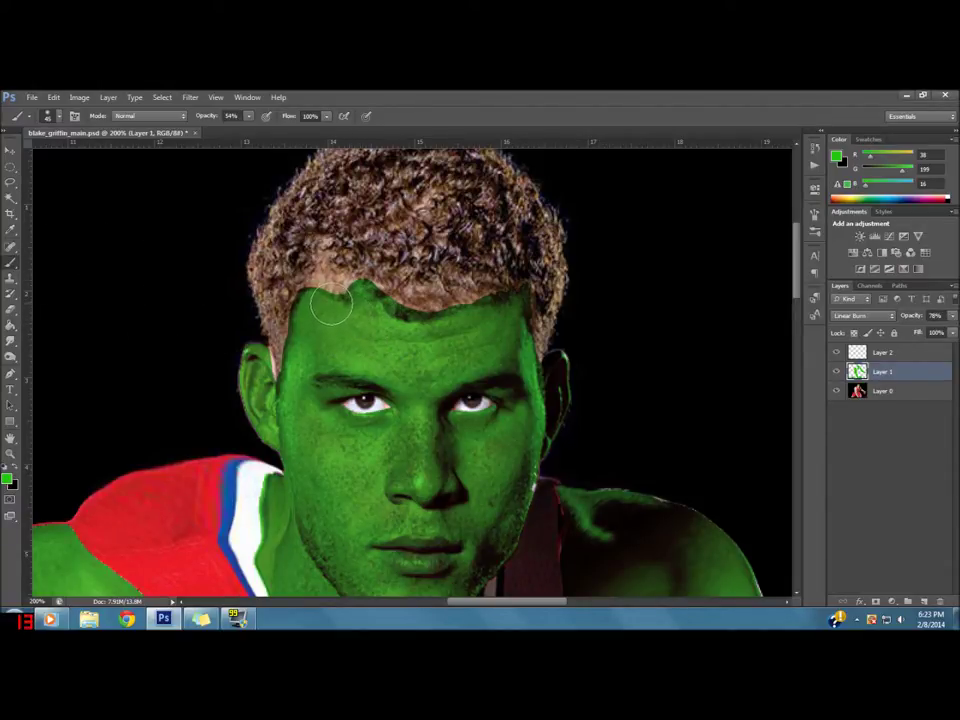
mouse_move(332, 300)
mouse_down()
mouse_move(324, 278)
mouse_move(348, 299)
mouse_move(438, 317)
mouse_move(517, 293)
mouse_up()
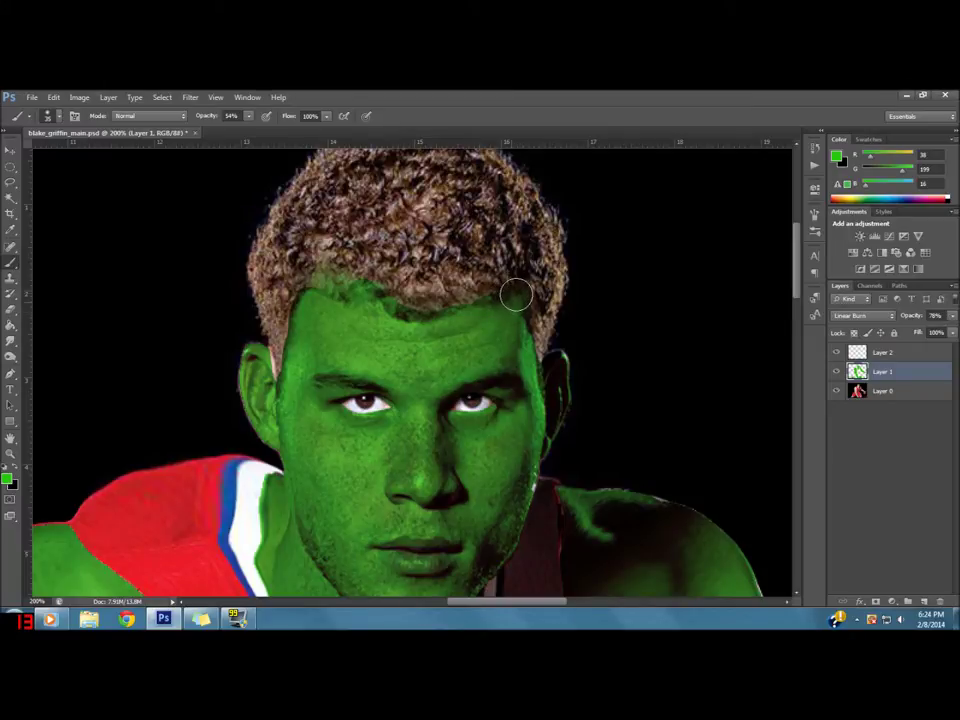
mouse_move(517, 293)
mouse_down()
mouse_move(387, 320)
mouse_move(349, 316)
mouse_up()
key(bracketright)
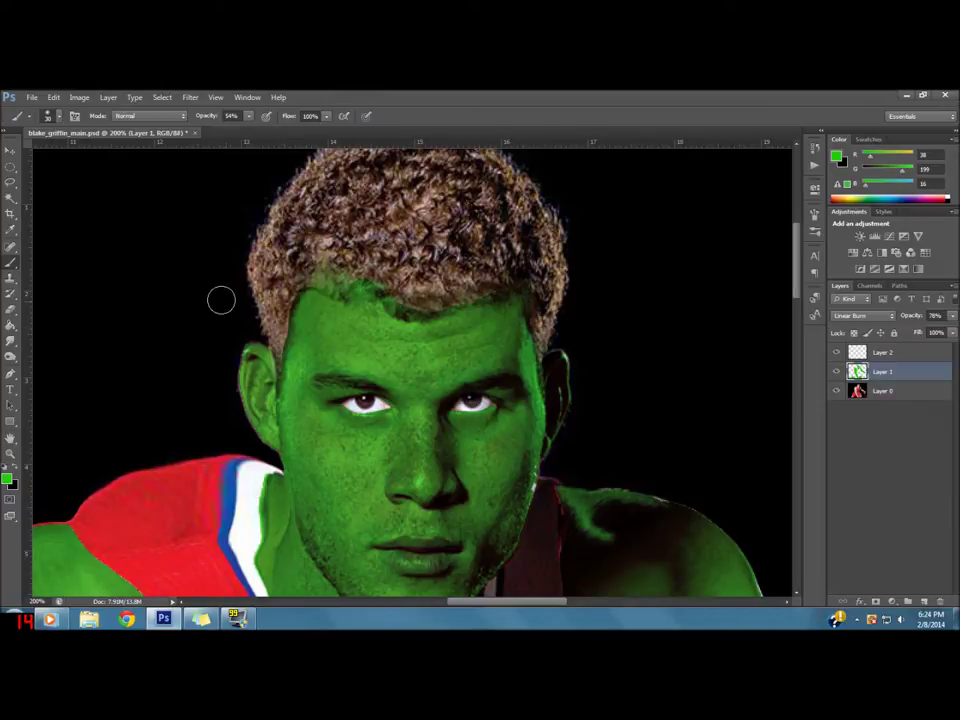
click(867, 392)
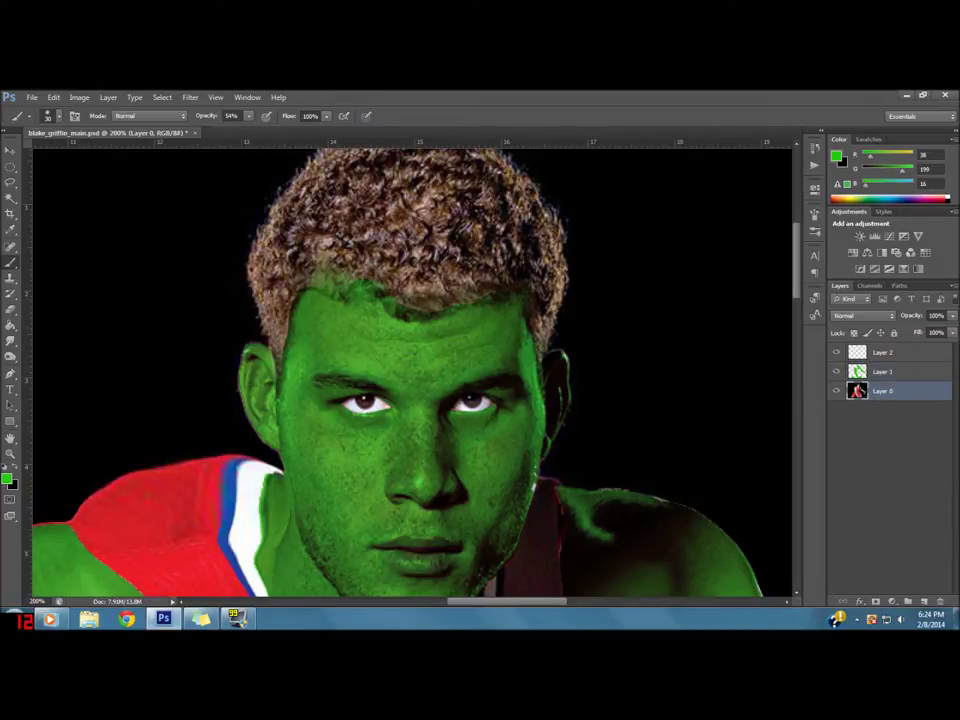
Step: Select the player's curly hair on Layer 0 with the Magic Wand
click(10, 197)
click(304, 208)
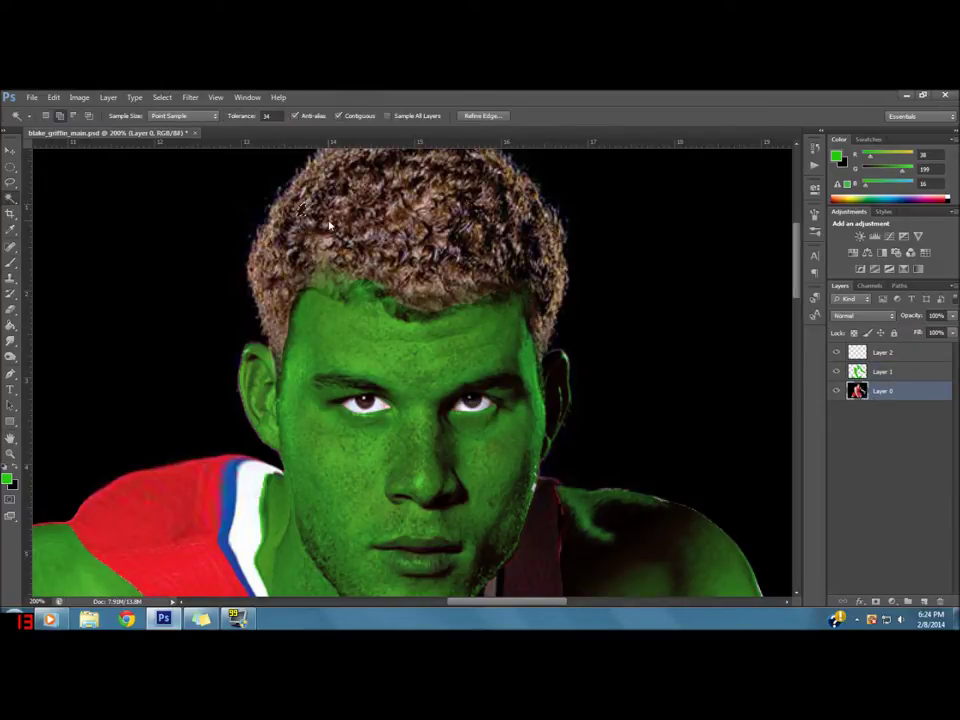
shift+click(445, 237)
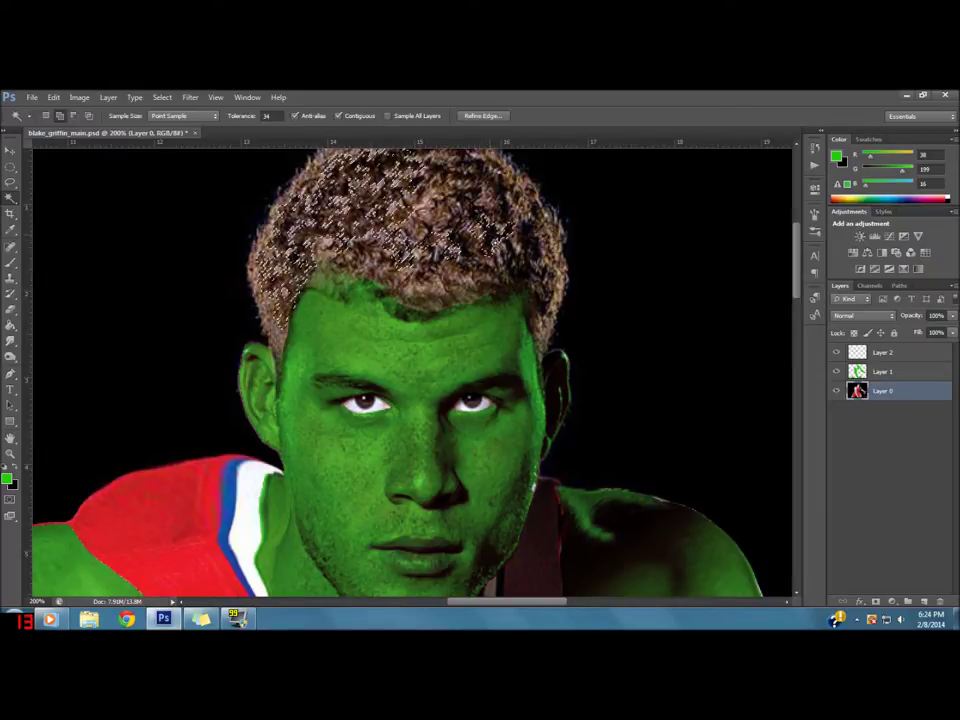
scroll(400, 300, up, 2)
key(z)
alt+click(117, 233)
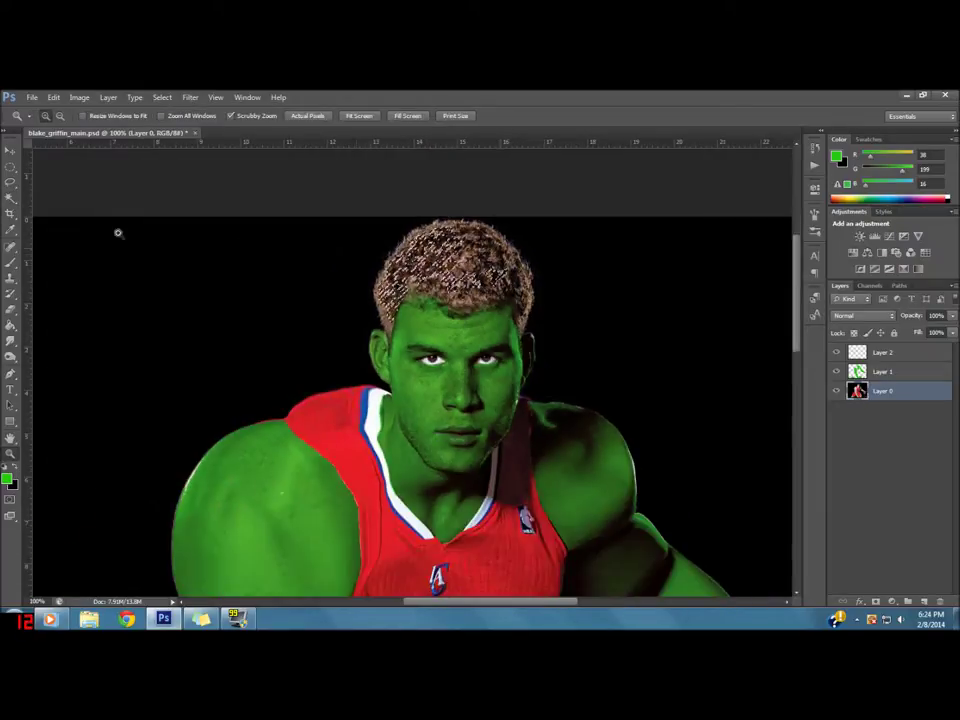
Step: Refine the hair selection with Quick Selection and add an empty Layer 3 above the photo
click(11, 184)
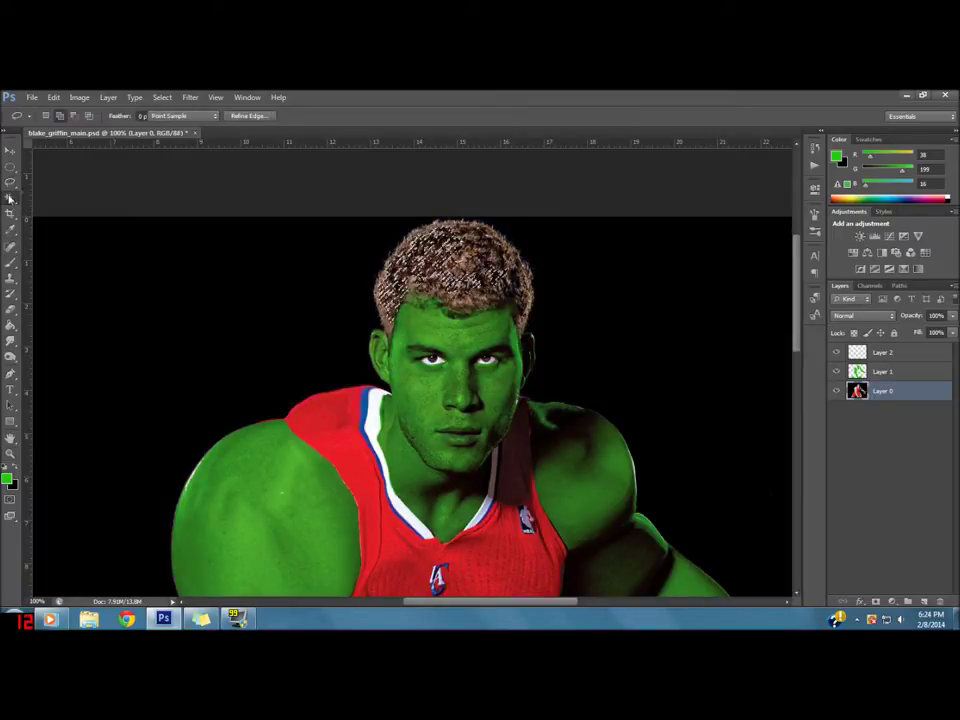
click(11, 199)
click(37, 196)
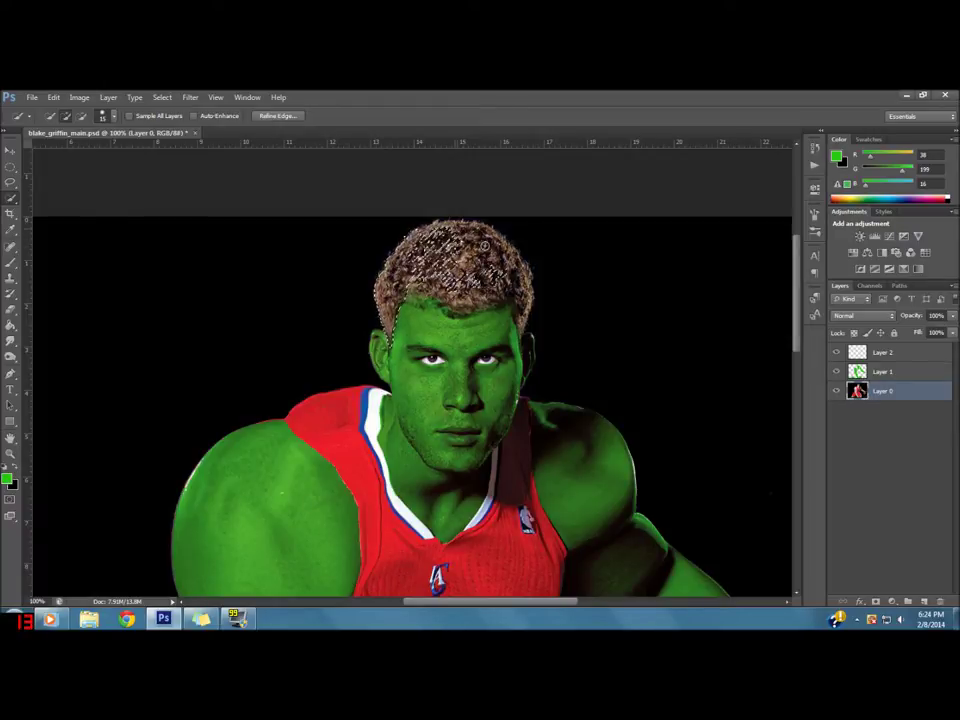
drag(484, 244, 514, 270)
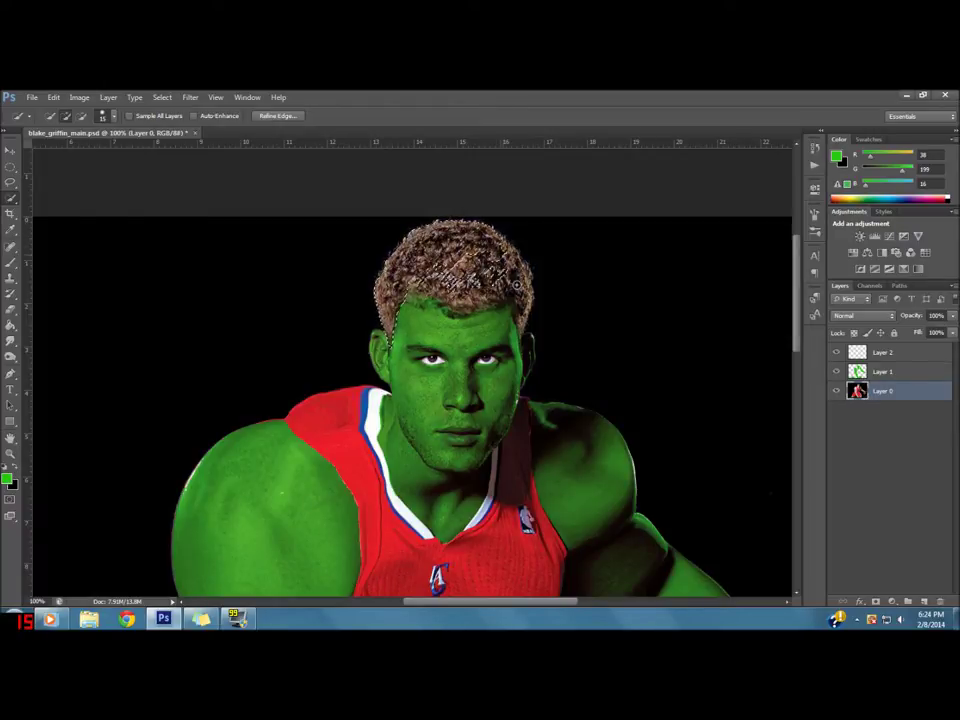
click(521, 320)
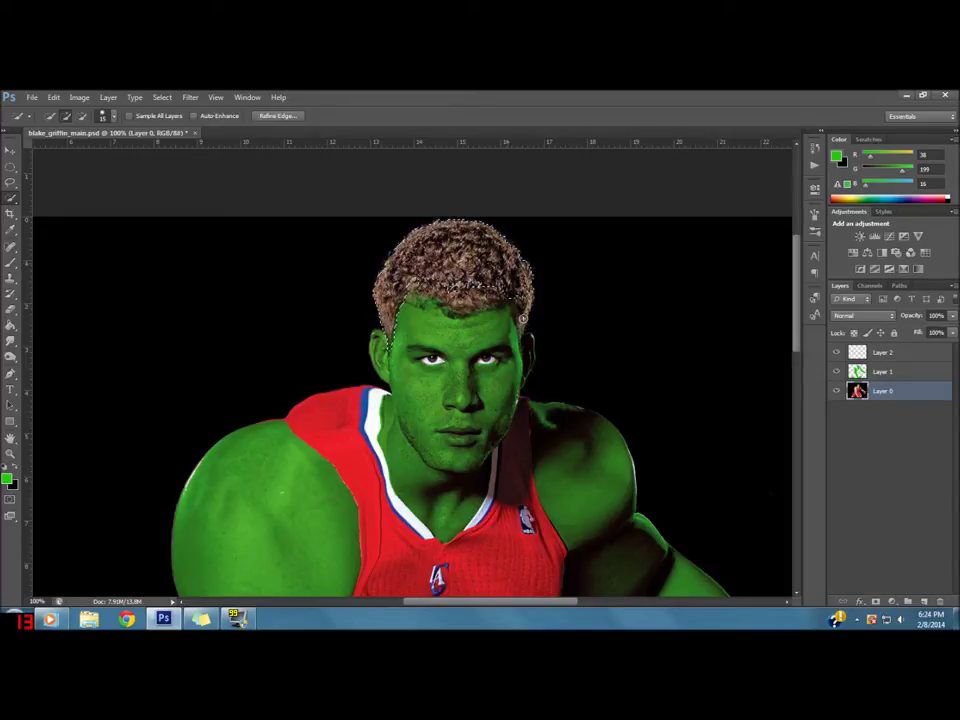
drag(464, 303, 373, 317)
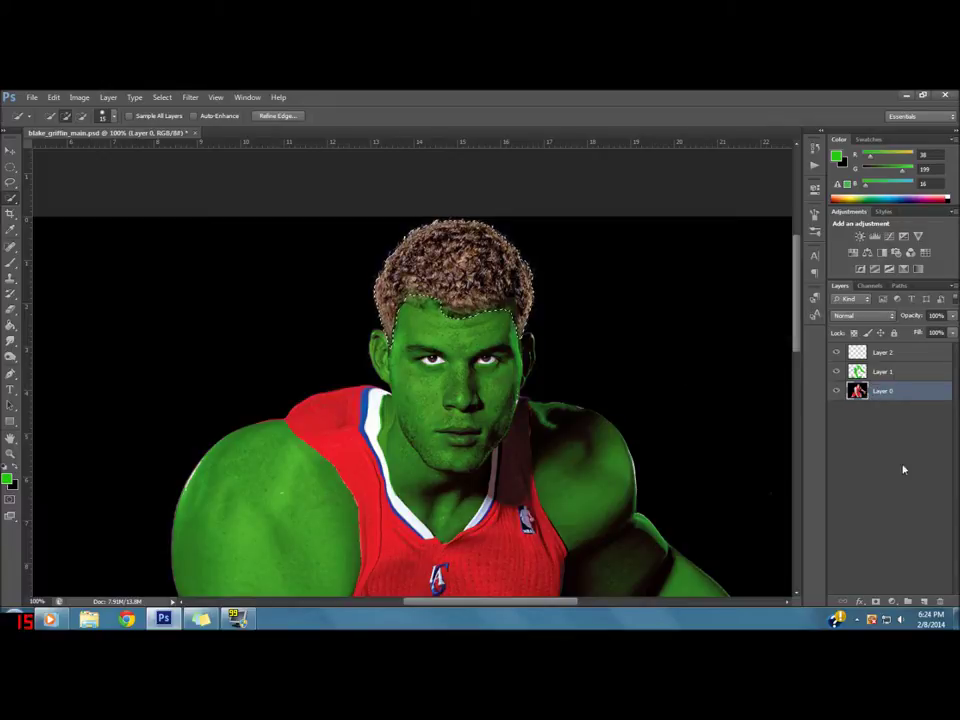
click(923, 601)
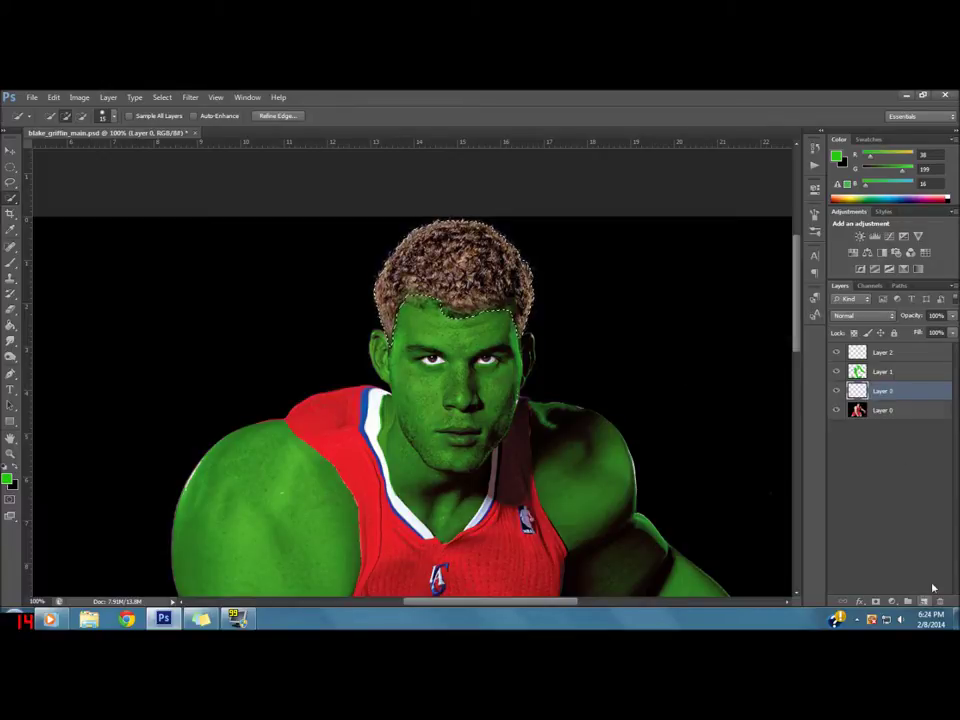
Step: Fill the hair selection with black on Layer 3, then deselect
click(10, 325)
click(15, 472)
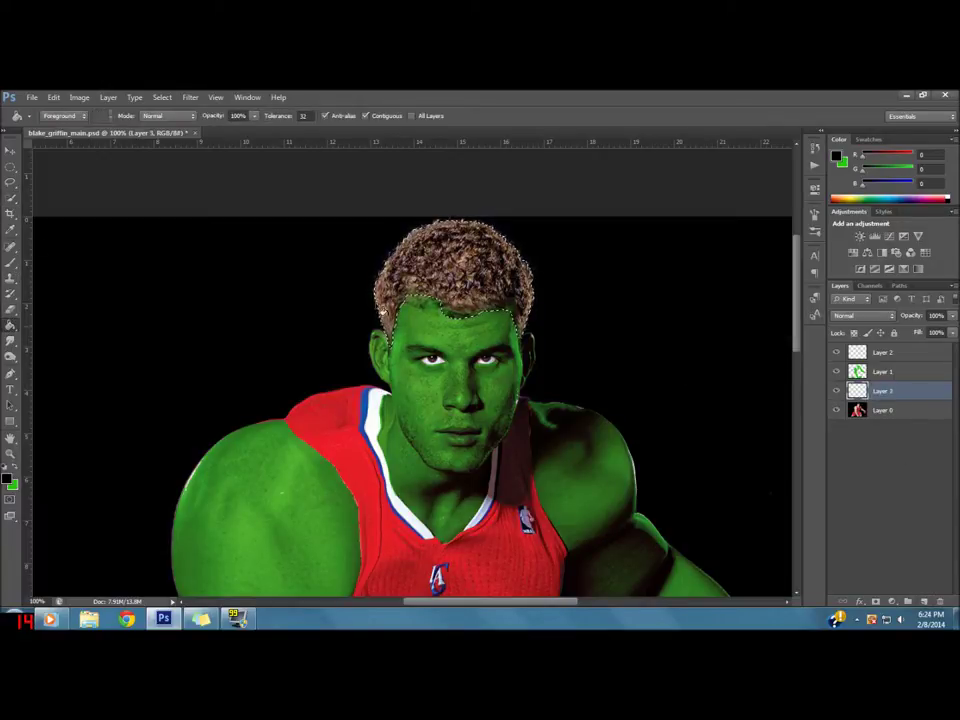
click(455, 255)
key(ctrl+d)
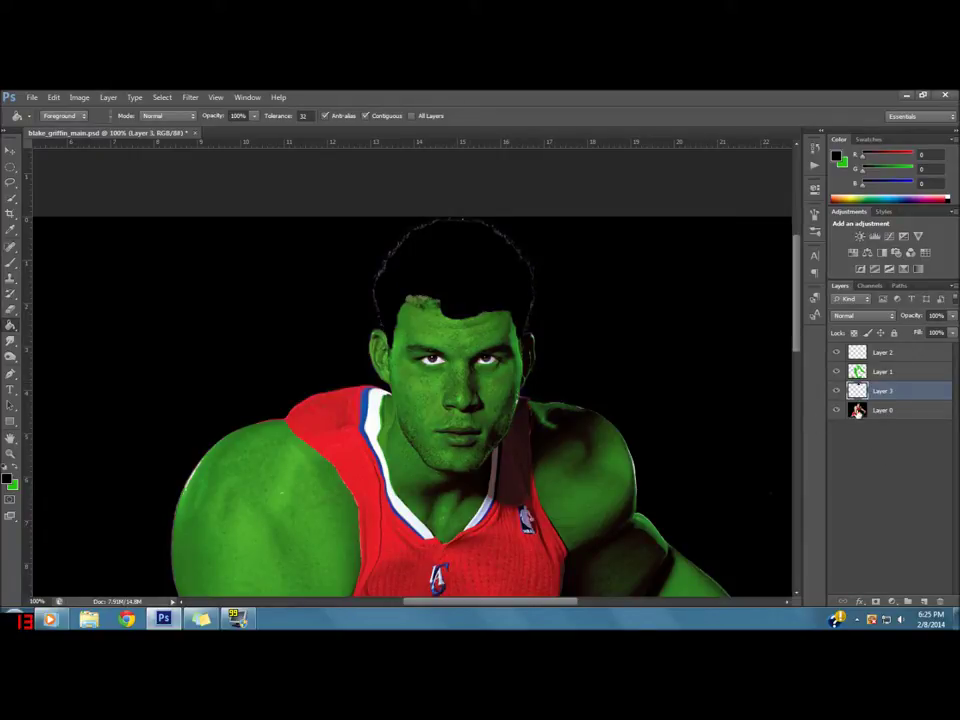
Step: Cycle Layer 3's blend mode until it reaches Saturation
click(866, 316)
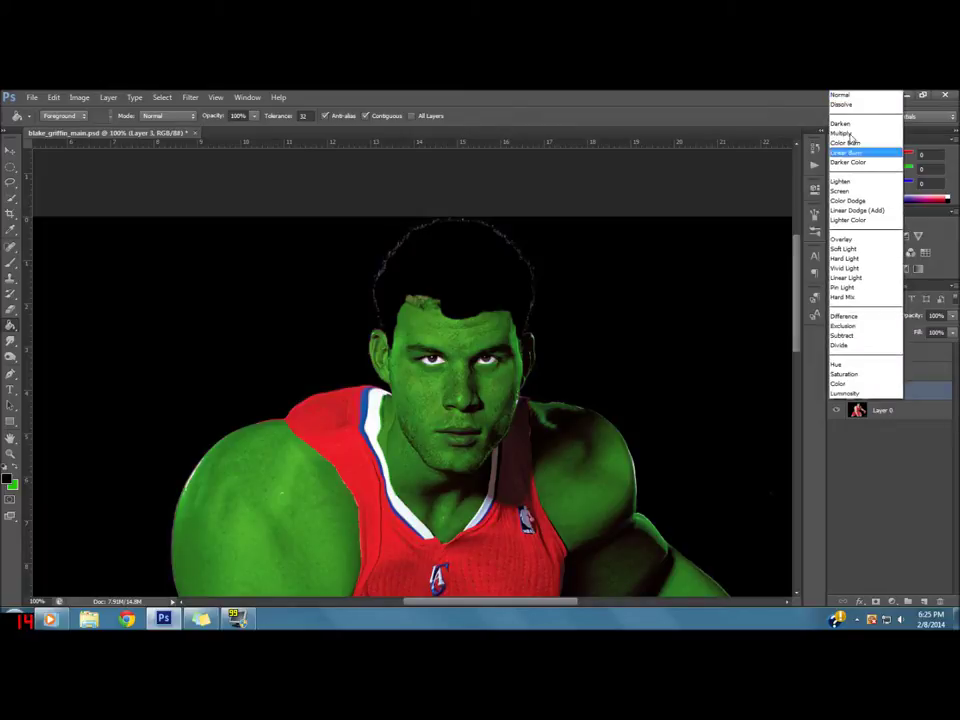
click(849, 108)
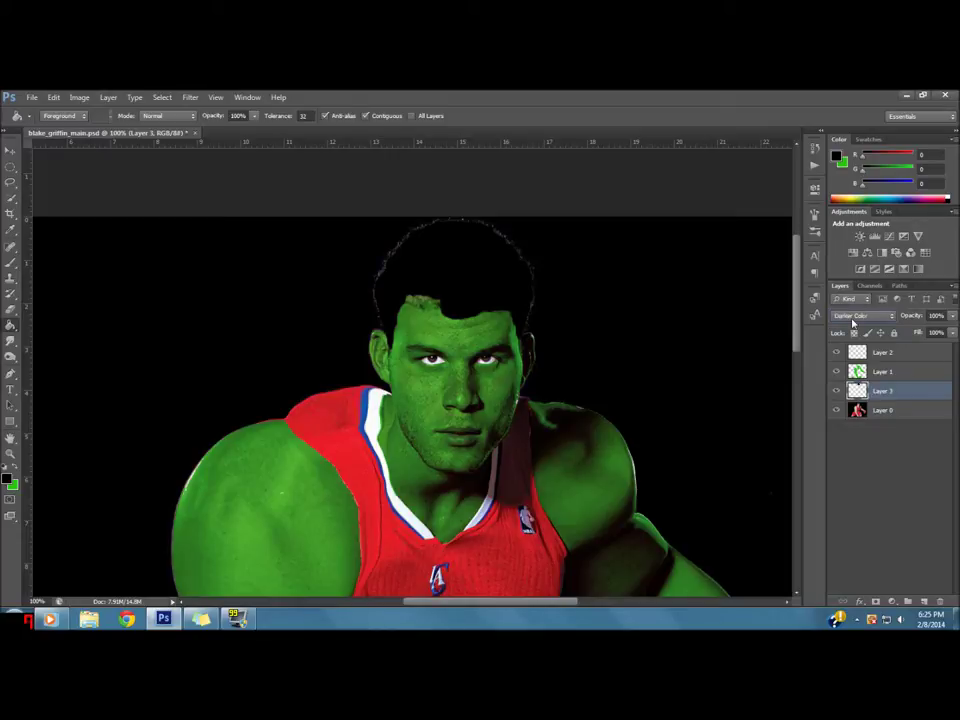
key(Down)
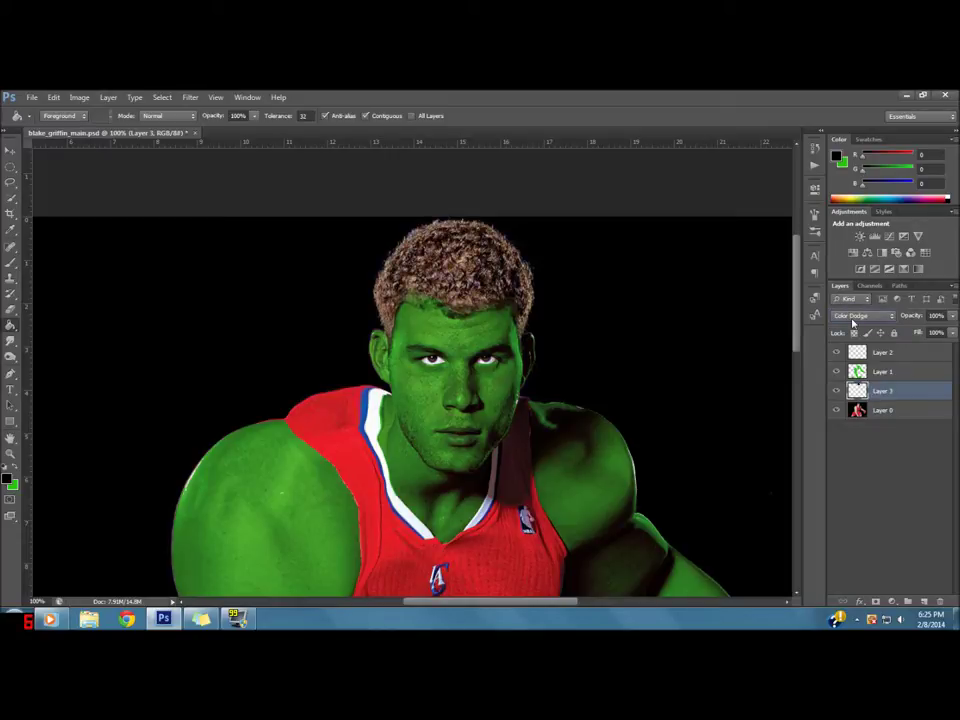
key(Down)
key(Down)
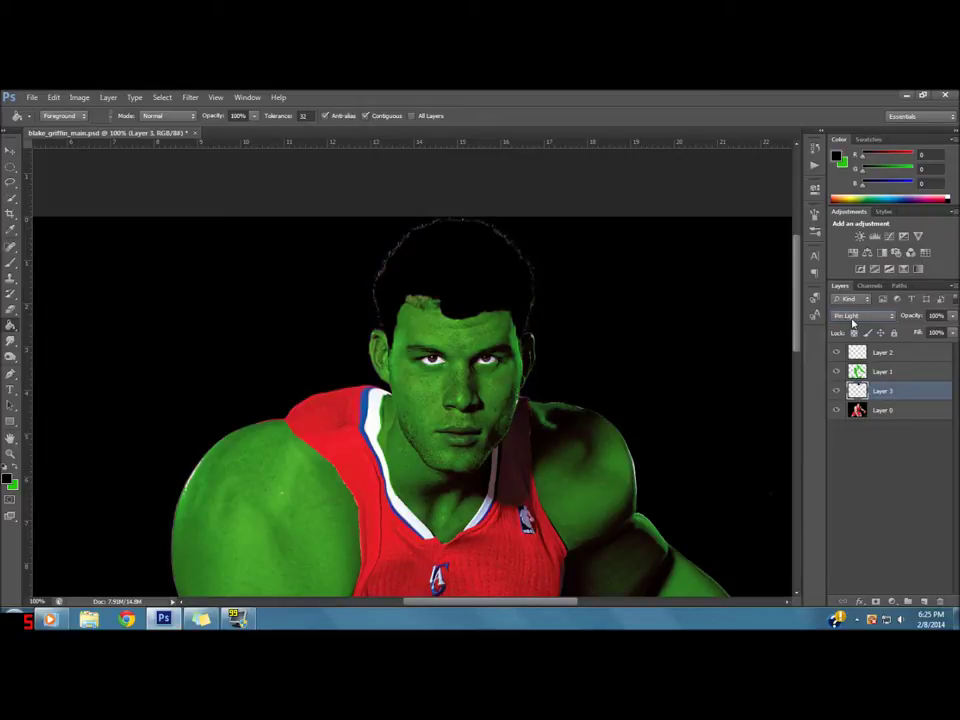
key(Down)
key(Down)
key(Down)
key(Down)
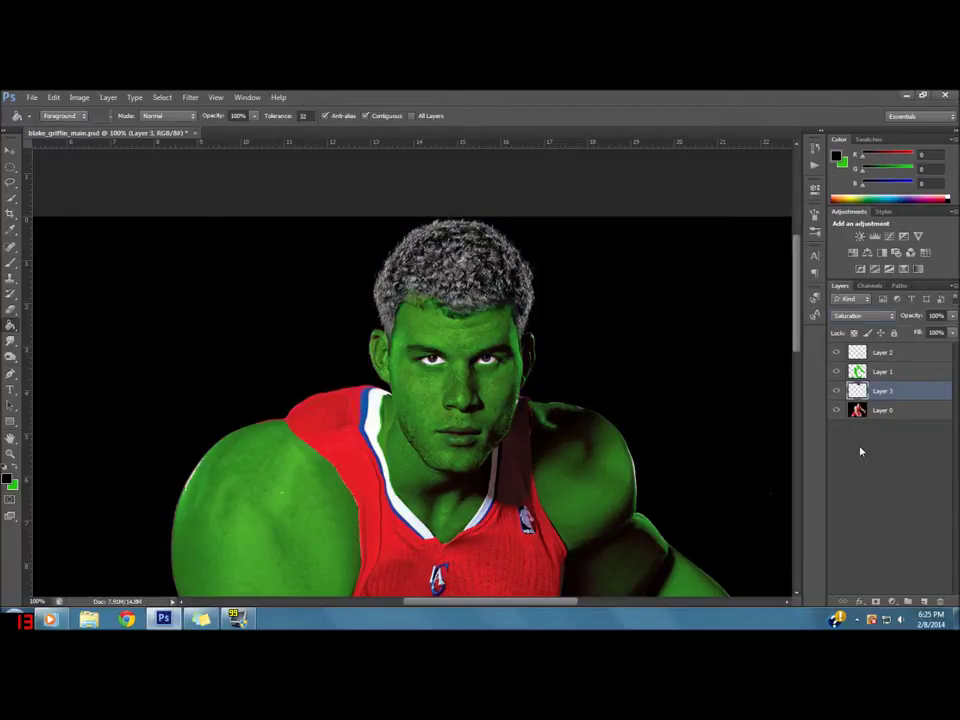
Step: Apply Levels with input values 117, 1.00 and 222 to the selected hair on Layer 0
ctrl+click(857, 391)
click(858, 410)
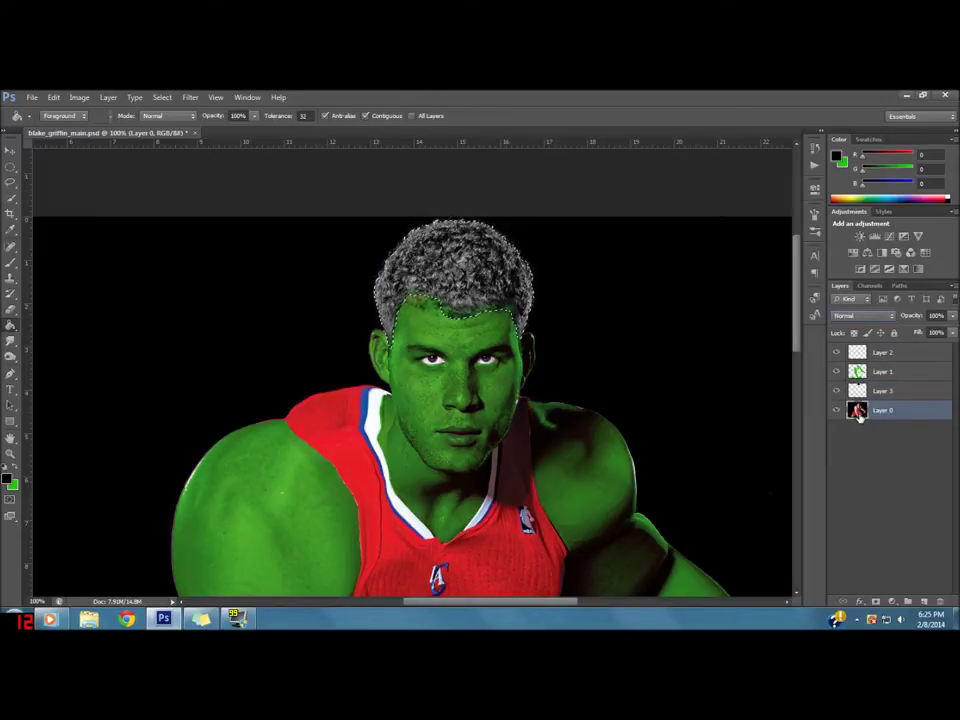
key(ctrl+l)
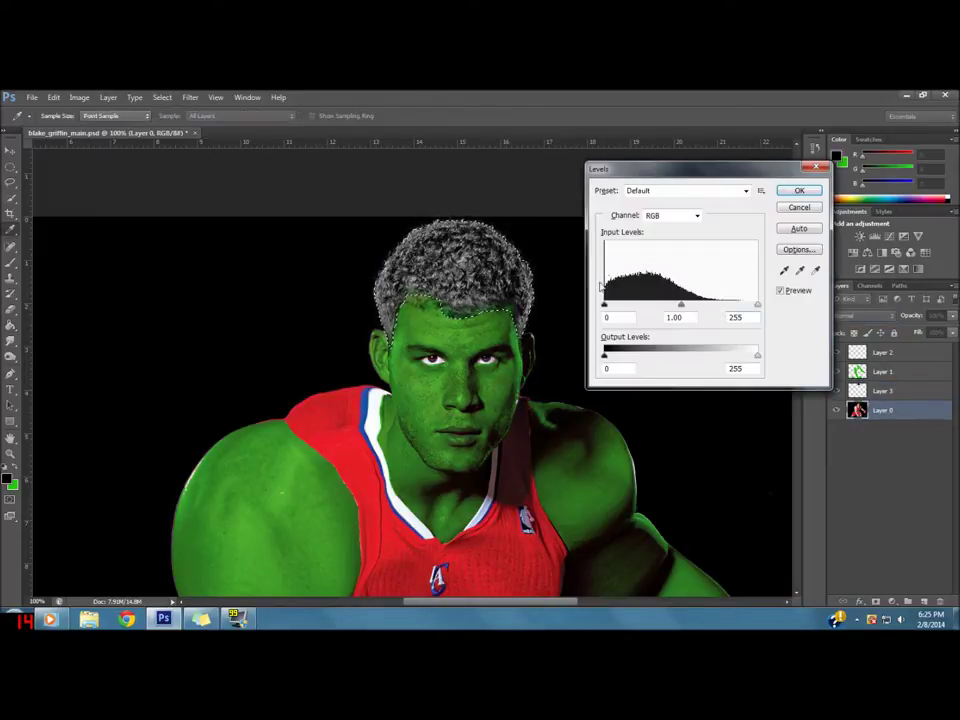
mouse_move(614, 310)
mouse_down()
mouse_move(646, 306)
mouse_move(662, 317)
mouse_up()
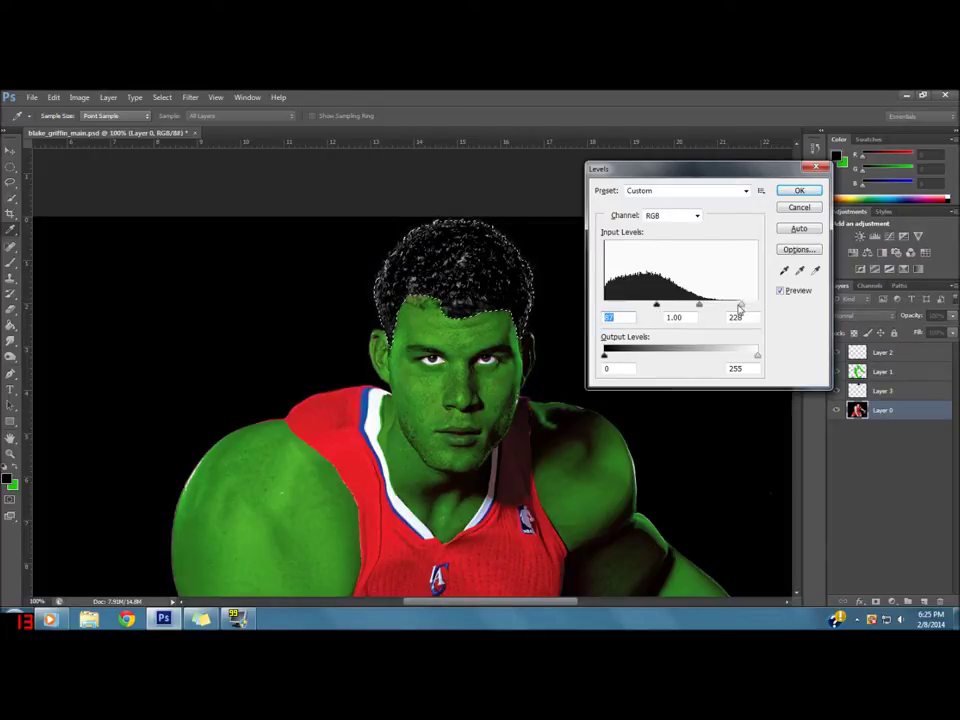
drag(740, 306, 736, 306)
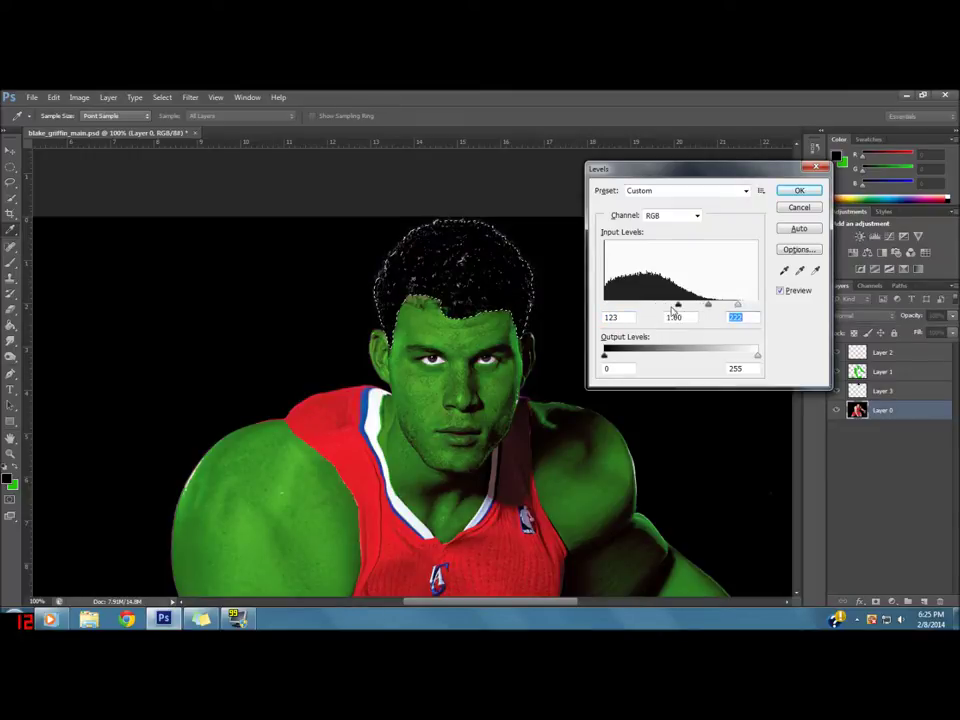
drag(704, 305, 691, 308)
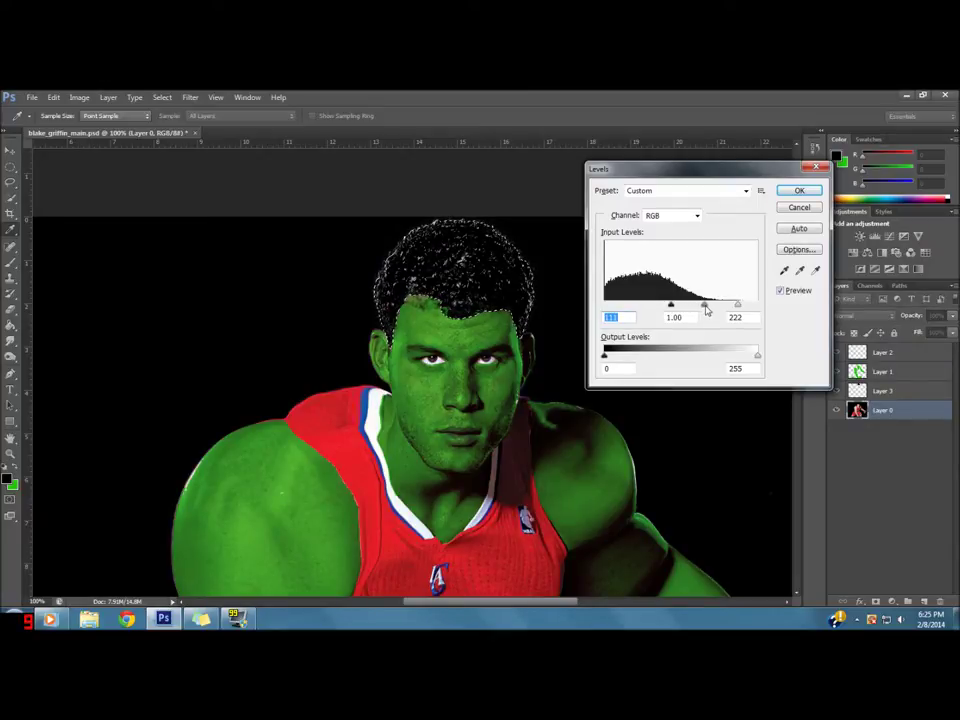
key(Tab)
text(1)
drag(671, 307, 674, 307)
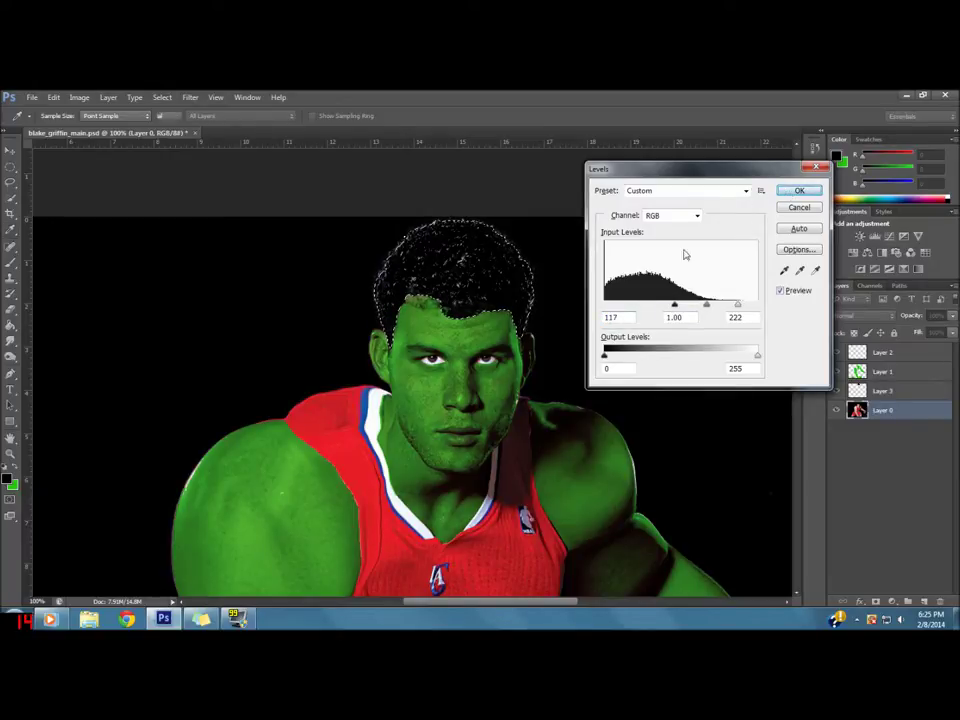
key(Return)
key(z)
alt+click(594, 313)
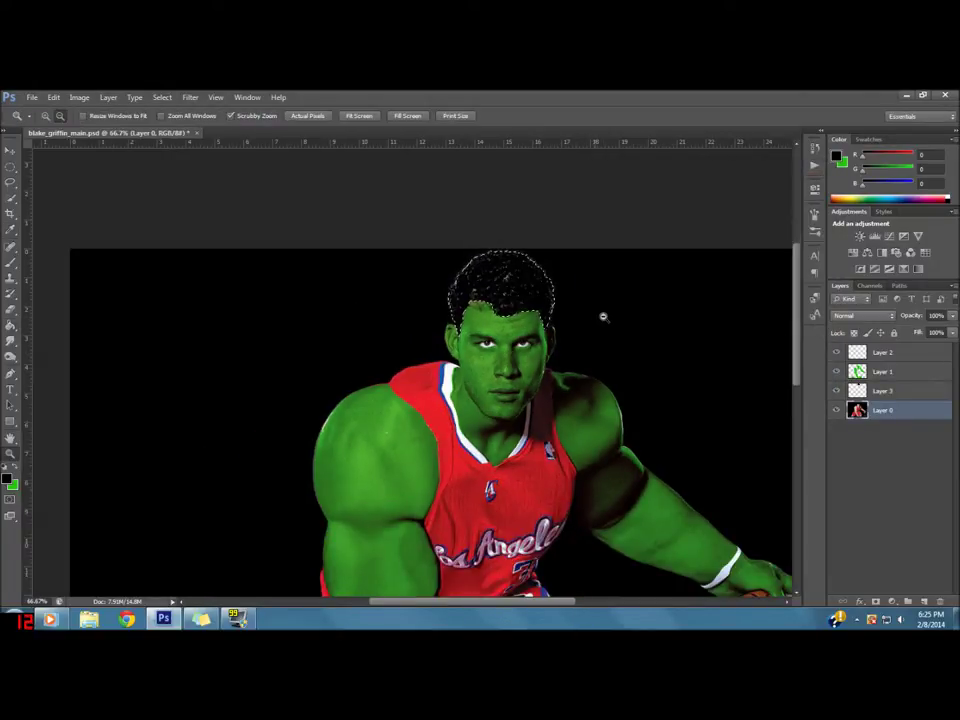
Step: Drag Layer 3 above Layer 1 in the stack and zoom in on the hairline
alt+click(594, 313)
alt+click(597, 317)
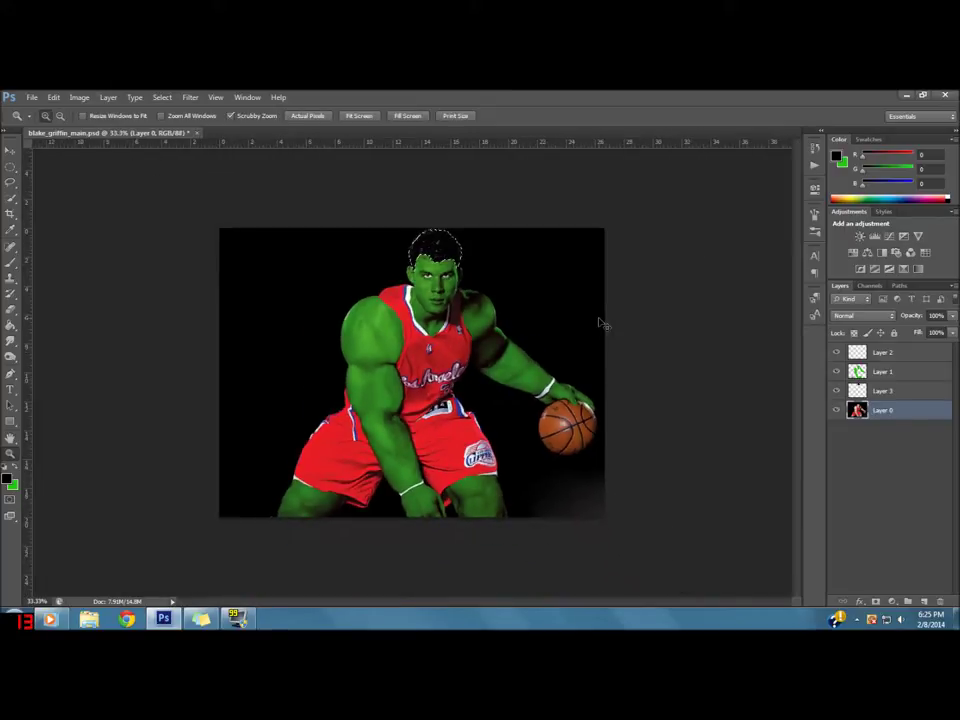
key(g)
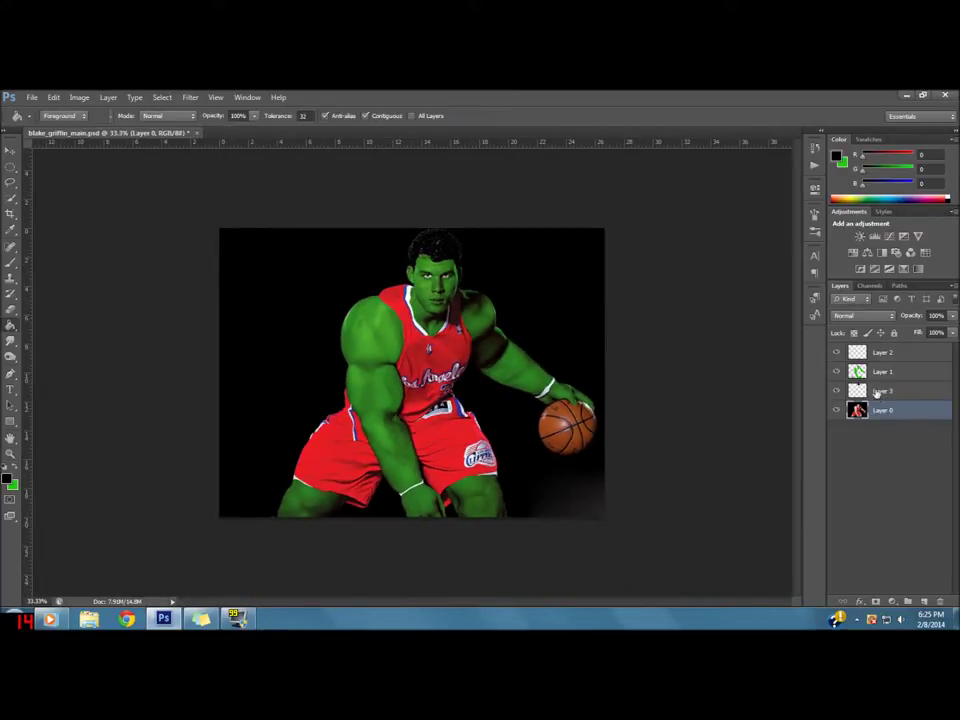
click(866, 394)
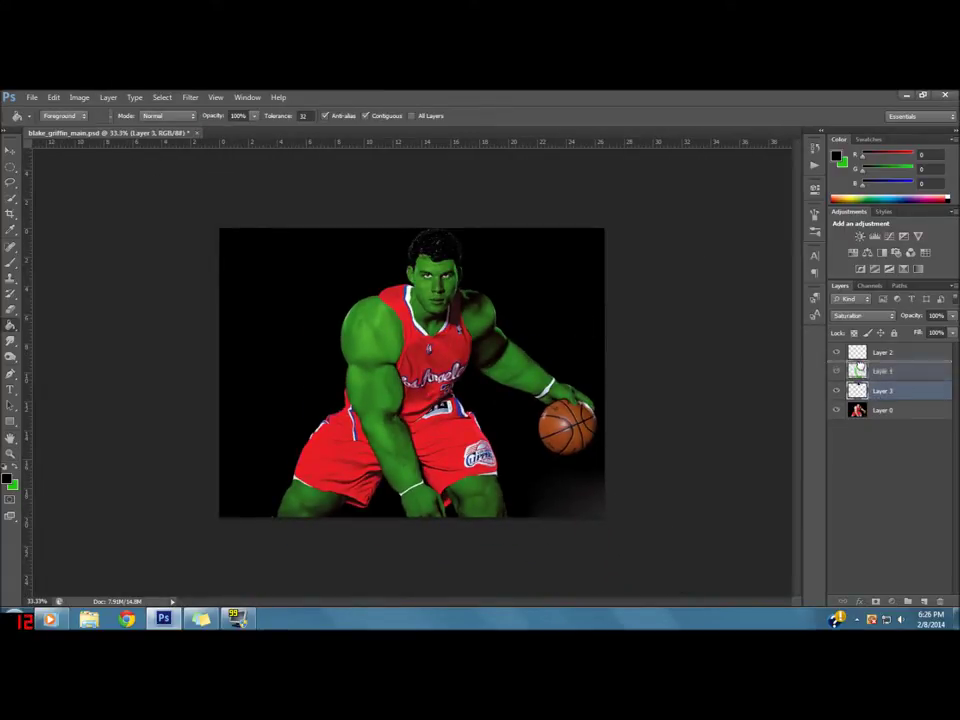
drag(859, 374, 858, 372)
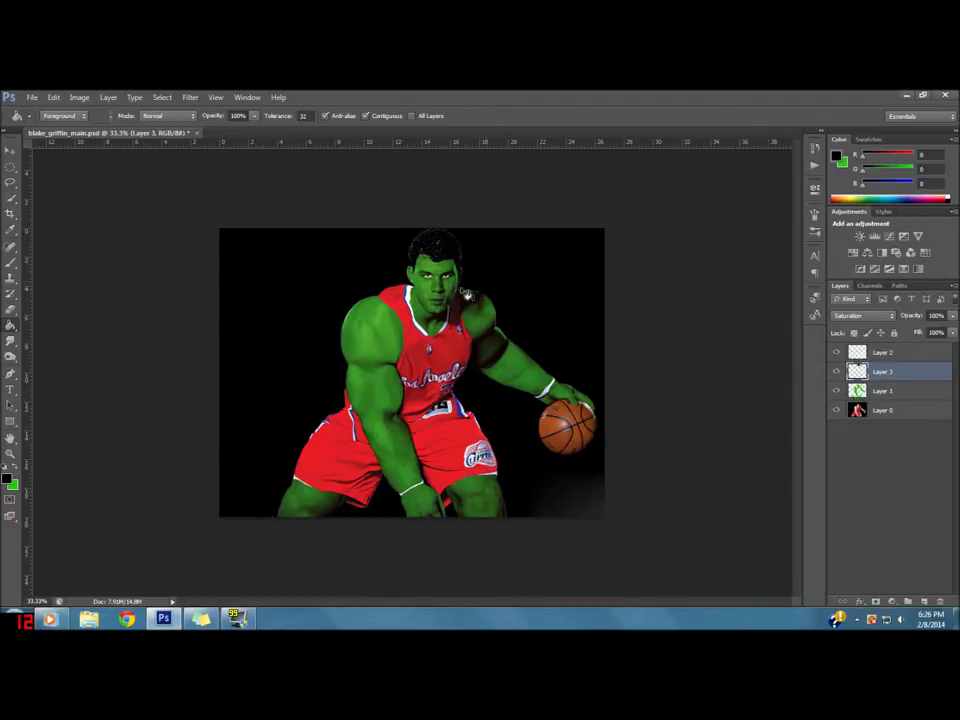
key(z)
drag(413, 272, 488, 240)
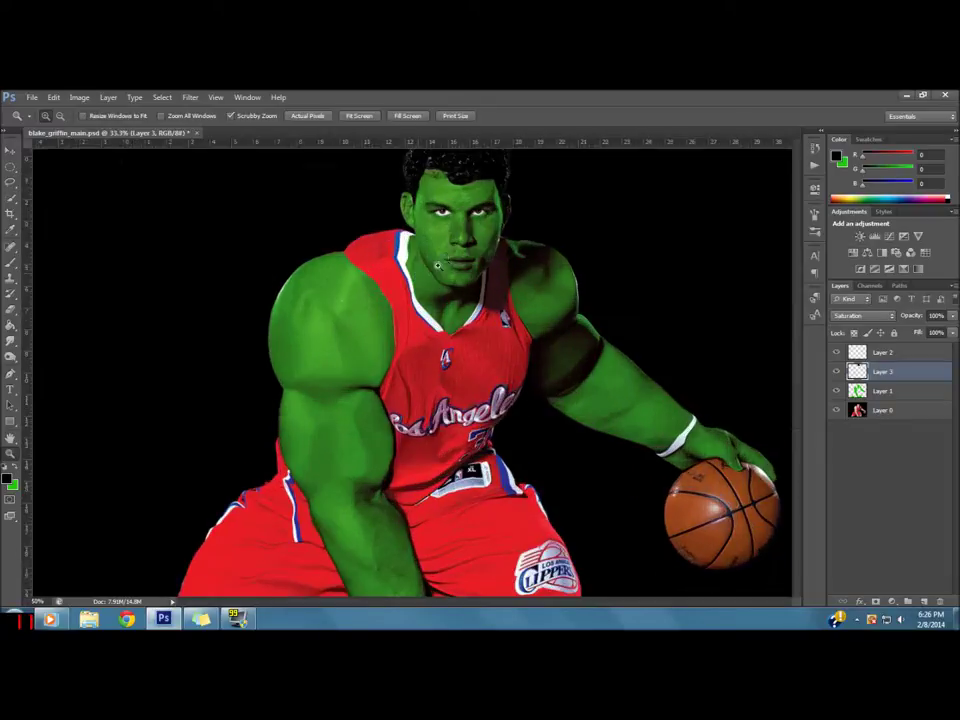
click(488, 240)
drag(495, 332, 432, 342)
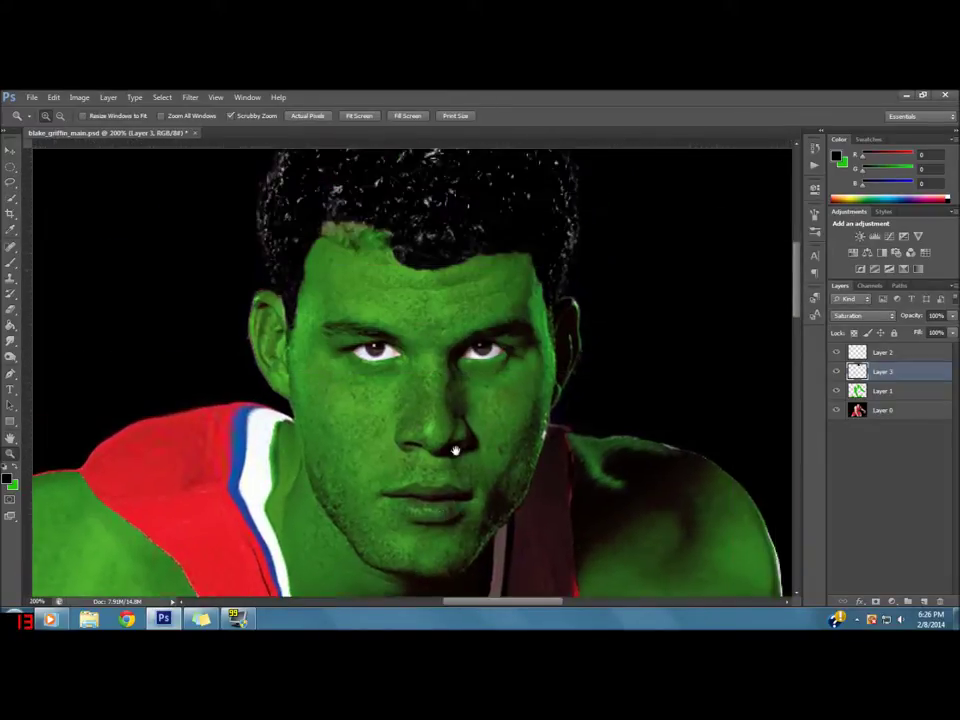
click(432, 342)
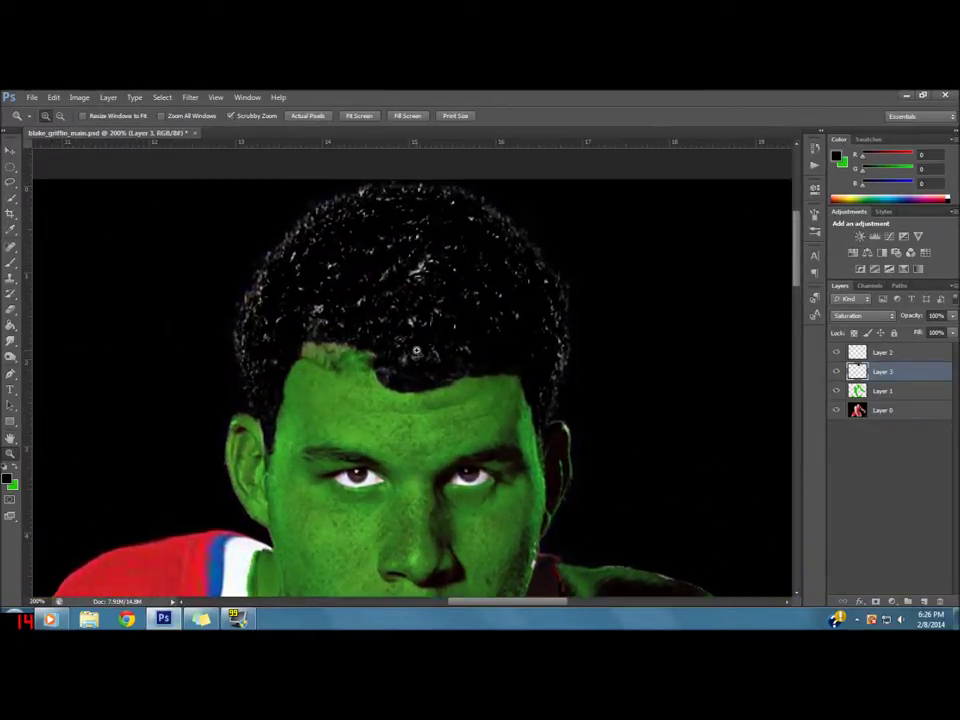
Step: Erase the green strip along the left hairline on Layer 1
click(11, 308)
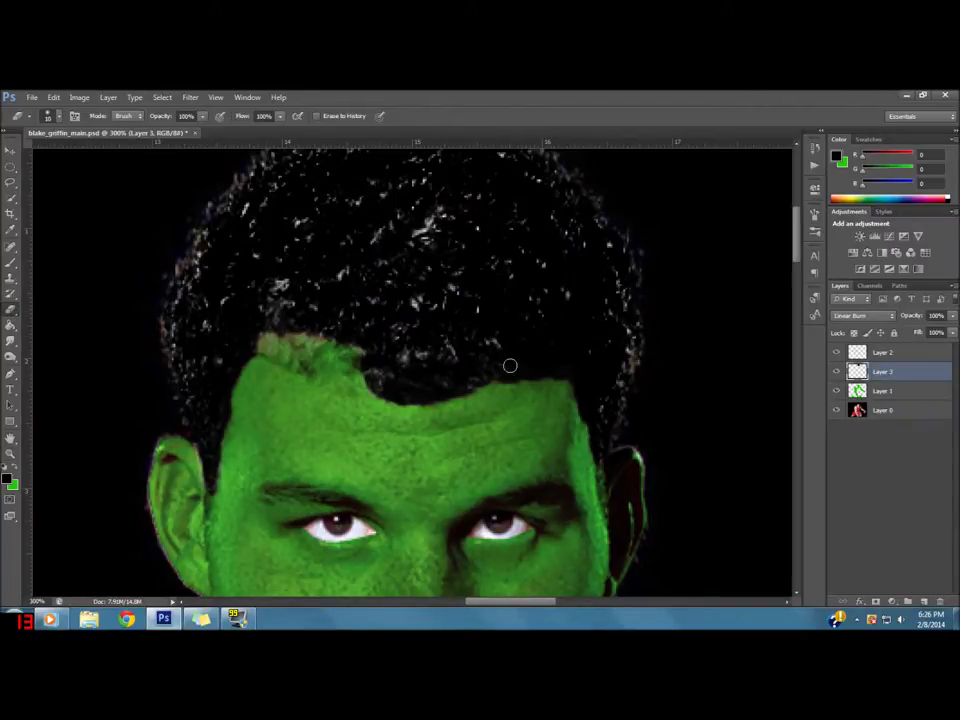
key(alt+bracketleft)
key(bracketright)
key(bracketright)
key(bracketright)
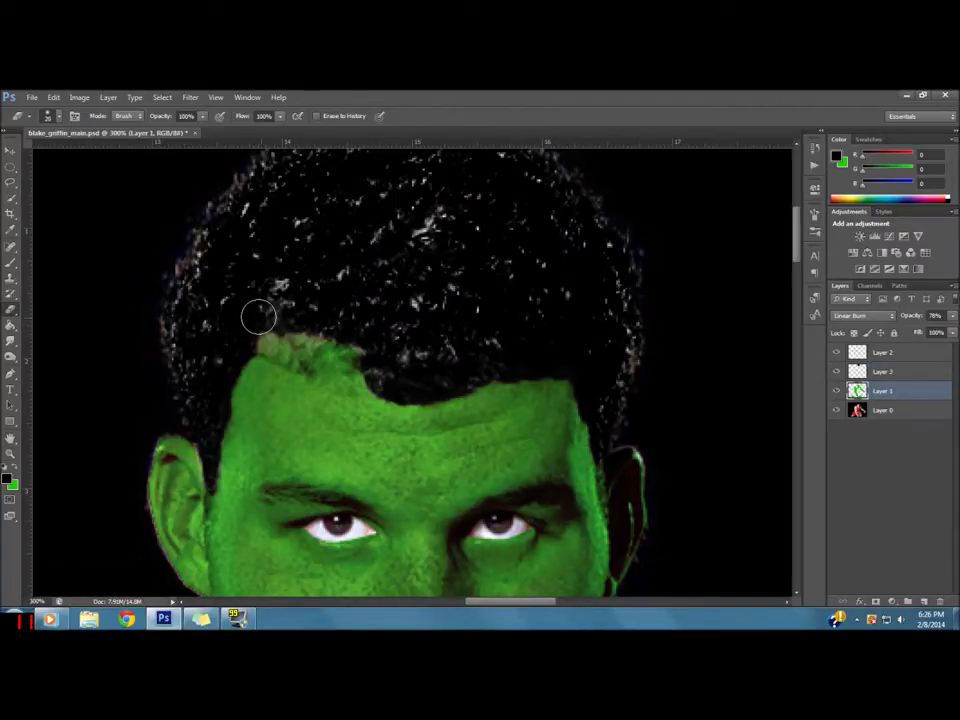
click(272, 333)
mouse_move(272, 330)
mouse_down()
mouse_move(360, 365)
mouse_move(369, 381)
mouse_up()
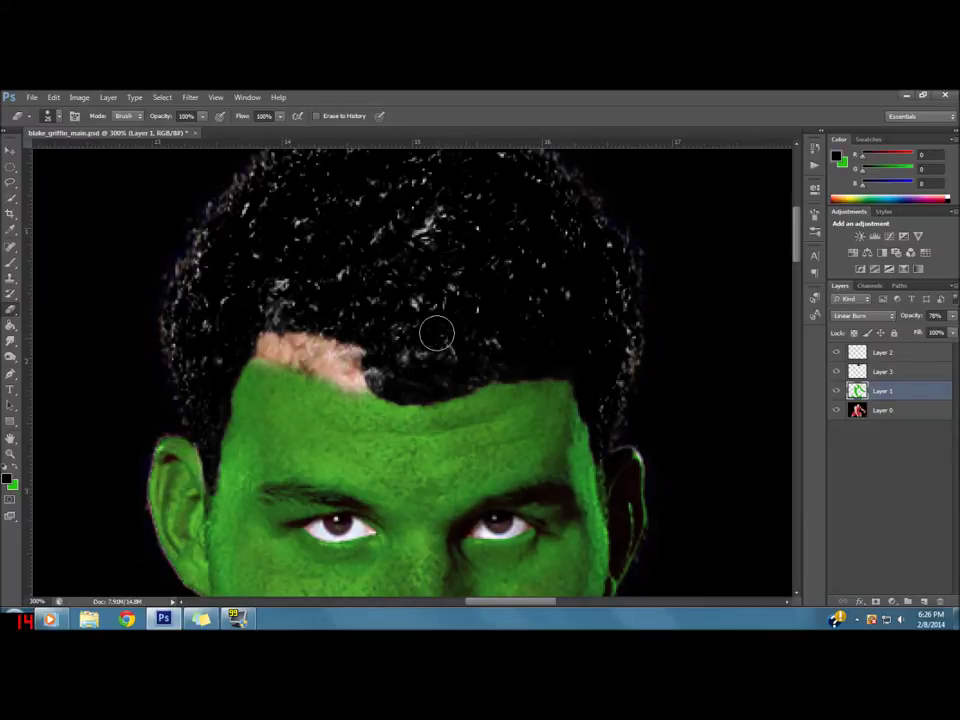
key(alt+bracketright)
key(z)
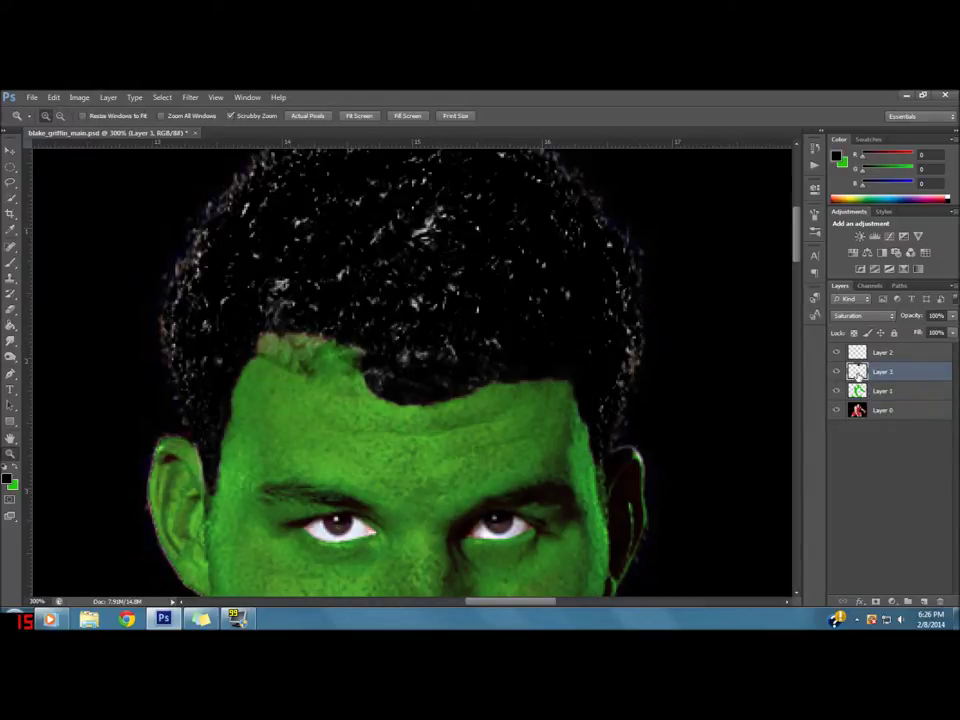
Step: Paint over the hairline patch on Layer 3 with a 100% opacity, 100% hardness brush
click(9, 262)
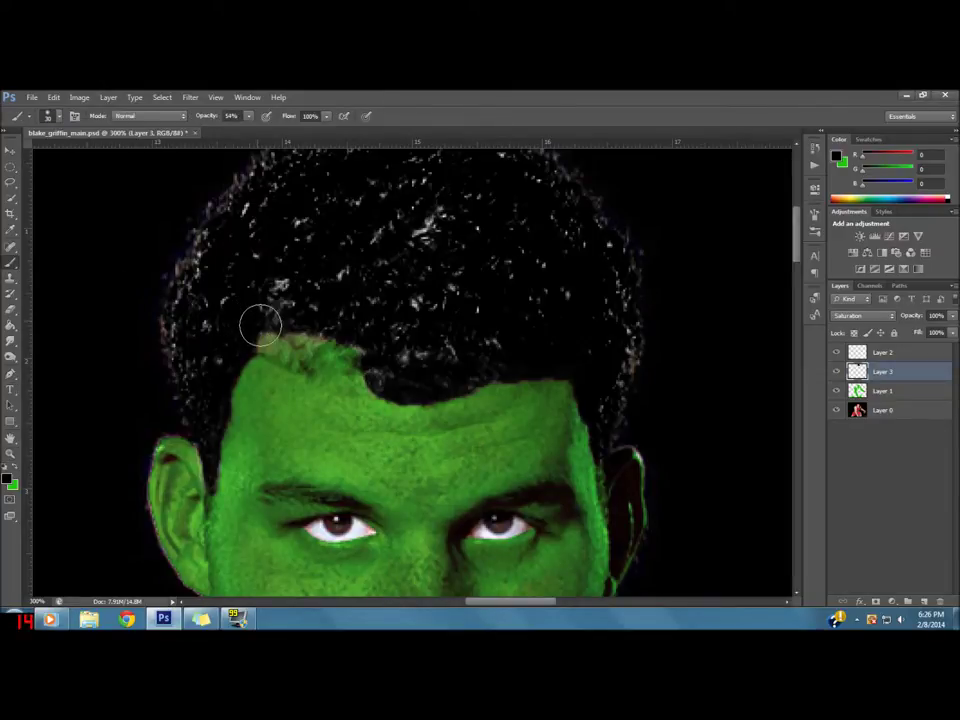
drag(262, 340, 296, 345)
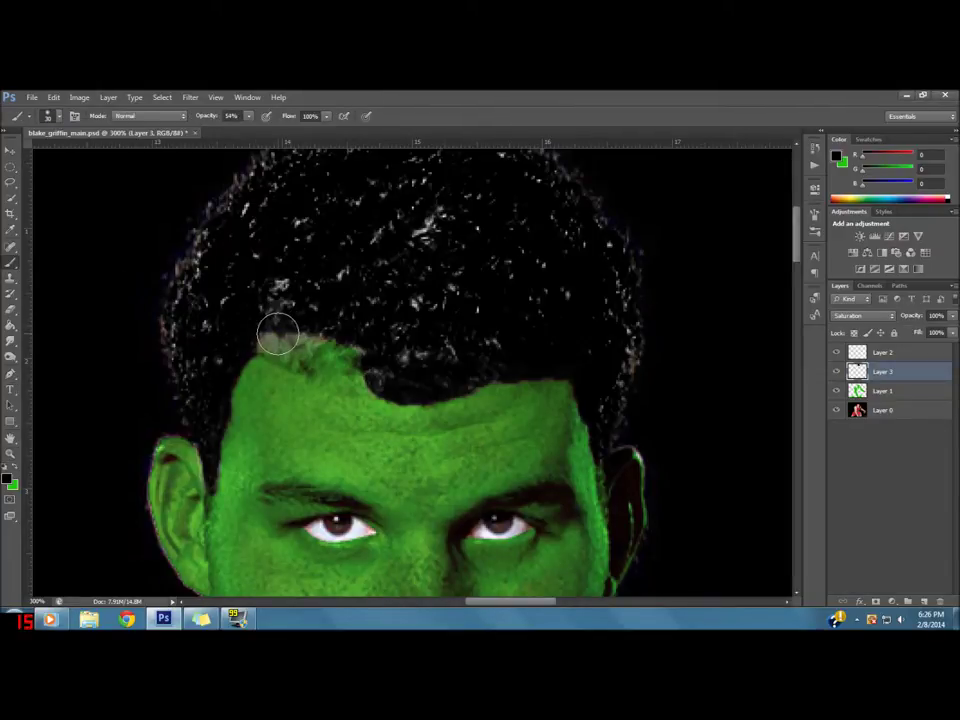
click(231, 116)
text(100)
key(Return)
click(35, 118)
click(60, 118)
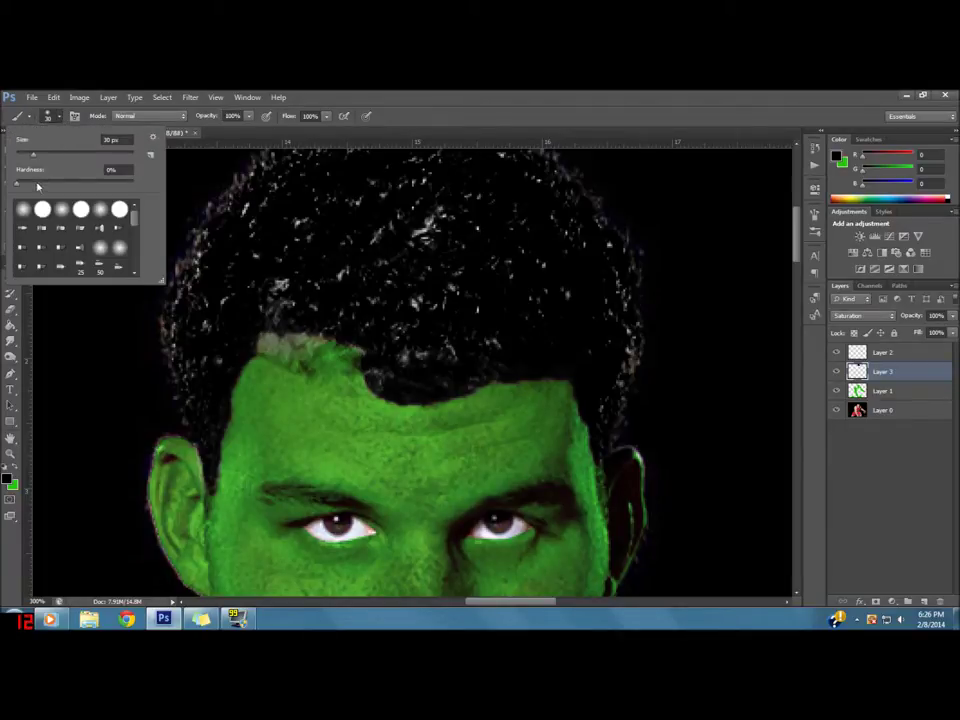
drag(37, 186, 154, 194)
click(60, 118)
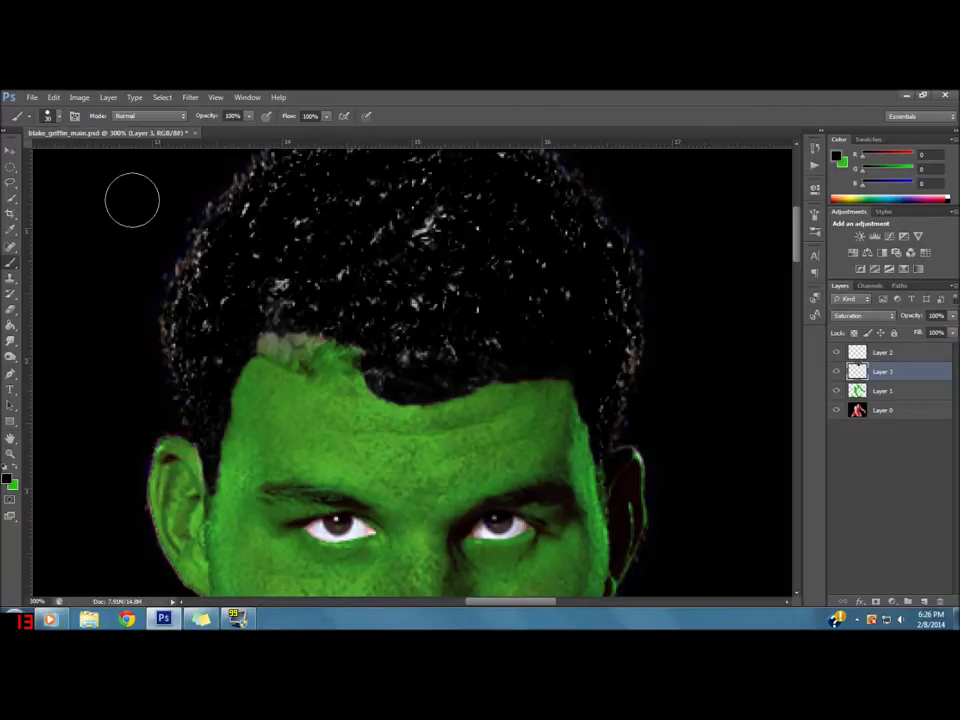
mouse_move(285, 320)
mouse_down()
mouse_move(266, 321)
mouse_move(317, 326)
mouse_move(355, 350)
mouse_up()
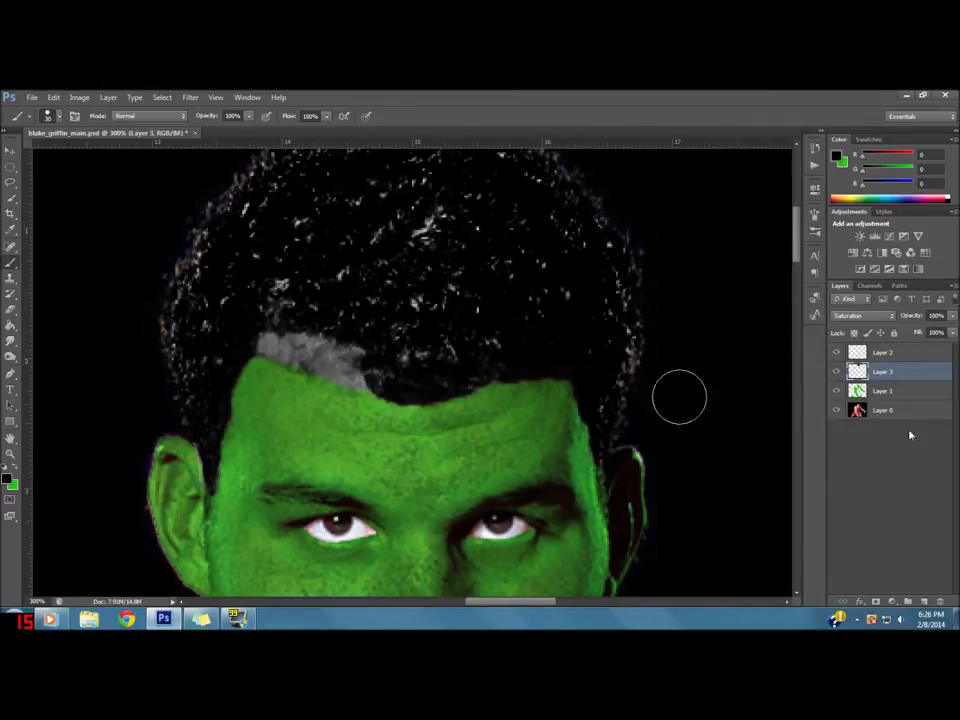
Step: Paint the remaining pale hairline patch black on Layer 0
click(862, 412)
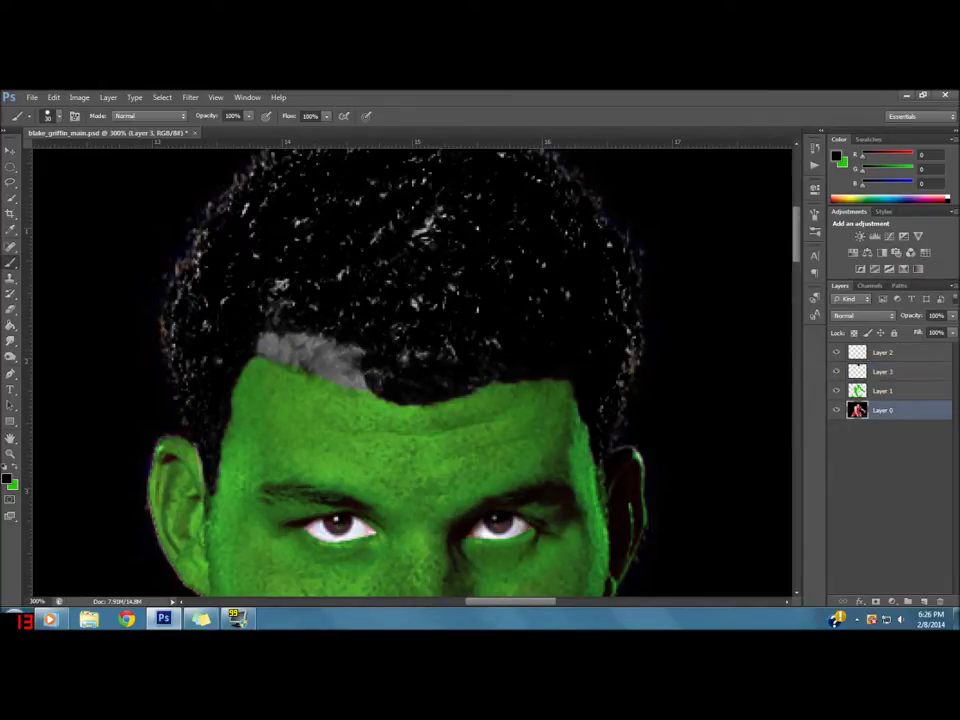
drag(285, 332, 376, 370)
click(375, 372)
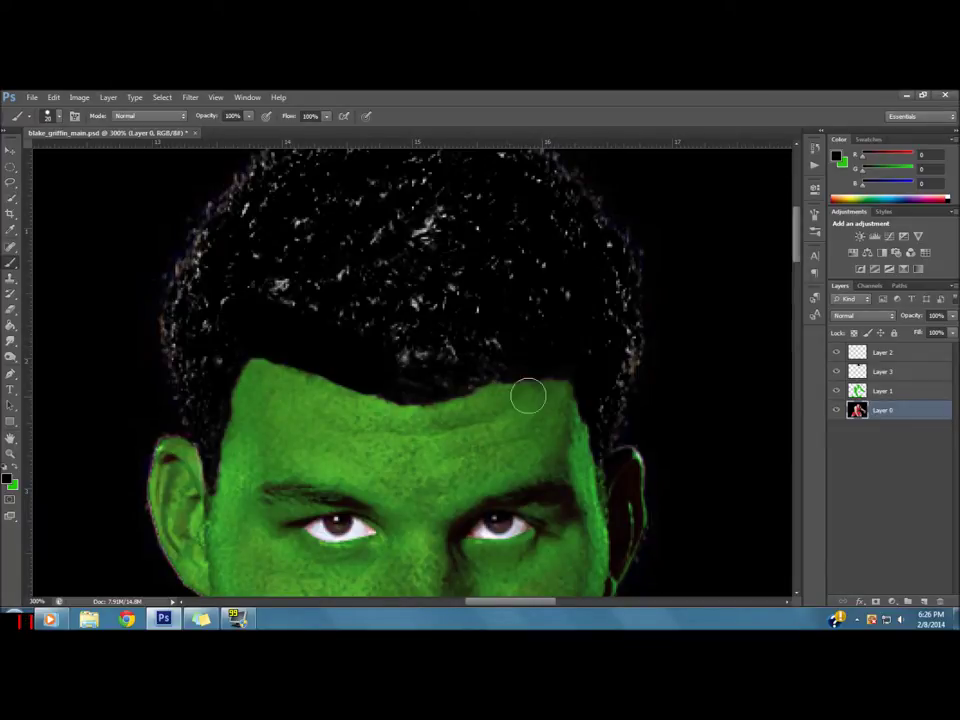
key(z)
alt+click(567, 397)
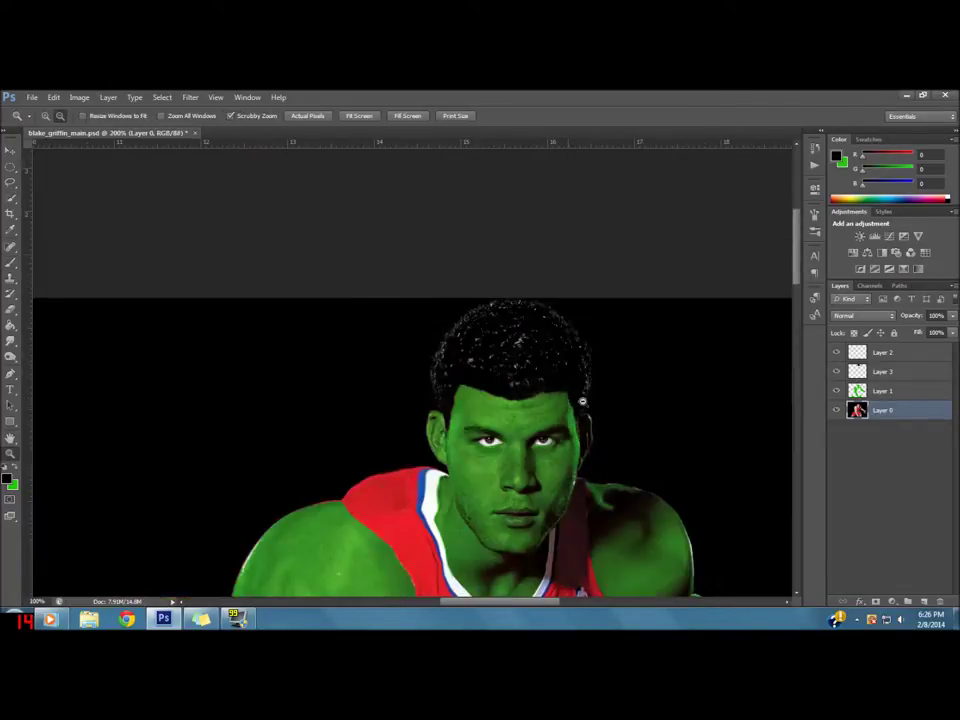
Step: Add a Levels 1 adjustment layer with input levels 9, 1.00 and 250
alt+click(566, 402)
alt+click(565, 411)
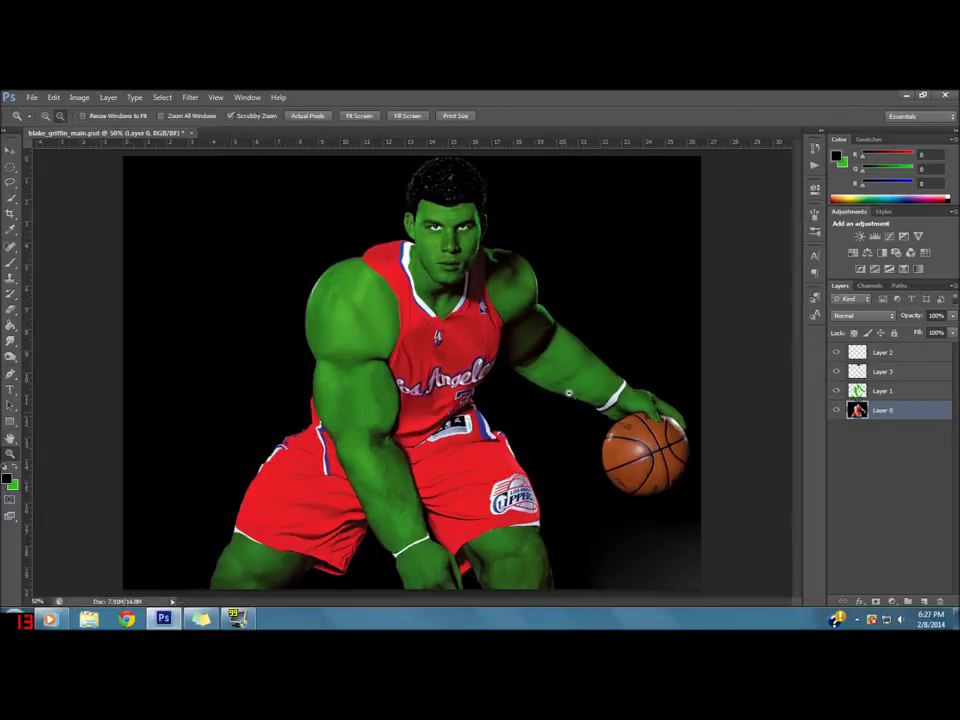
alt+click(520, 420)
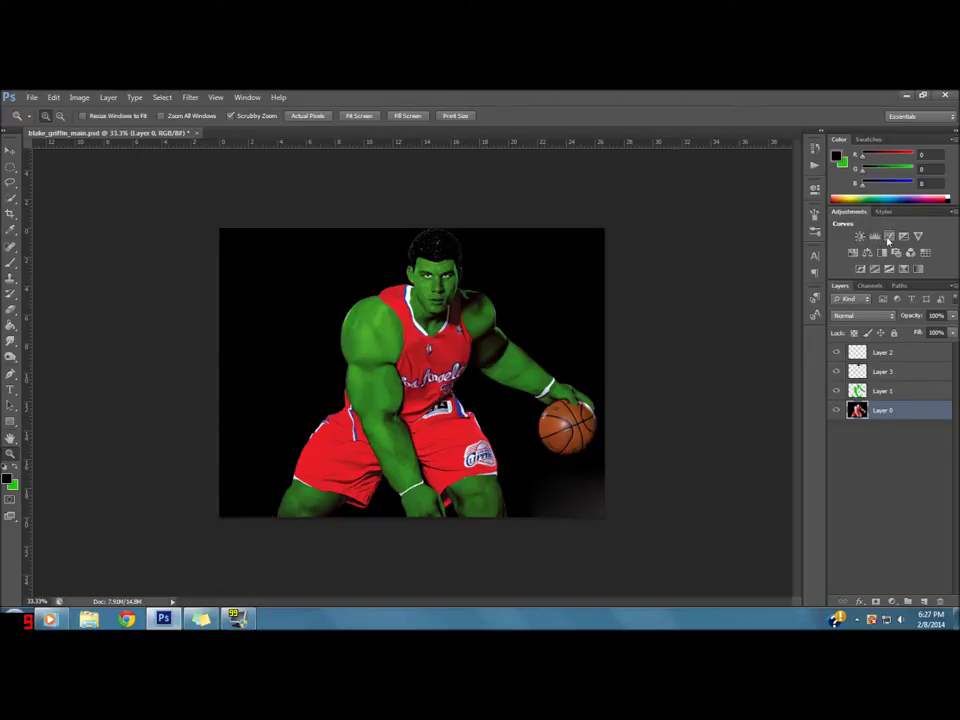
click(875, 236)
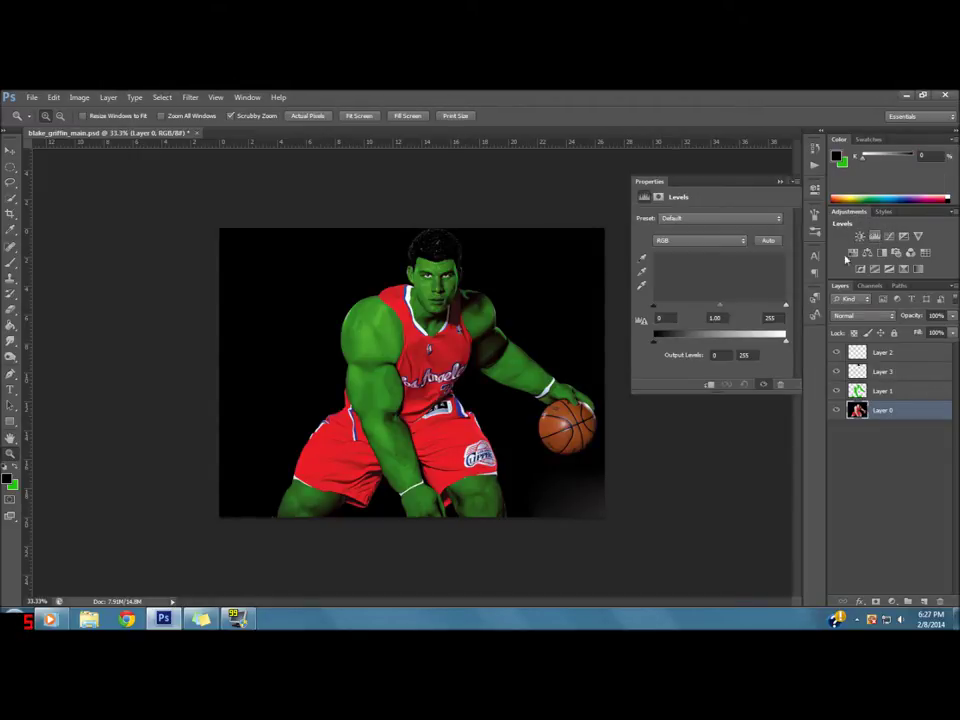
drag(654, 314, 658, 310)
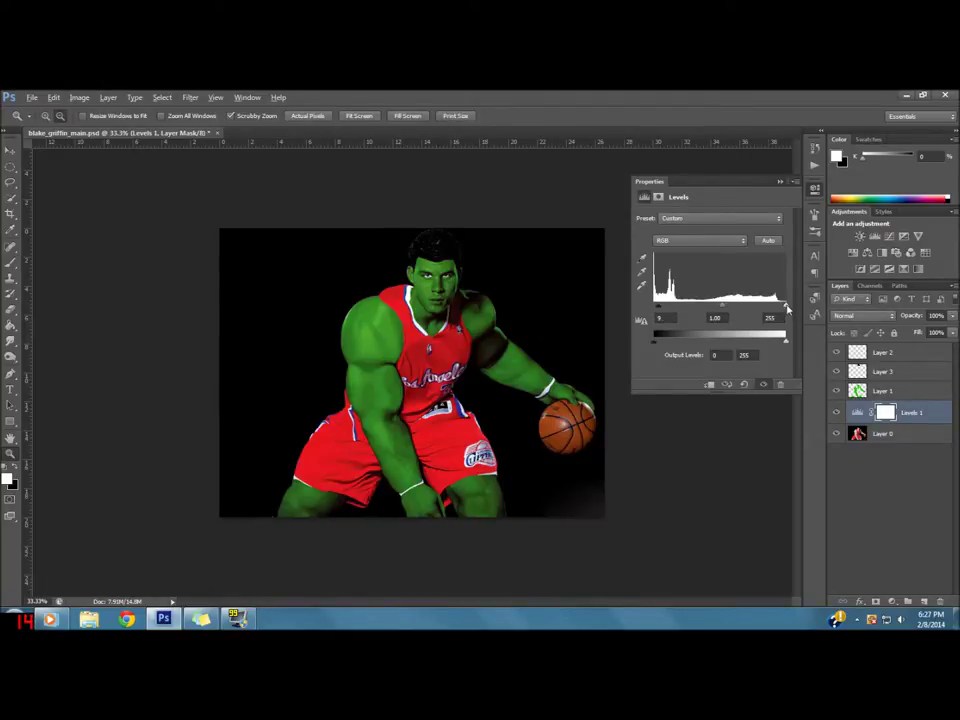
drag(787, 312, 783, 311)
click(778, 183)
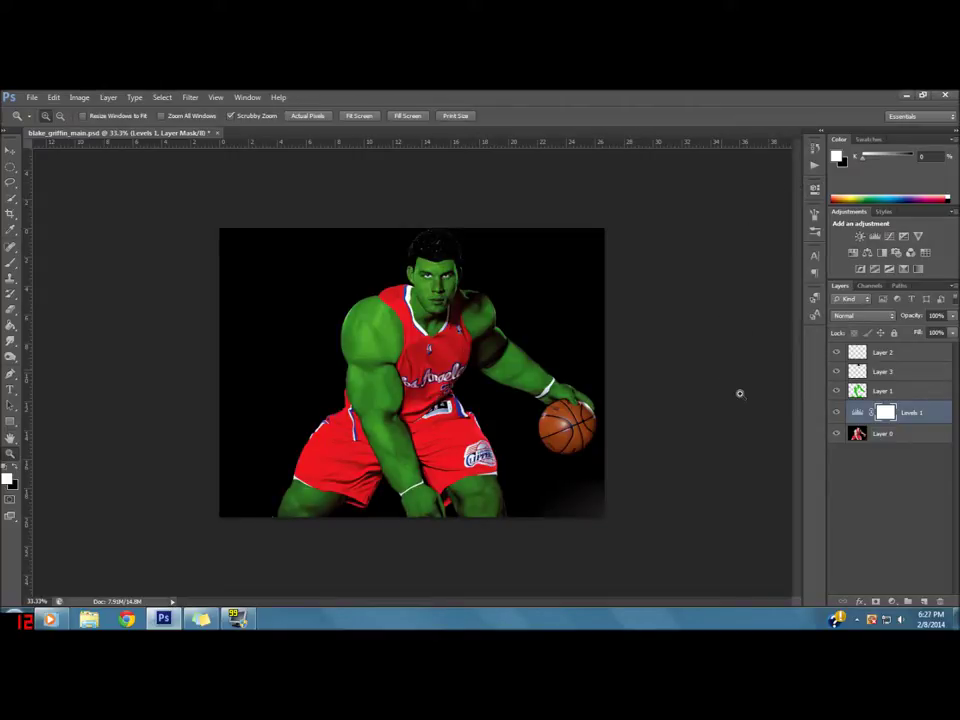
click(868, 436)
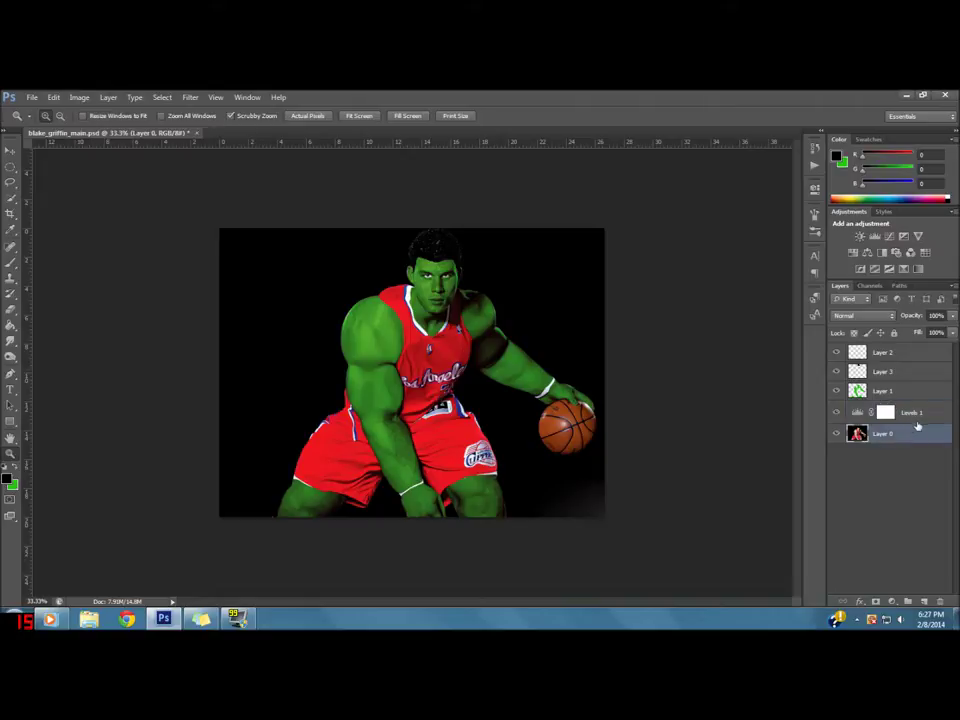
Step: Add a Vibrance 1 adjustment layer with vibrance +31 and saturation -1
click(919, 237)
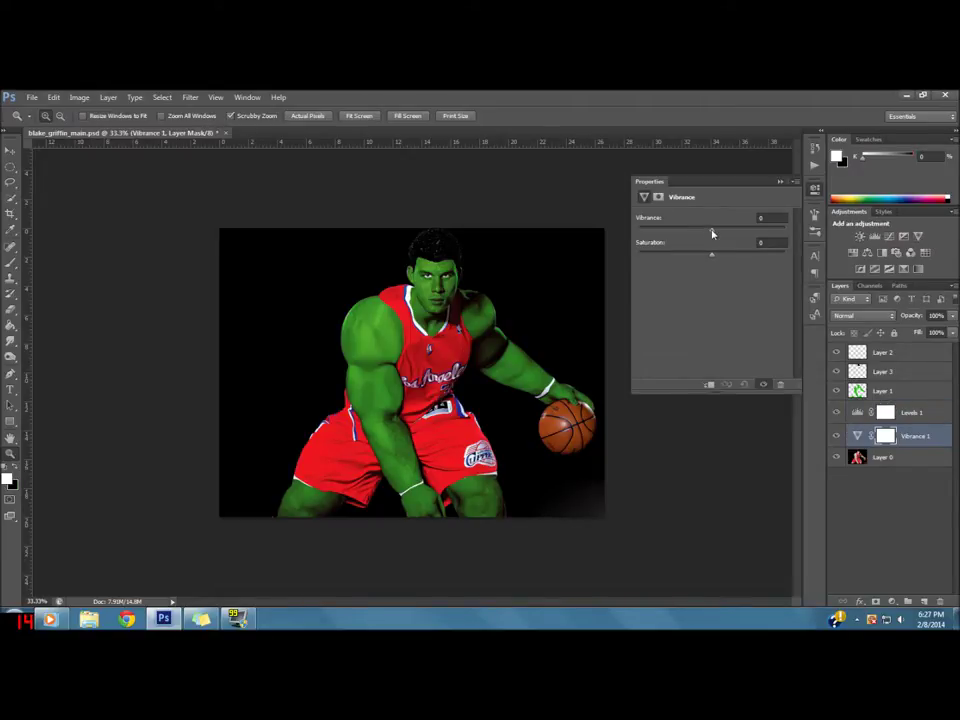
drag(730, 239, 774, 231)
mouse_move(773, 231)
mouse_down()
mouse_move(669, 241)
mouse_move(735, 242)
mouse_move(727, 259)
mouse_move(661, 257)
mouse_up()
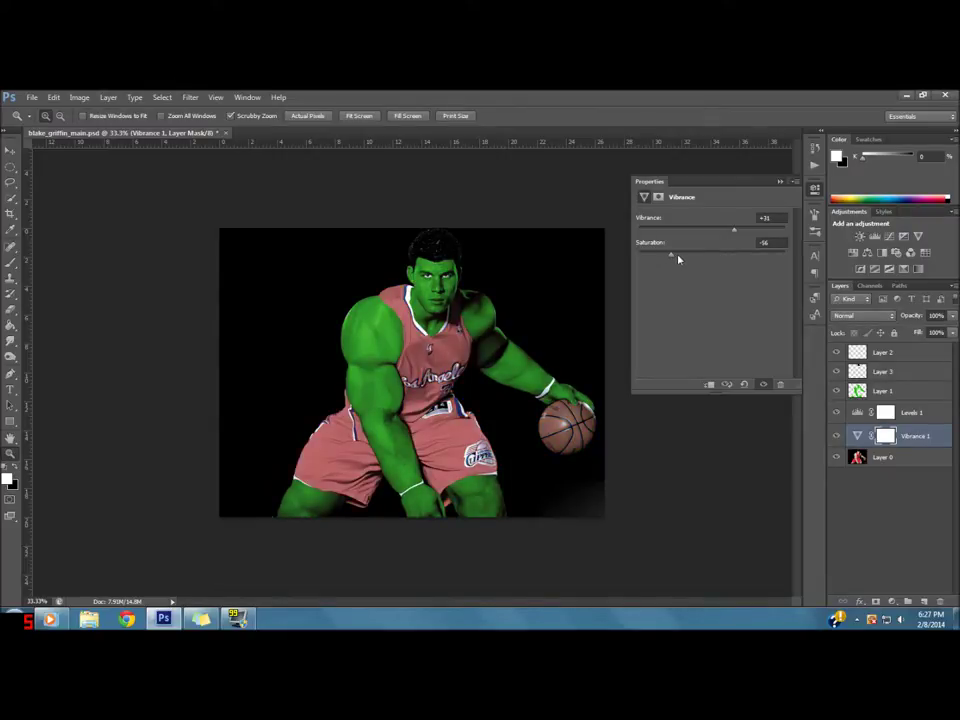
drag(668, 258, 710, 257)
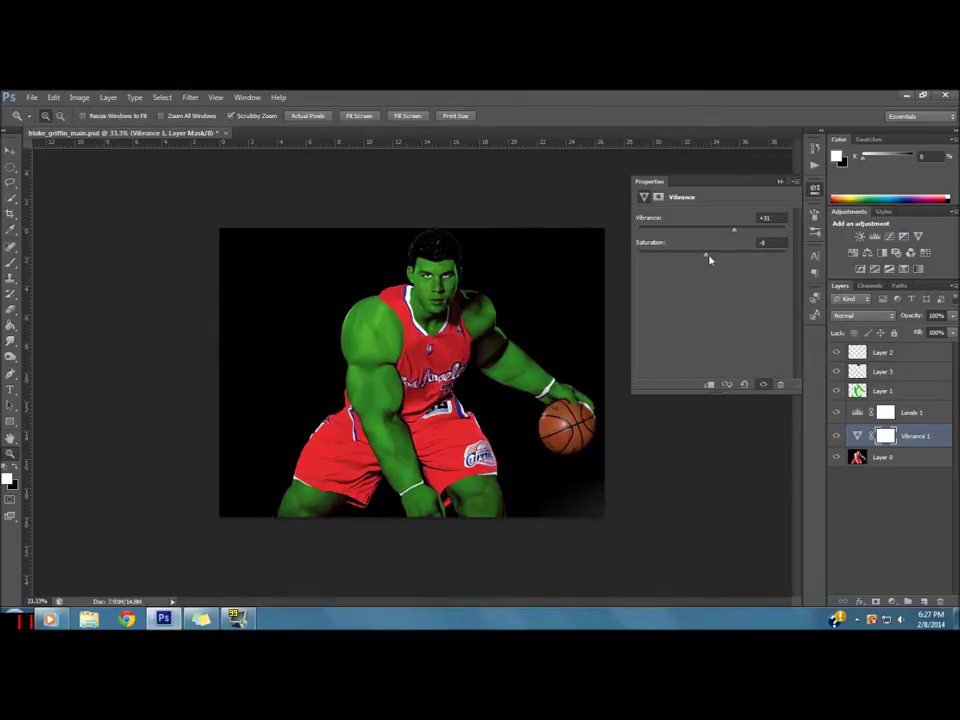
click(781, 181)
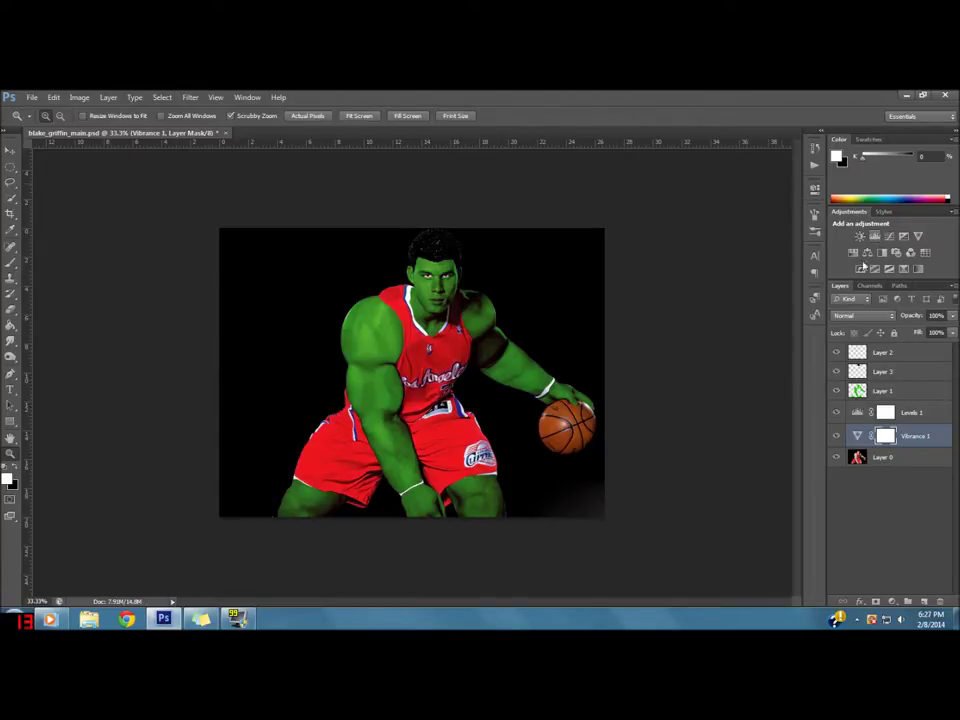
click(904, 508)
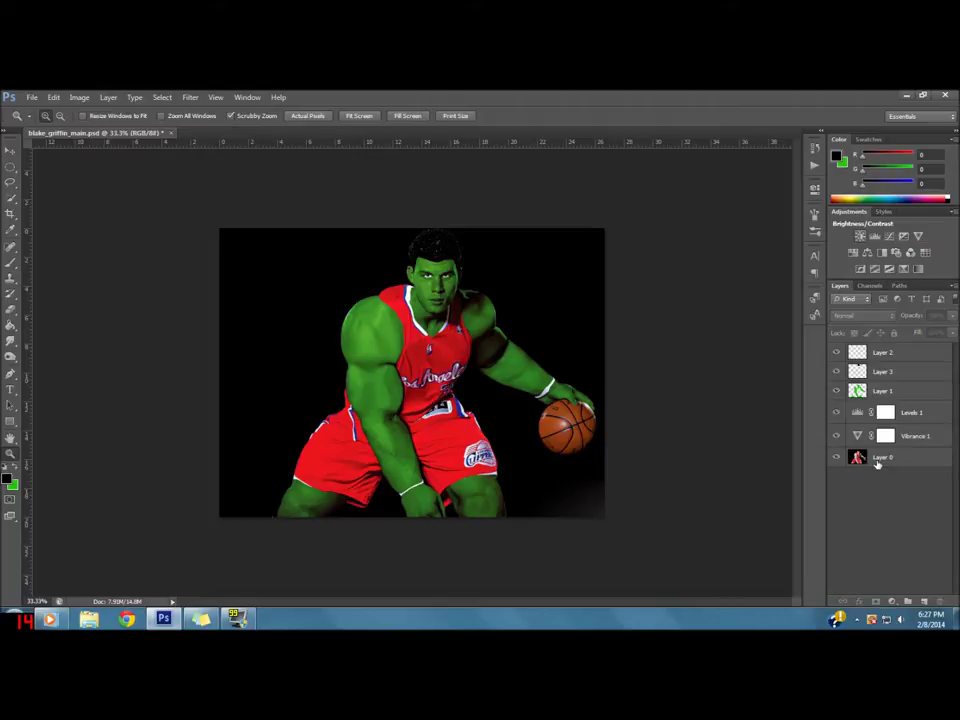
Step: Add a Brightness/Contrast layer above Layer 0 with brightness -45 and contrast 36
click(876, 458)
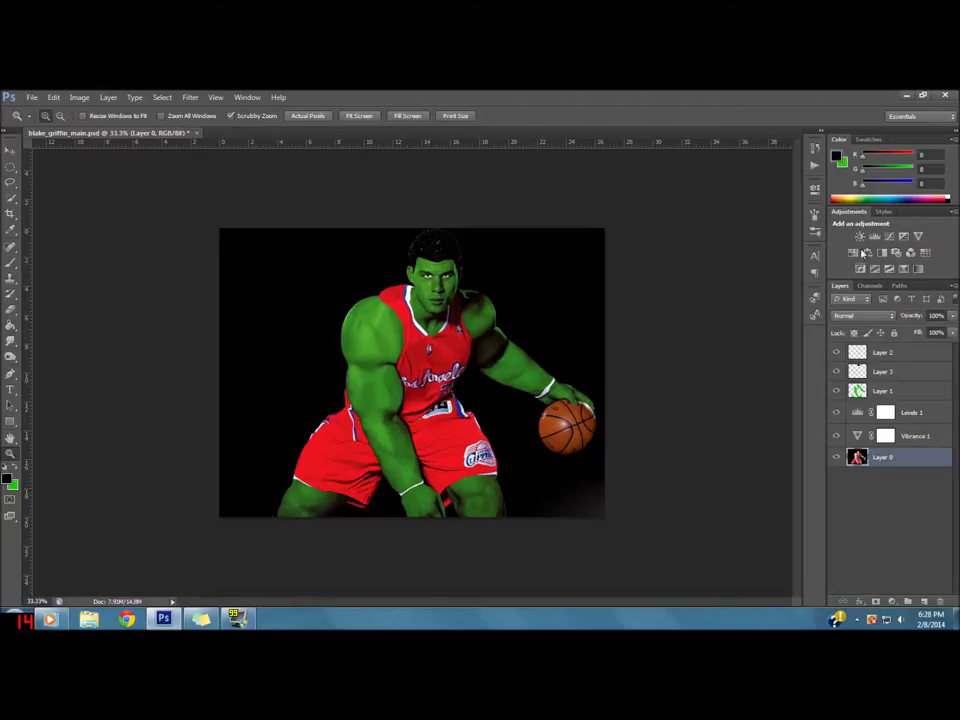
click(860, 237)
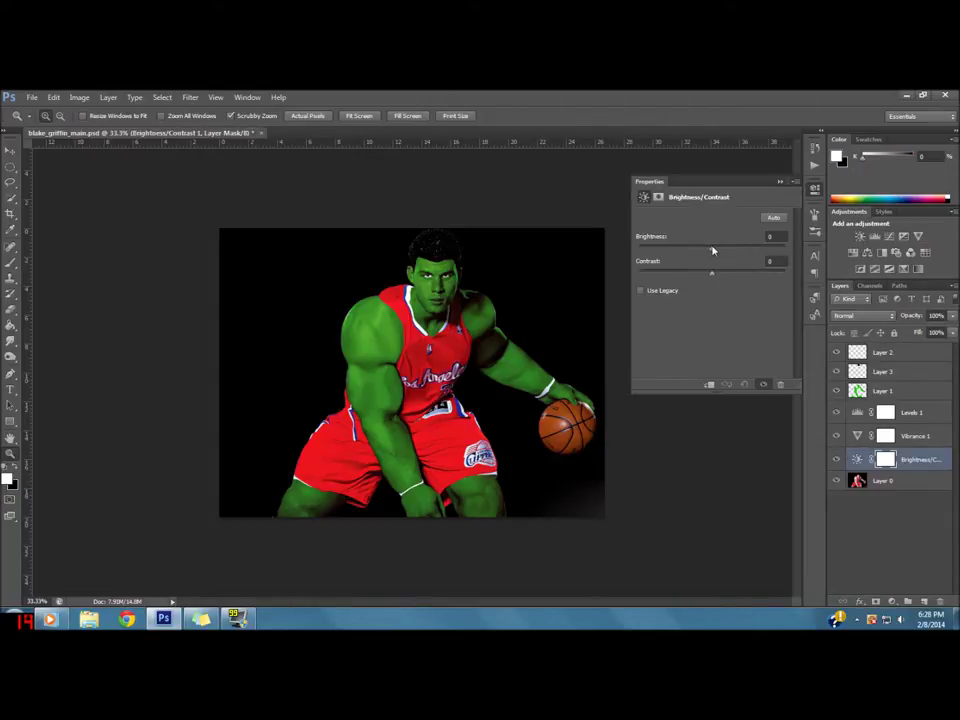
mouse_move(734, 258)
mouse_down()
mouse_move(690, 261)
mouse_move(713, 277)
mouse_move(768, 281)
mouse_up()
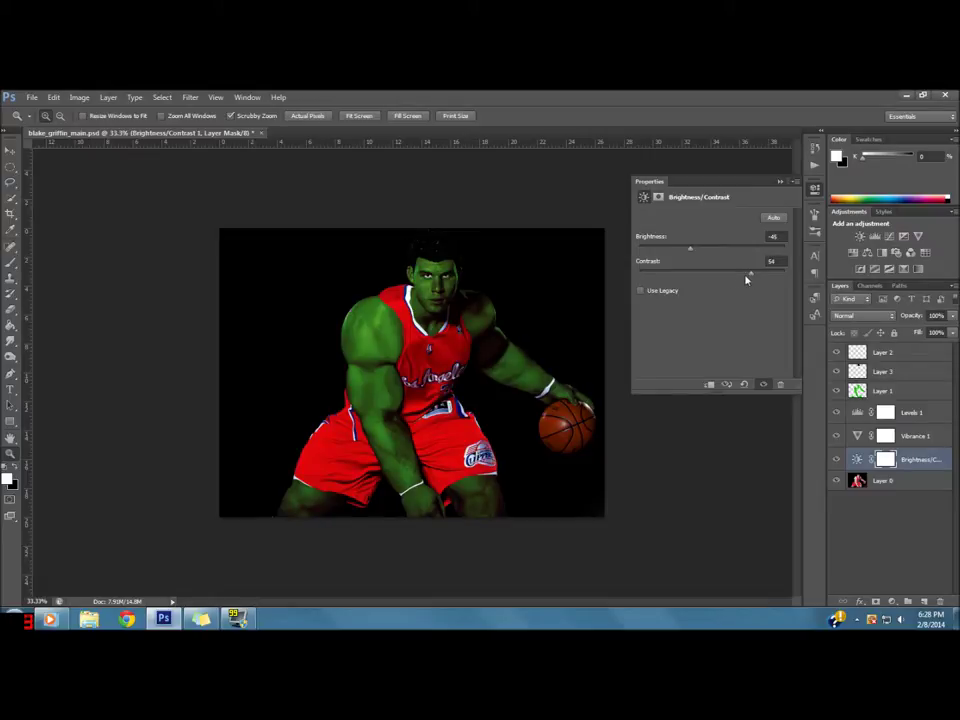
drag(722, 276, 739, 276)
Step: Lower the green skin layer, Layer 1, to 88% opacity
click(779, 182)
click(878, 392)
click(921, 316)
drag(921, 318, 900, 318)
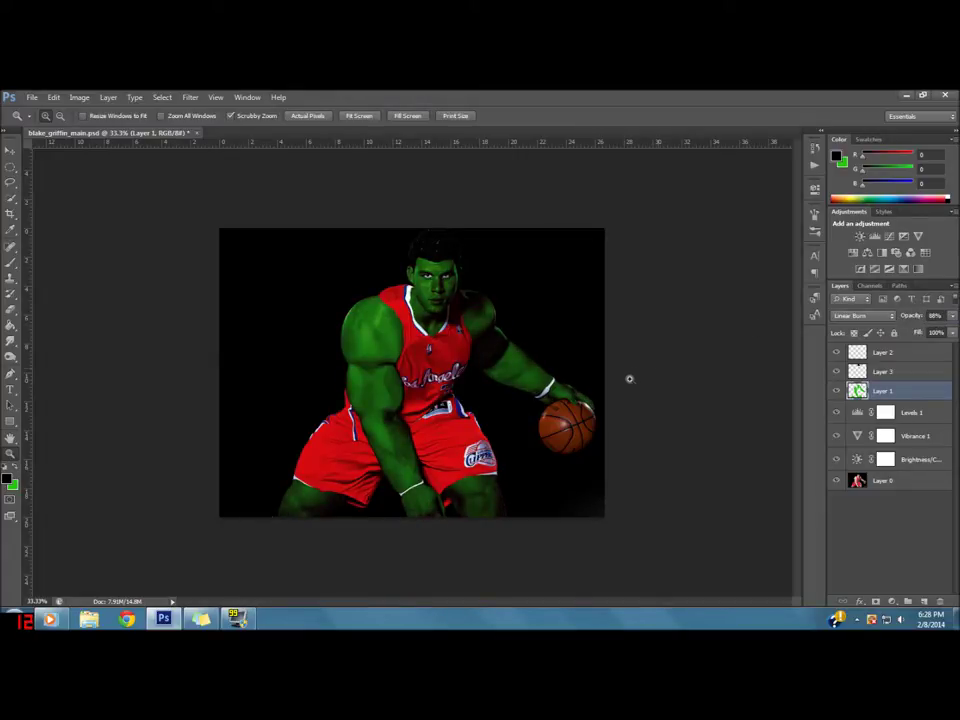
alt+click(582, 392)
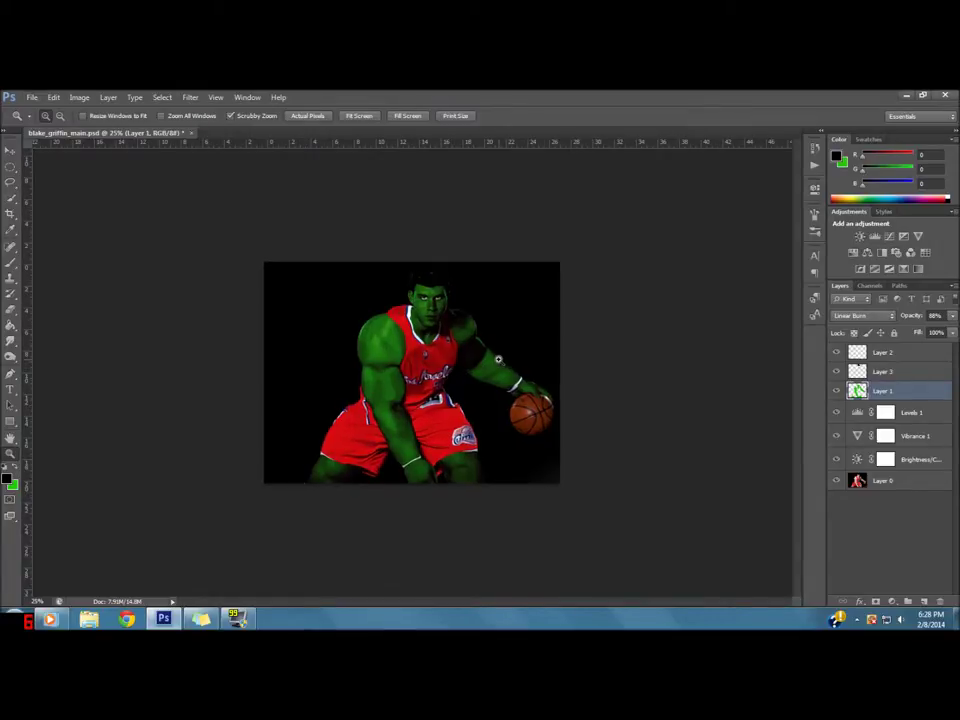
click(497, 359)
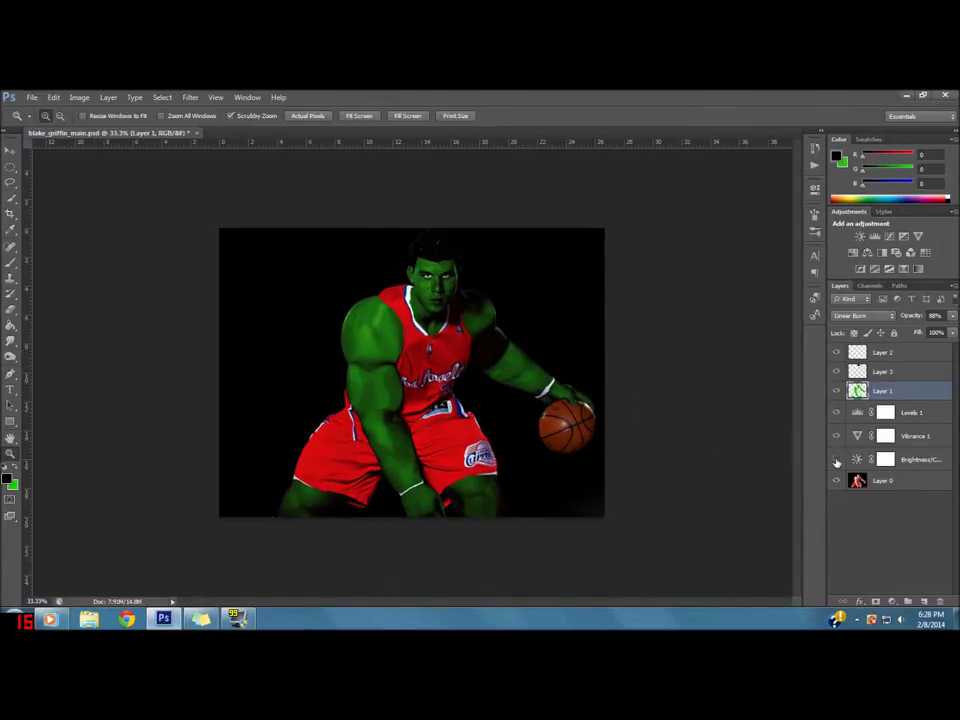
Step: Toggle the Brightness/Contrast layer to compare, then open Adobe Bridge from the File menu
click(837, 459)
click(837, 459)
click(32, 97)
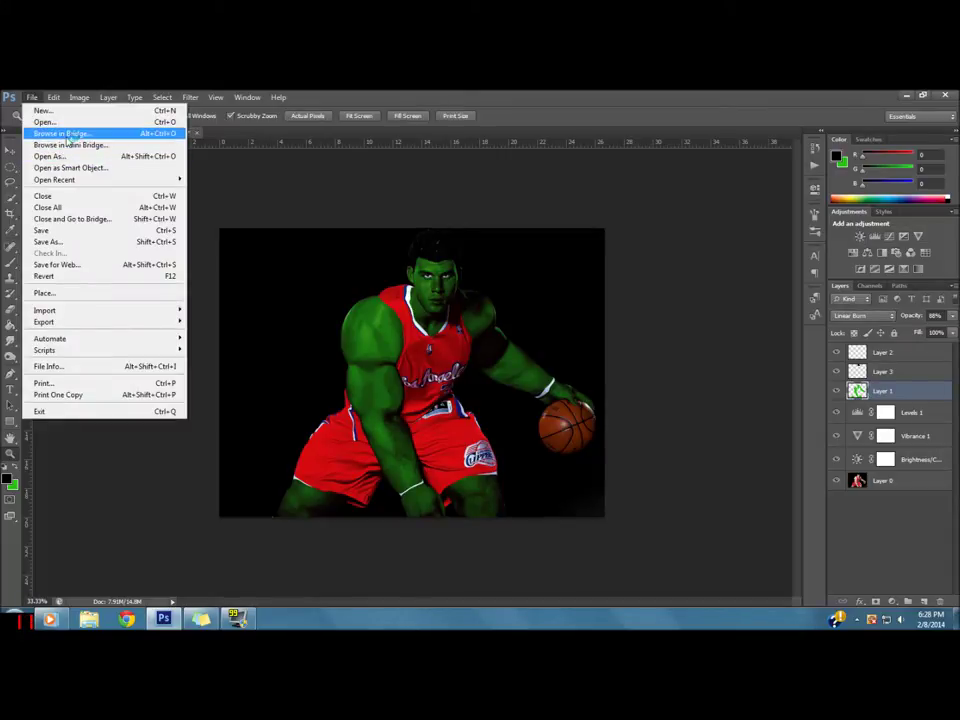
click(68, 136)
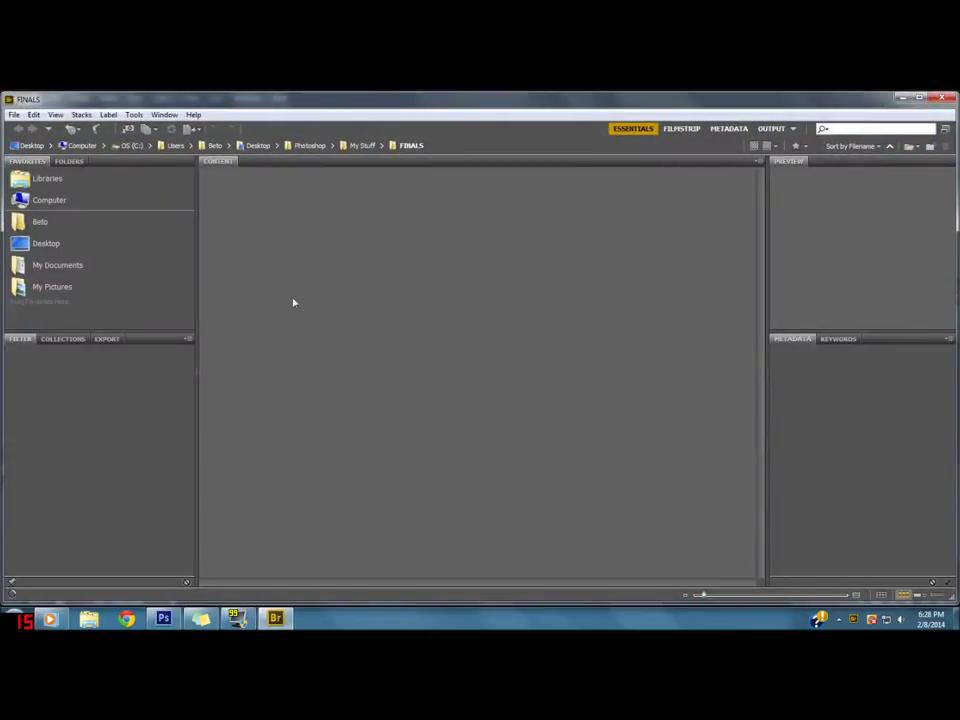
Step: Load blake_griffin_main.jpg from the FINALS folder in Bridge as a new Photoshop document
click(36, 223)
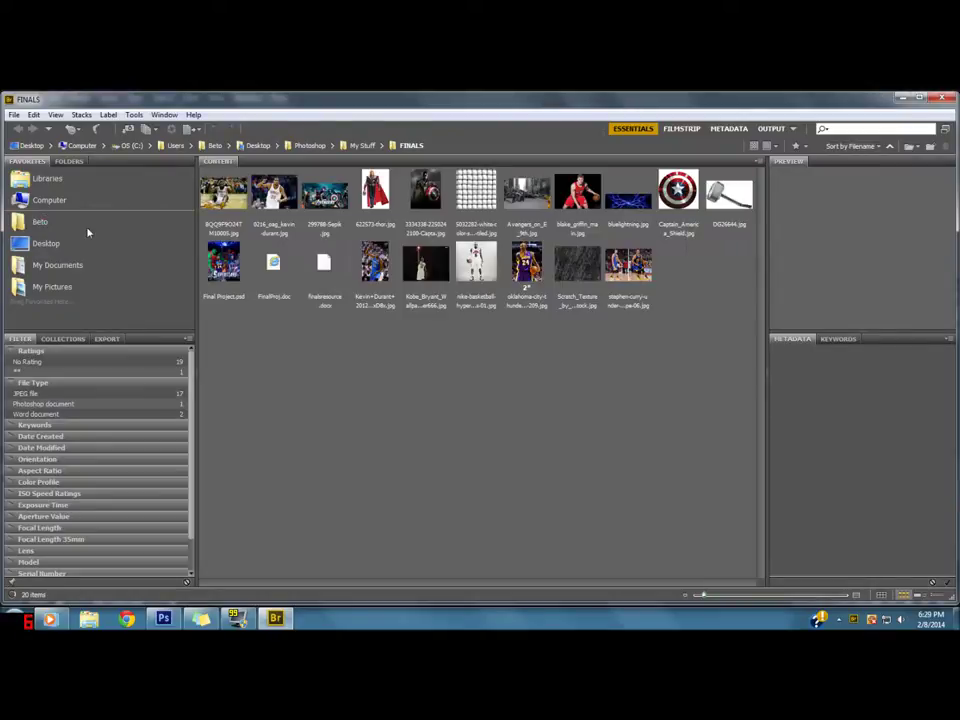
double_click(578, 198)
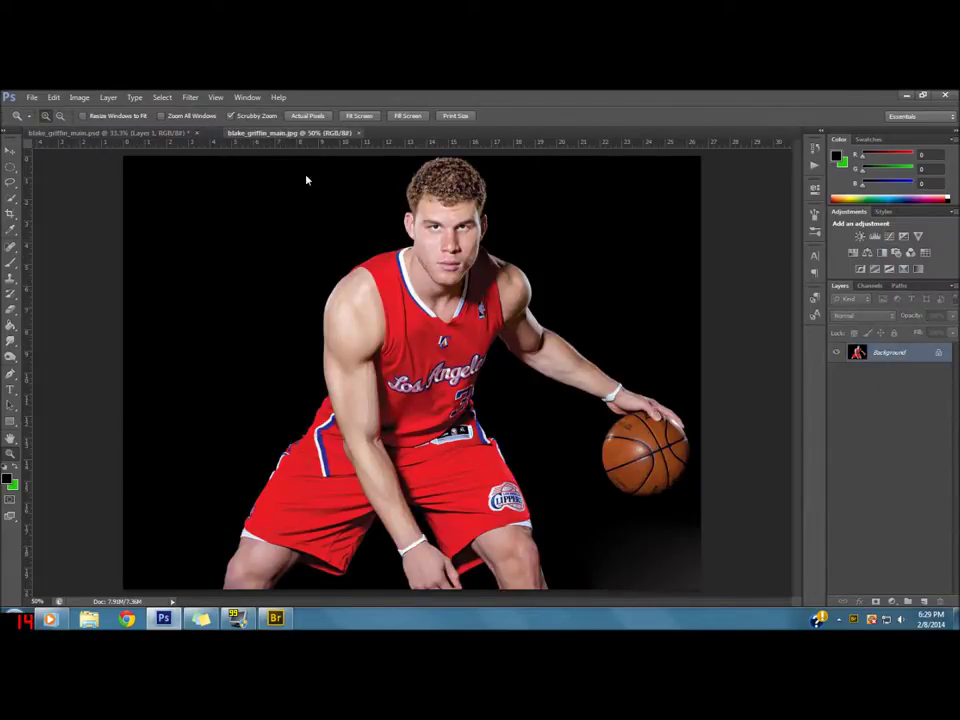
Step: Float the original photo and the green edit as separate windows, positioned side by side
drag(250, 139, 310, 150)
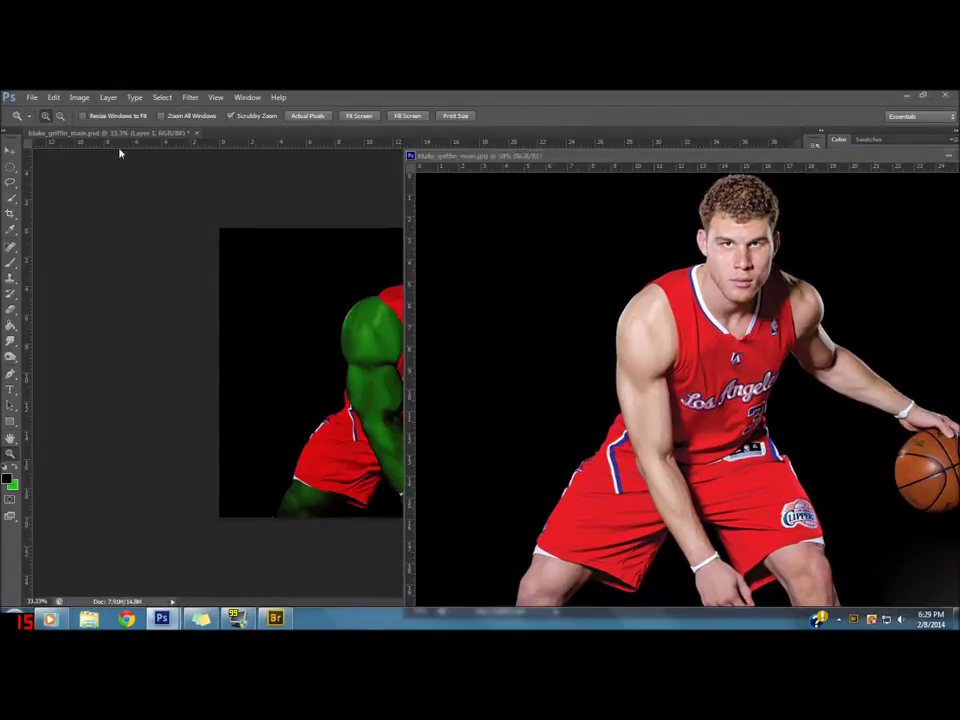
drag(124, 140, 3, 178)
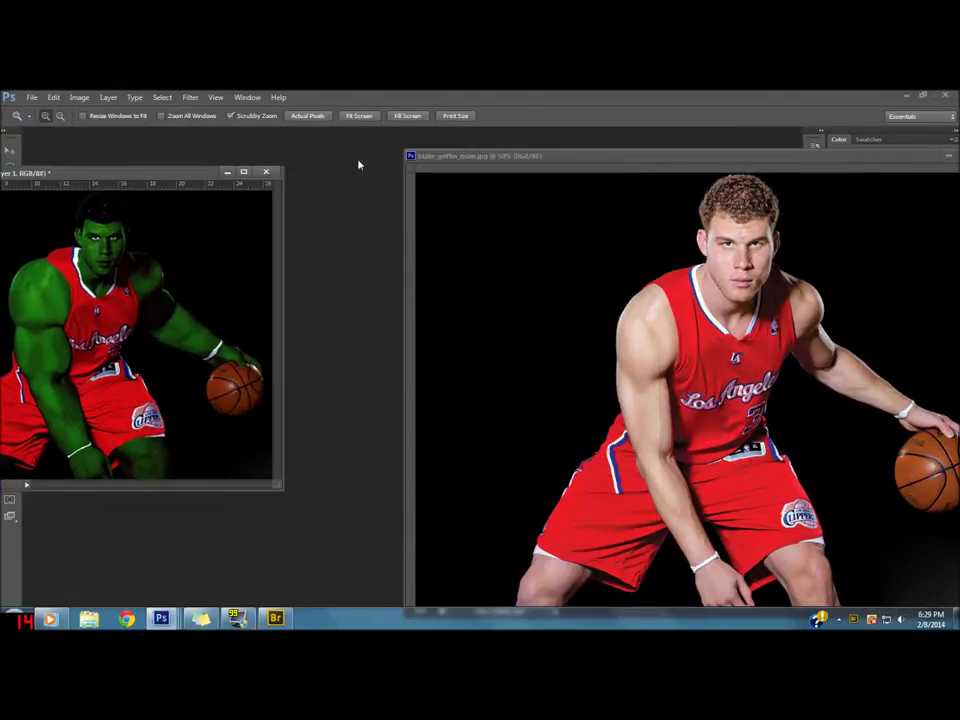
drag(235, 173, 391, 203)
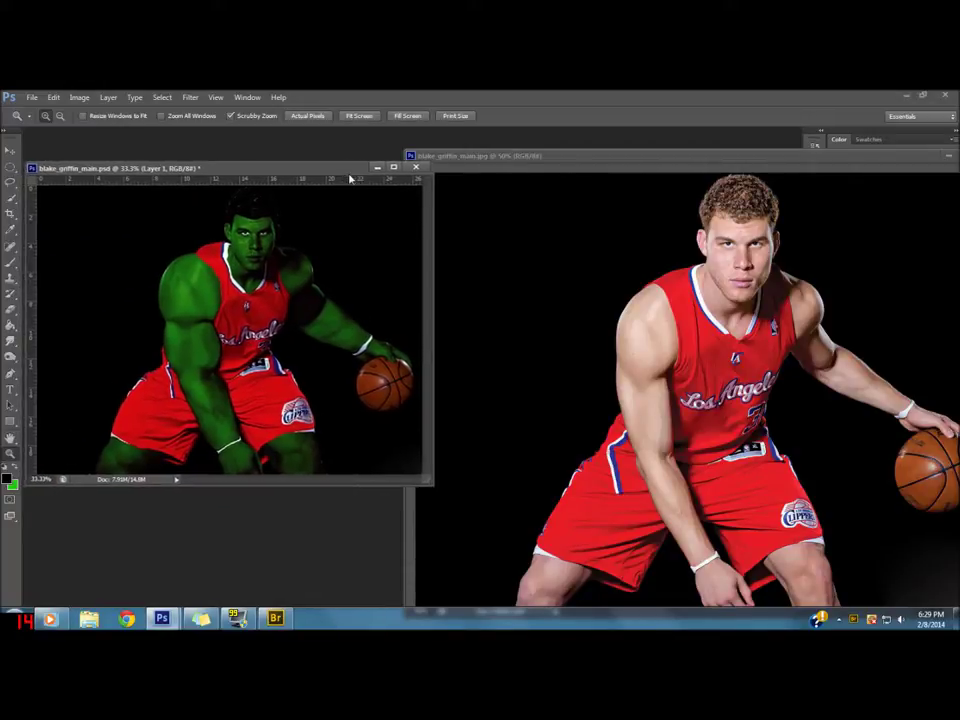
drag(602, 159, 455, 151)
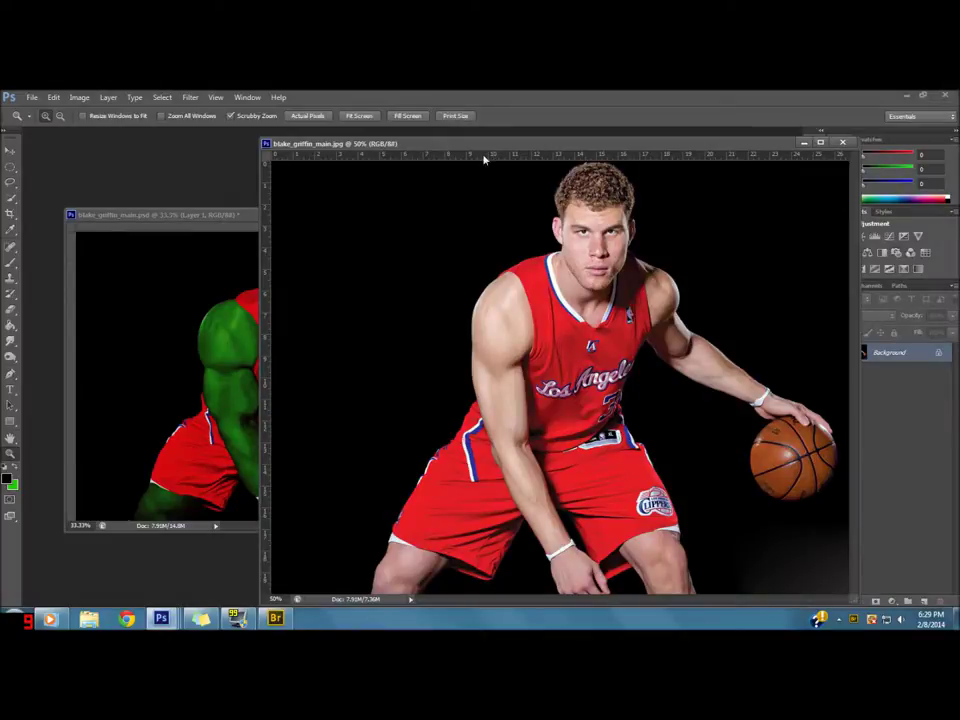
Step: Shrink the original photo's window, zoom it out to 25%, and bring the green edit forward
mouse_move(256, 133)
mouse_down()
mouse_move(435, 135)
mouse_move(497, 117)
mouse_up()
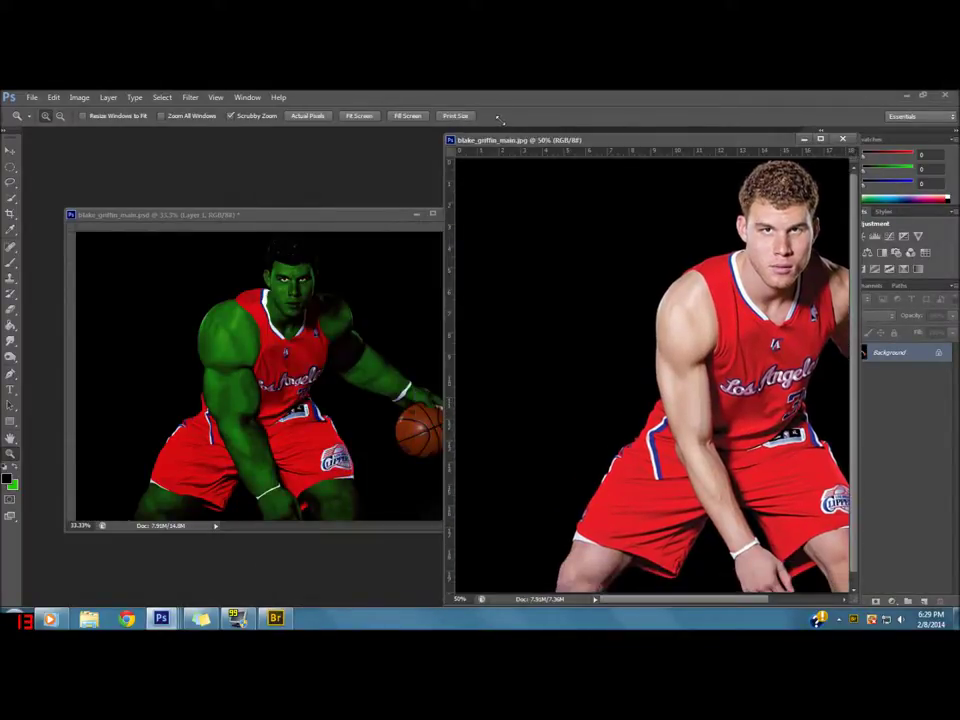
click(594, 283)
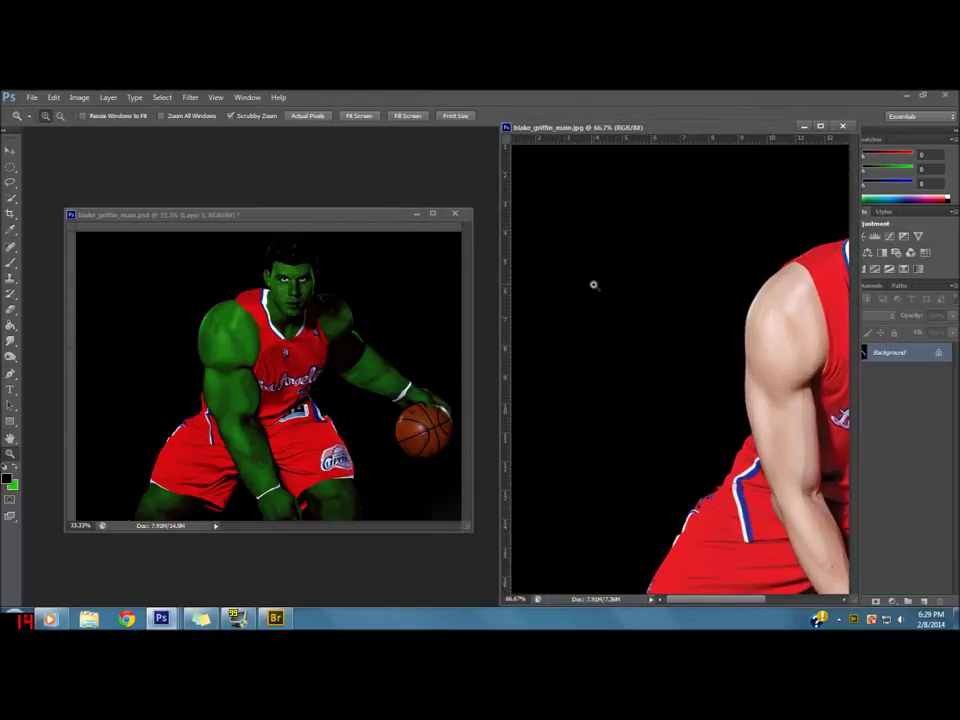
alt+click(601, 287)
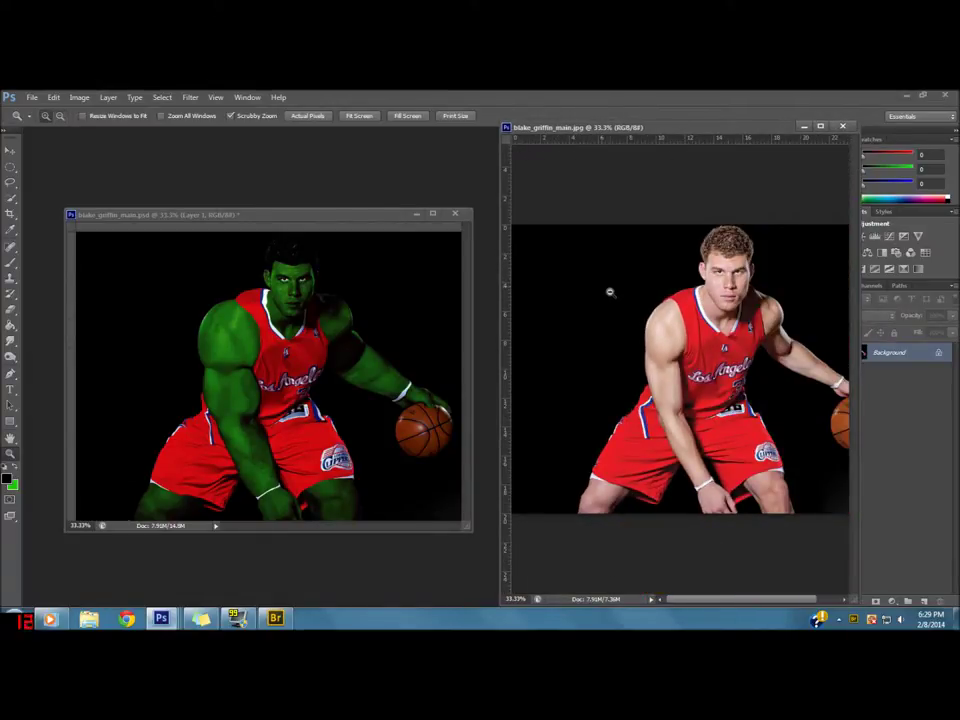
alt+click(611, 293)
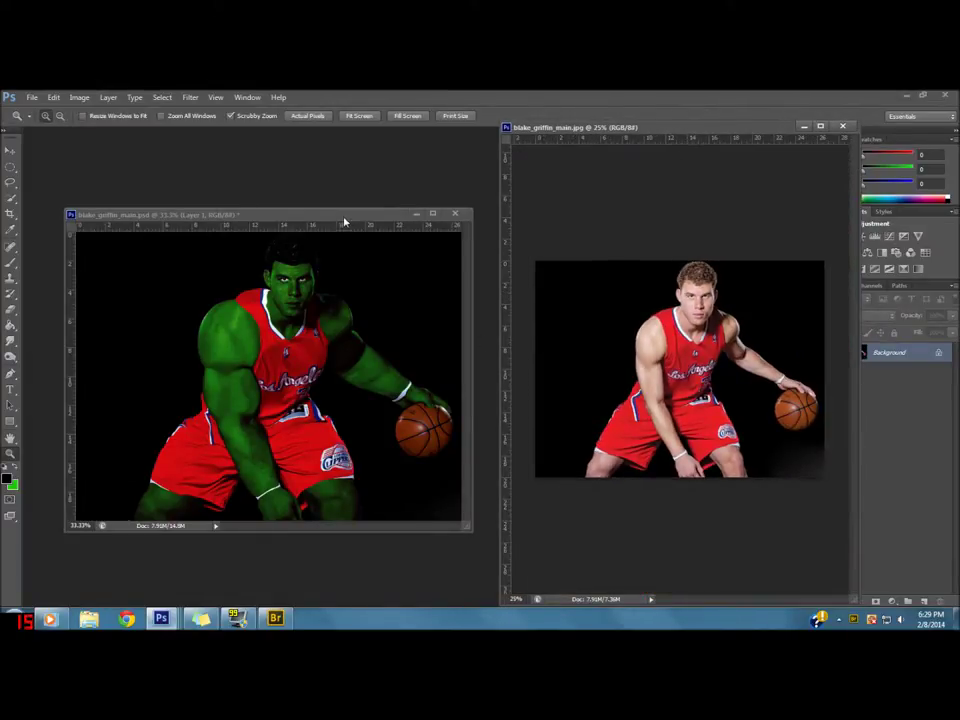
drag(337, 222, 389, 199)
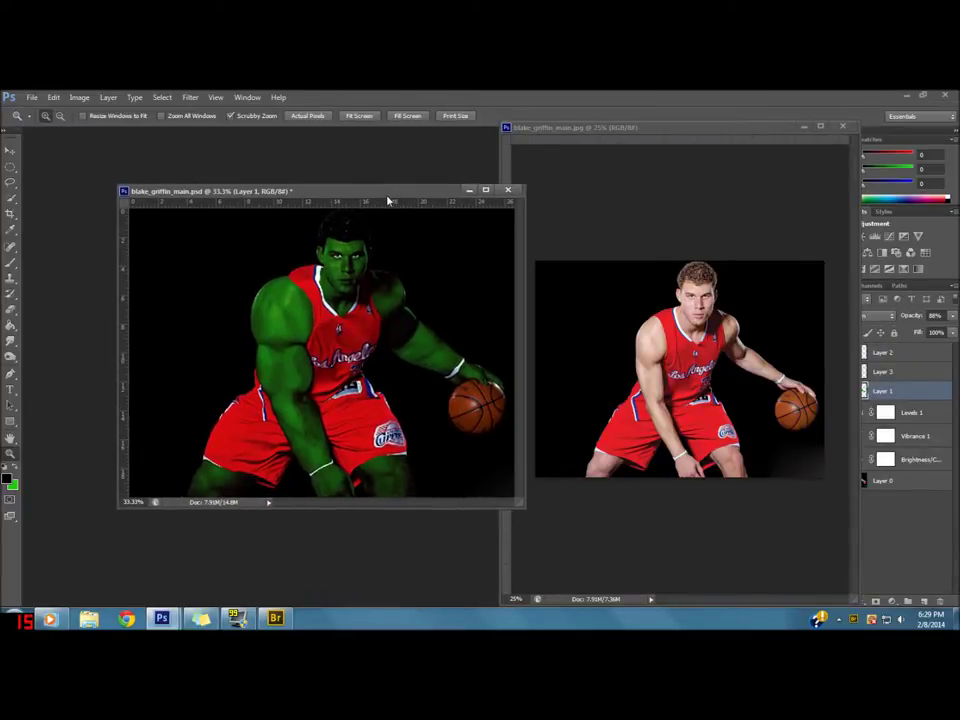